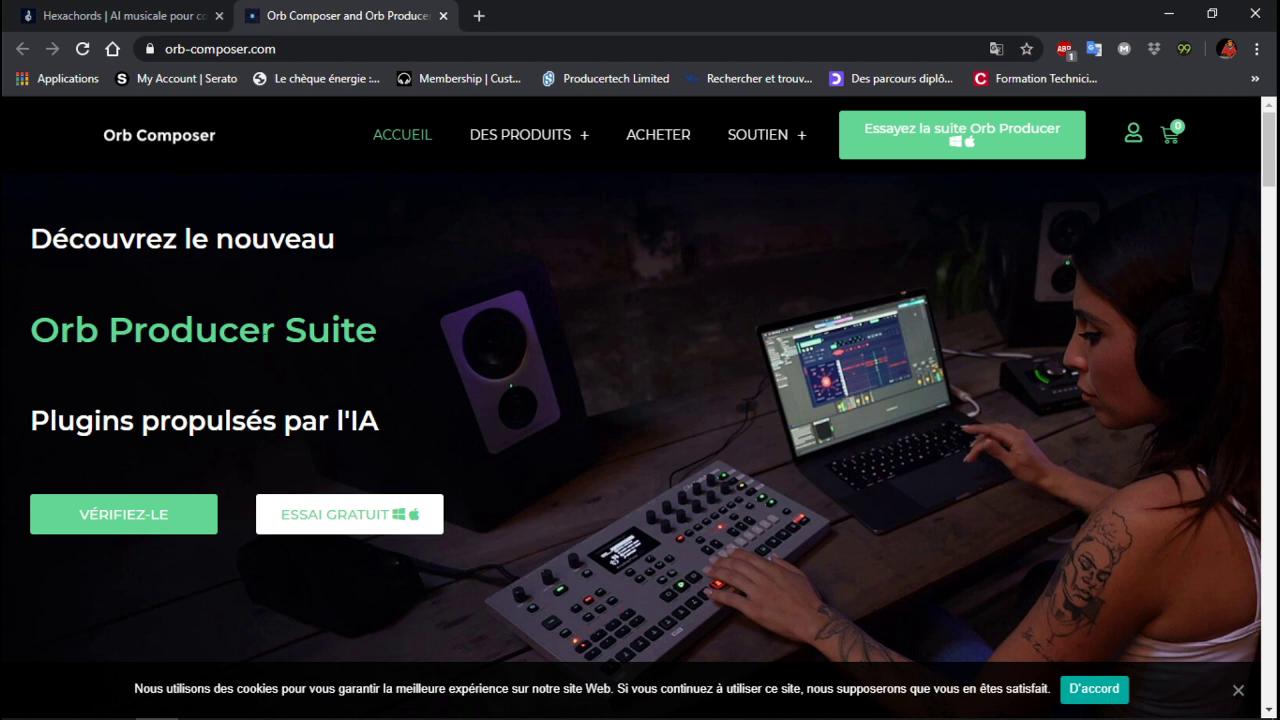
# Review the Orb Producer Suite home page, from the DAW features through the Chords, Melody and Synth plugin descriptions
pyautogui.moveTo(1267, 153); pyautogui.dragTo(1275, 219)
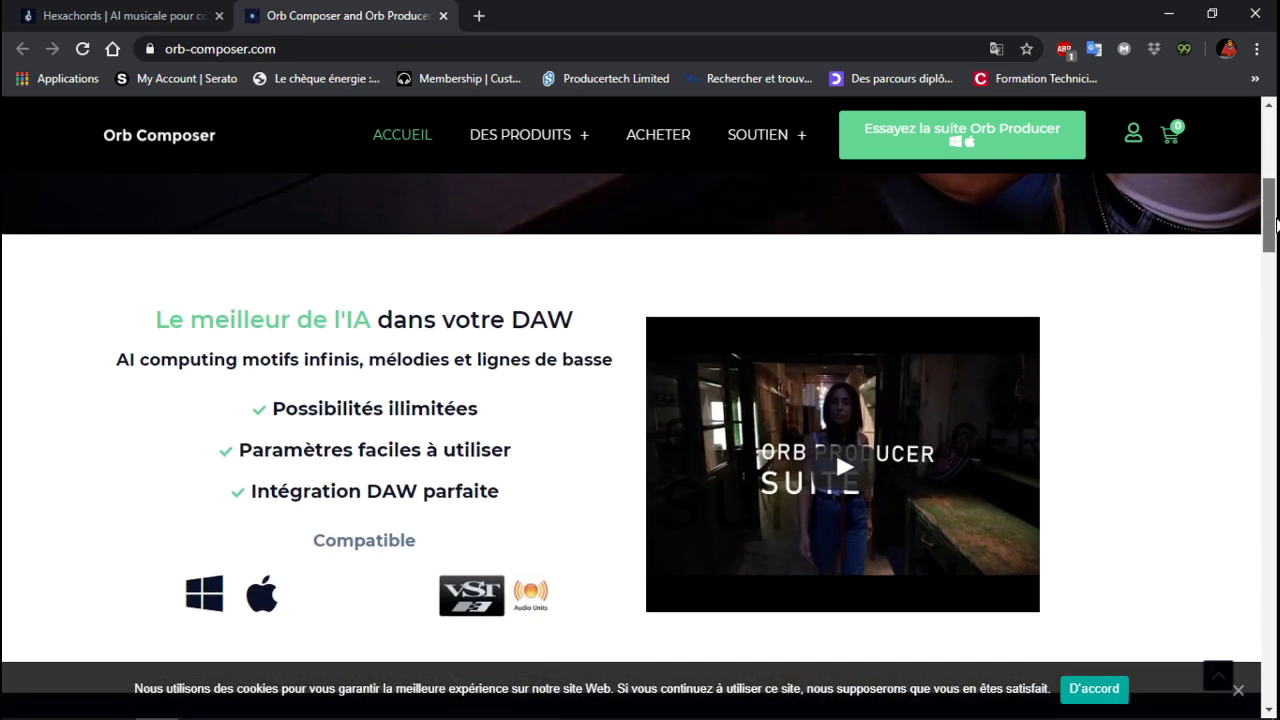
pyautogui.moveTo(1275, 222); pyautogui.dragTo(1276, 282)
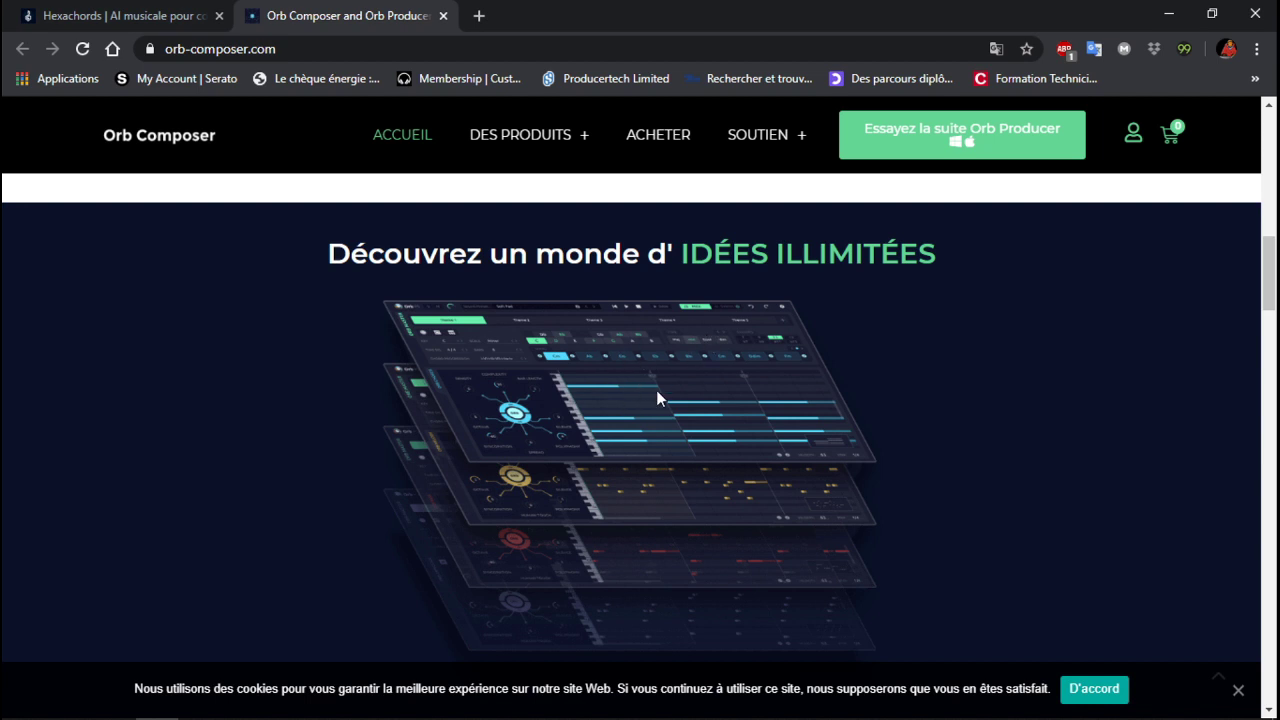
pyautogui.scroll(-1, 656, 390)
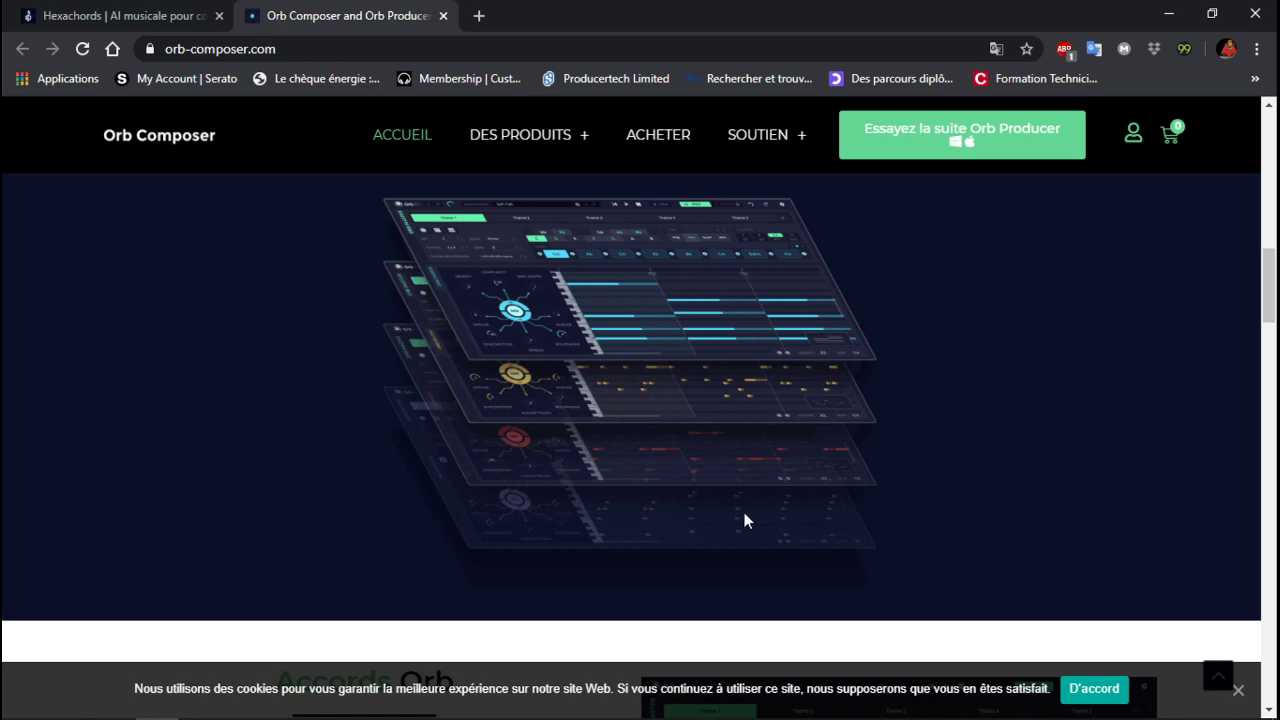
pyautogui.scroll(-2, 1266, 310)
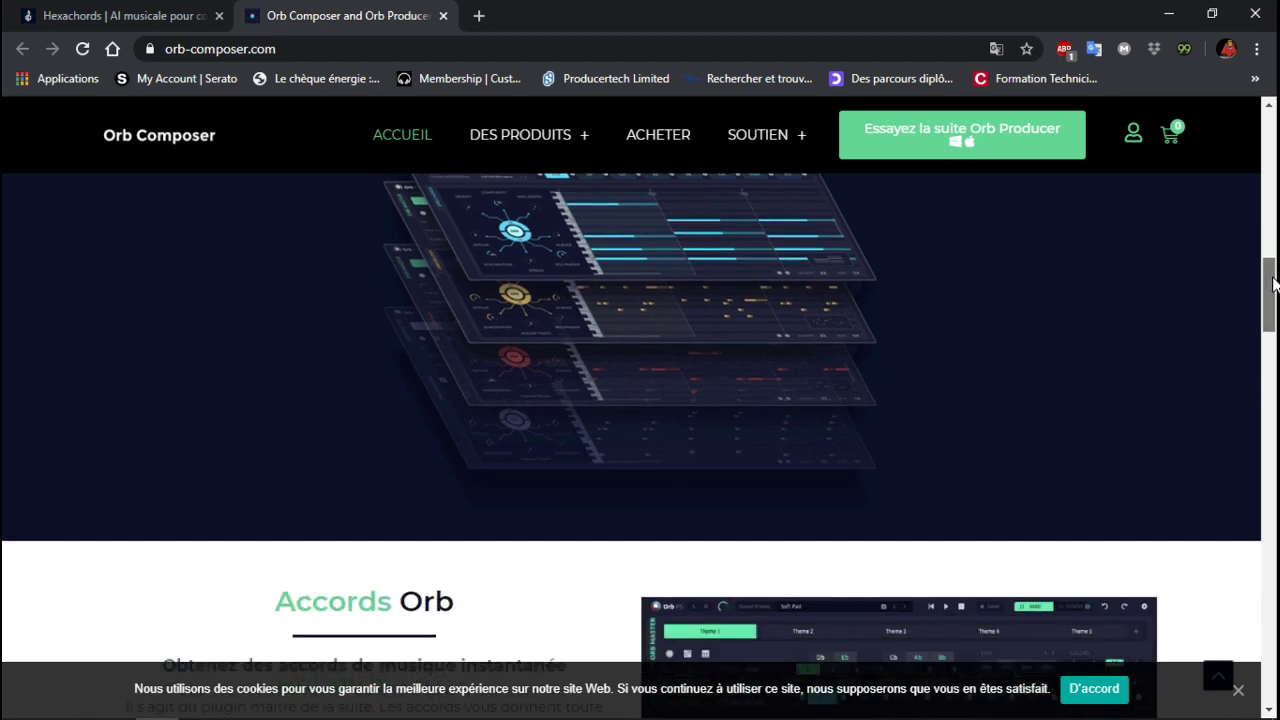
pyautogui.moveTo(1276, 290); pyautogui.dragTo(1276, 333)
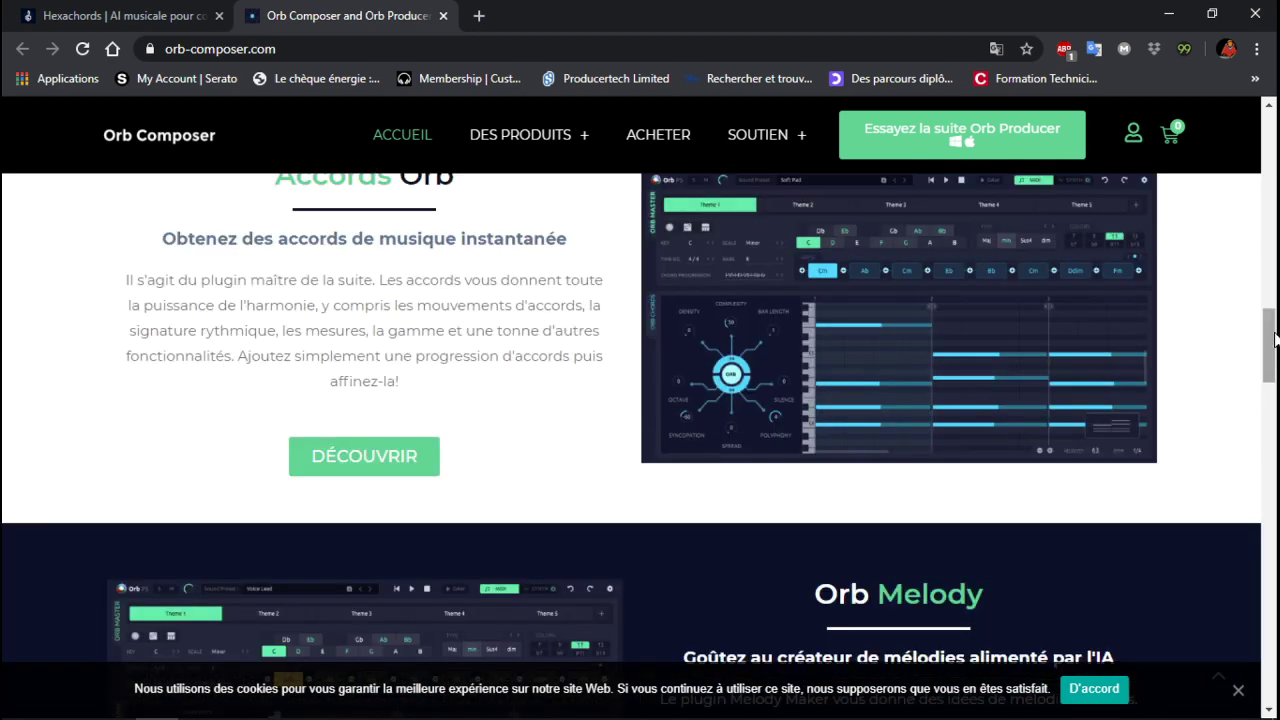
pyautogui.moveTo(1276, 346); pyautogui.dragTo(1276, 356)
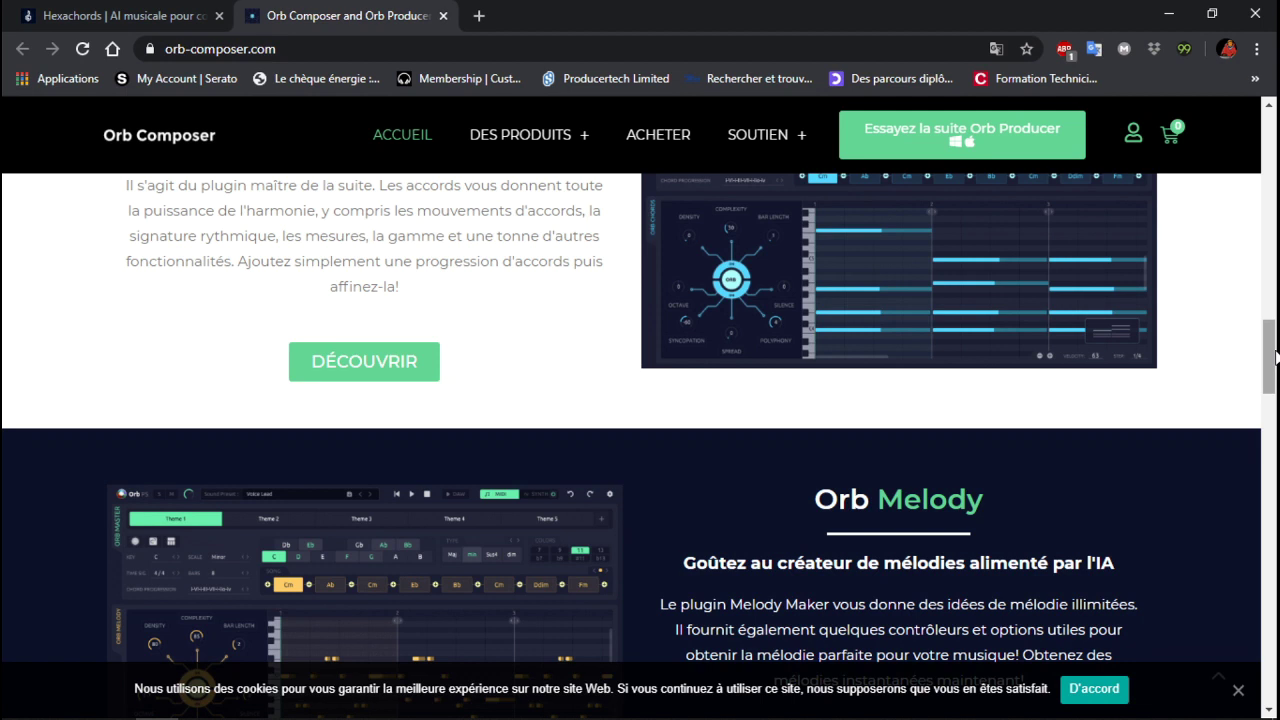
pyautogui.scroll(1, 1276, 357)
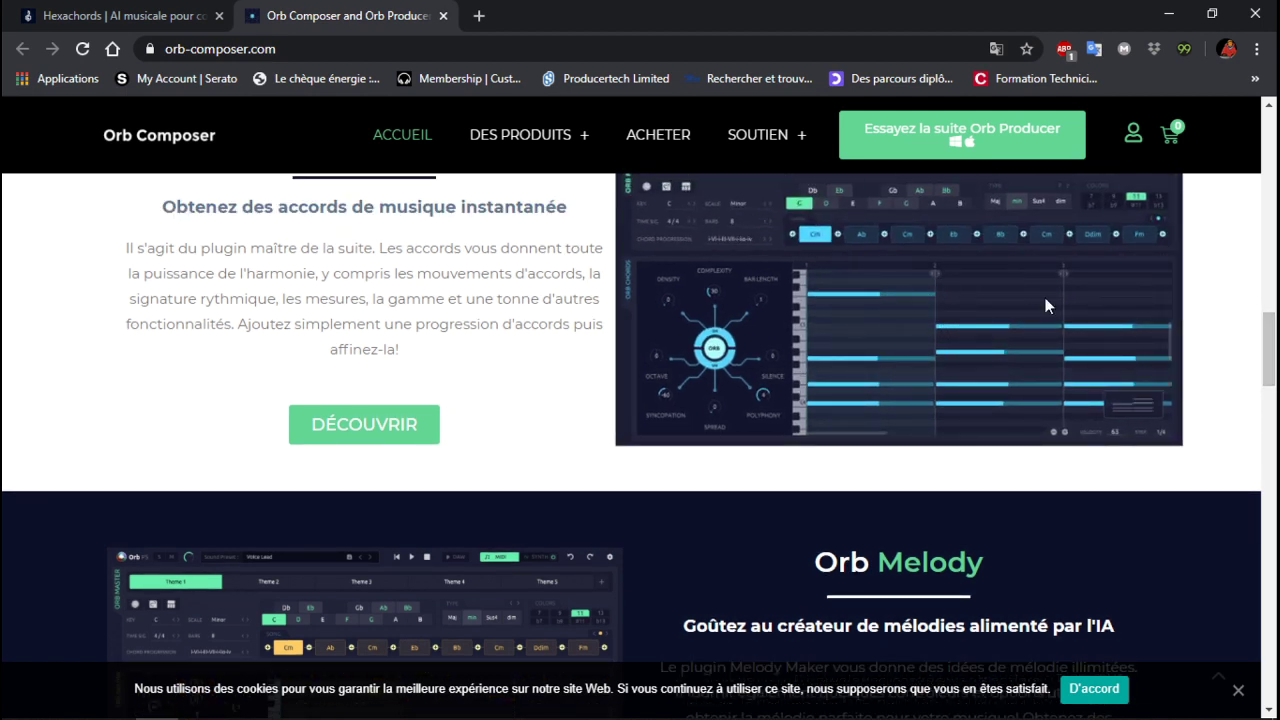
pyautogui.scroll(-1, 1275, 363)
pyautogui.moveTo(1275, 363); pyautogui.dragTo(1276, 535)
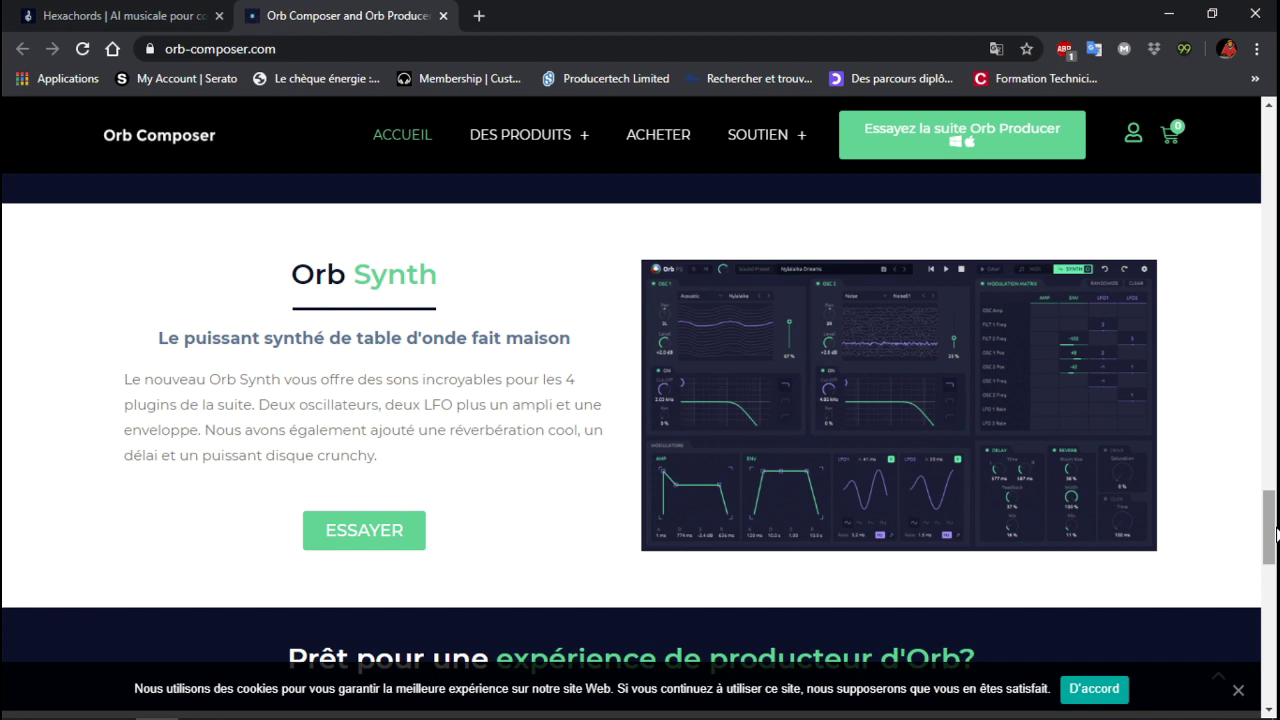
pyautogui.moveTo(1276, 535); pyautogui.dragTo(1276, 598)
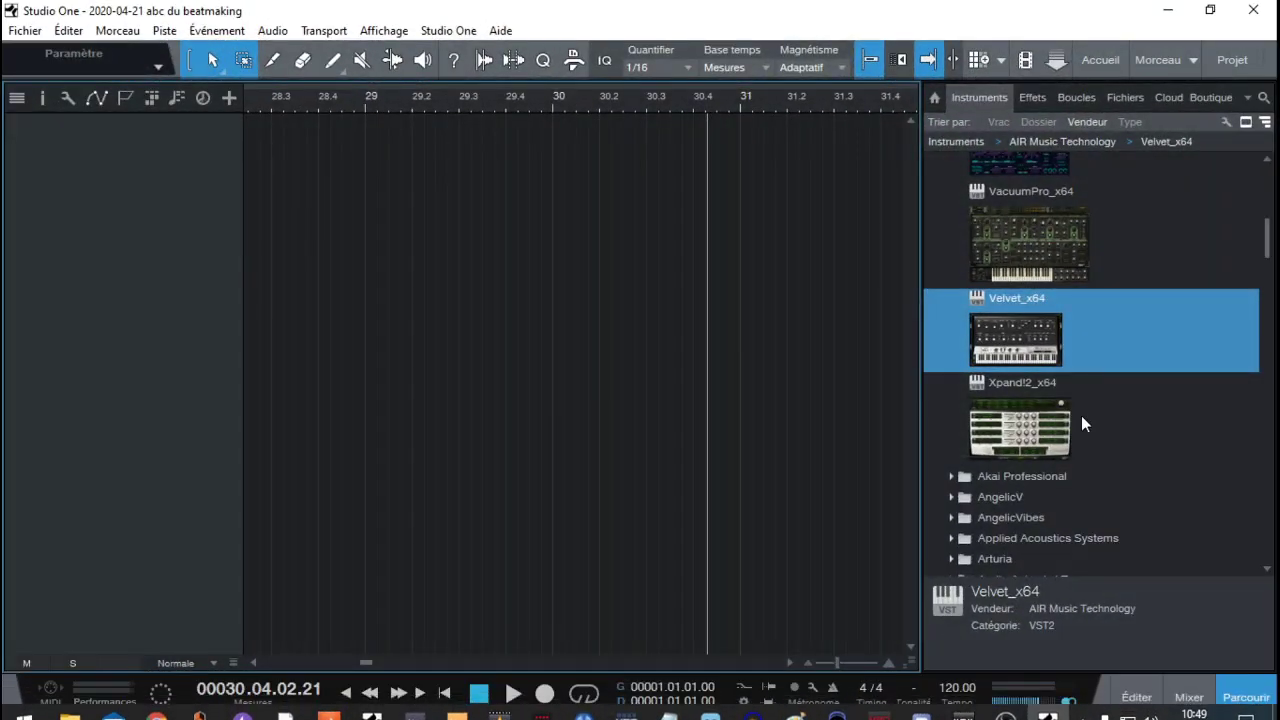
# Switch to Studio One, add the Hexachords Orb Chords instrument as a new track and sync its playback to the DAW
pyautogui.moveTo(1276, 238); pyautogui.dragTo(1276, 290)
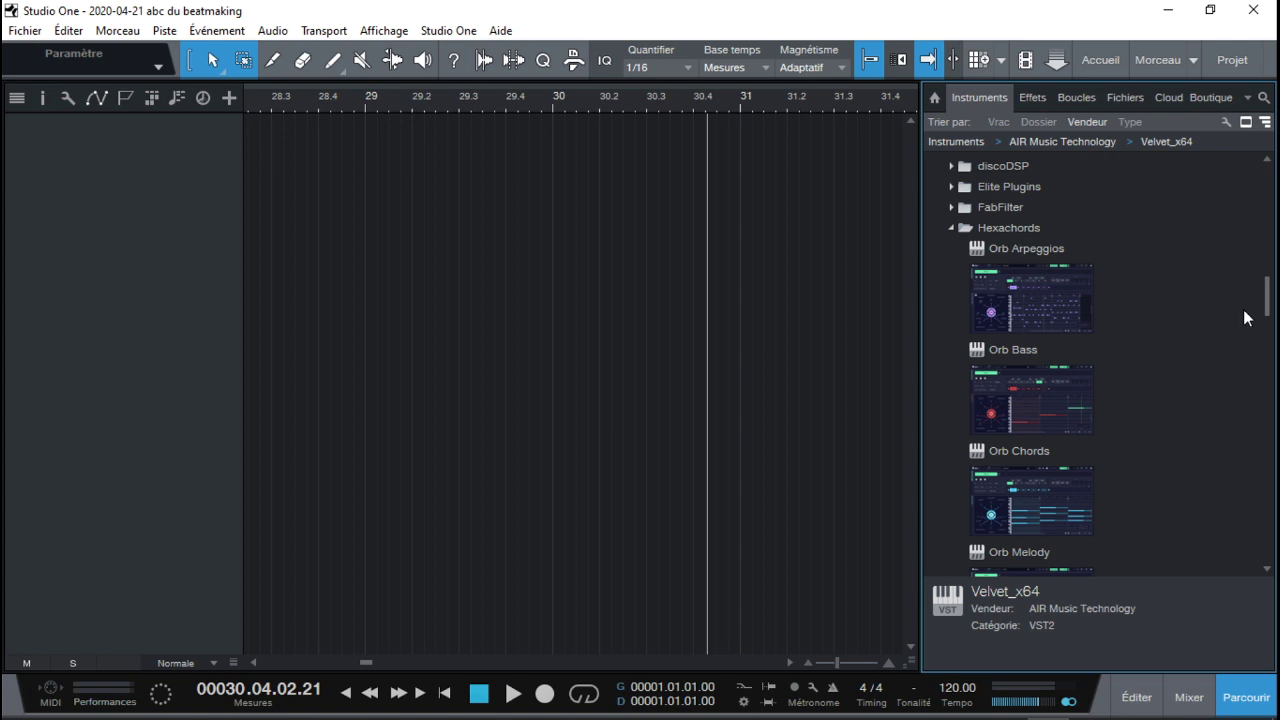
pyautogui.moveTo(1268, 295); pyautogui.dragTo(1271, 313)
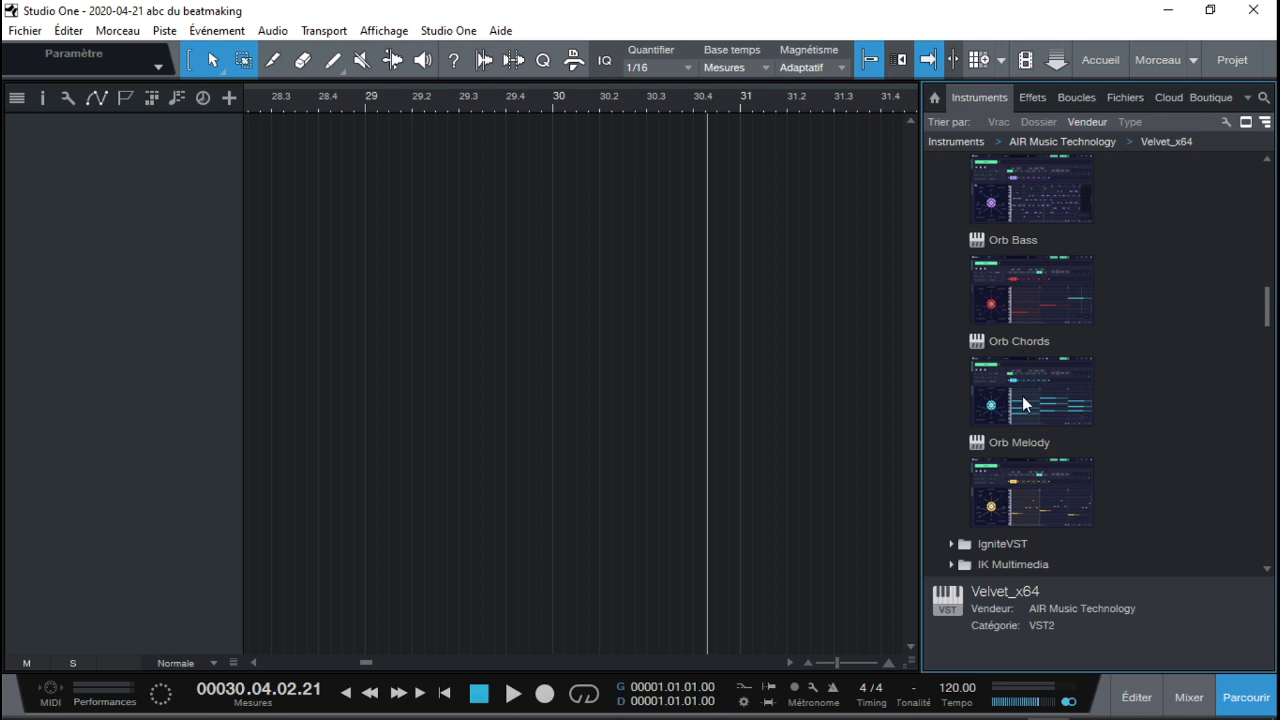
pyautogui.moveTo(1034, 396); pyautogui.dragTo(415, 270)
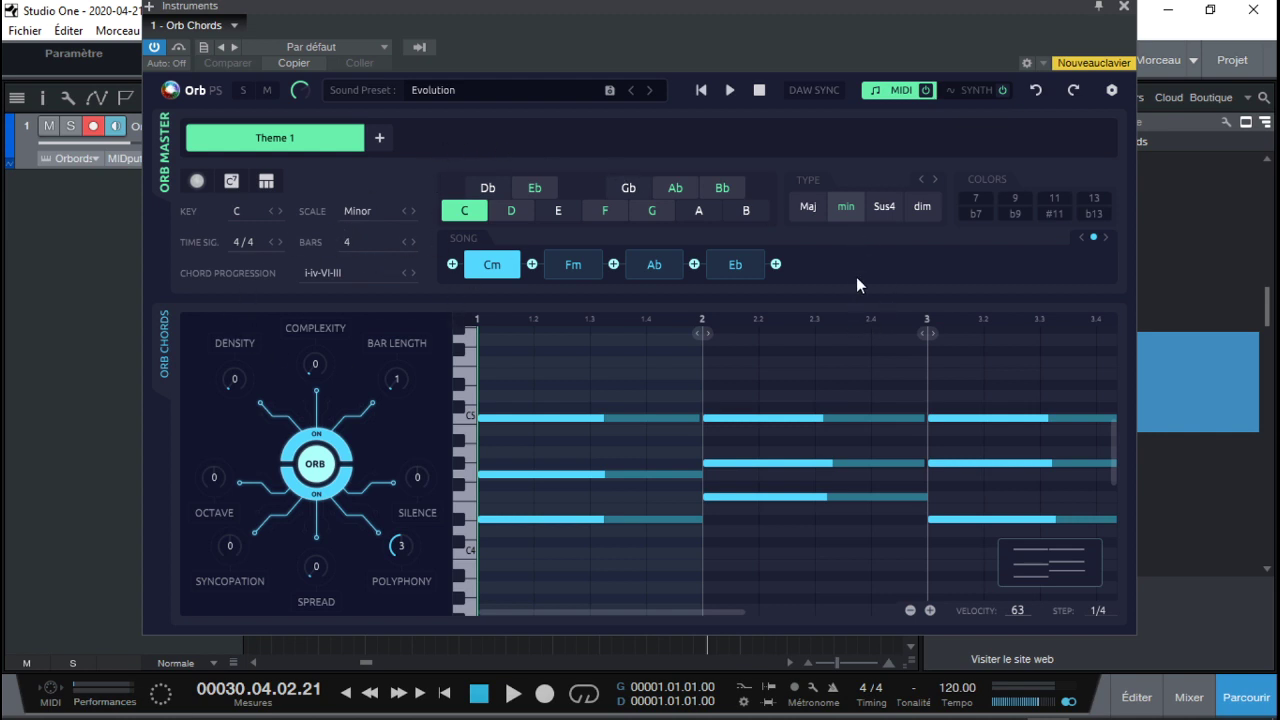
pyautogui.click(803, 91)
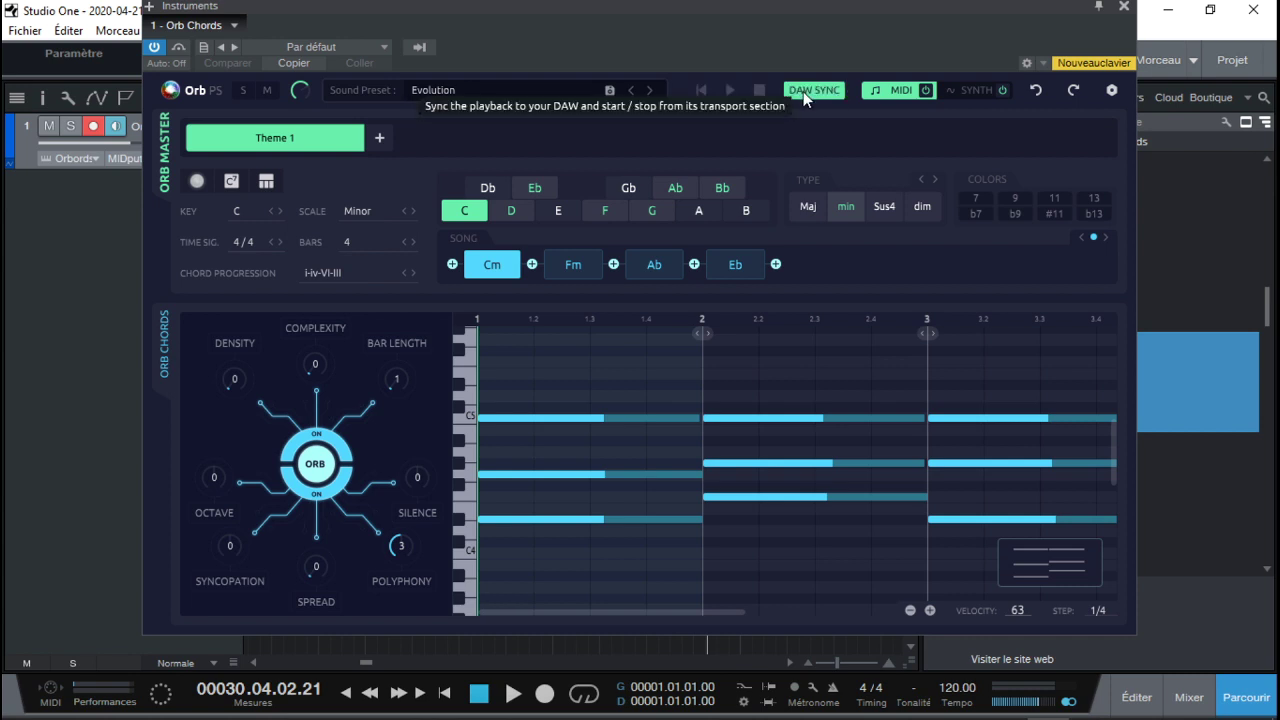
pyautogui.moveTo(602, 674)
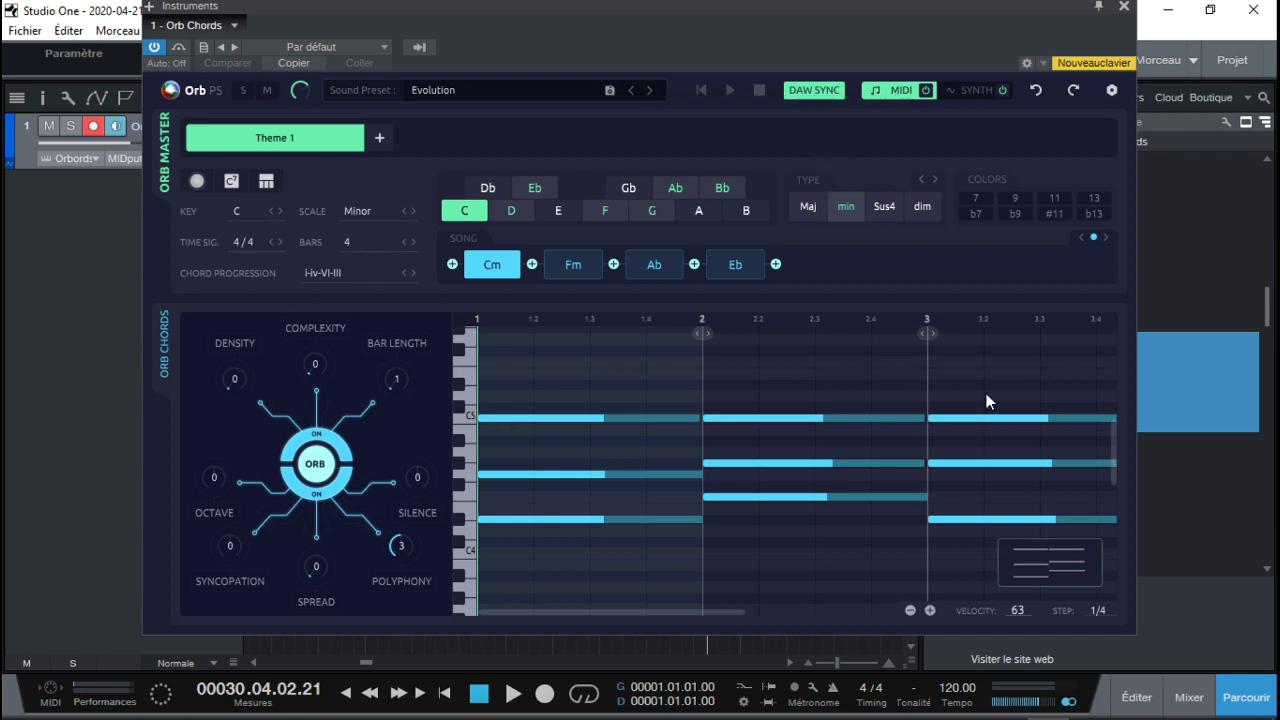
# In the Orb Chords synth, set the OSC 2 wavetable position to 7 % and the AMP modulation of OSC Amp to -53
pyautogui.click(973, 91)
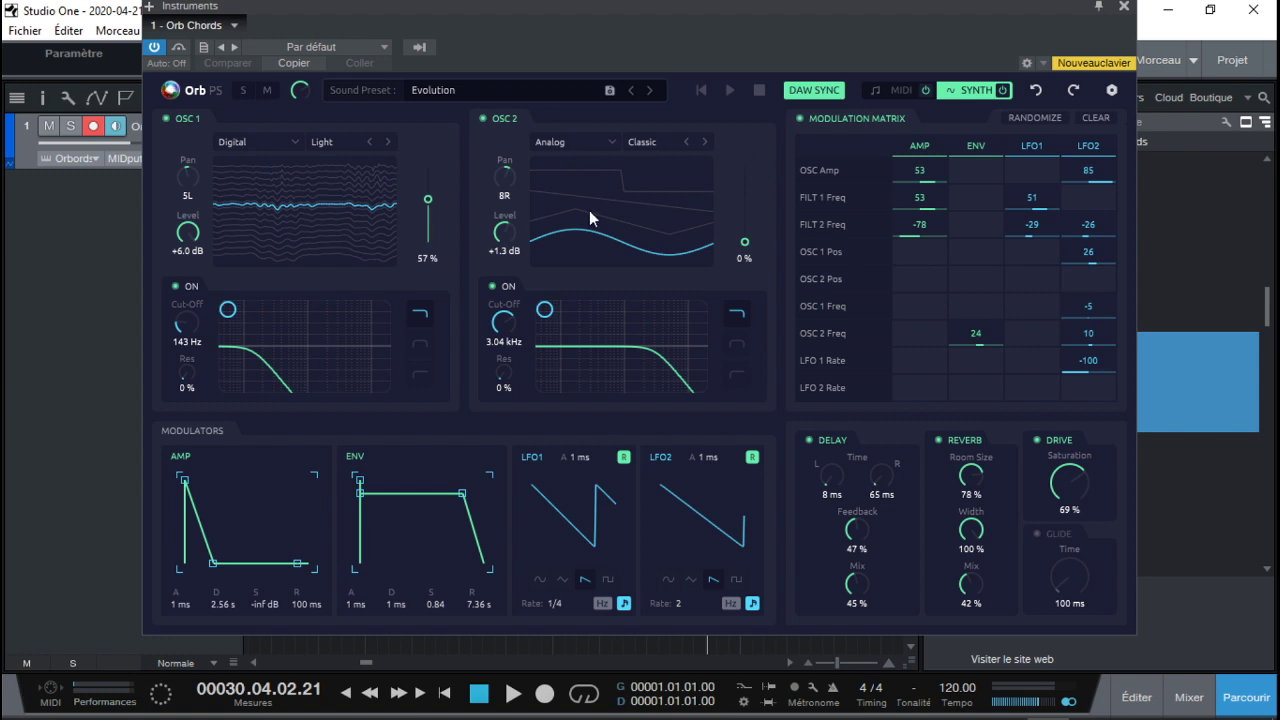
pyautogui.moveTo(744, 242); pyautogui.dragTo(744, 237)
pyautogui.moveTo(919, 172); pyautogui.dragTo(973, 112)
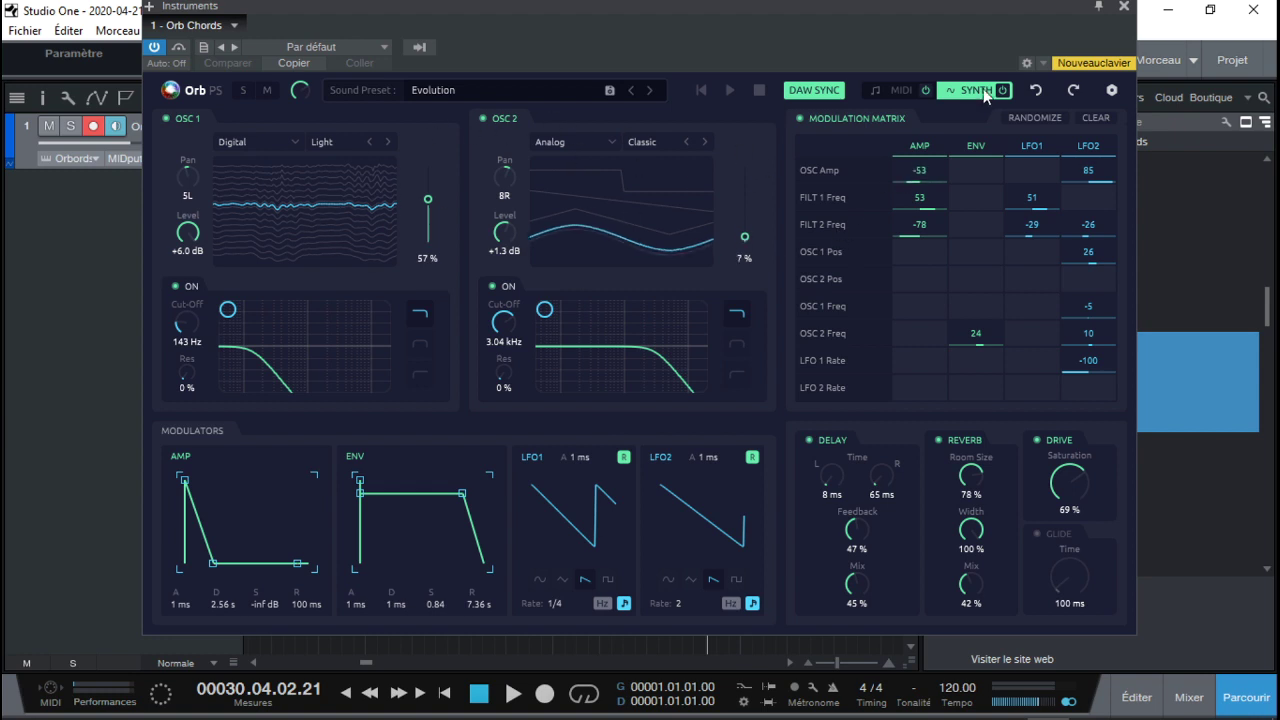
# Turn off the Orb Chords internal synth and close the plugin window
pyautogui.click(1001, 91)
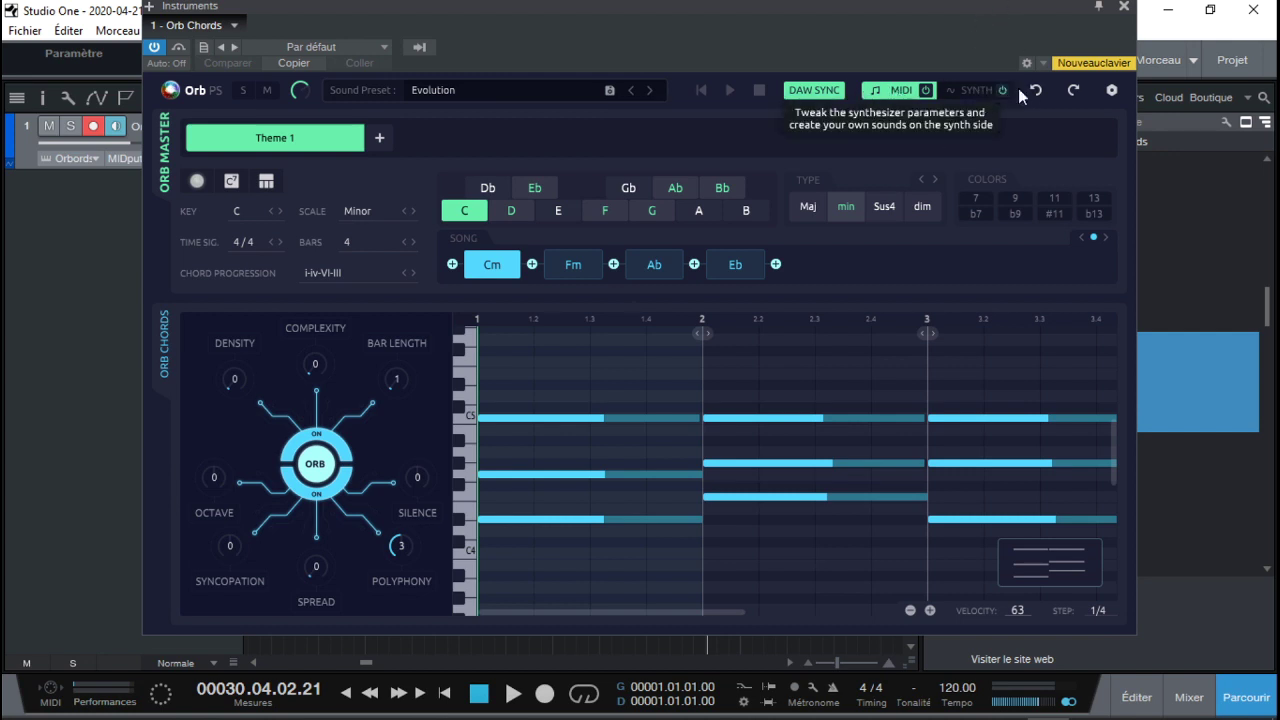
pyautogui.click(1124, 10)
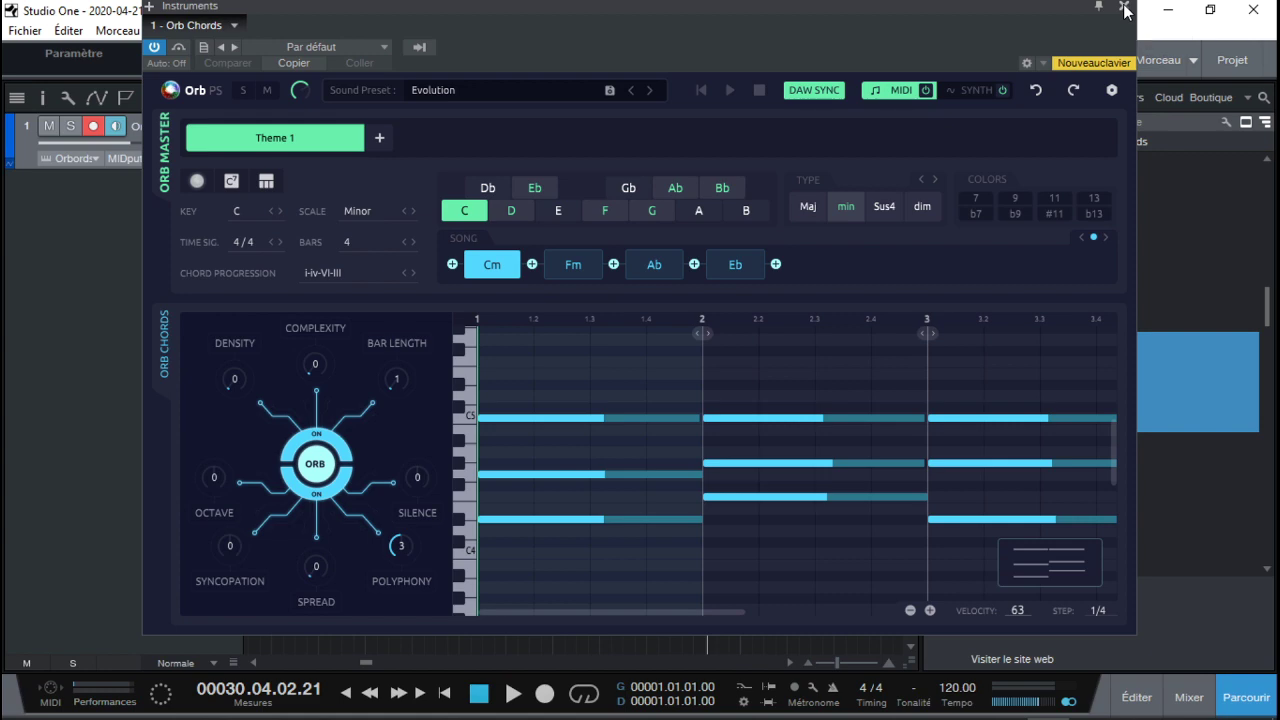
# Add the AIR Music Technology Velvet_x64 instrument as a second track and close its plugin window
pyautogui.moveTo(1271, 306); pyautogui.dragTo(1271, 240)
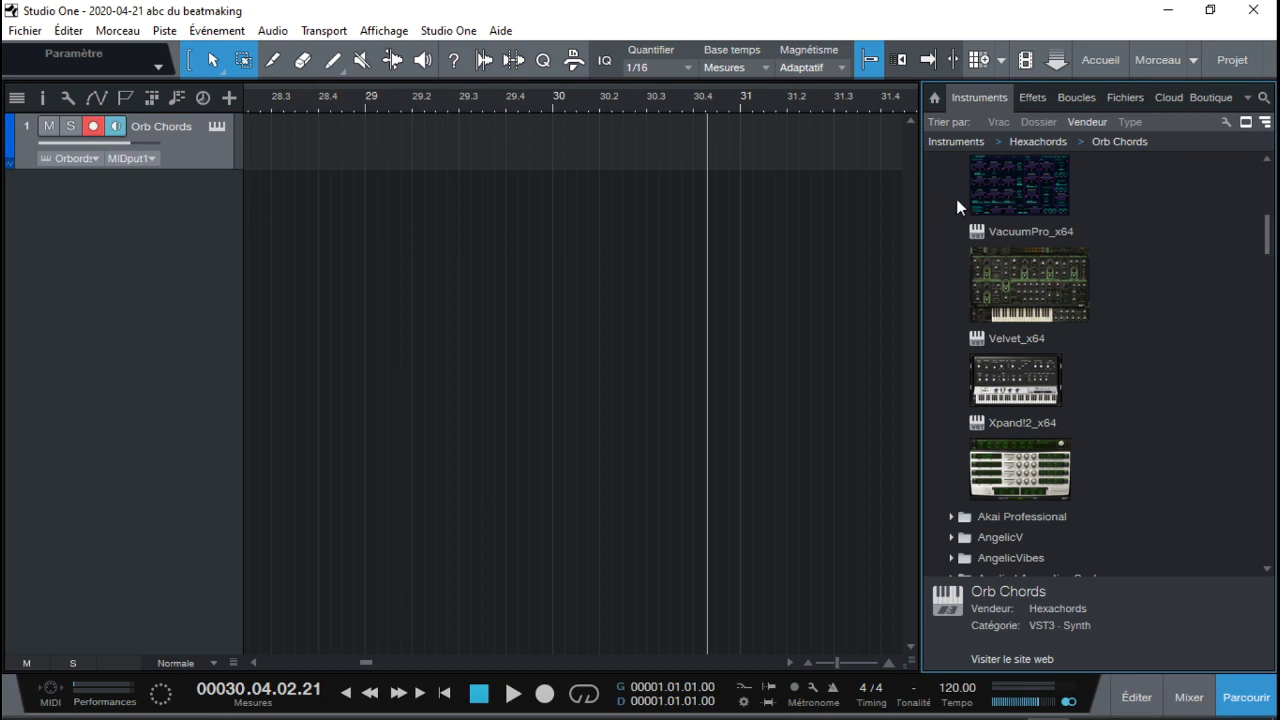
pyautogui.moveTo(1009, 370); pyautogui.dragTo(624, 336)
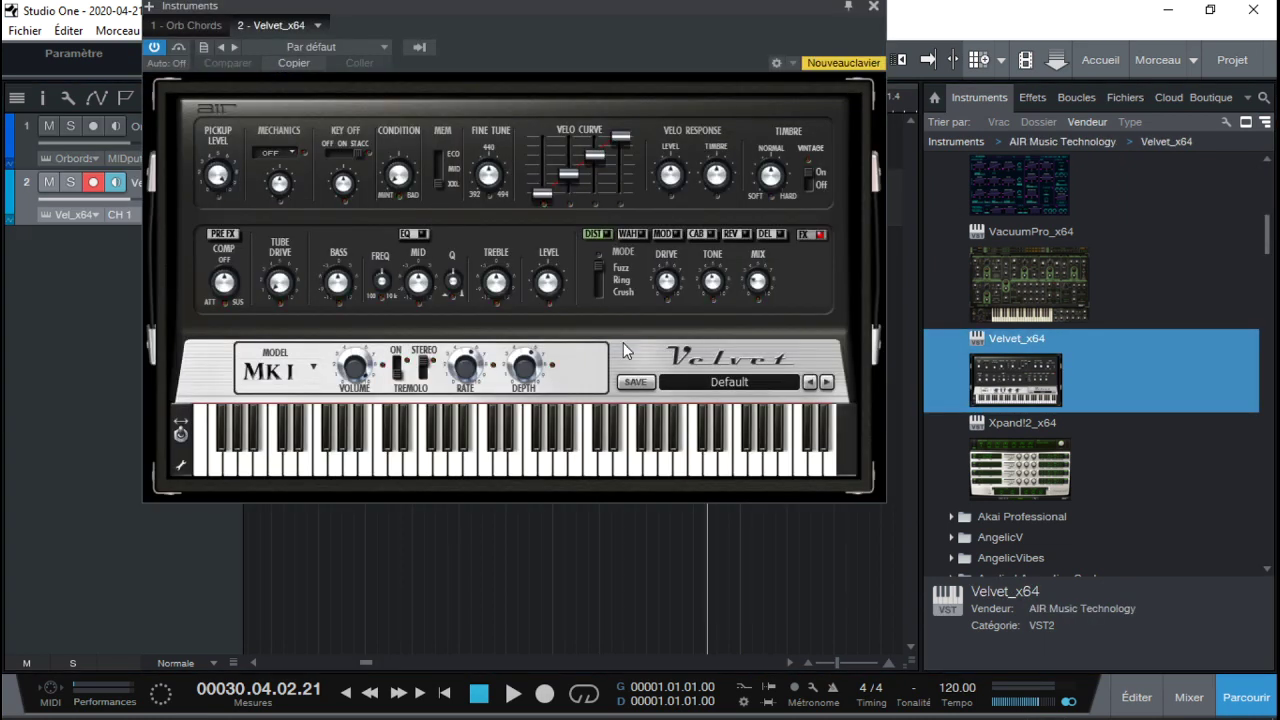
pyautogui.click(873, 6)
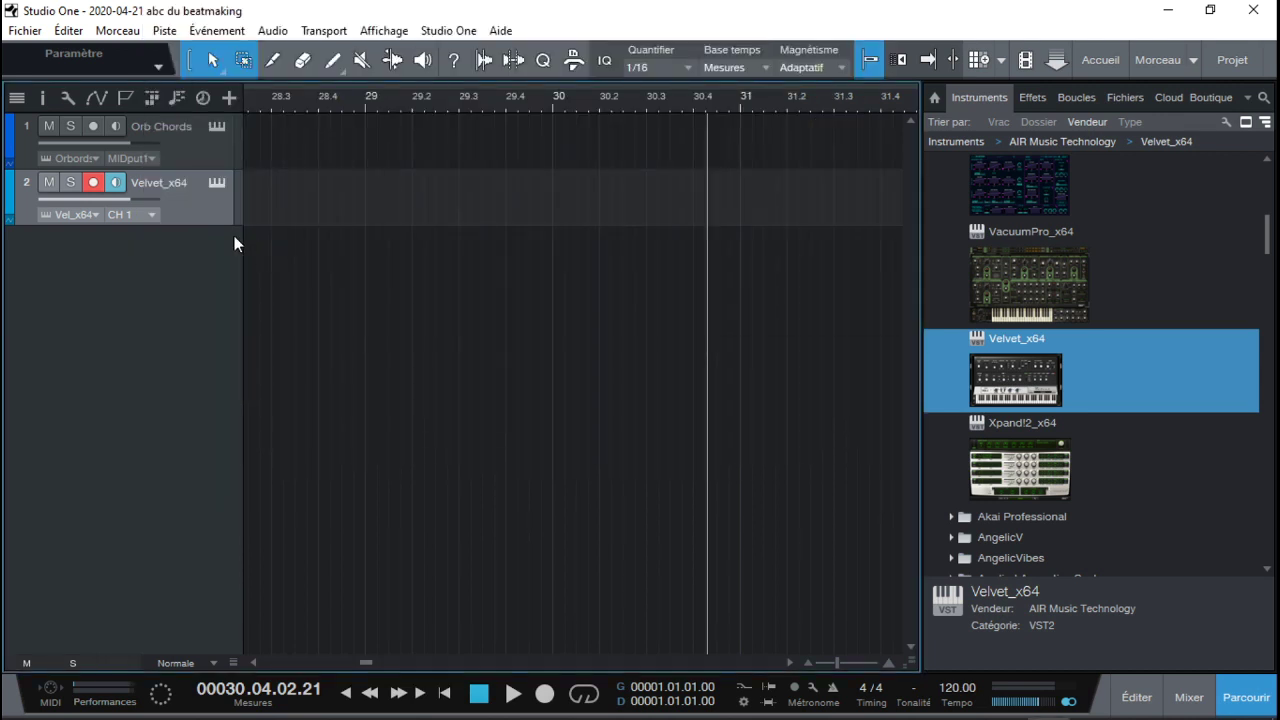
# Enlarge the Velvet_x64 track and set its MIDI input to Orb Chords
pyautogui.moveTo(194, 225); pyautogui.dragTo(189, 277)
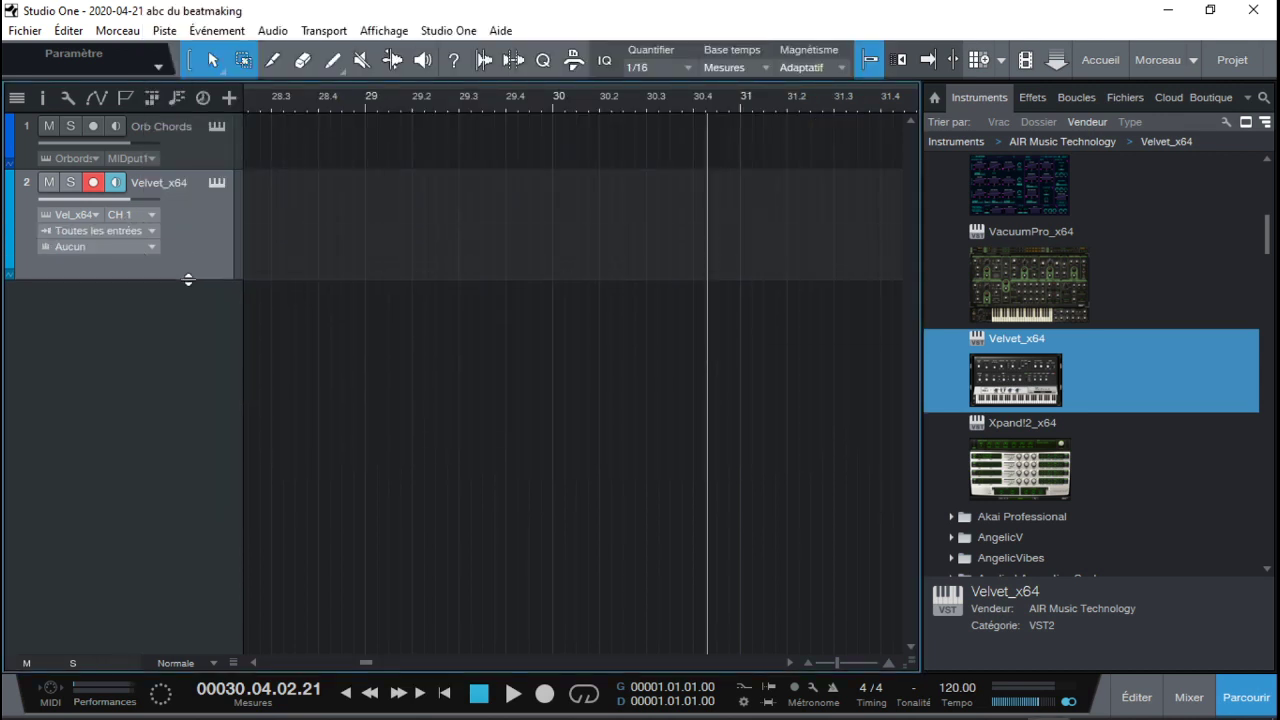
pyautogui.click(125, 232)
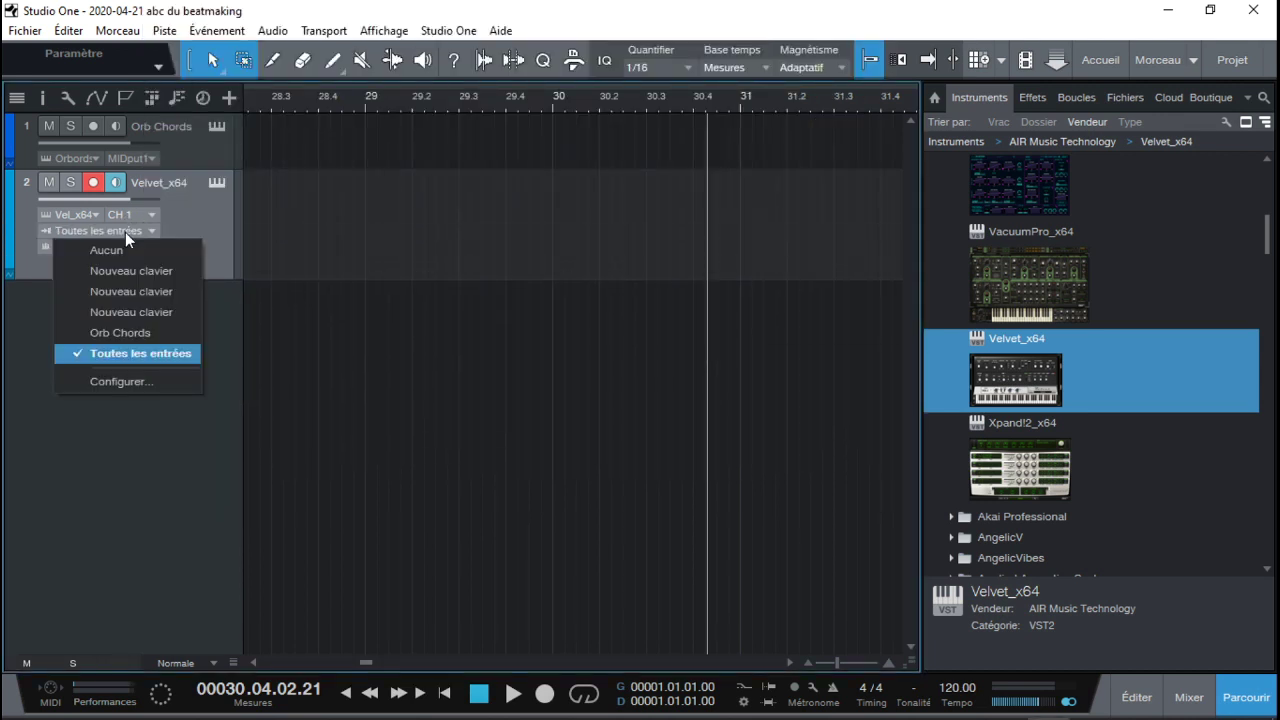
pyautogui.click(136, 335)
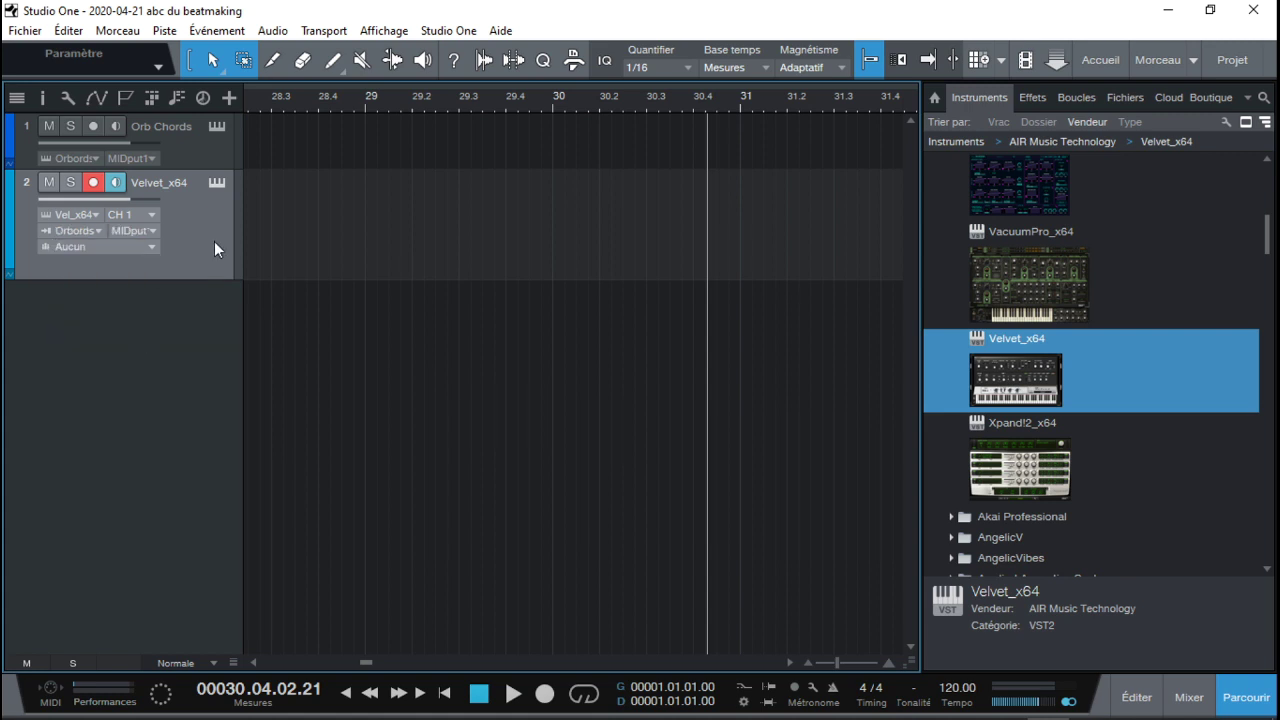
# Reopen Orb Chords, keep the Velvet_x64 track armed alongside it, and play the song from the start
pyautogui.click(195, 149)
pyautogui.click(219, 126)
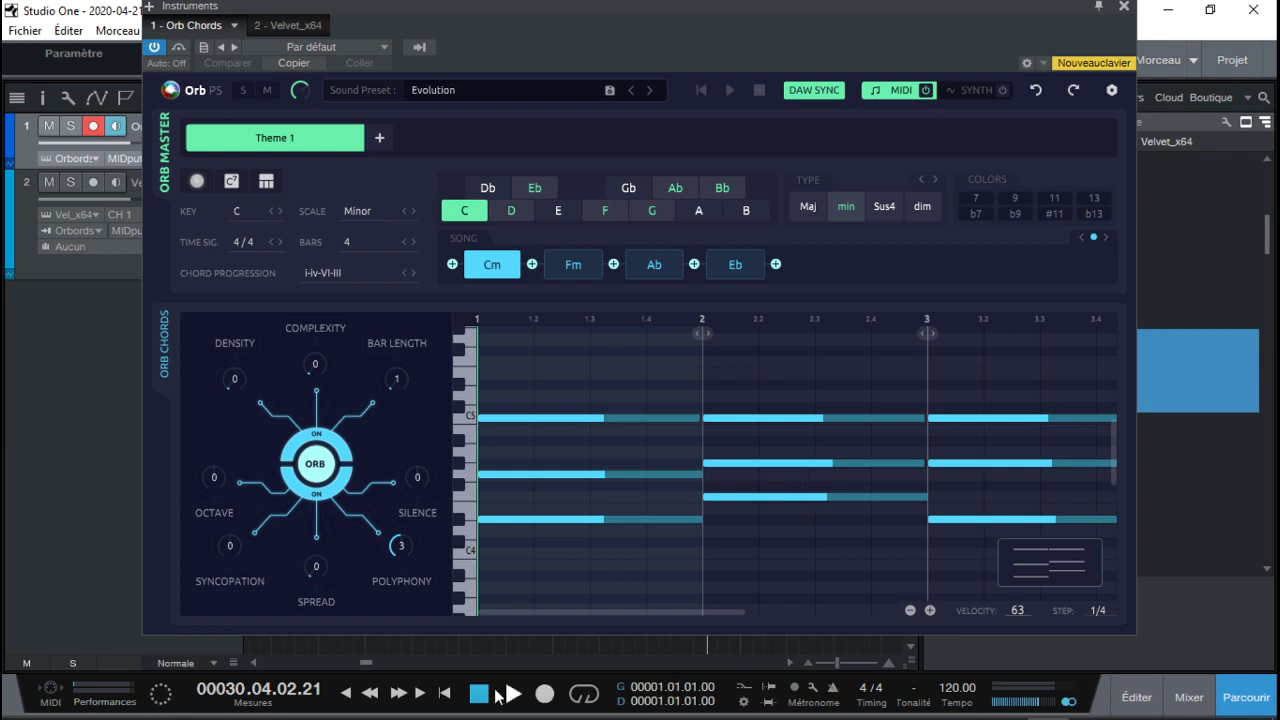
pyautogui.click(445, 692)
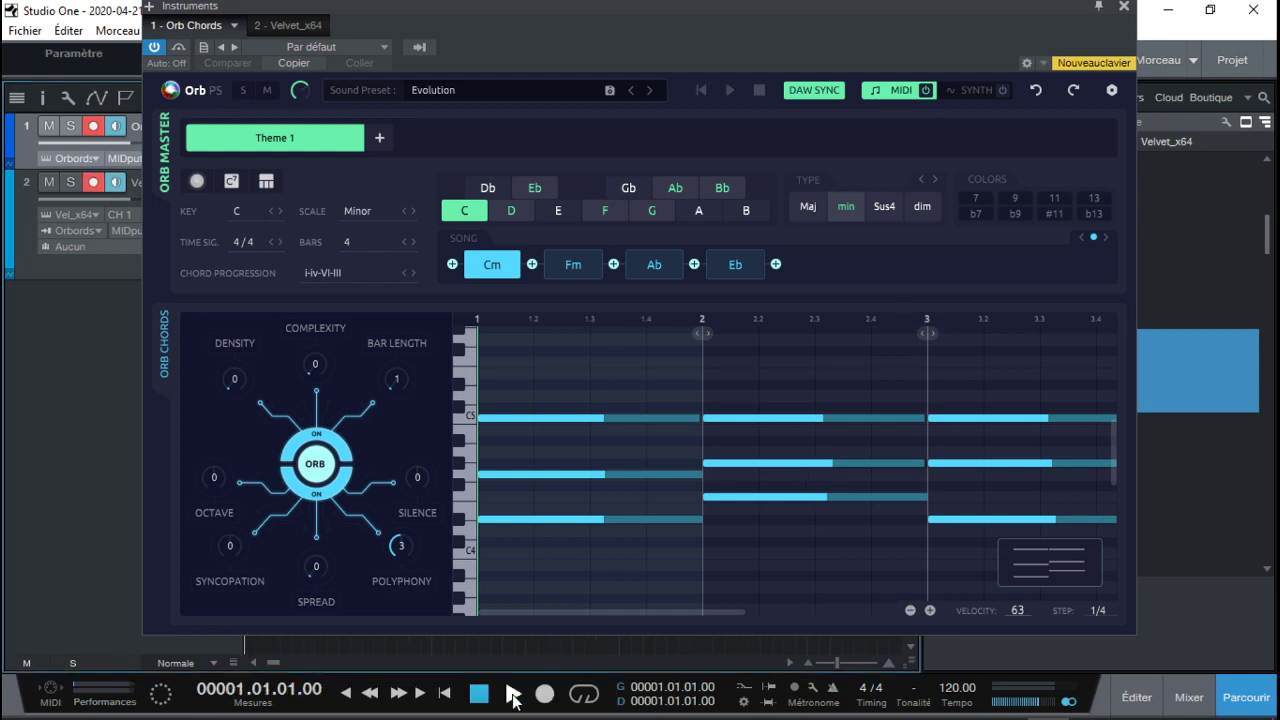
pyautogui.click(513, 697)
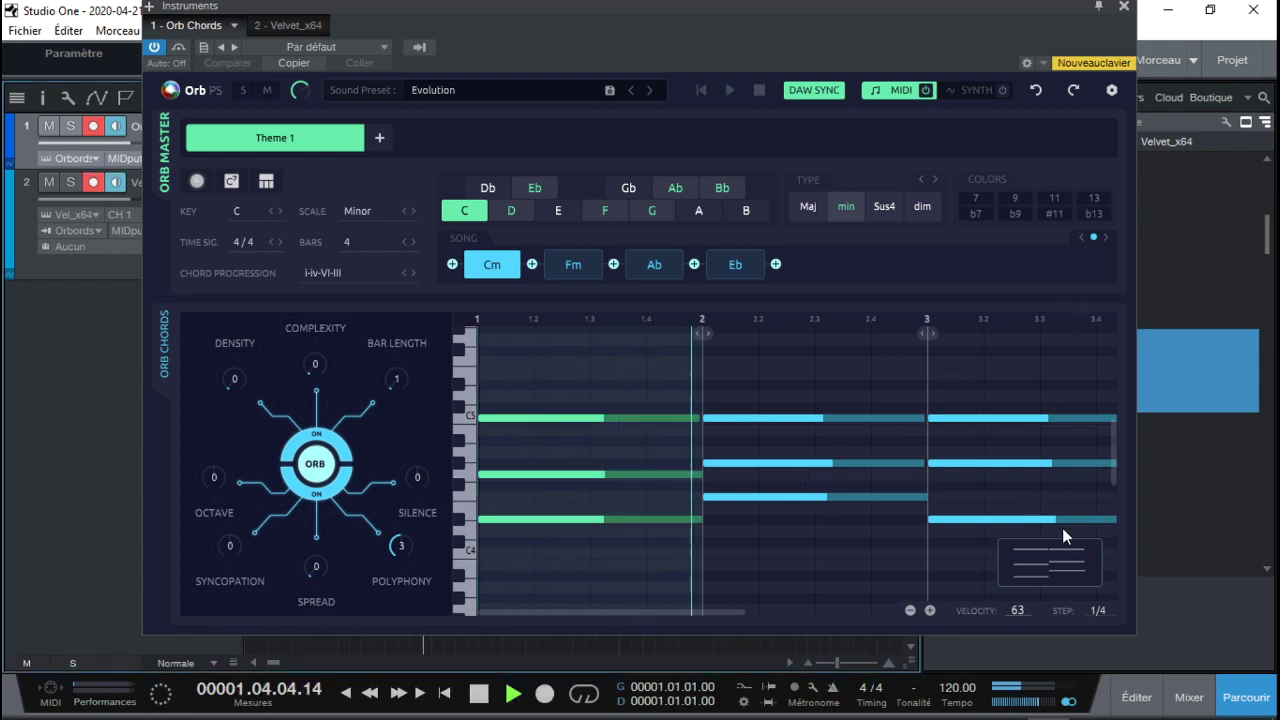
# Show the mixer without the plugin window and check the Velvet_x64 channel by muting and unmuting it
pyautogui.click(1188, 697)
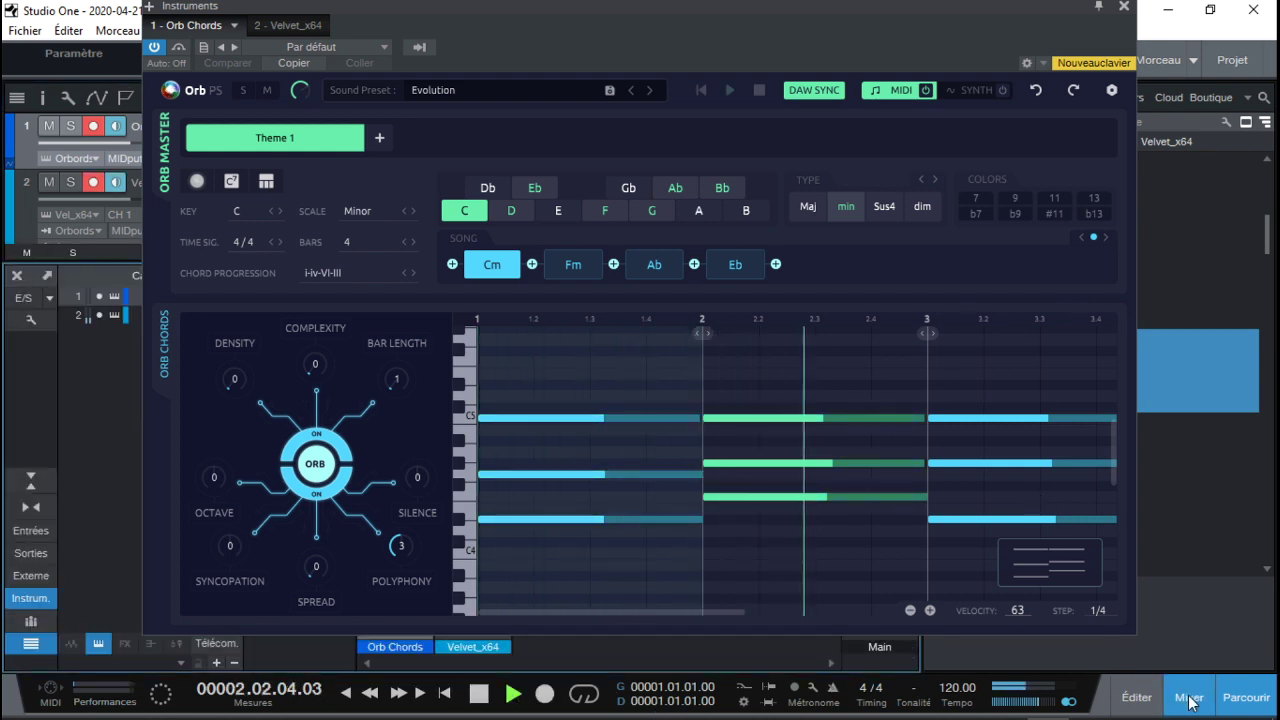
pyautogui.click(1124, 6)
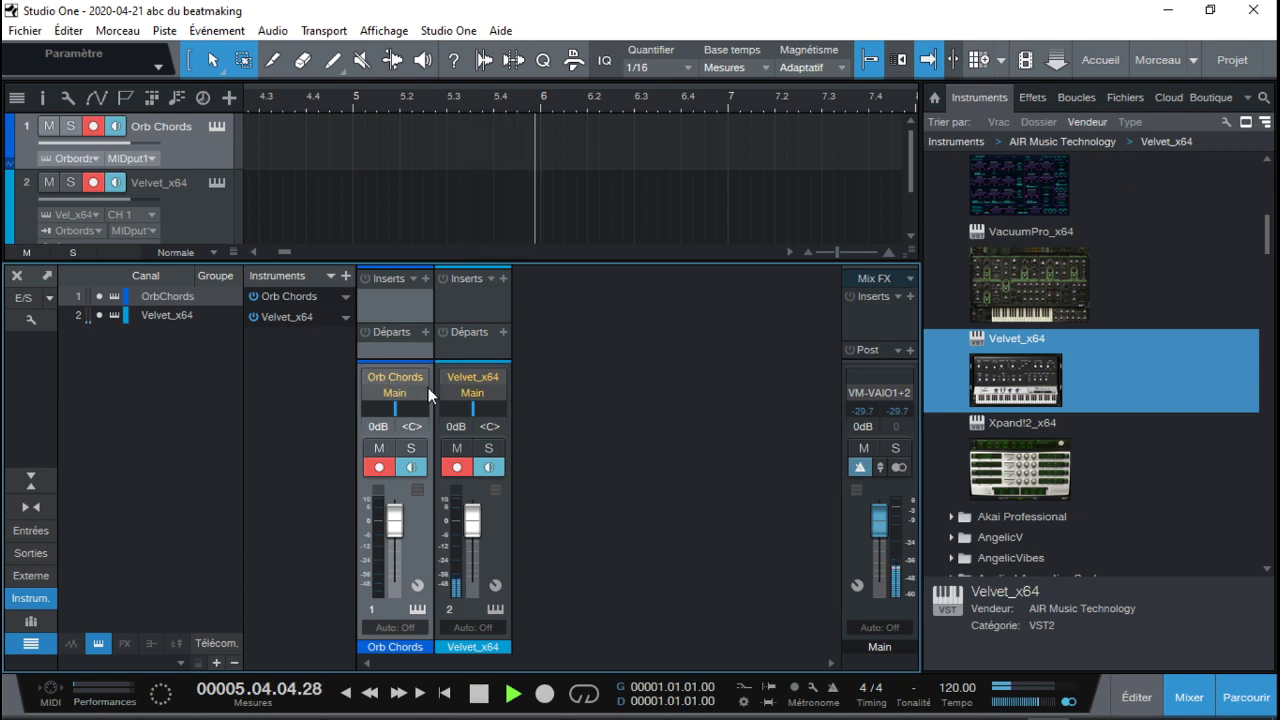
pyautogui.click(457, 452)
pyautogui.click(457, 452)
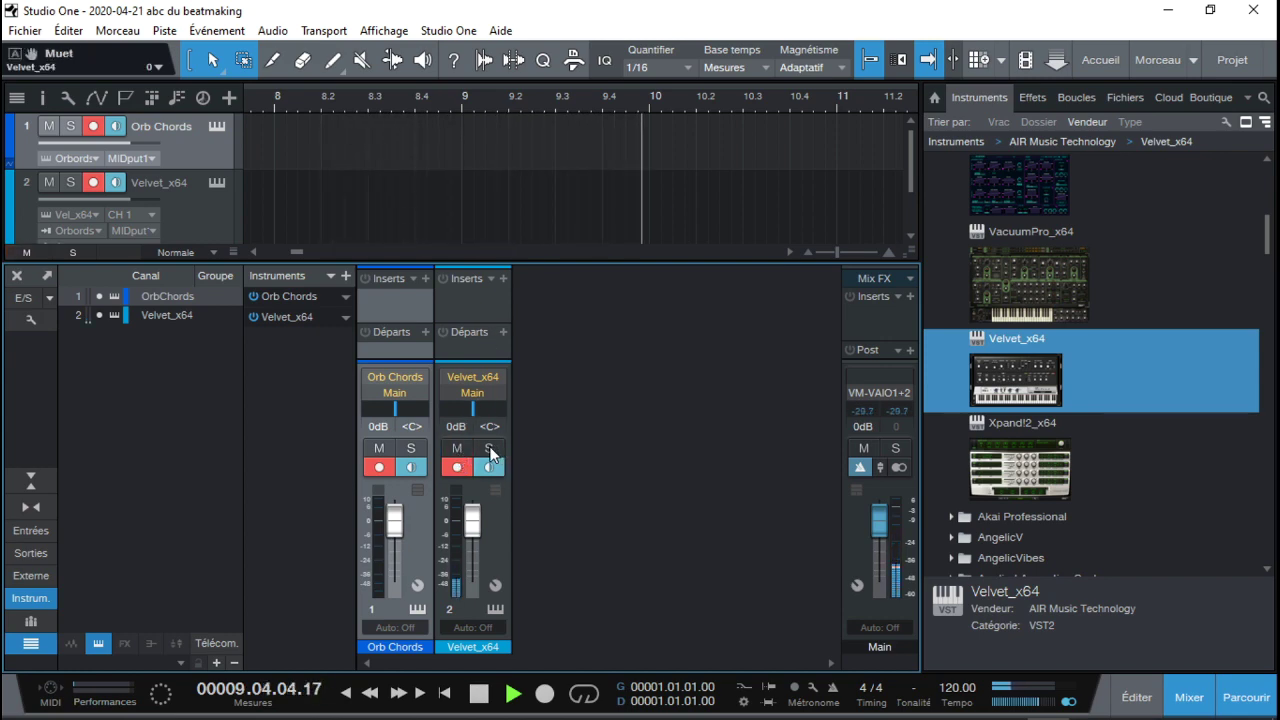
# Open Velvet from its mixer channel and advance through its presets to 04 MKI Tine Tremolo during playback
pyautogui.click(495, 609)
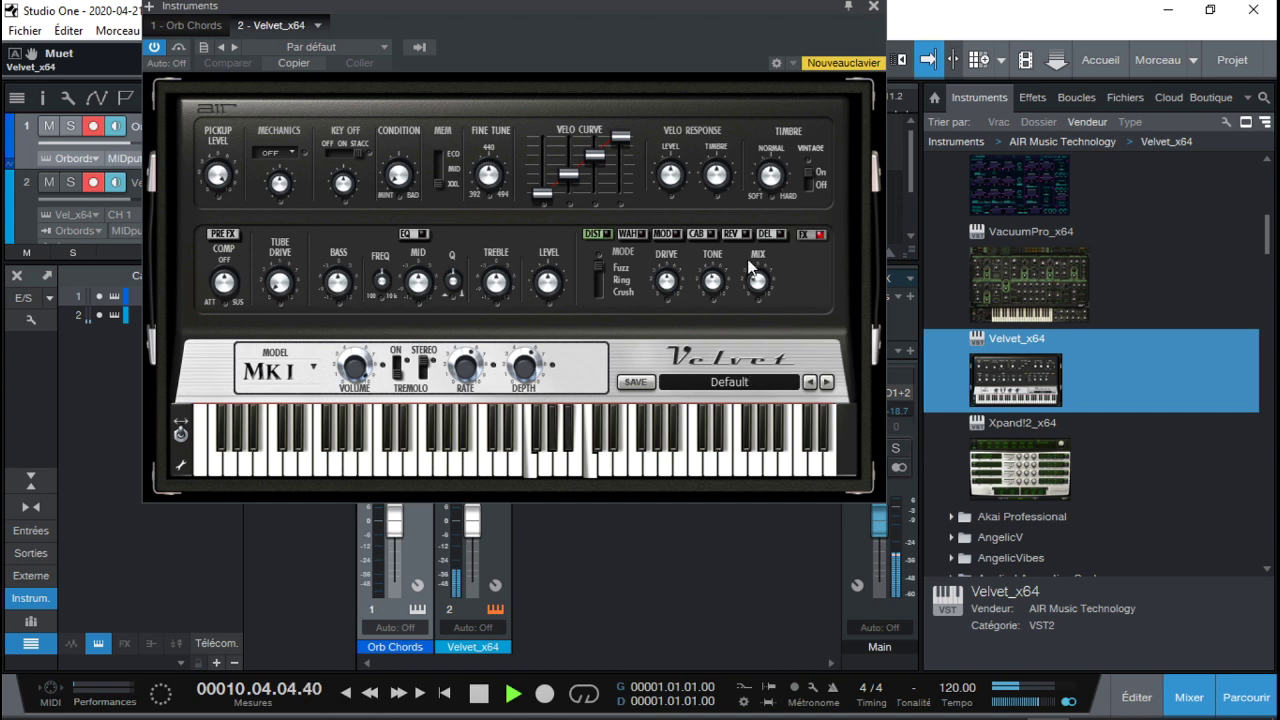
pyautogui.click(826, 384)
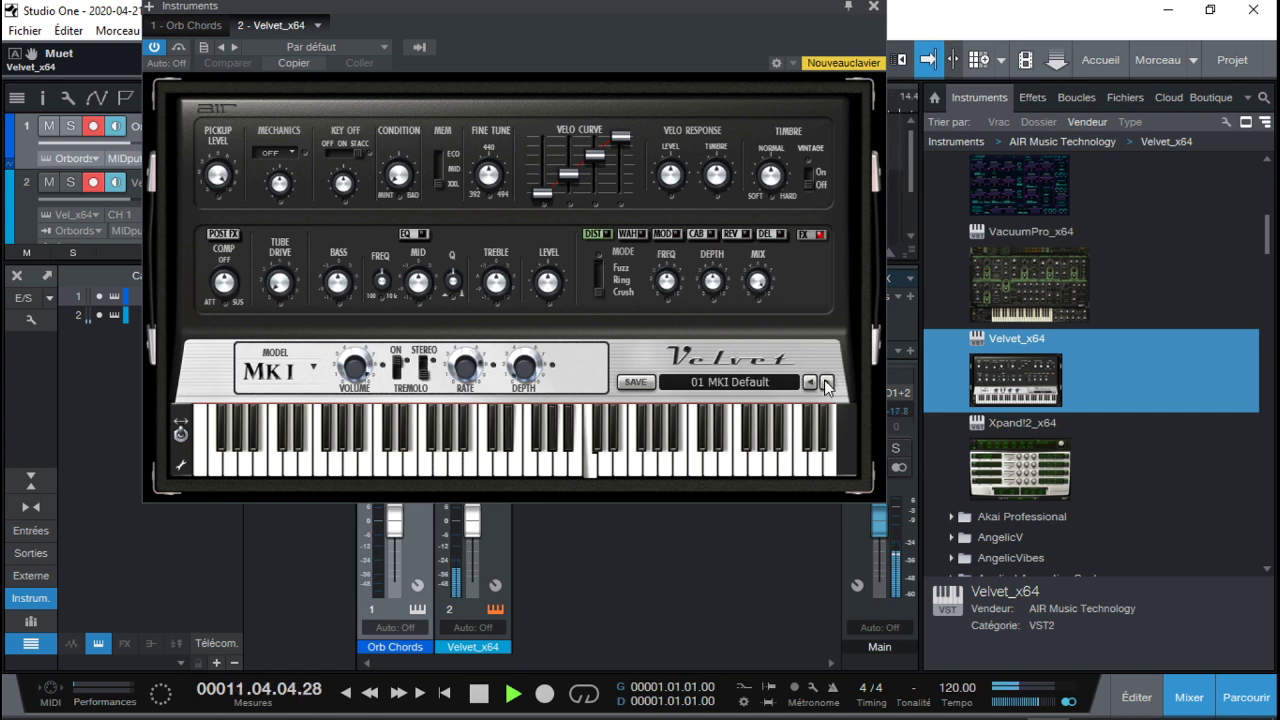
pyautogui.click(826, 384)
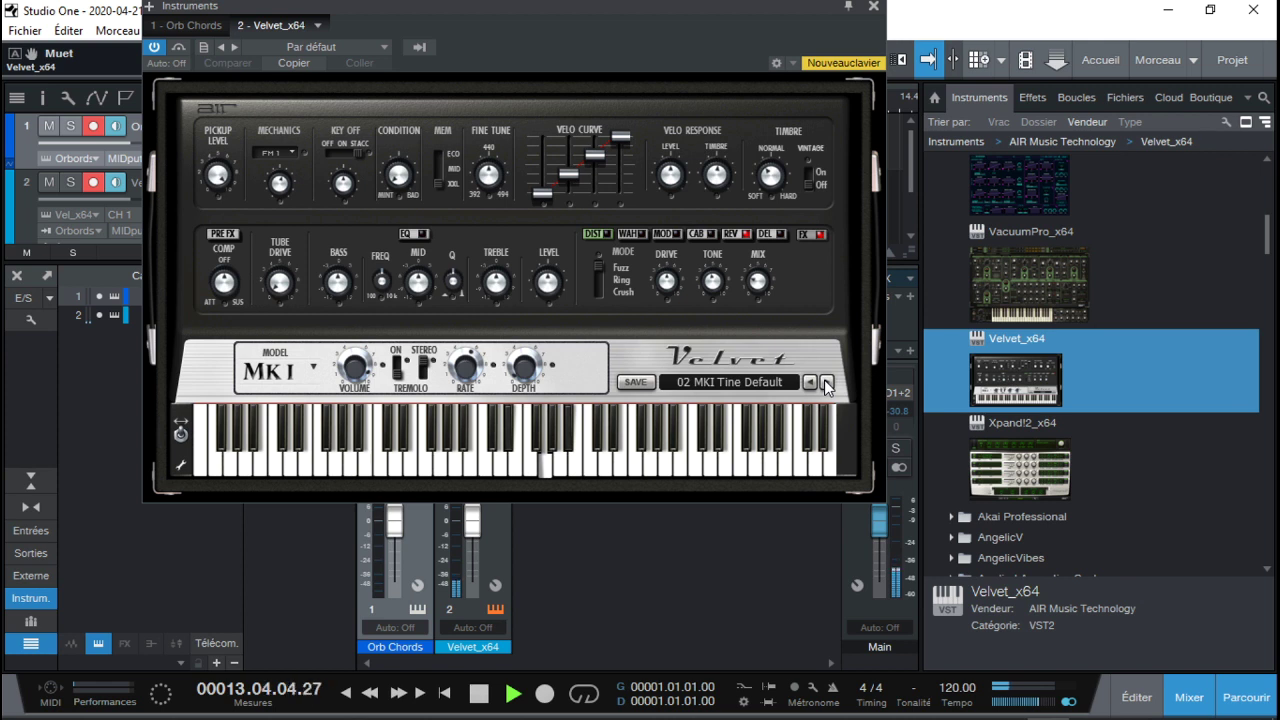
pyautogui.click(826, 384)
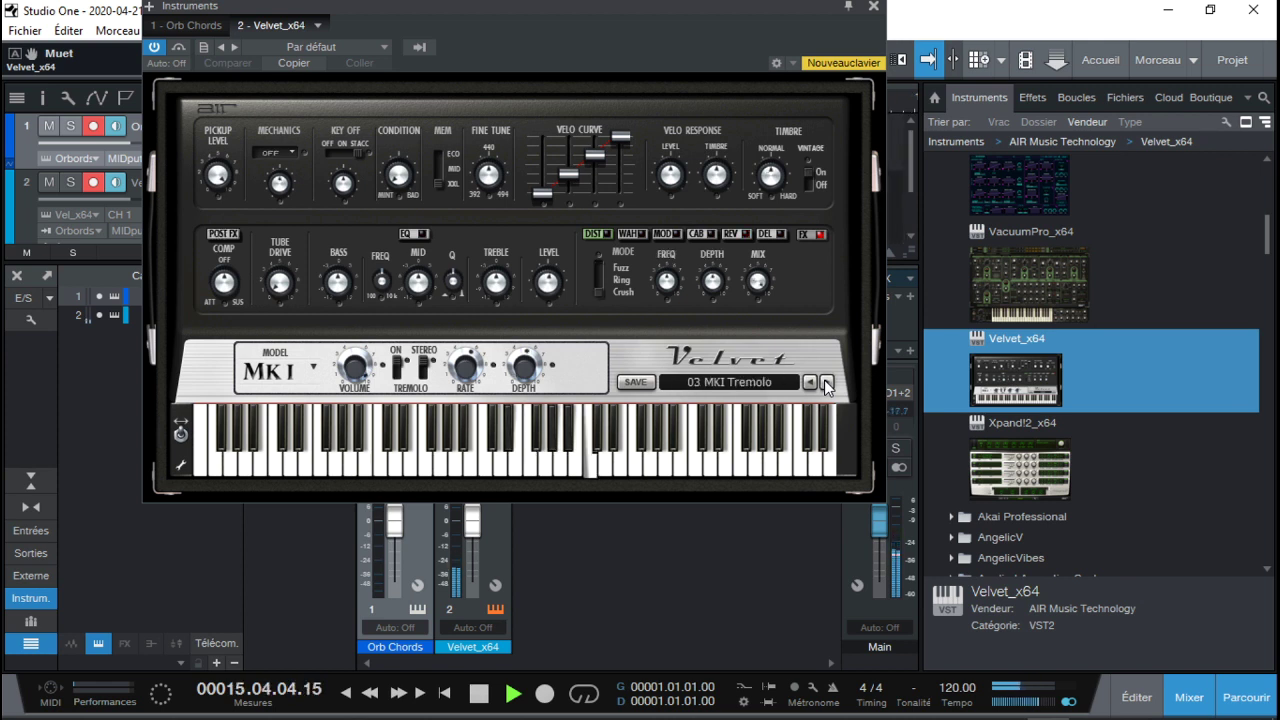
pyautogui.click(826, 384)
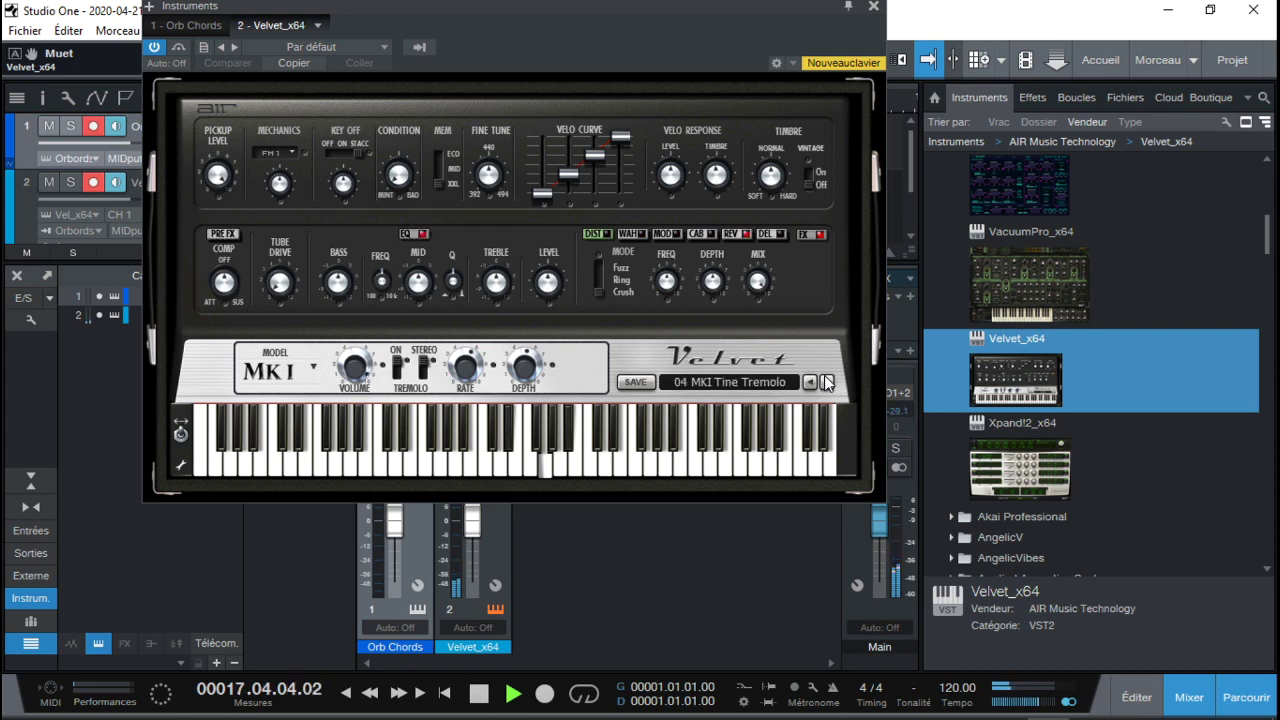
# Stop playback with Velvet's window closed and delete the Velvet_x64 track together with its instrument
pyautogui.click(873, 9)
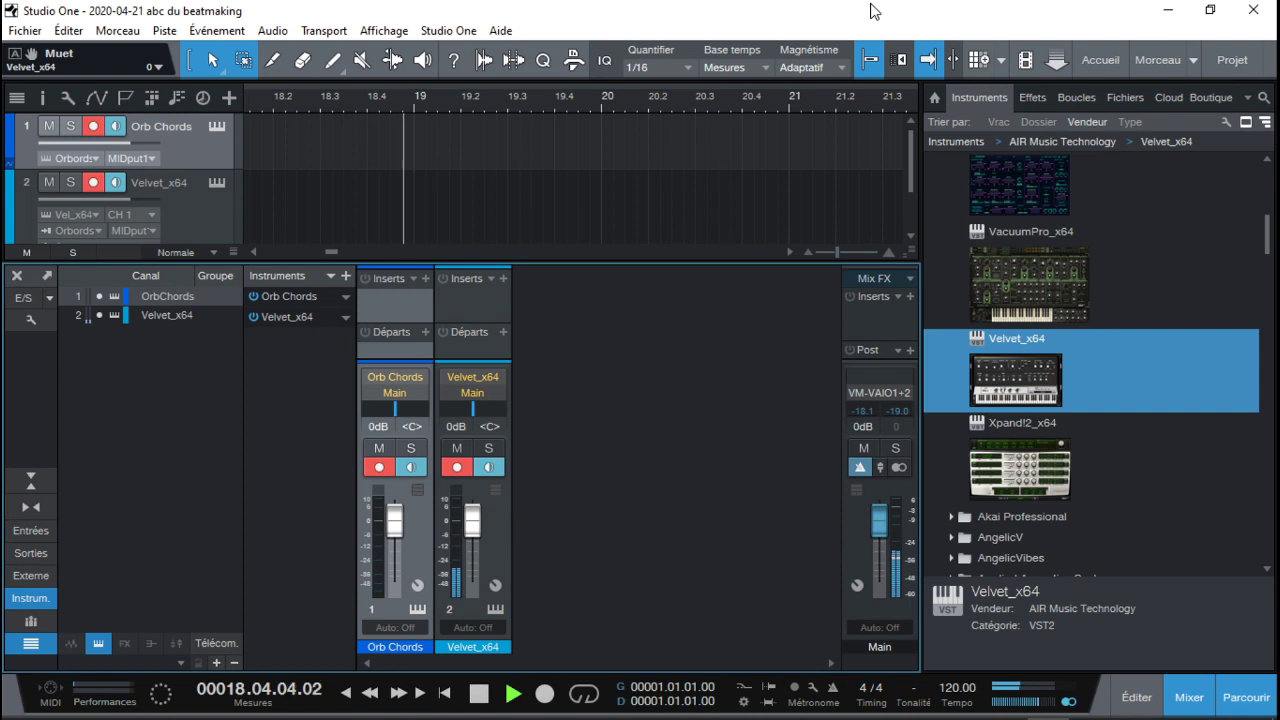
pyautogui.press('space')
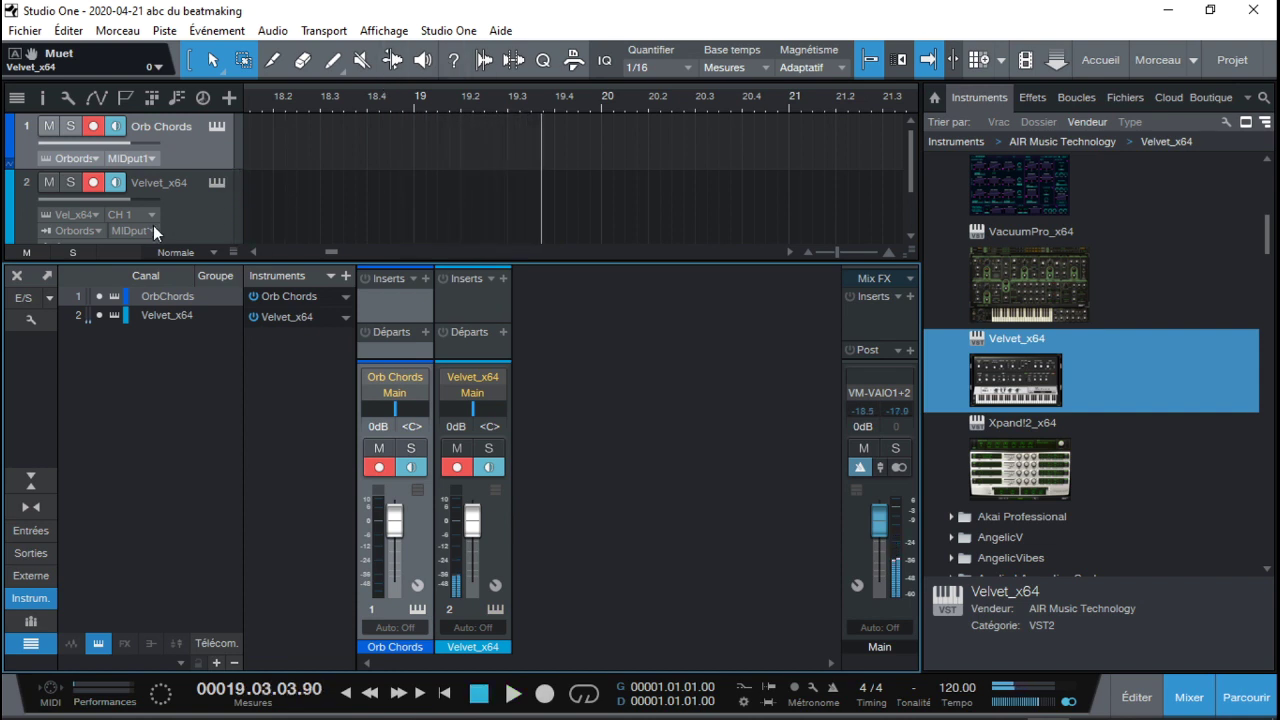
pyautogui.click(189, 221)
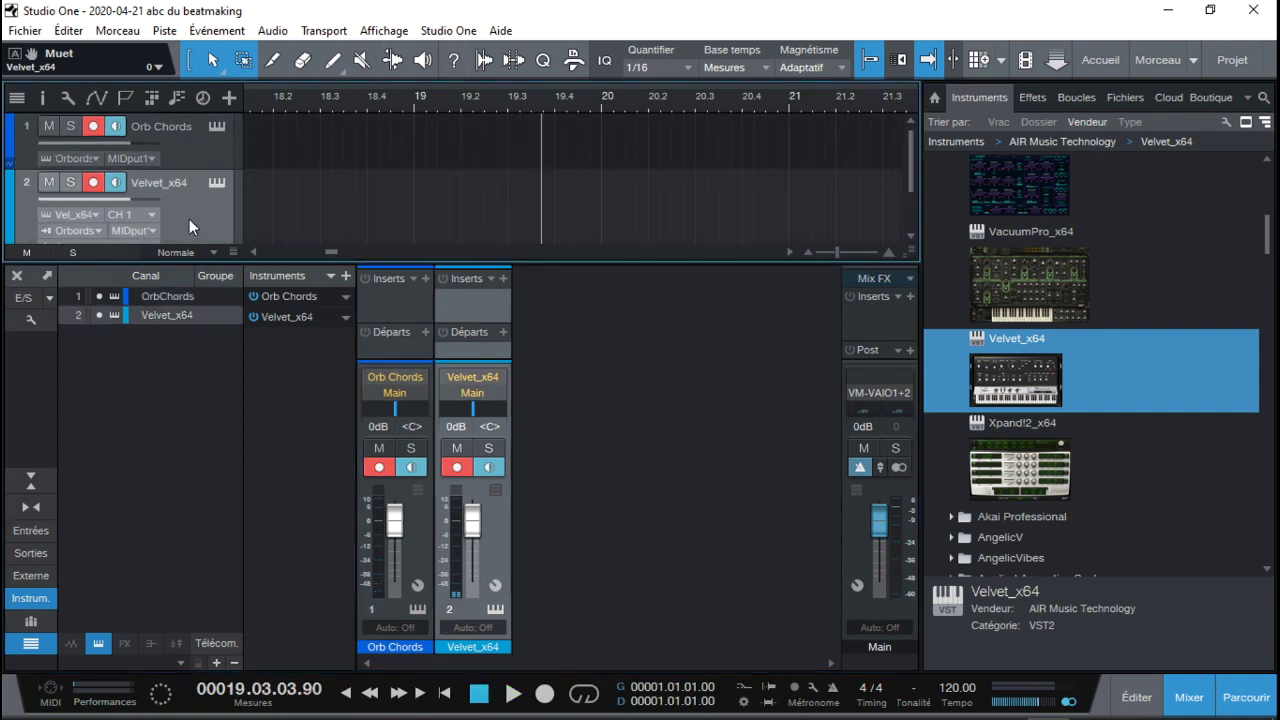
pyautogui.rightClick(189, 219)
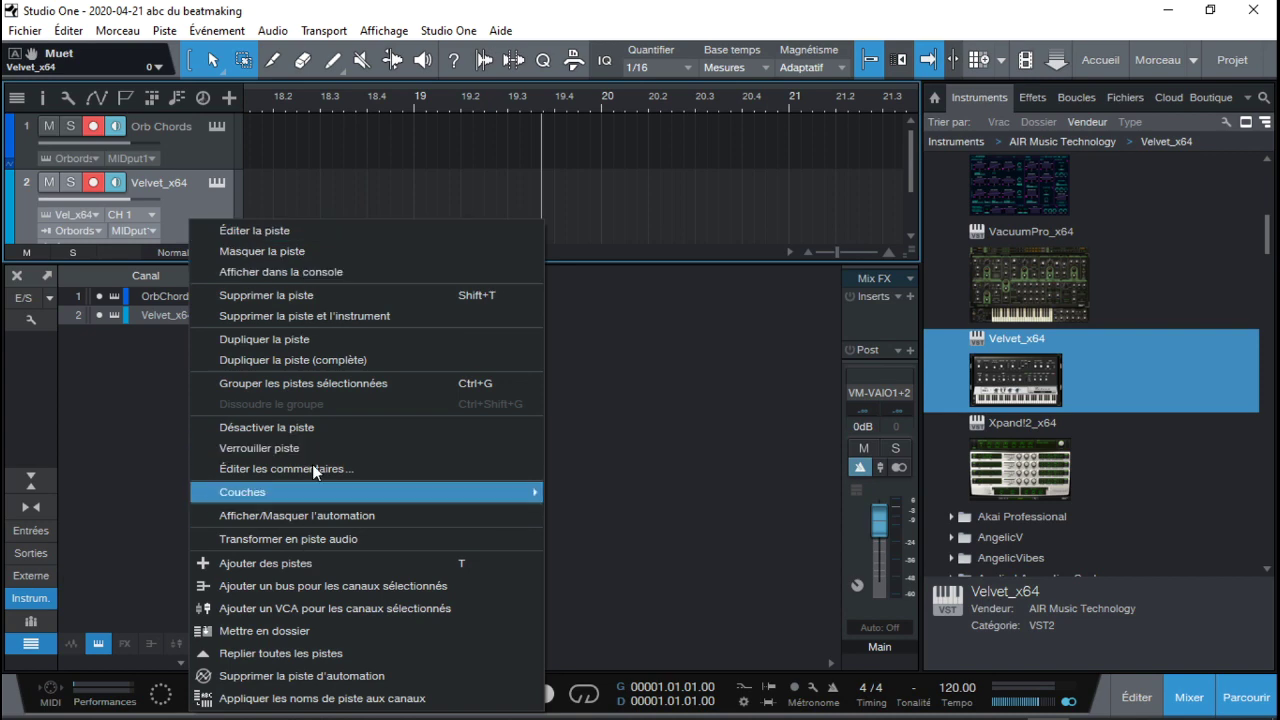
pyautogui.click(332, 318)
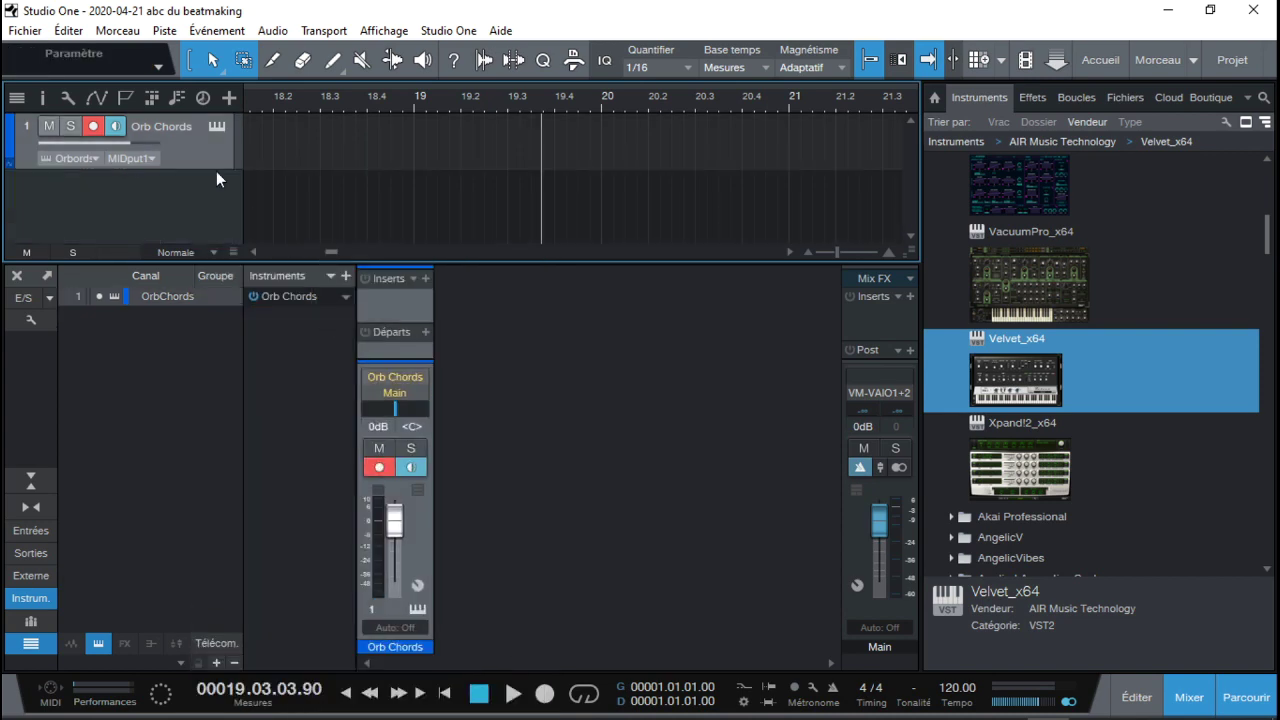
# Reopen Orb Chords from its track and play the first bars of the song from the start with the Evolution sound
pyautogui.click(219, 126)
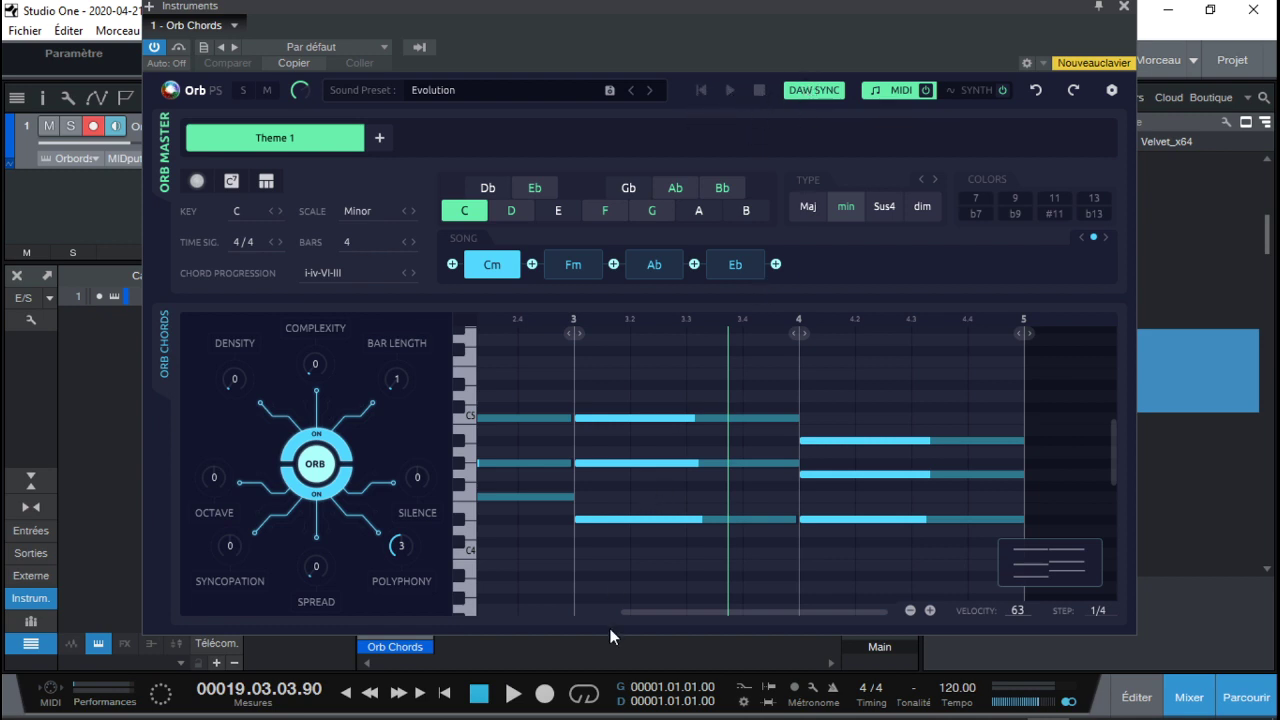
pyautogui.click(512, 697)
pyautogui.click(479, 693)
pyautogui.click(445, 693)
pyautogui.click(512, 697)
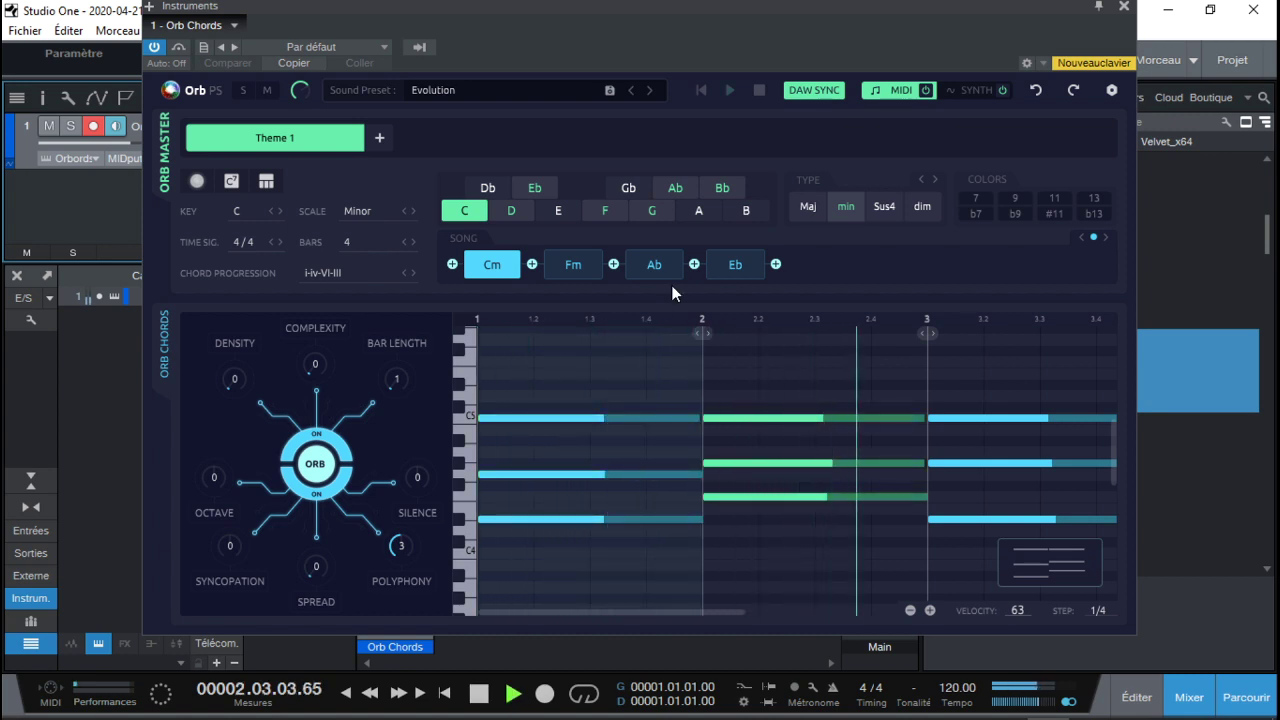
pyautogui.press('space')
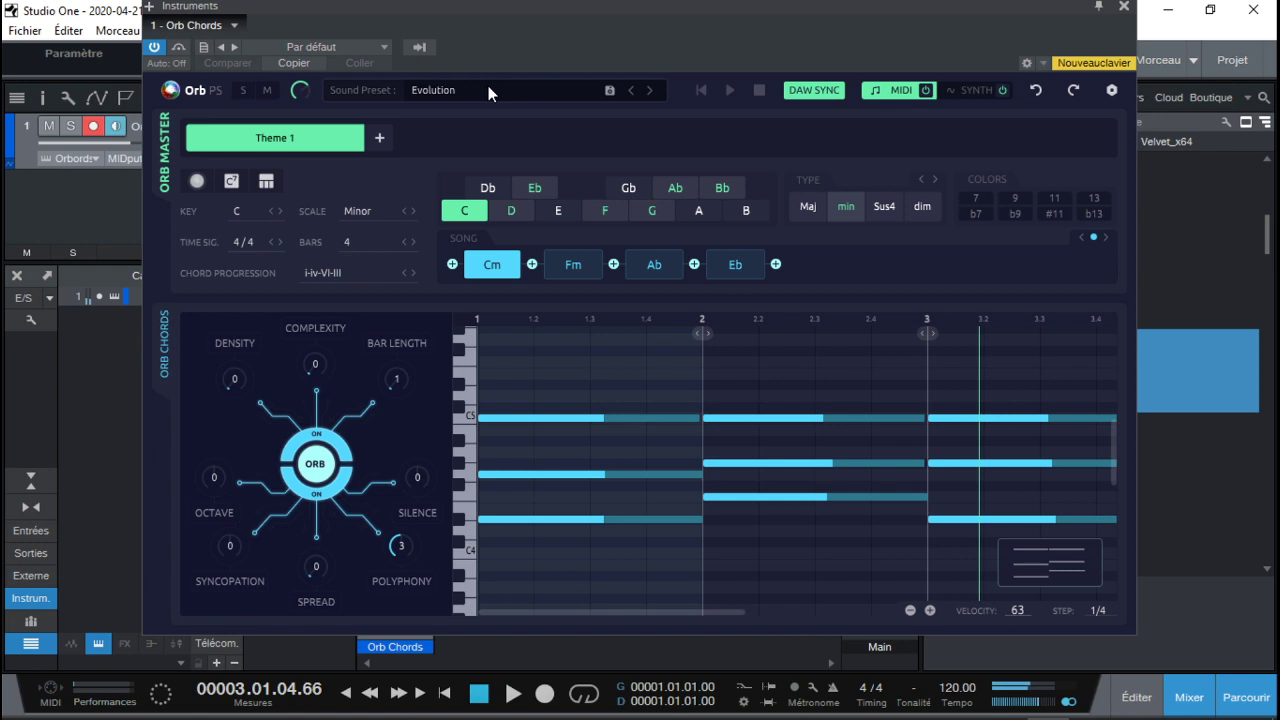
# Load the Logic Keys sound preset from the Chords category and audition it from the start of the song
pyautogui.click(488, 92)
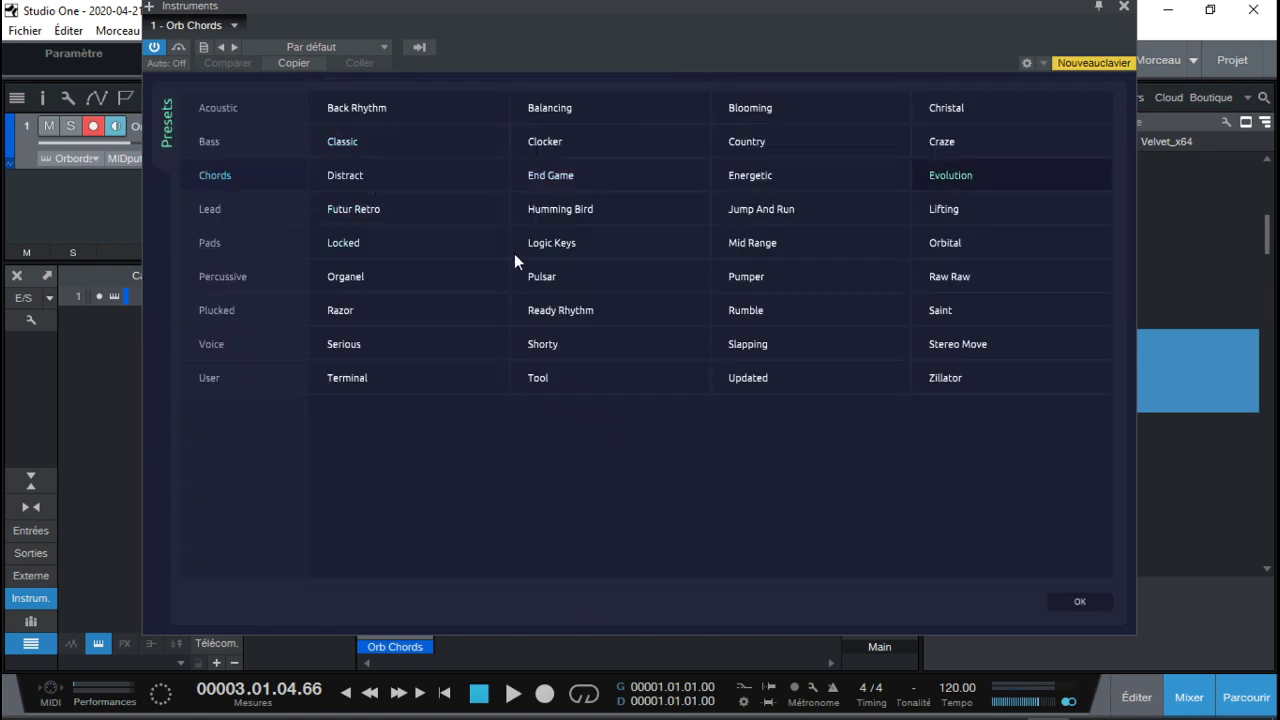
pyautogui.click(590, 246)
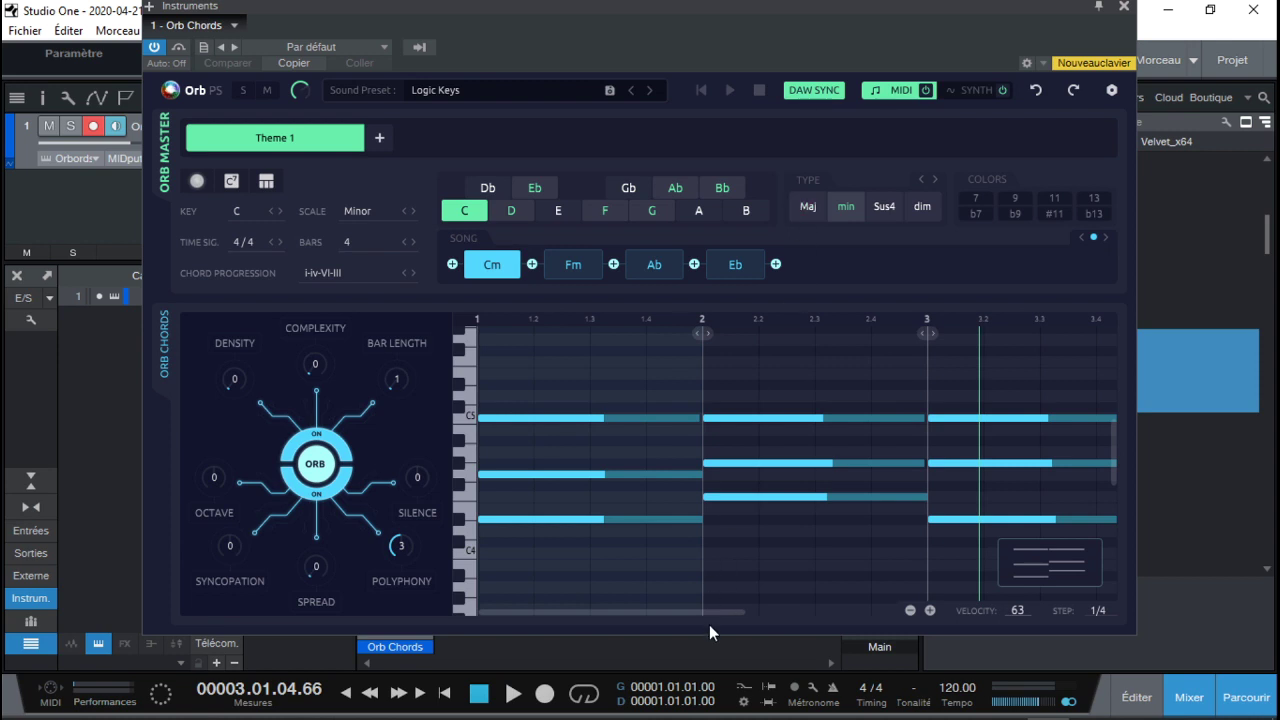
pyautogui.click(444, 692)
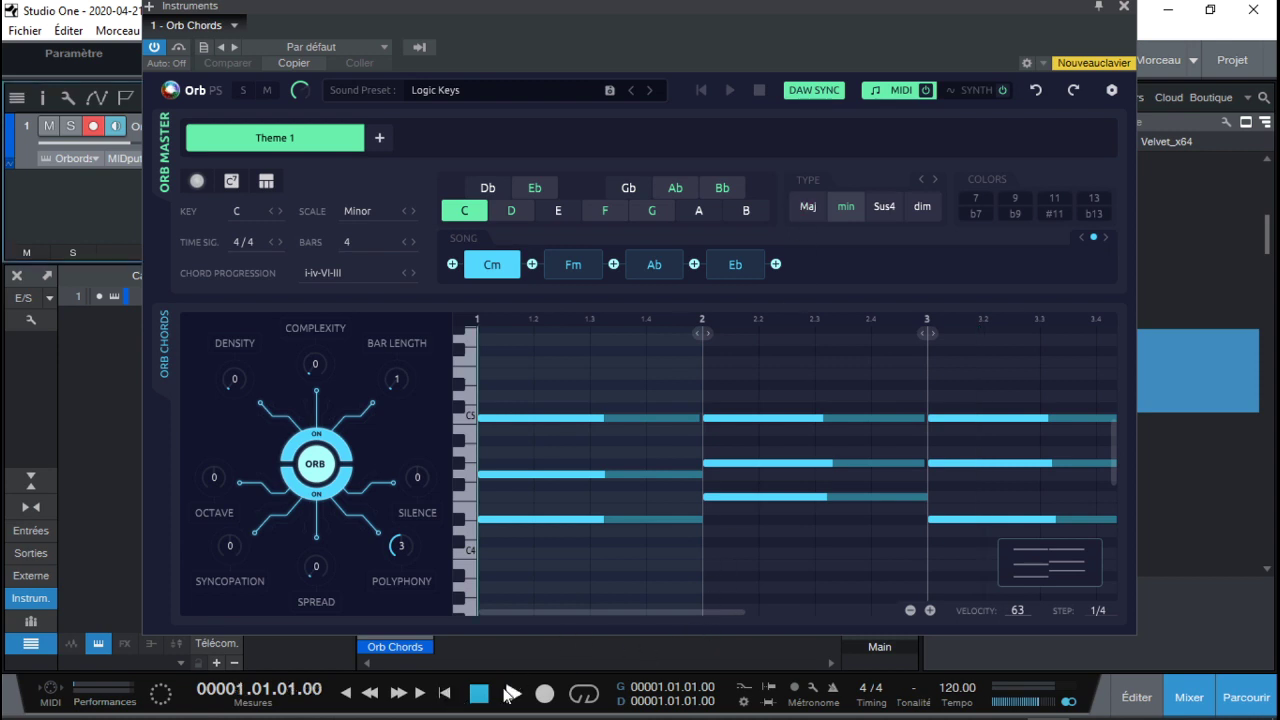
pyautogui.click(519, 691)
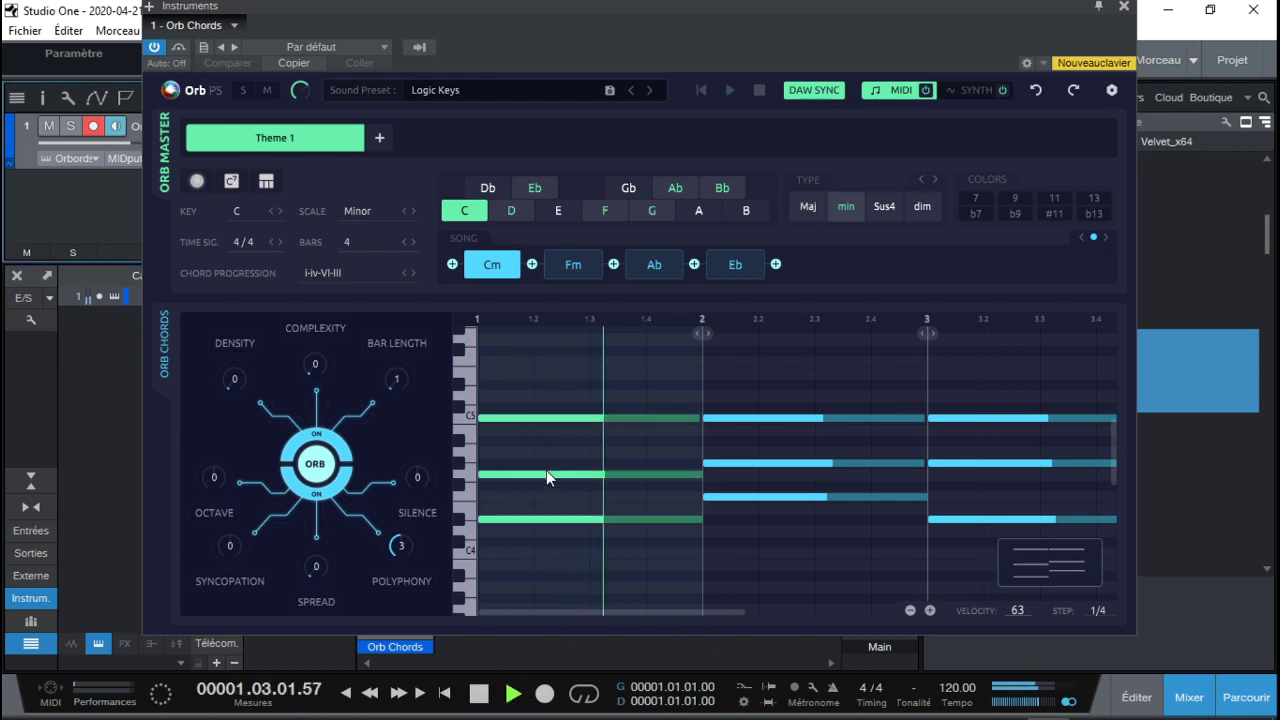
pyautogui.press('space')
# Look through the Orb Chords sound preset categories, from Acoustic, Bass, Chords and Lead through Voice and User
pyautogui.click(476, 95)
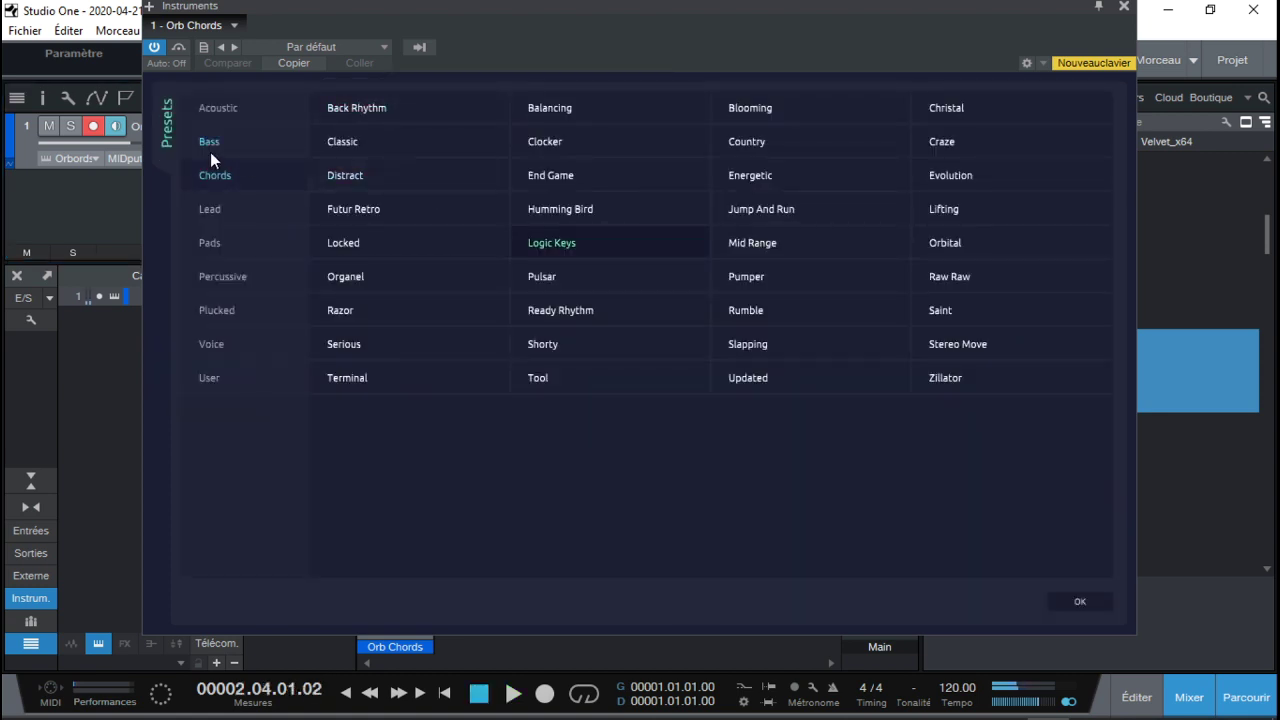
pyautogui.click(223, 108)
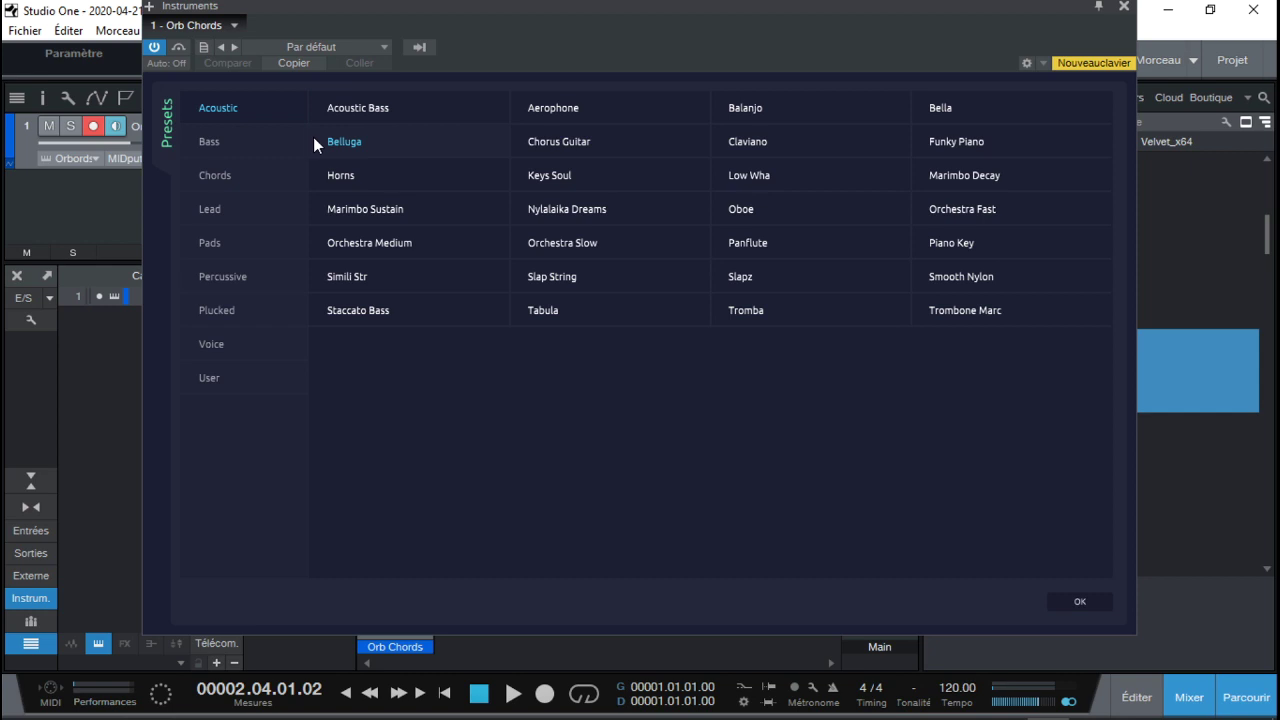
pyautogui.click(270, 141)
pyautogui.click(258, 178)
pyautogui.click(255, 208)
pyautogui.click(254, 241)
pyautogui.click(248, 276)
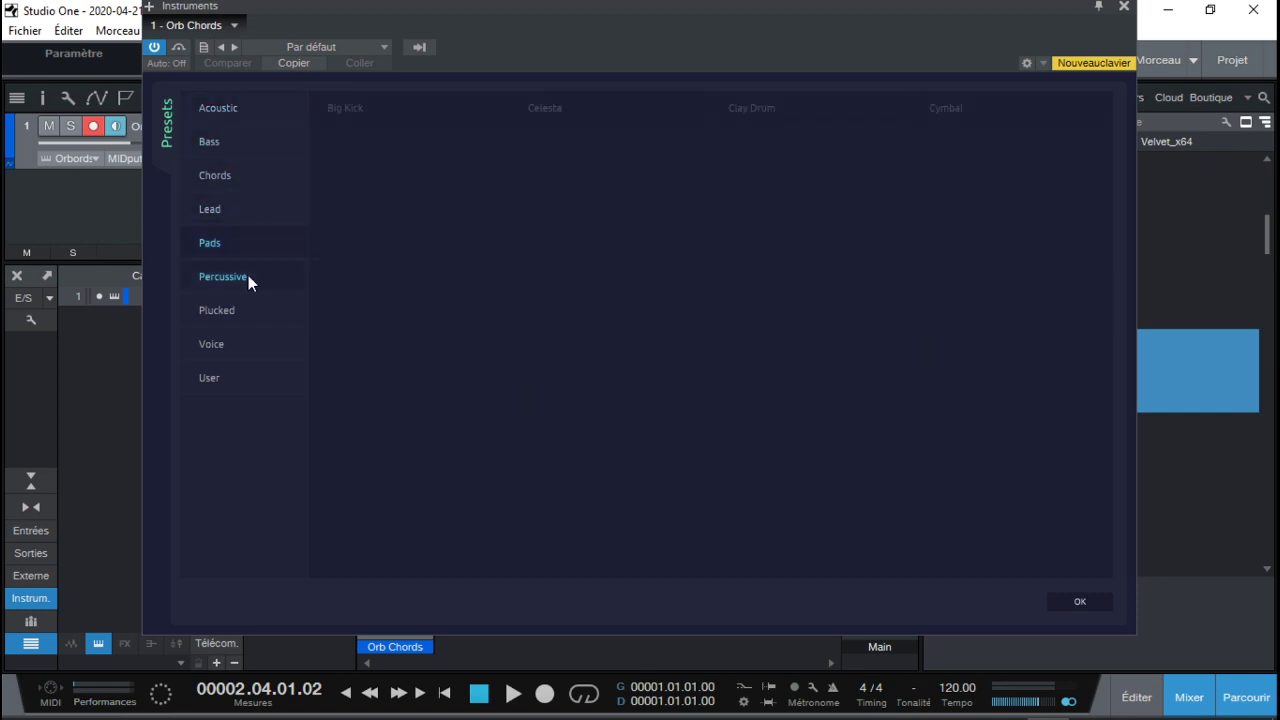
pyautogui.click(239, 312)
pyautogui.click(226, 348)
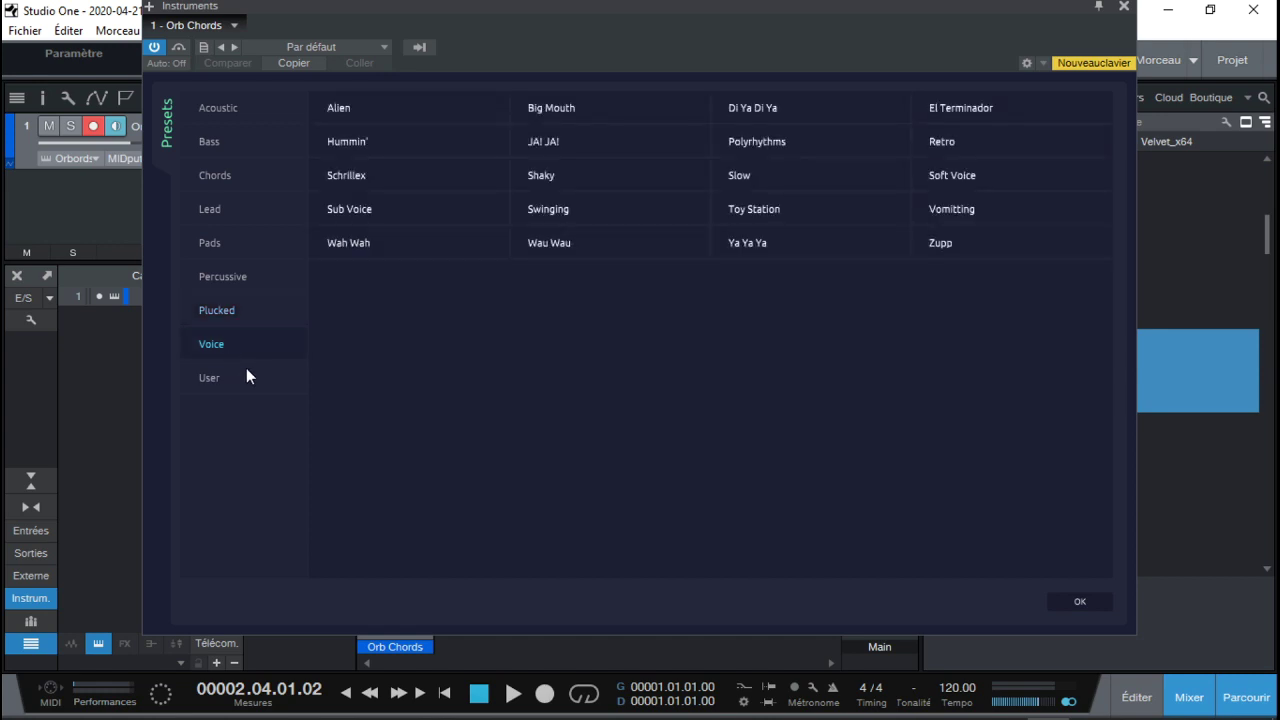
pyautogui.click(239, 385)
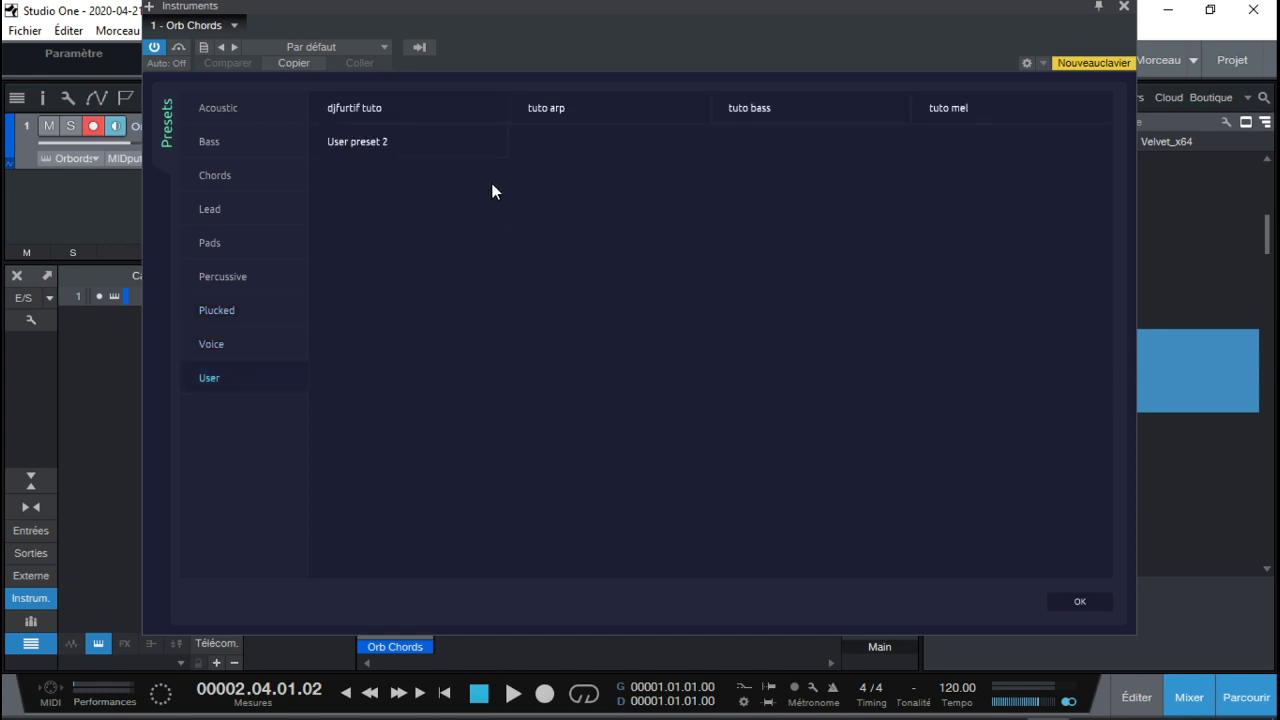
# Load the Keys Soul sound preset from the Acoustic category and audition it from the start of the song
pyautogui.click(247, 108)
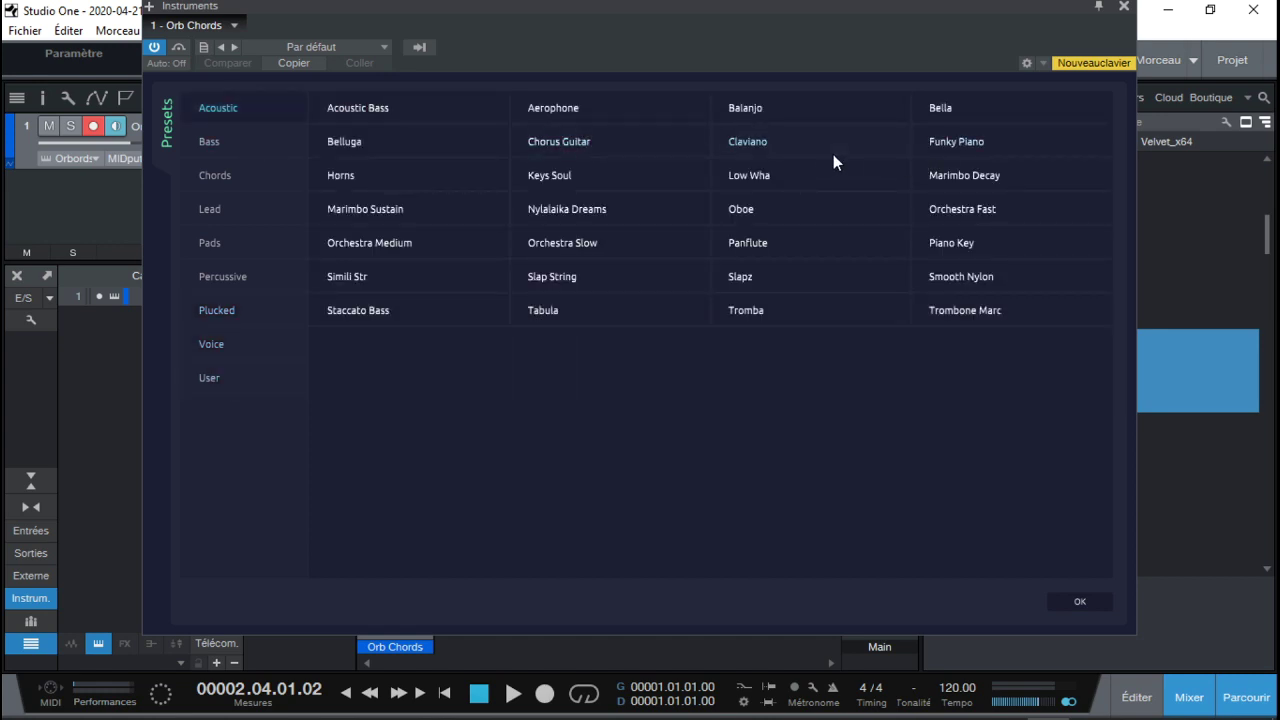
pyautogui.click(596, 176)
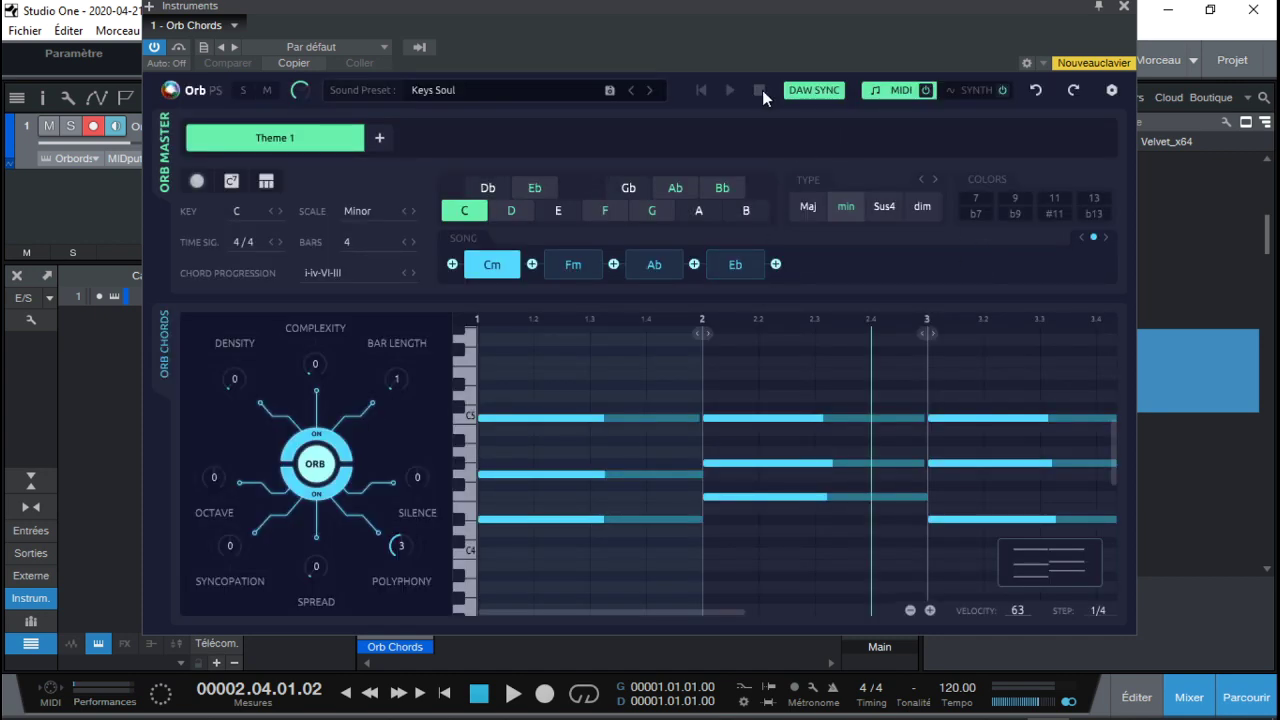
pyautogui.click(446, 693)
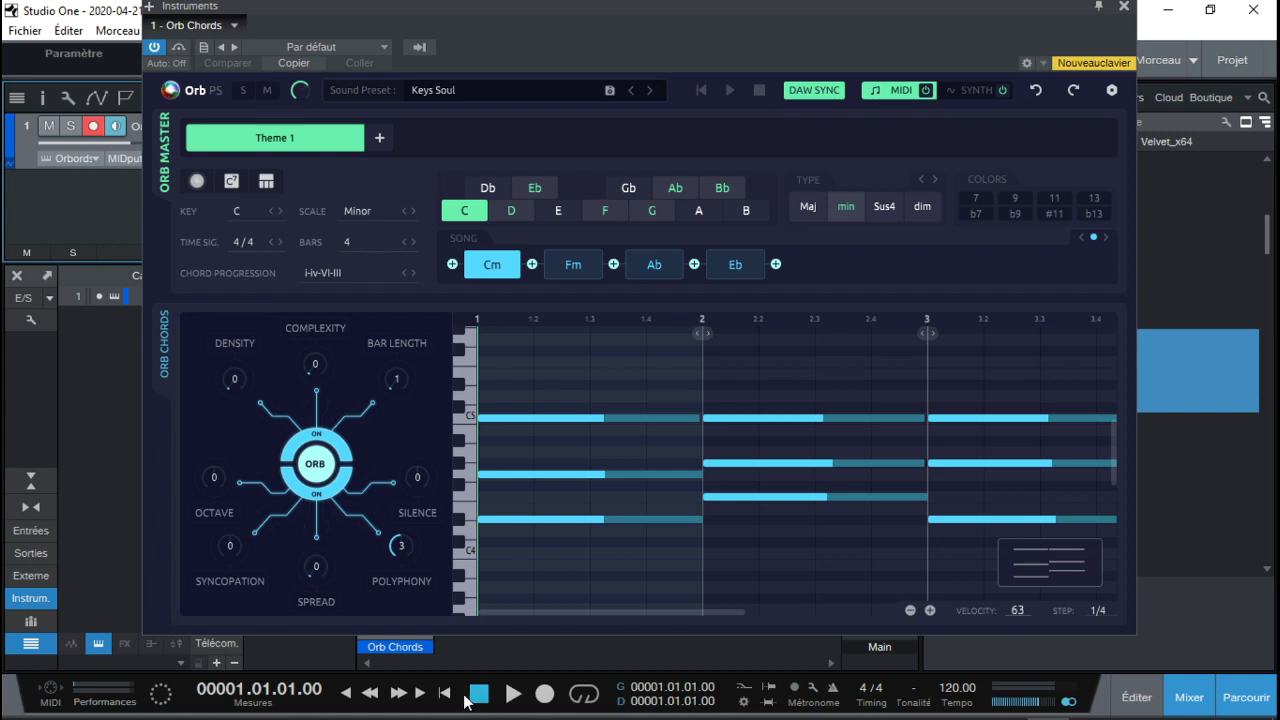
pyautogui.click(513, 697)
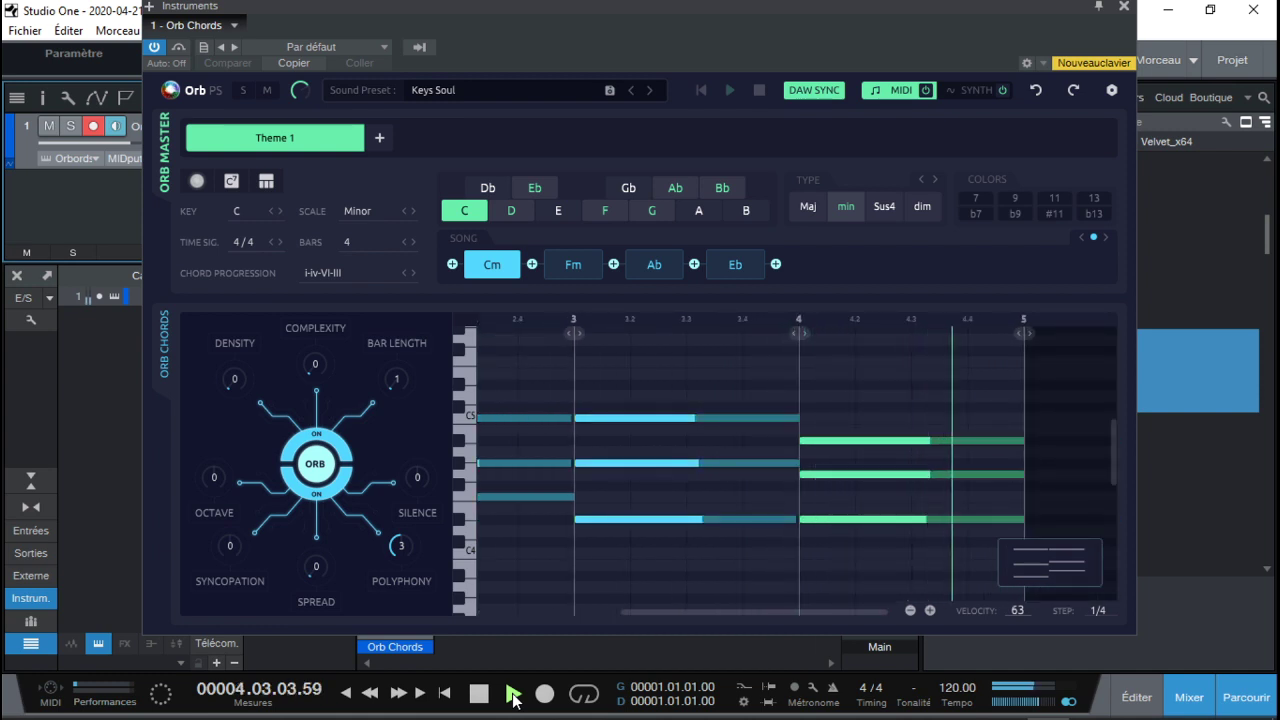
pyautogui.press('space')
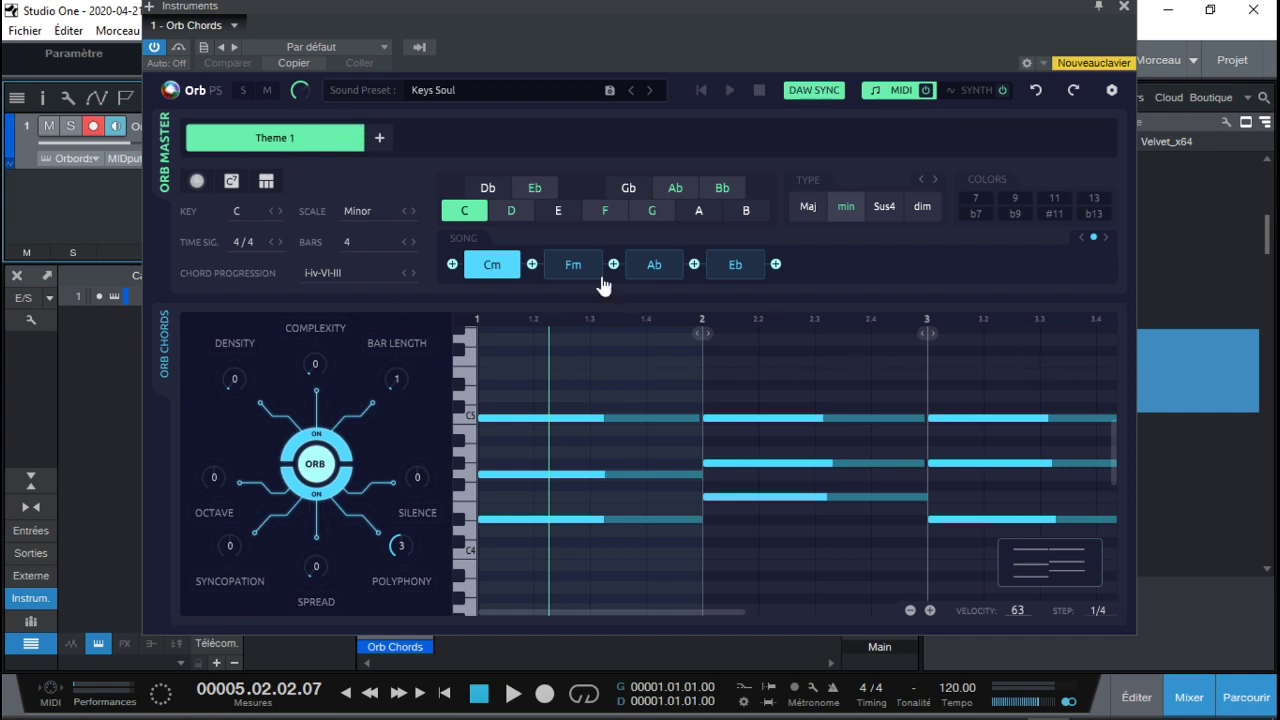
# Add a second theme beside Theme 1 and delete it again
pyautogui.click(385, 138)
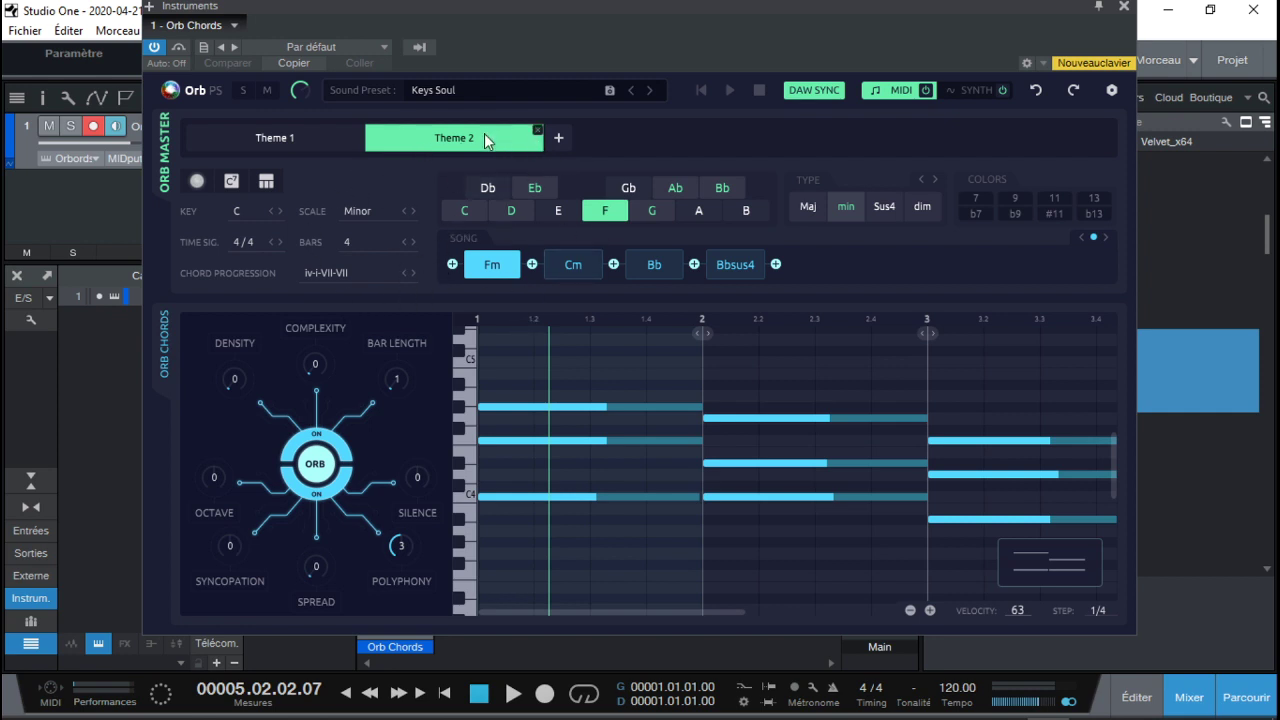
pyautogui.click(537, 130)
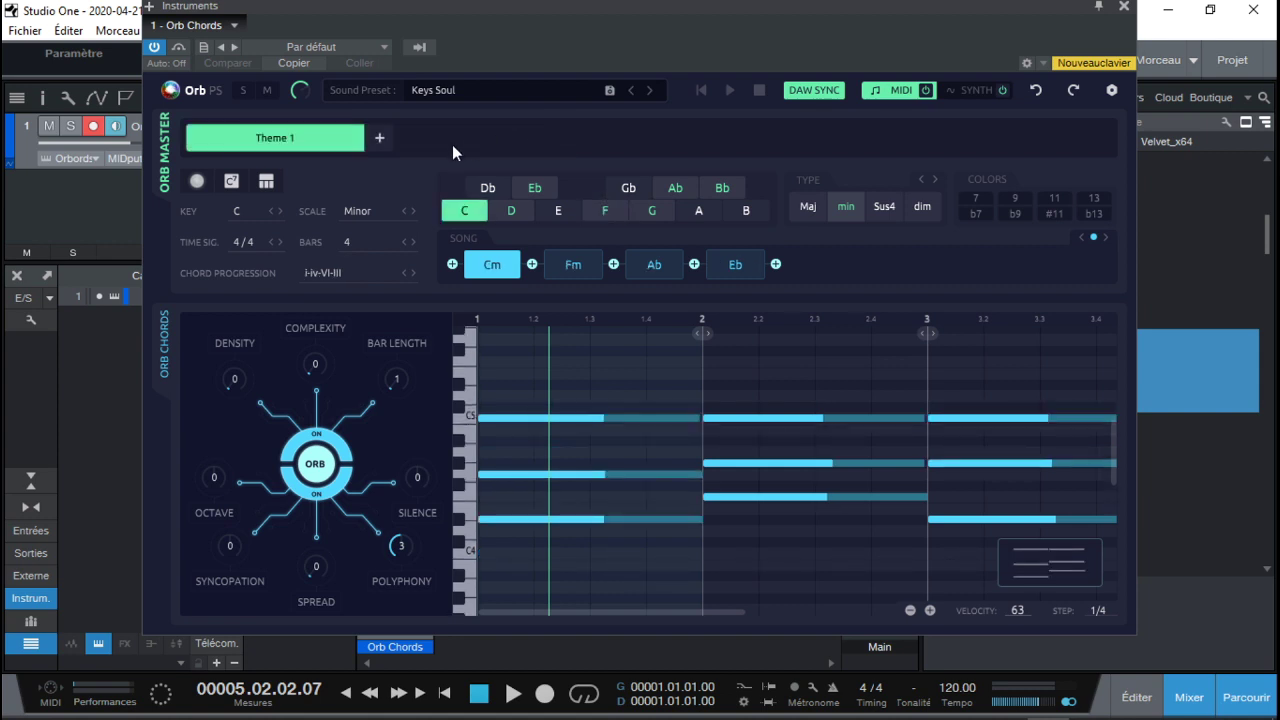
pyautogui.moveTo(279, 139)
# Set the key of Theme 1 to A and check the available scales, keeping Minor
pyautogui.click(240, 212)
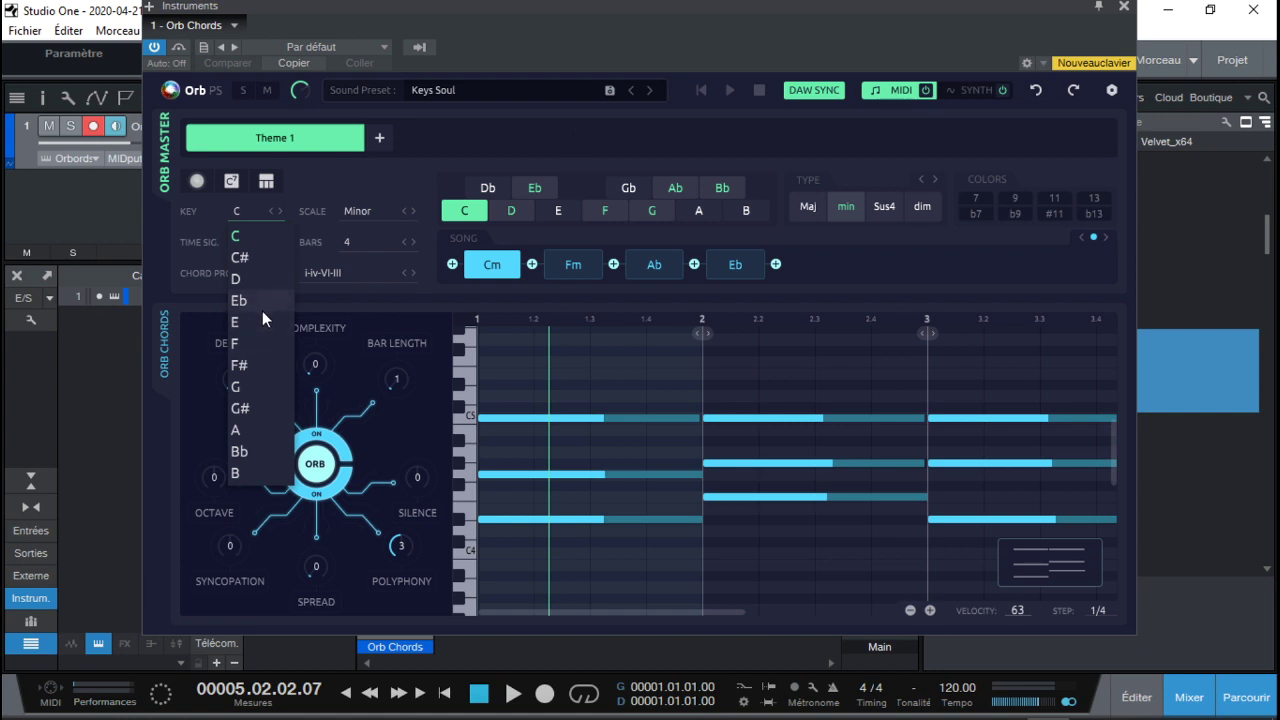
pyautogui.click(249, 426)
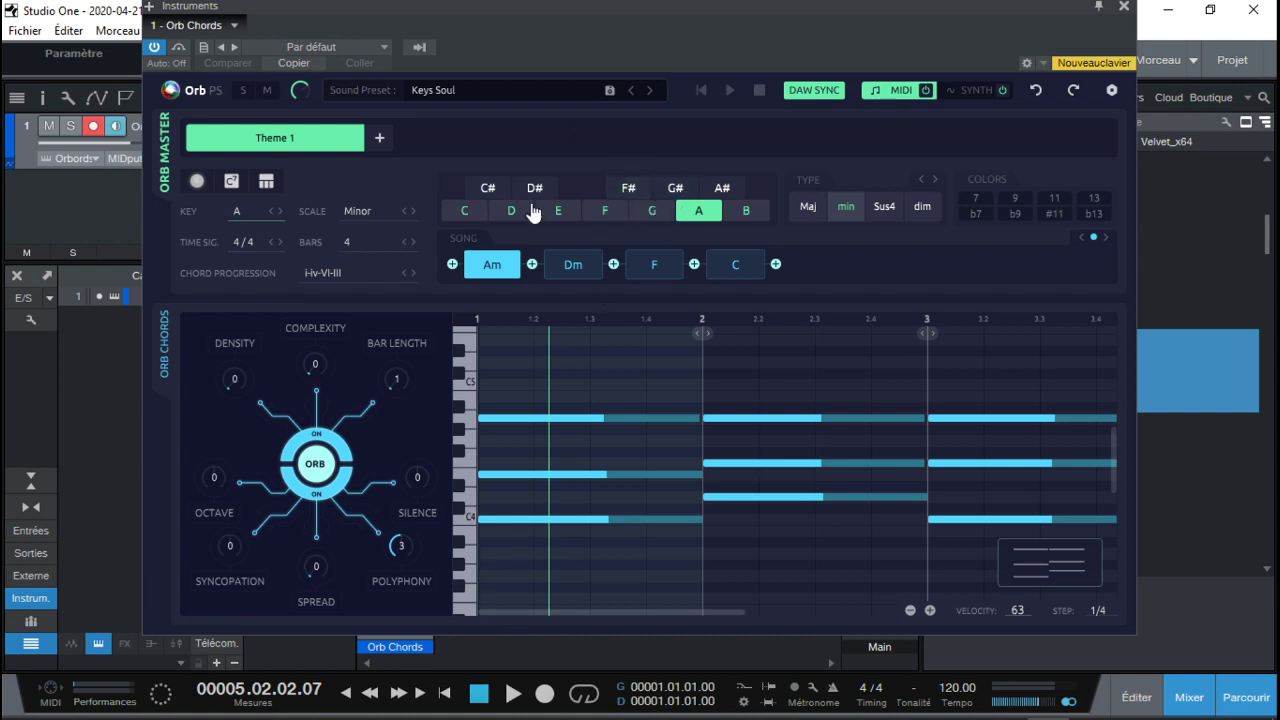
pyautogui.click(361, 212)
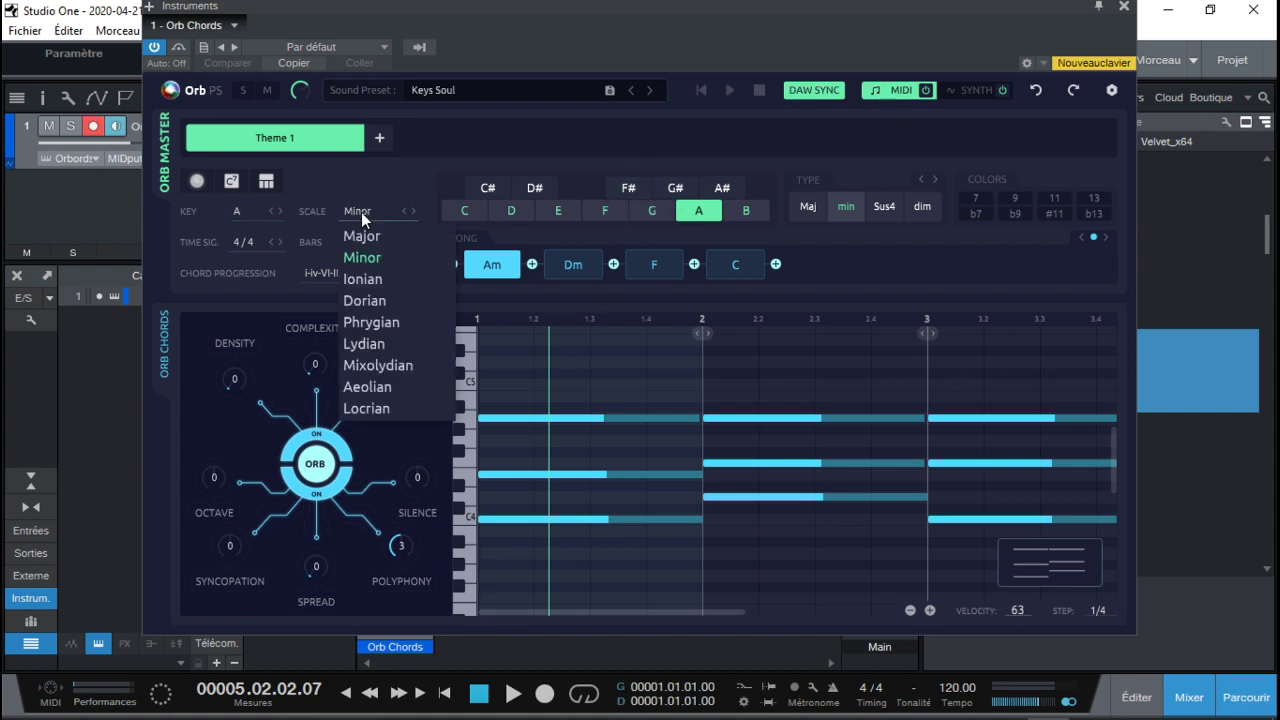
pyautogui.click(309, 236)
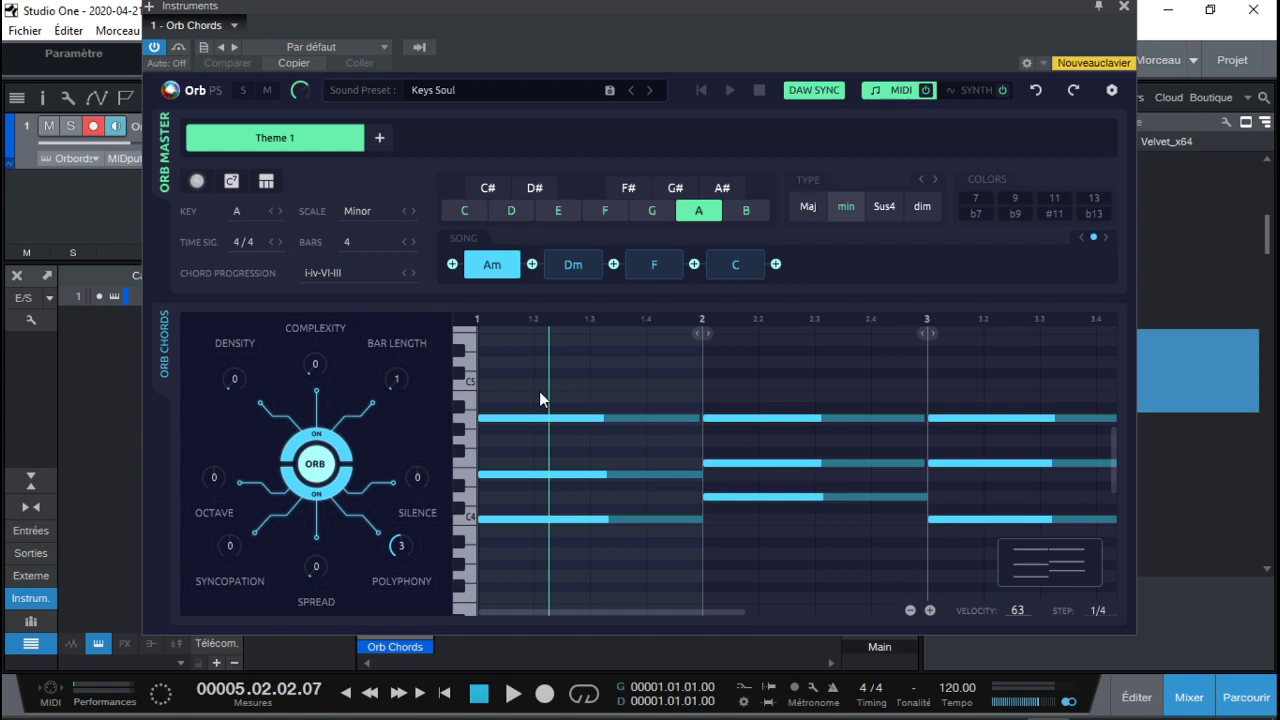
# Look through the chord progression library by mood, from Melancholic through Classical, and return to the Melancholic category
pyautogui.click(351, 273)
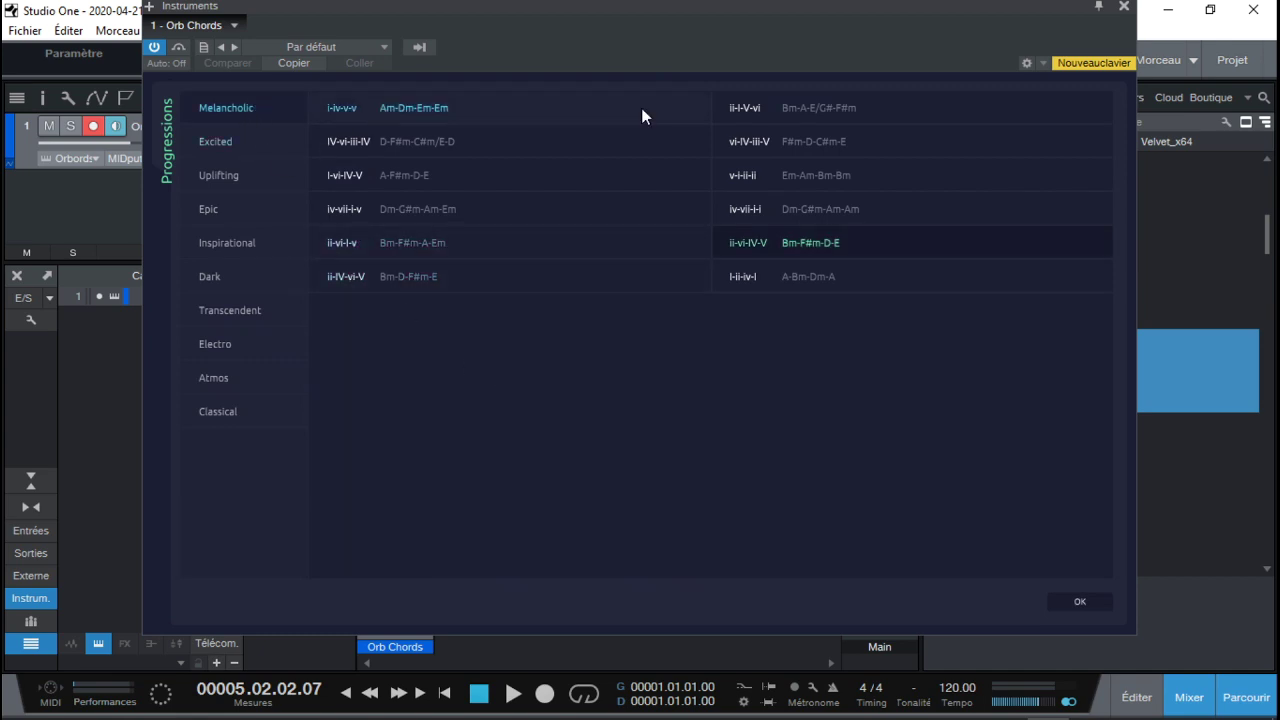
pyautogui.click(269, 140)
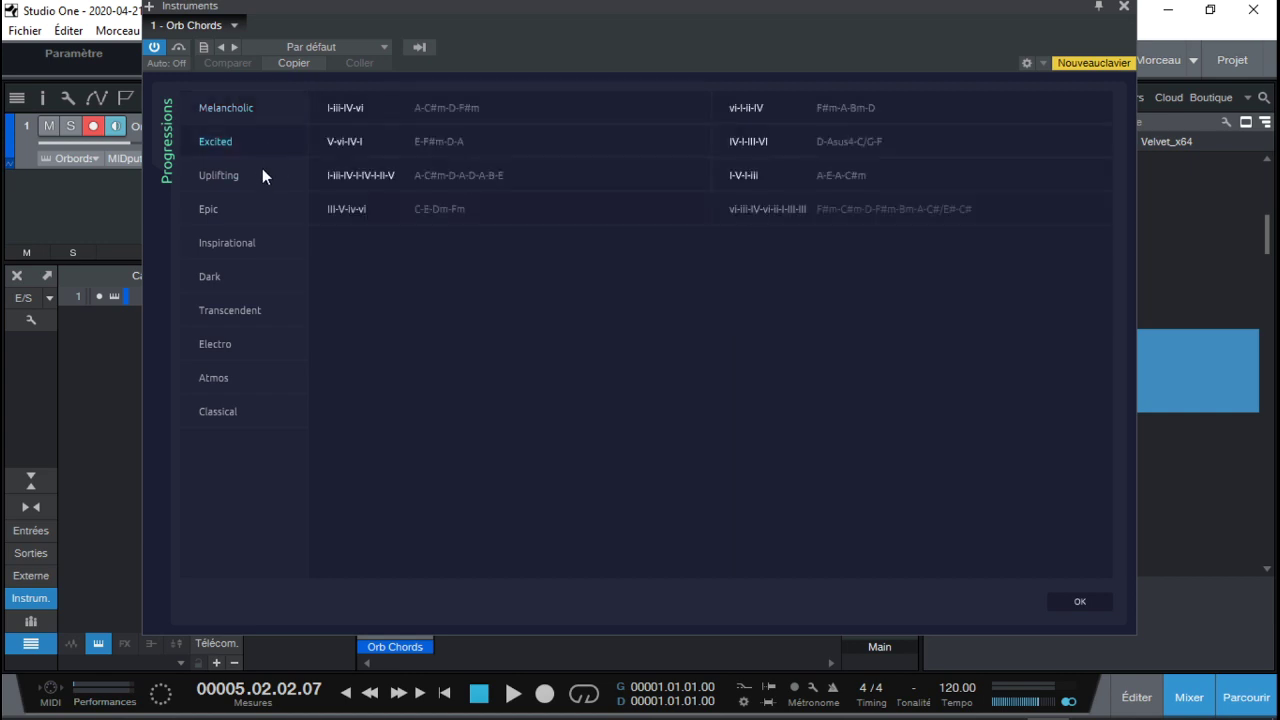
pyautogui.click(256, 175)
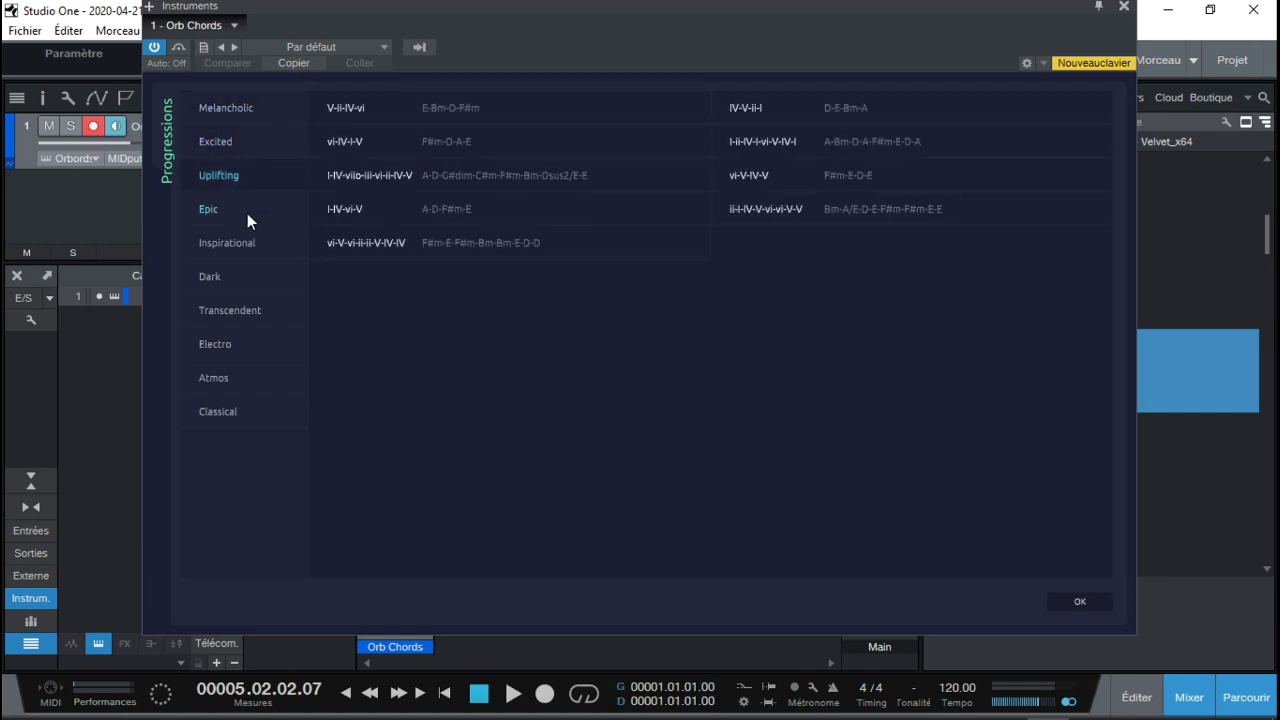
pyautogui.click(247, 213)
pyautogui.click(244, 243)
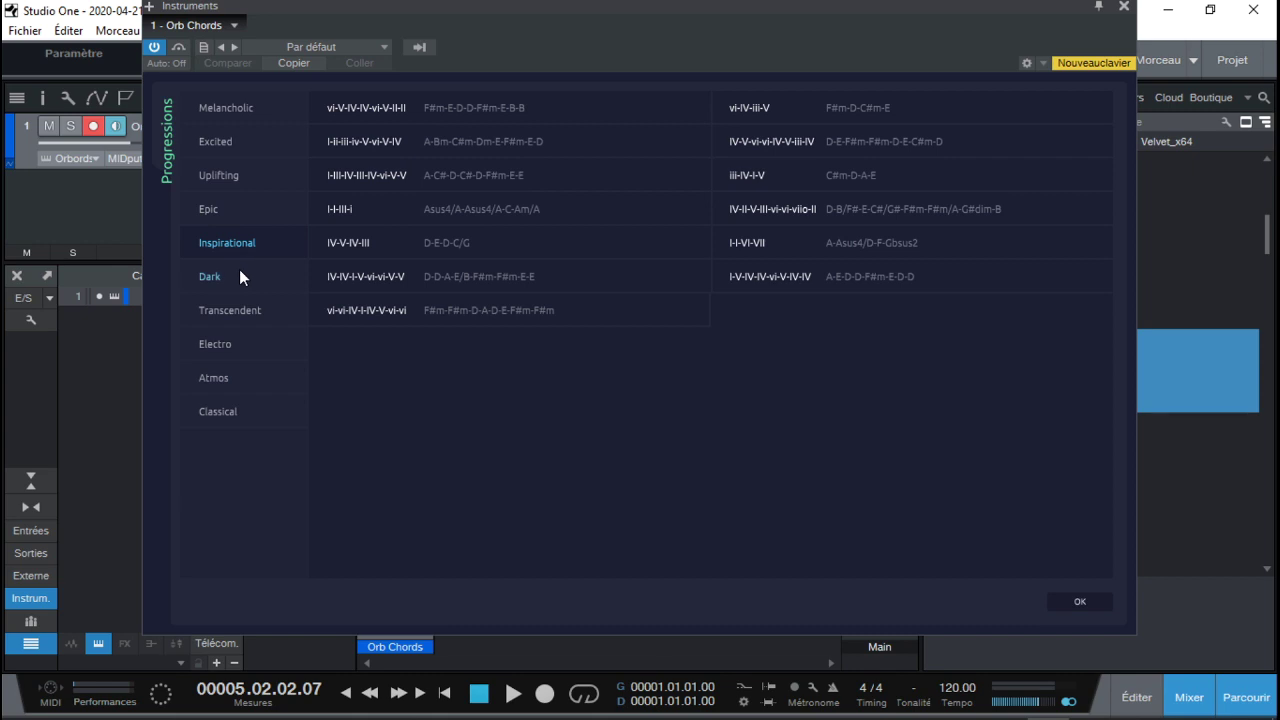
pyautogui.click(240, 275)
pyautogui.click(240, 309)
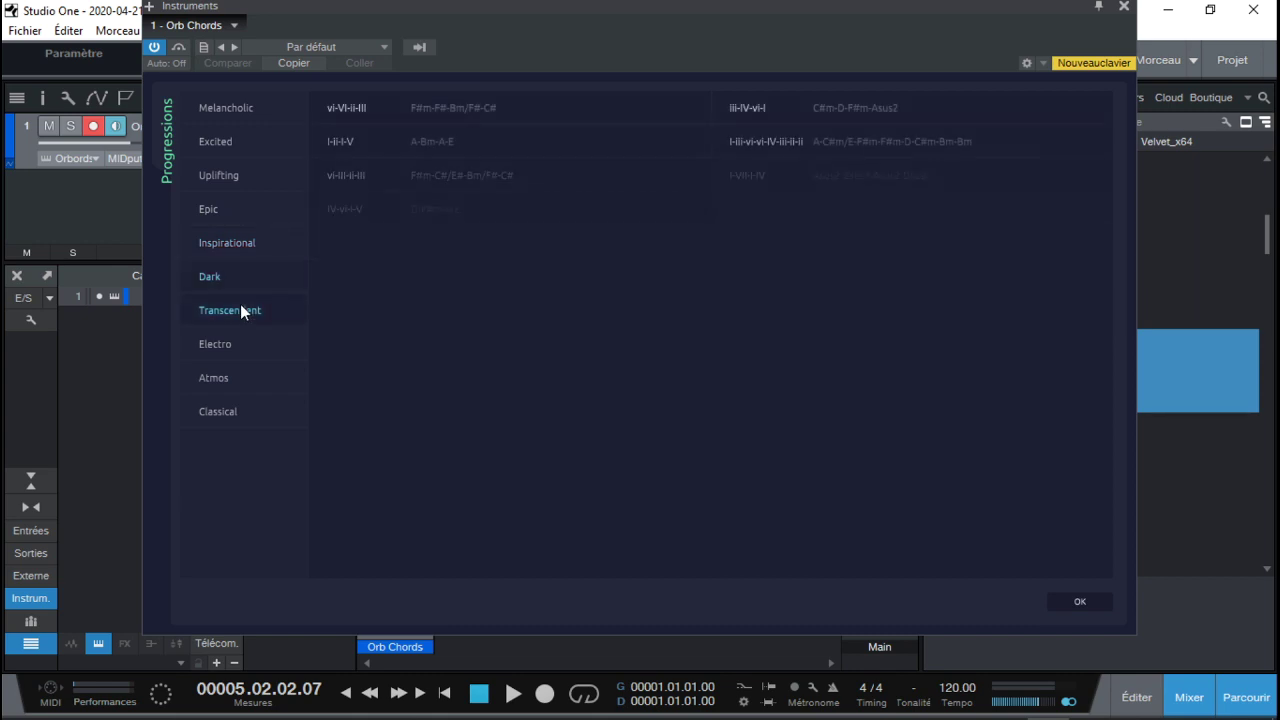
pyautogui.click(239, 350)
pyautogui.click(241, 379)
pyautogui.click(243, 412)
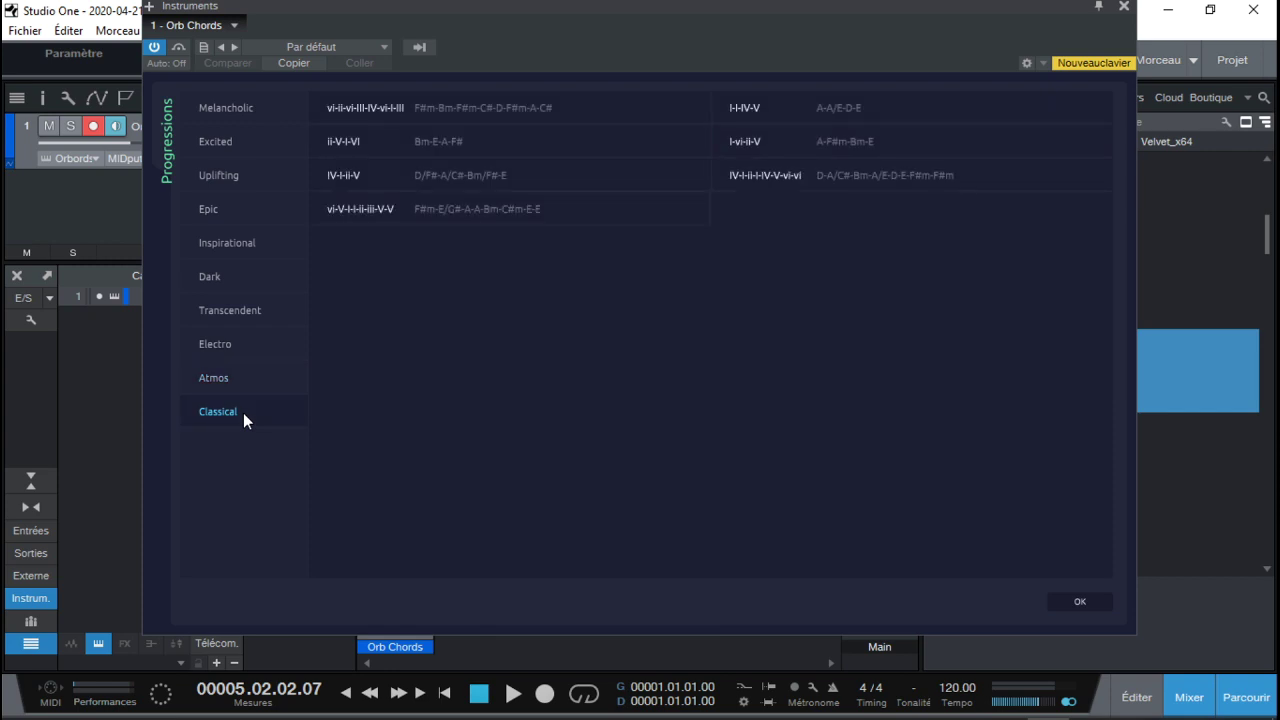
pyautogui.click(232, 107)
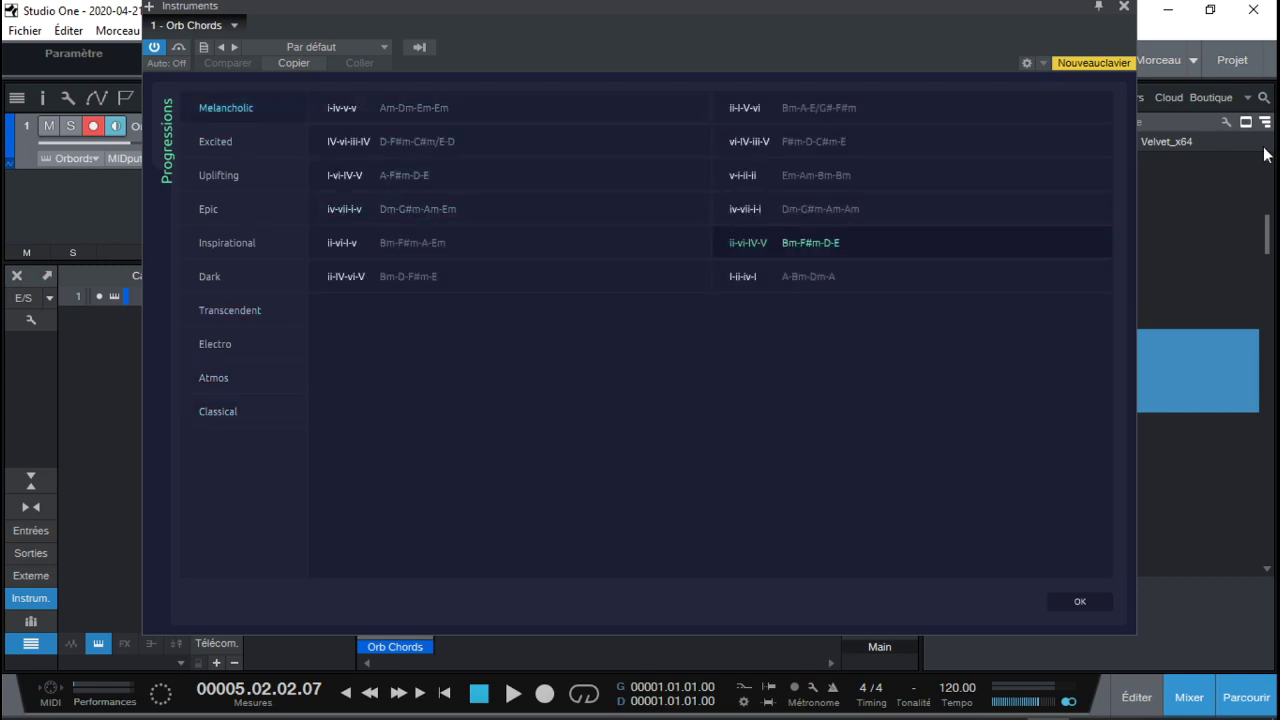
# Leave the chord progression library and audition the i-iv-VI-III progression briefly
pyautogui.click(1064, 600)
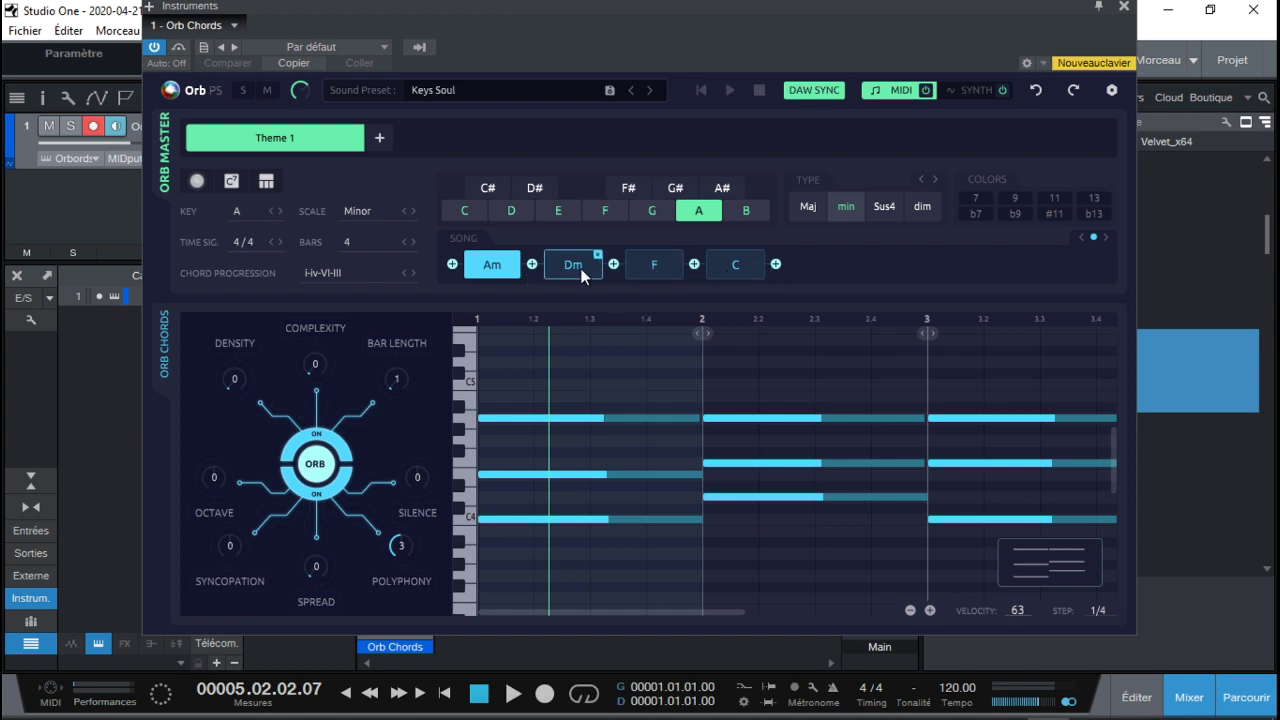
pyautogui.click(512, 693)
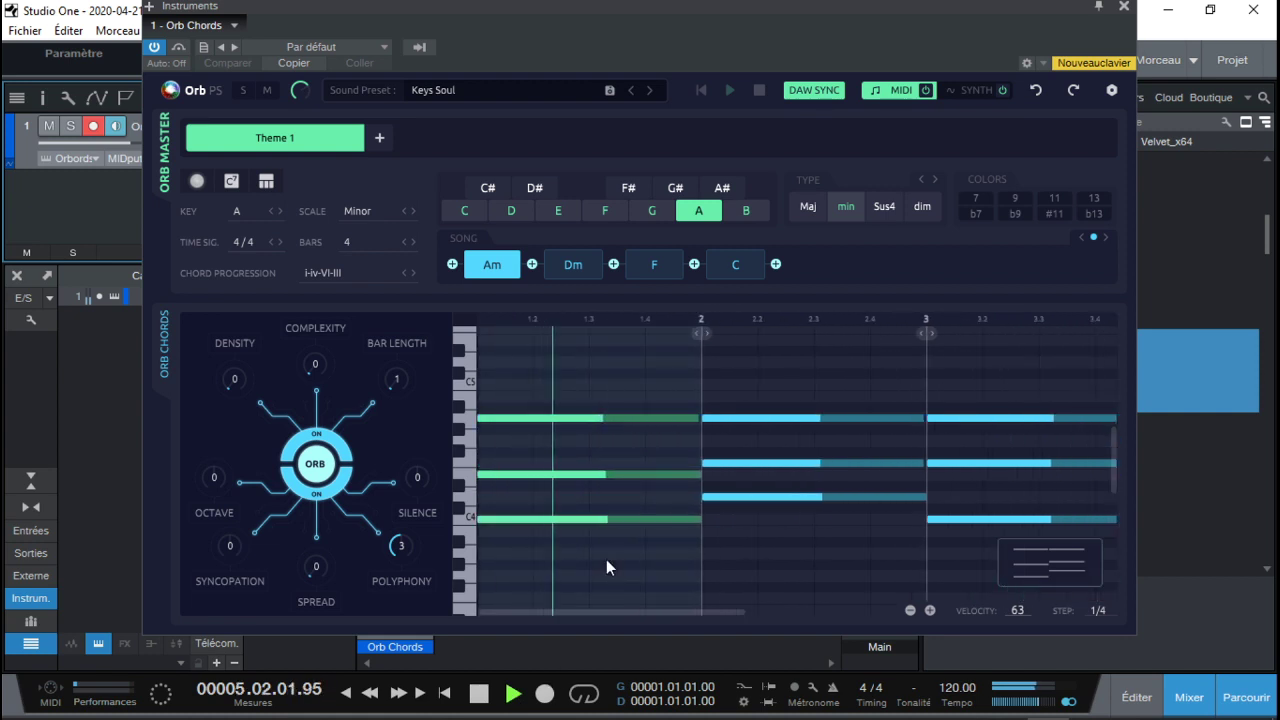
pyautogui.press('space')
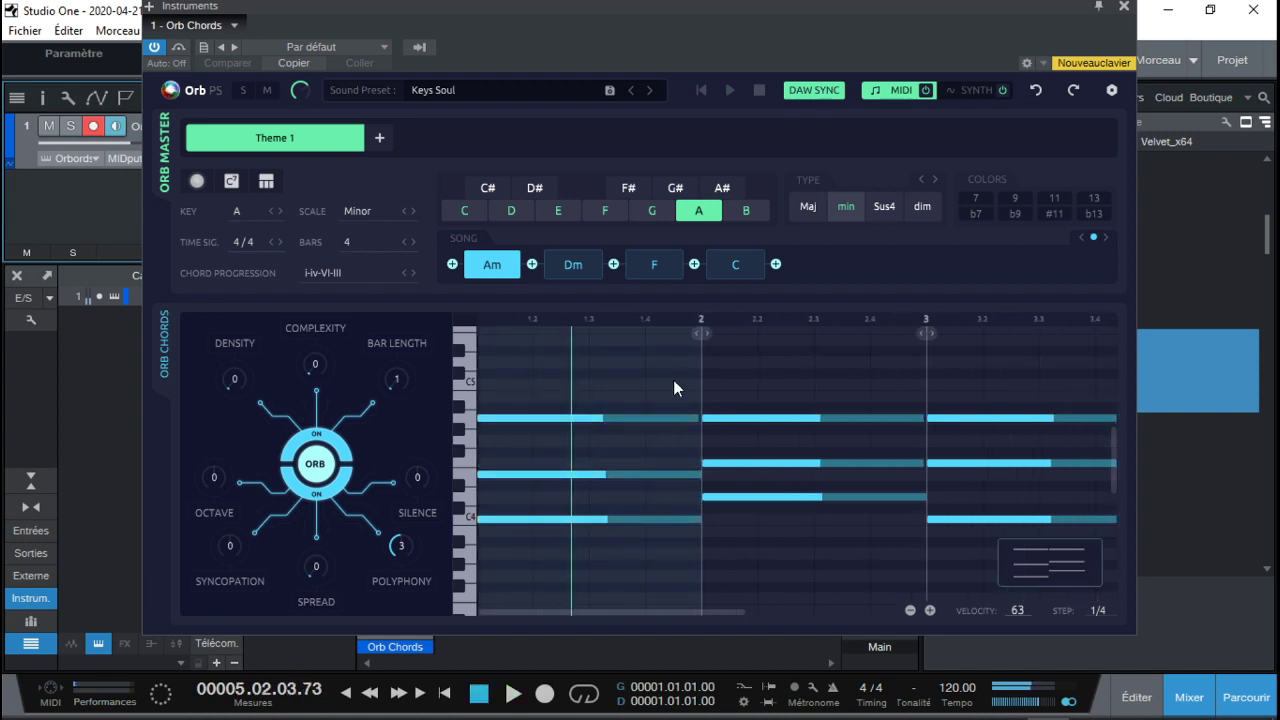
# Inspect the song's individual chords Dm, F and C, returning to the first chord, Am
pyautogui.click(565, 266)
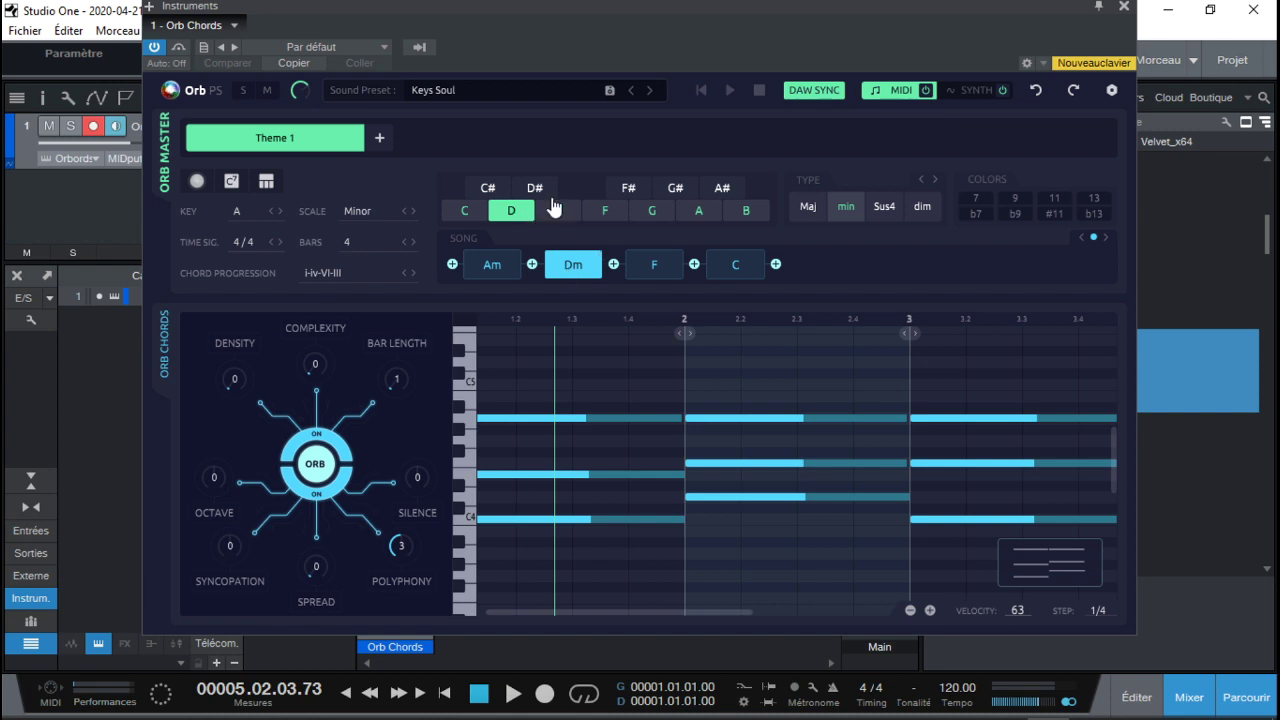
pyautogui.click(656, 268)
pyautogui.click(740, 266)
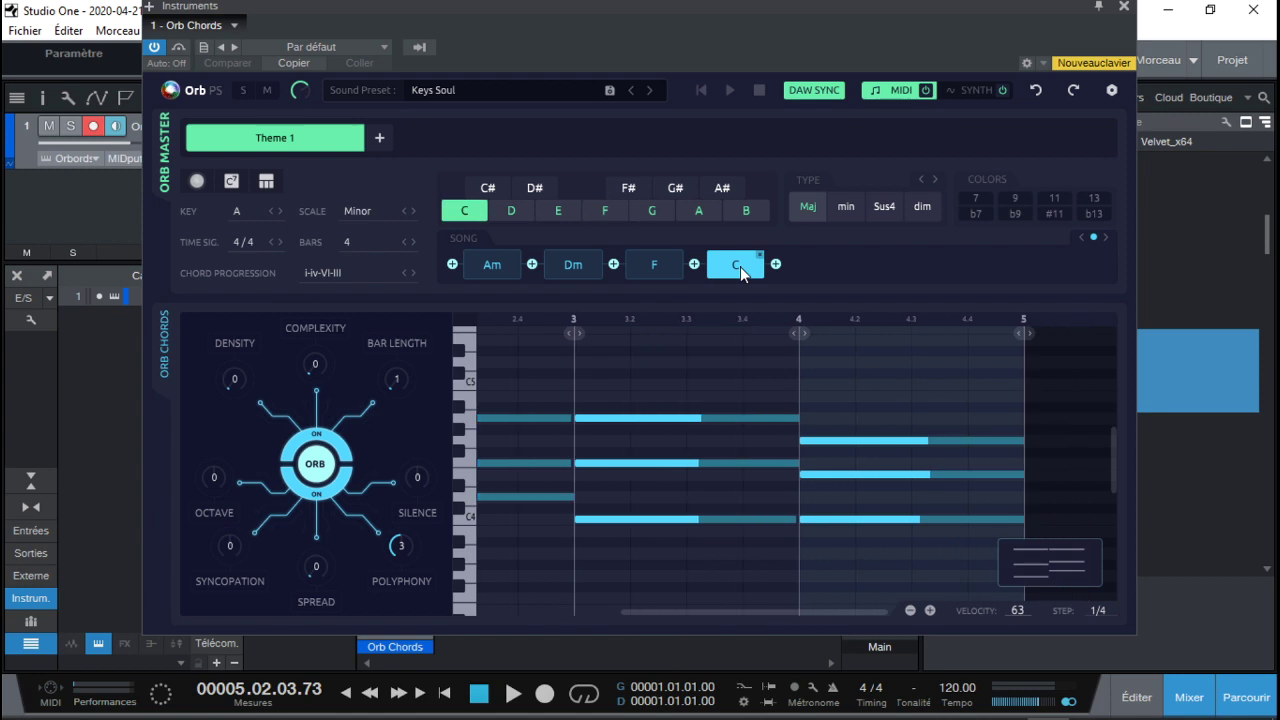
pyautogui.click(578, 265)
pyautogui.click(492, 264)
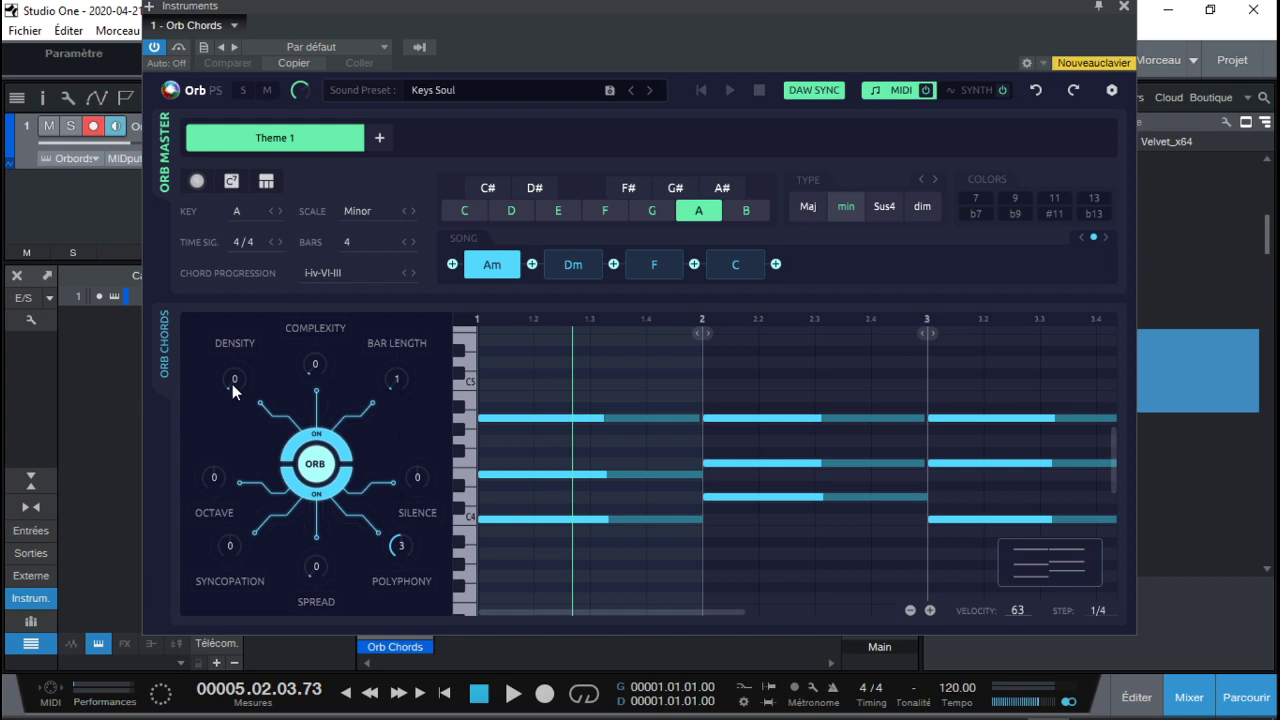
# Raise the chord Density to 20 during playback, reduce it to 15 and stop playback
pyautogui.press('space')
pyautogui.moveTo(233, 383); pyautogui.dragTo(230, 354)
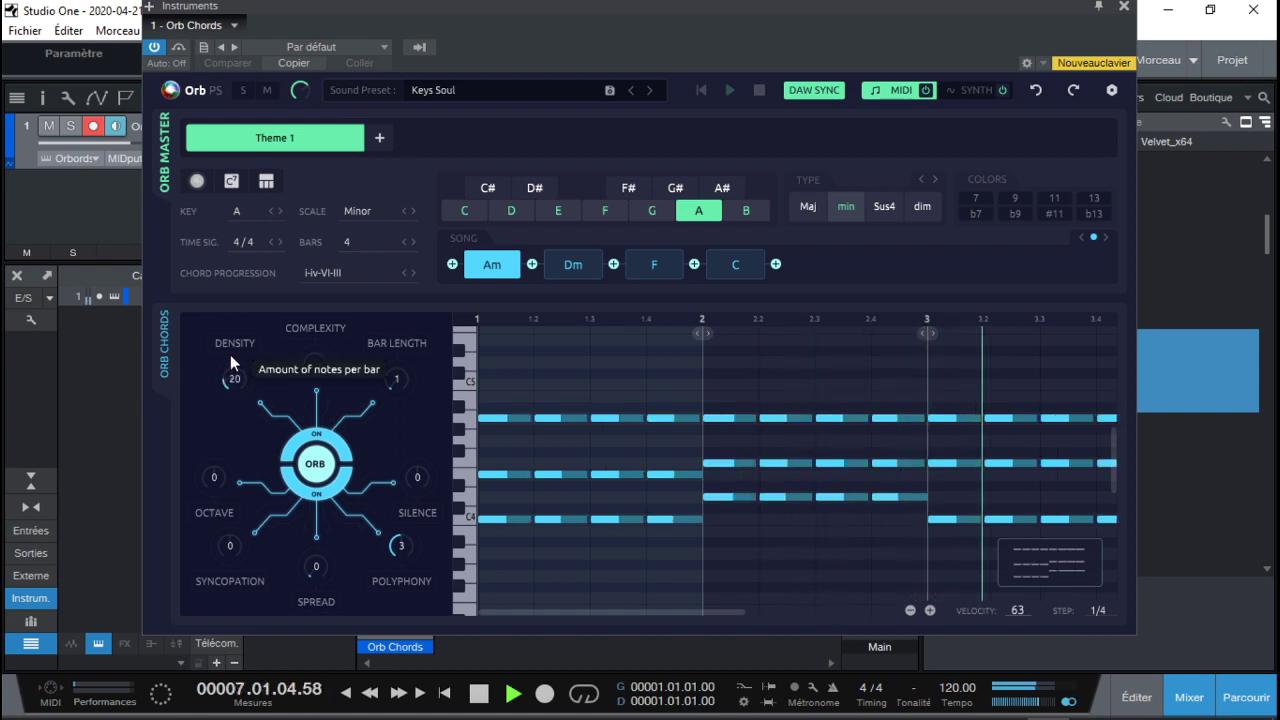
pyautogui.moveTo(230, 366)
pyautogui.mouseDown()
pyautogui.moveTo(247, 401)
pyautogui.moveTo(238, 376)
pyautogui.moveTo(238, 390)
pyautogui.mouseUp()
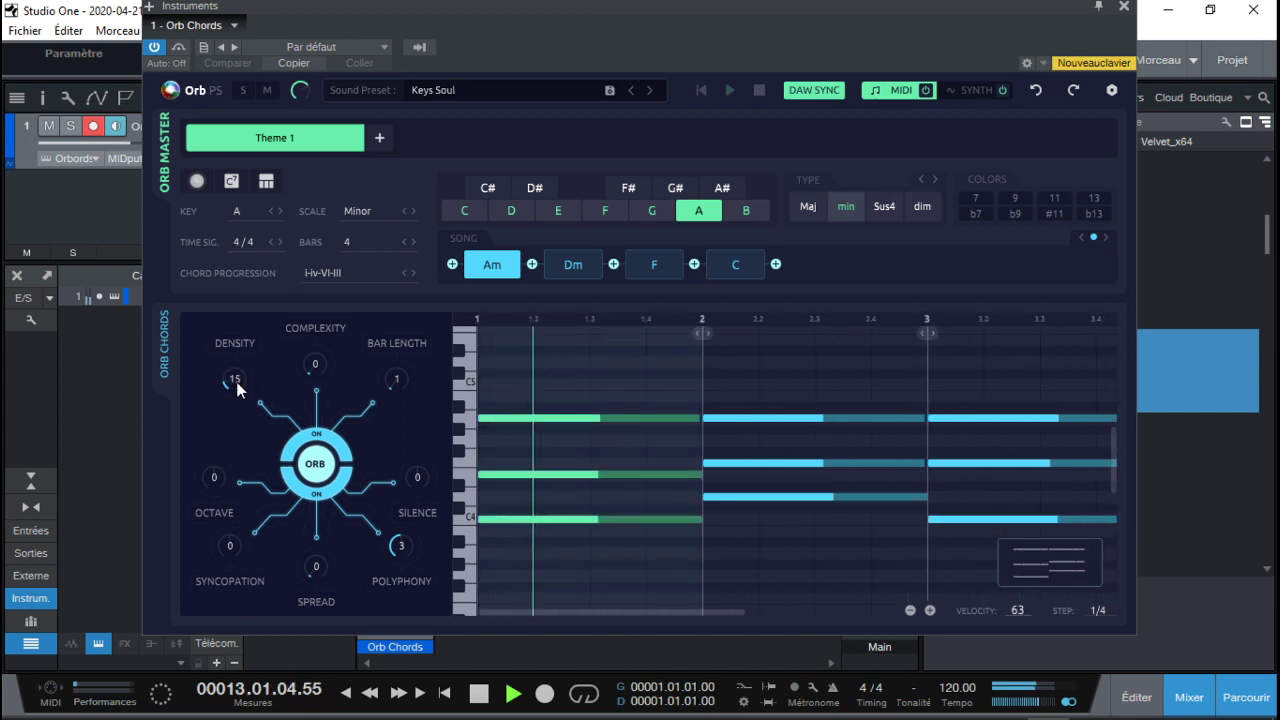
pyautogui.press('space')
# Raise Complexity to 45 and compare Density at 20 and 10 during playback, leaving it at 10
pyautogui.moveTo(312, 354); pyautogui.dragTo(315, 343)
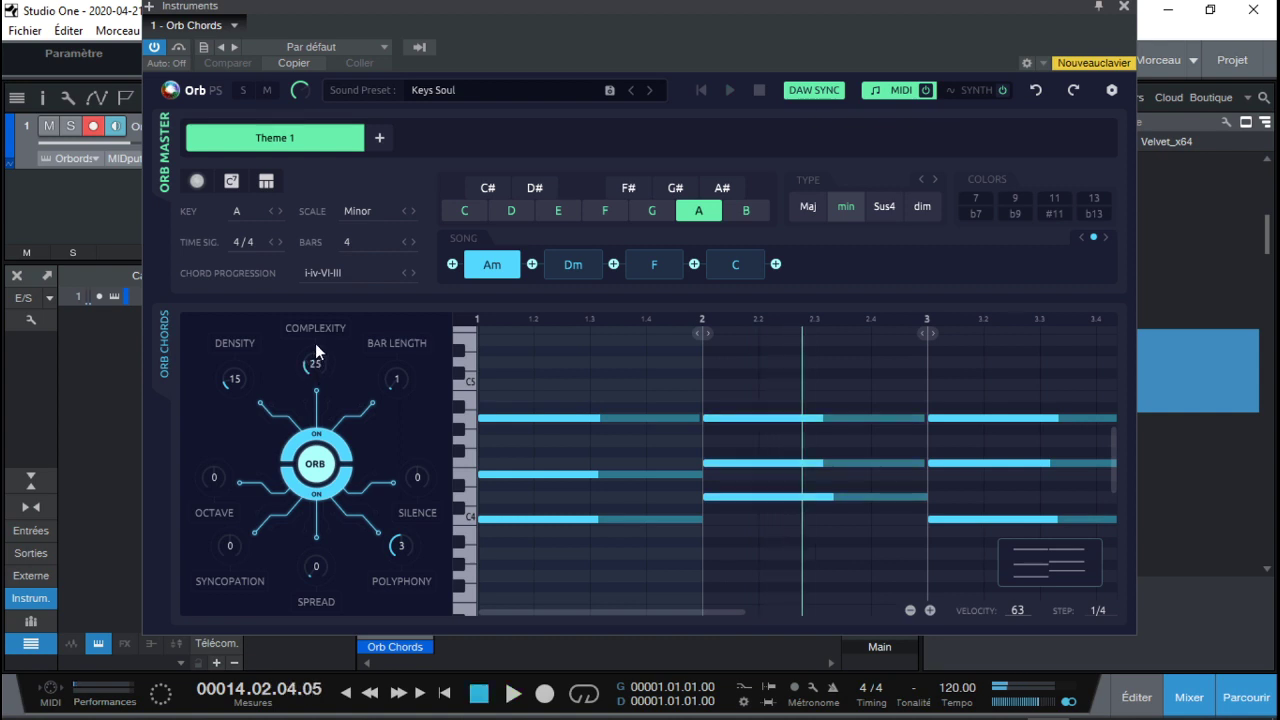
pyautogui.press('space')
pyautogui.moveTo(245, 377); pyautogui.dragTo(323, 340)
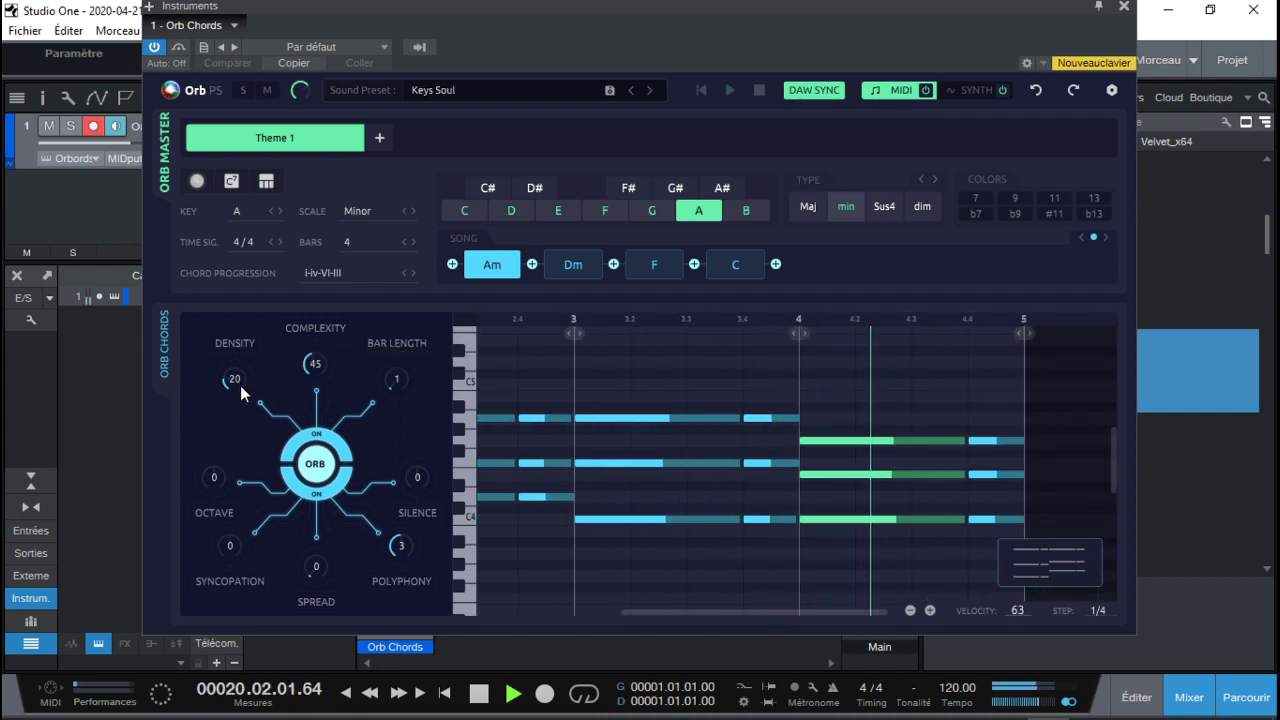
pyautogui.moveTo(238, 380); pyautogui.dragTo(243, 402)
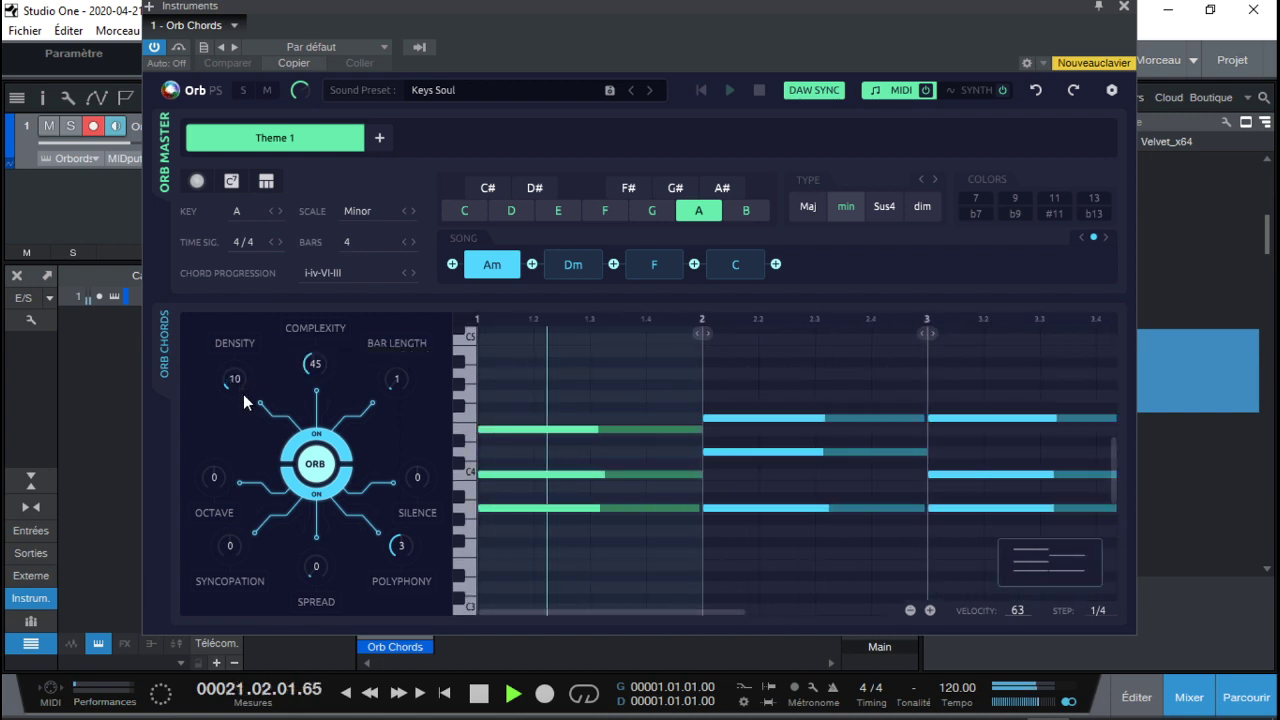
pyautogui.press('space')
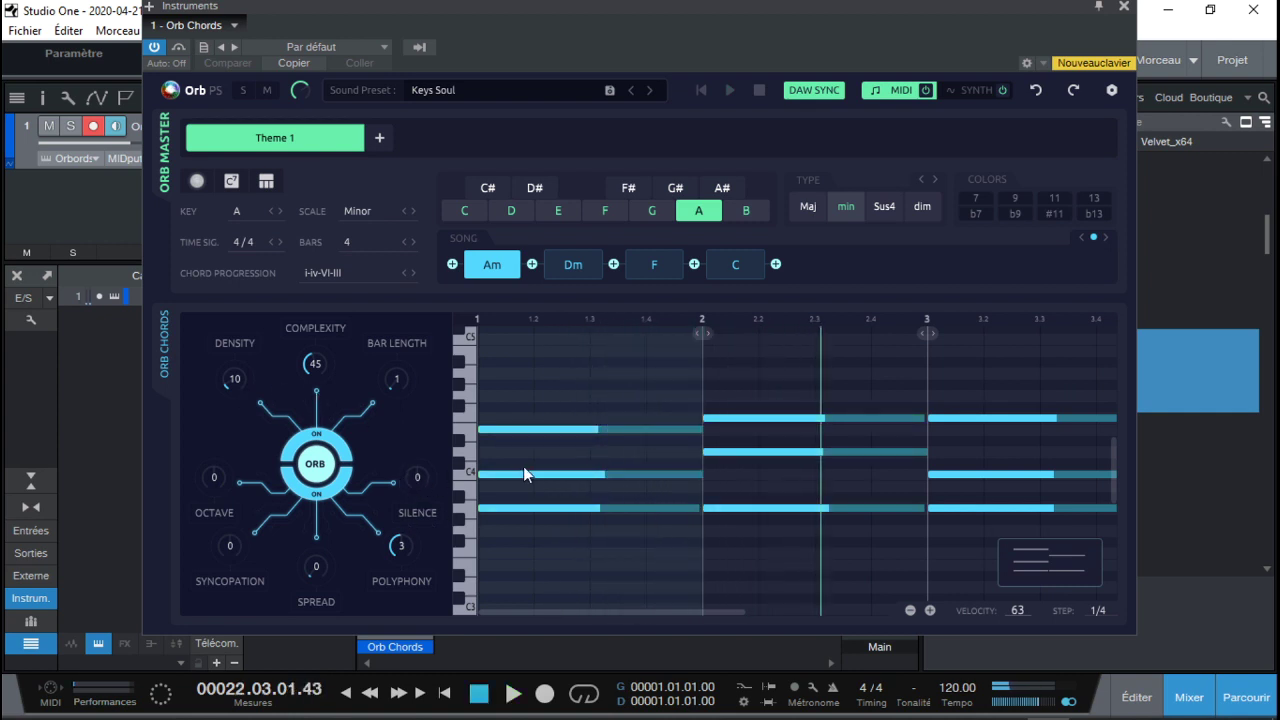
# Try Silence at 50, 100 and -35 during playback and settle on 10
pyautogui.press('space')
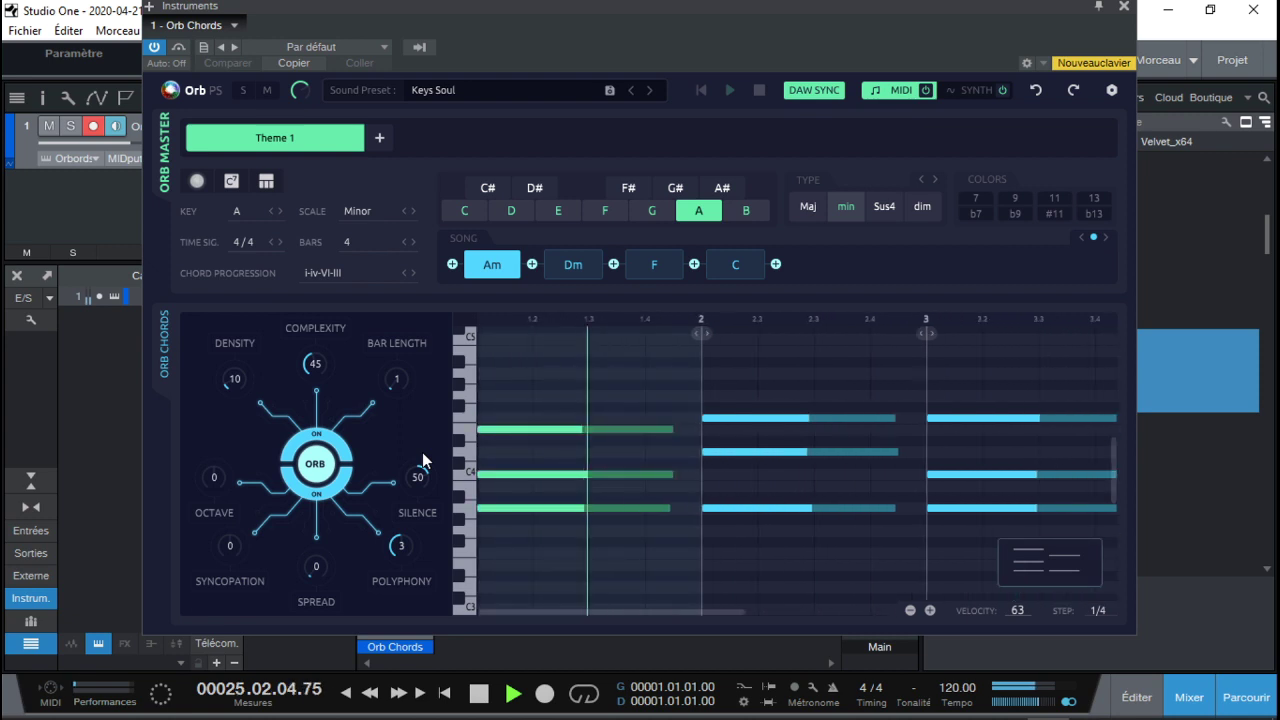
pyautogui.scroll(5, 422, 455)
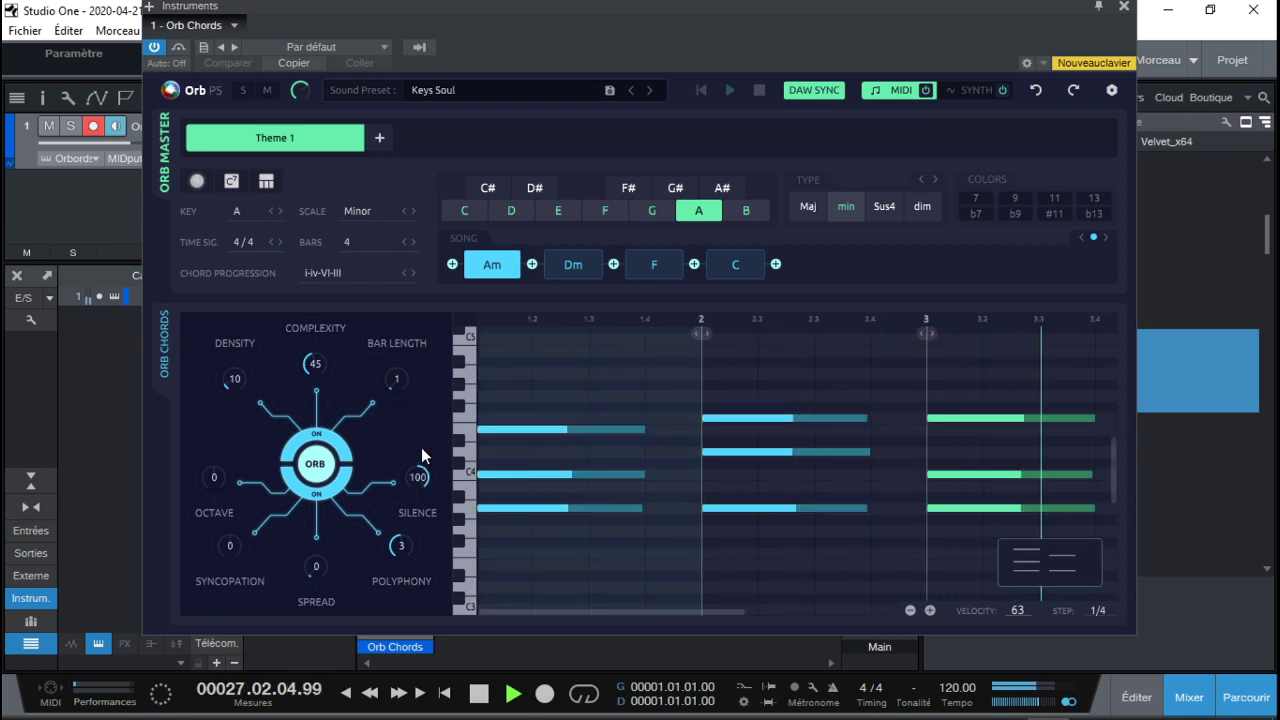
pyautogui.moveTo(421, 447); pyautogui.dragTo(425, 556)
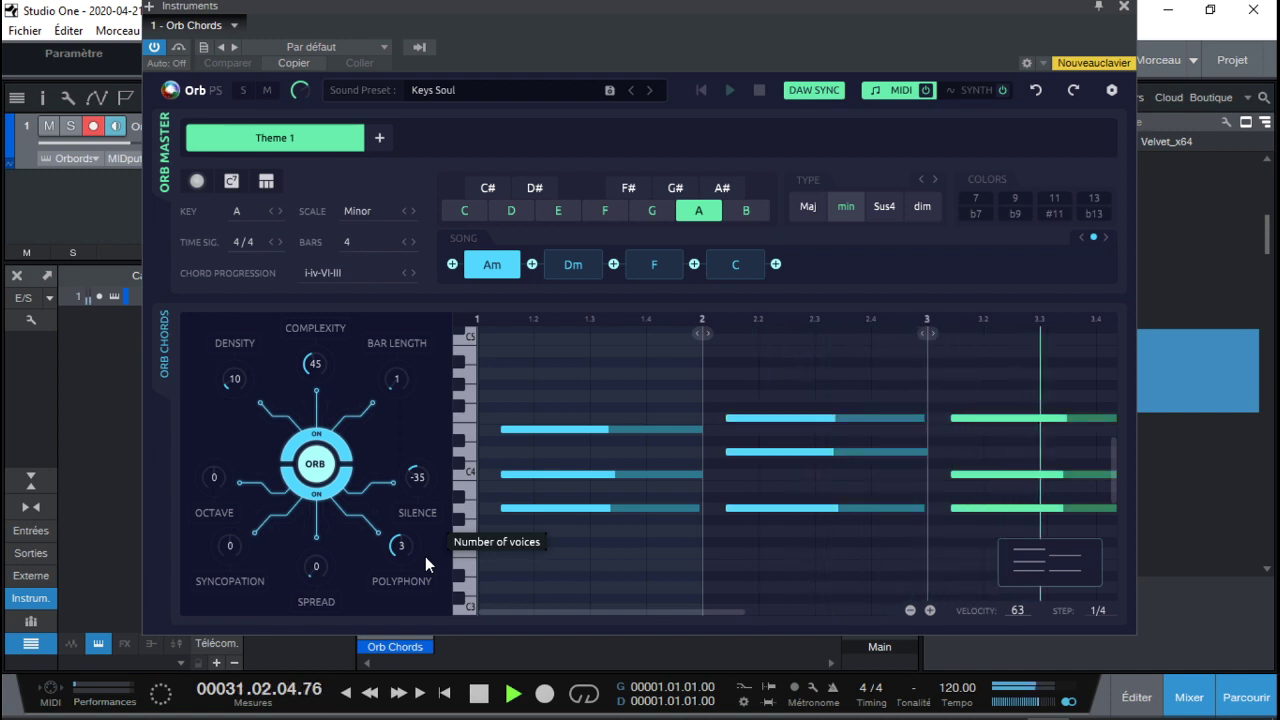
pyautogui.moveTo(413, 484); pyautogui.dragTo(415, 468)
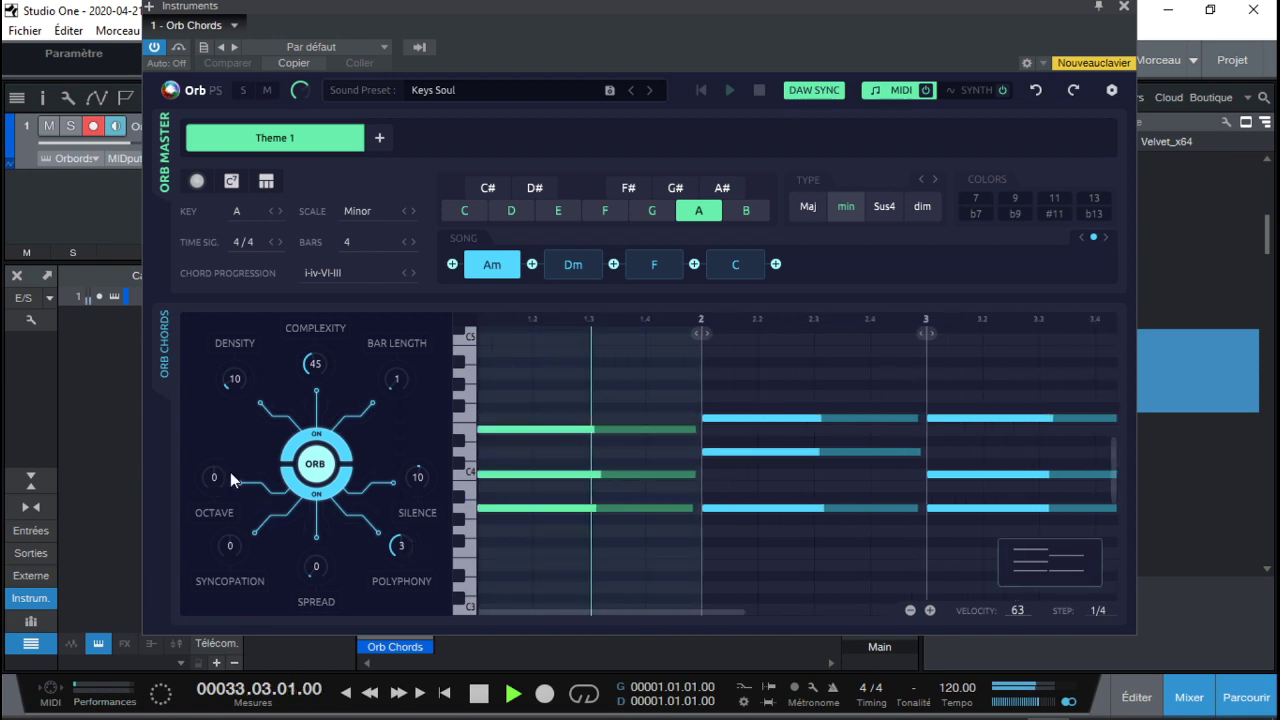
# Compare the chords' Octave at 1, 0 and -1 during playback, leaving it at -1
pyautogui.moveTo(218, 475); pyautogui.dragTo(218, 460)
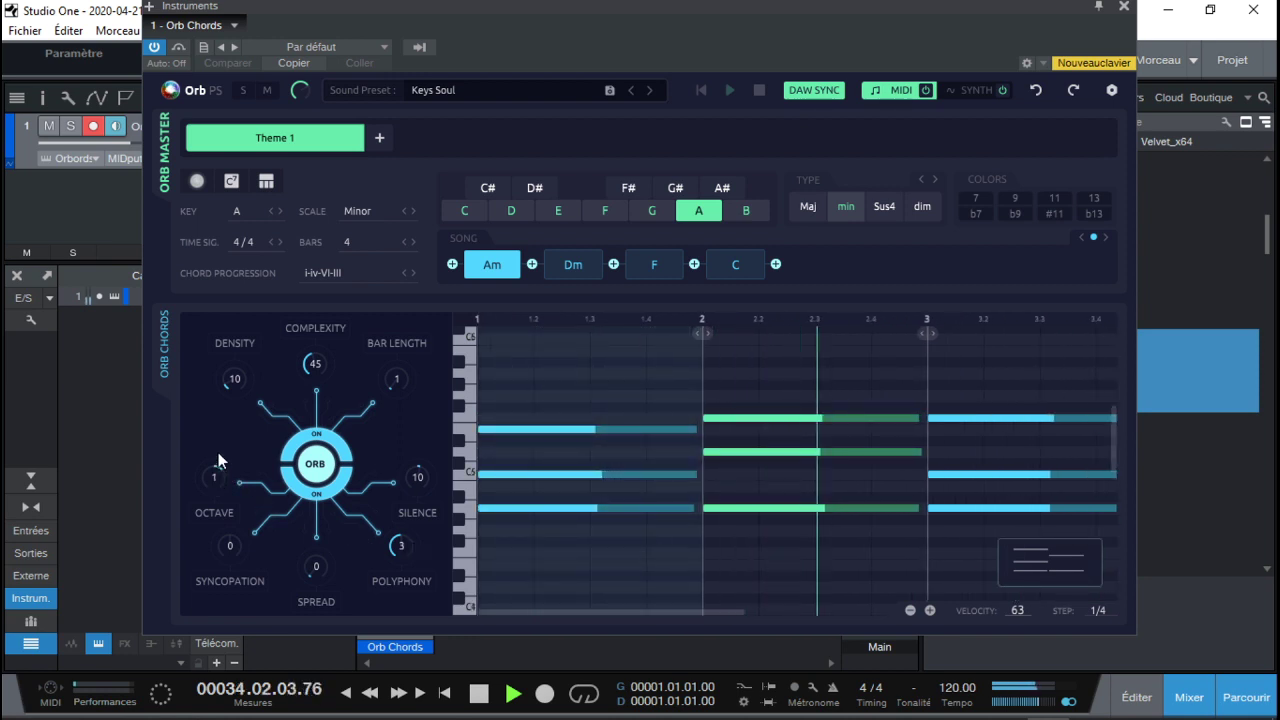
pyautogui.moveTo(207, 480)
pyautogui.mouseDown()
pyautogui.moveTo(213, 548)
pyautogui.moveTo(209, 467)
pyautogui.mouseUp()
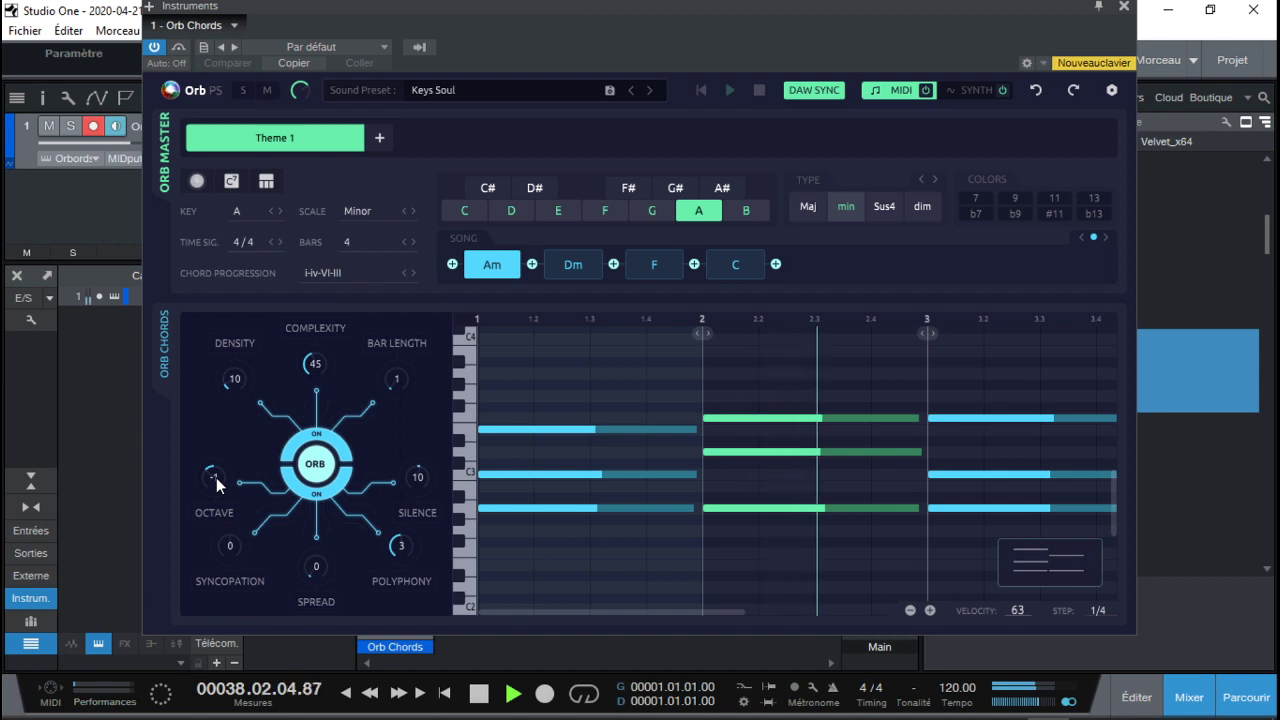
pyautogui.moveTo(216, 477); pyautogui.dragTo(218, 459)
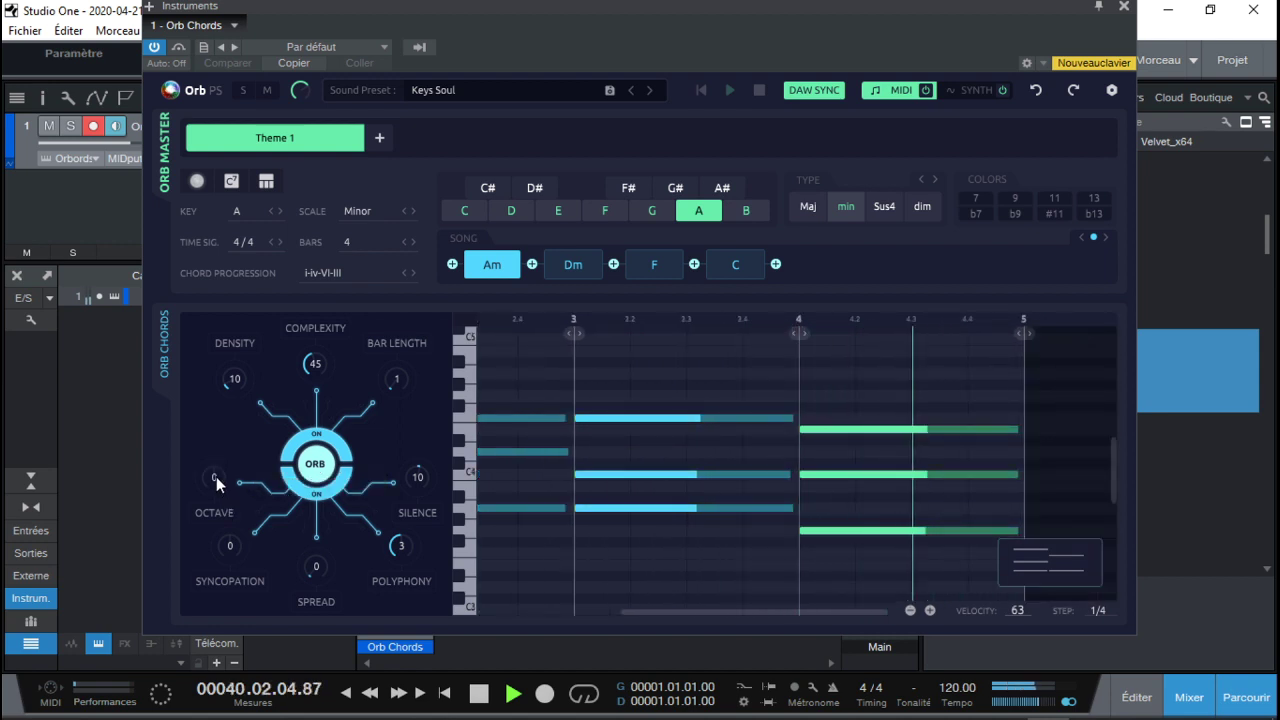
pyautogui.moveTo(216, 483); pyautogui.dragTo(227, 506)
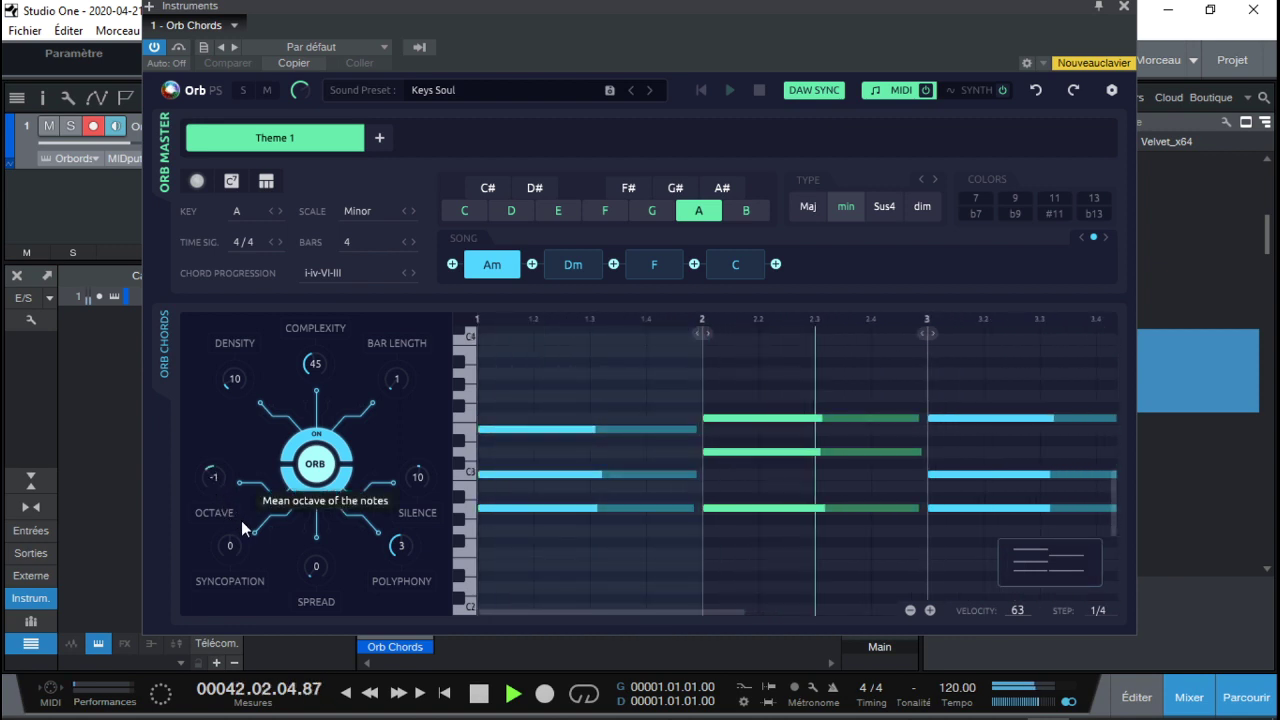
# Set Density to 30 and Complexity to 55, and try Syncopation at 20 and -20 before settling on 40
pyautogui.moveTo(228, 548); pyautogui.dragTo(225, 549)
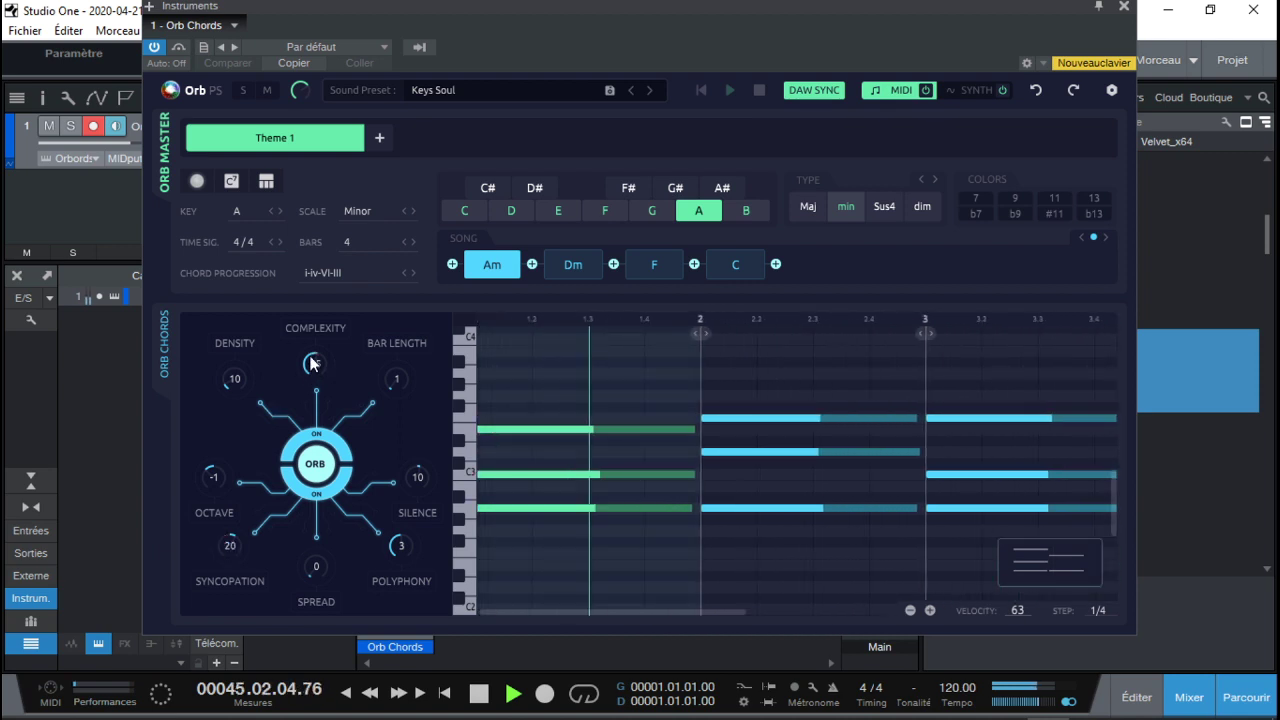
pyautogui.moveTo(240, 377); pyautogui.dragTo(245, 356)
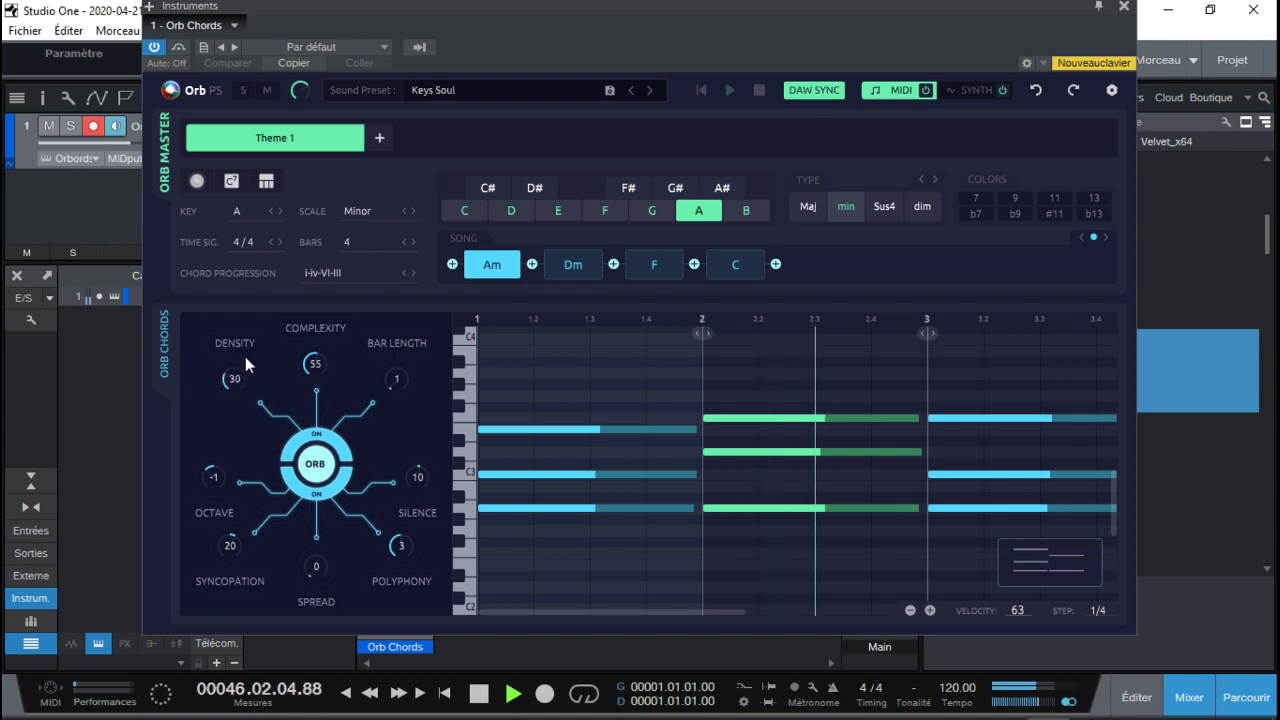
pyautogui.moveTo(238, 541); pyautogui.dragTo(227, 569)
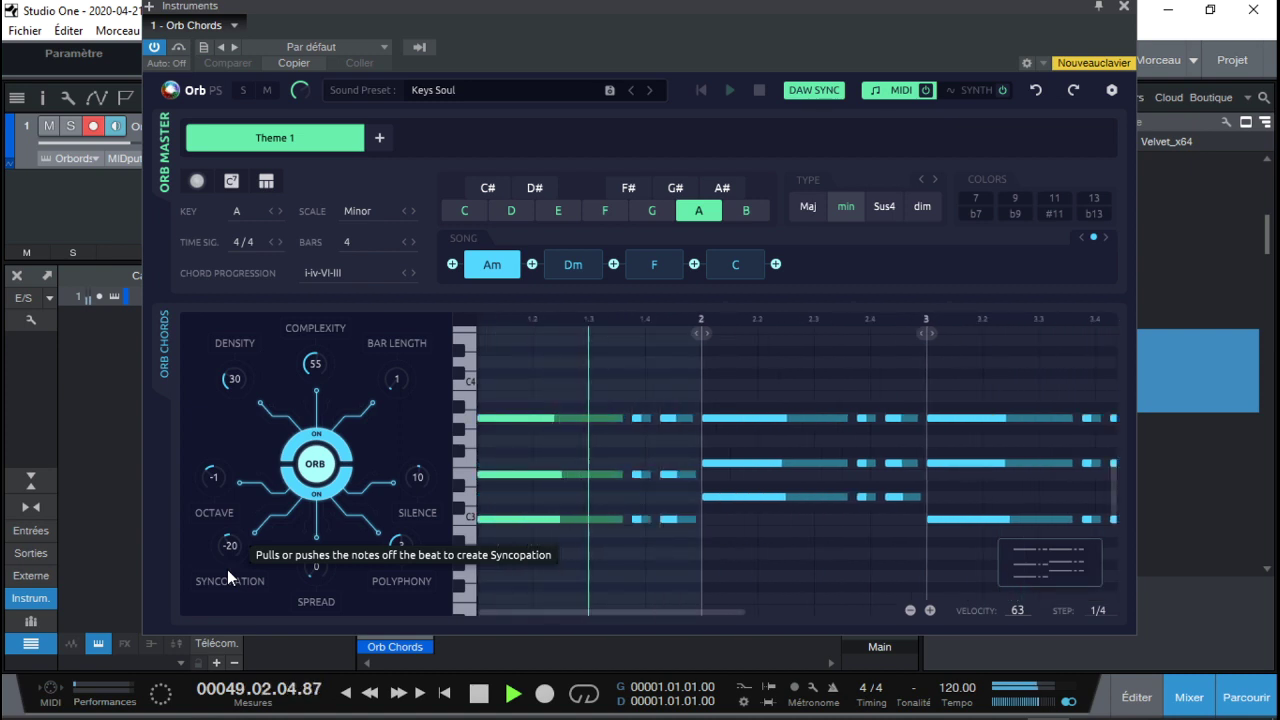
pyautogui.moveTo(231, 549); pyautogui.dragTo(230, 509)
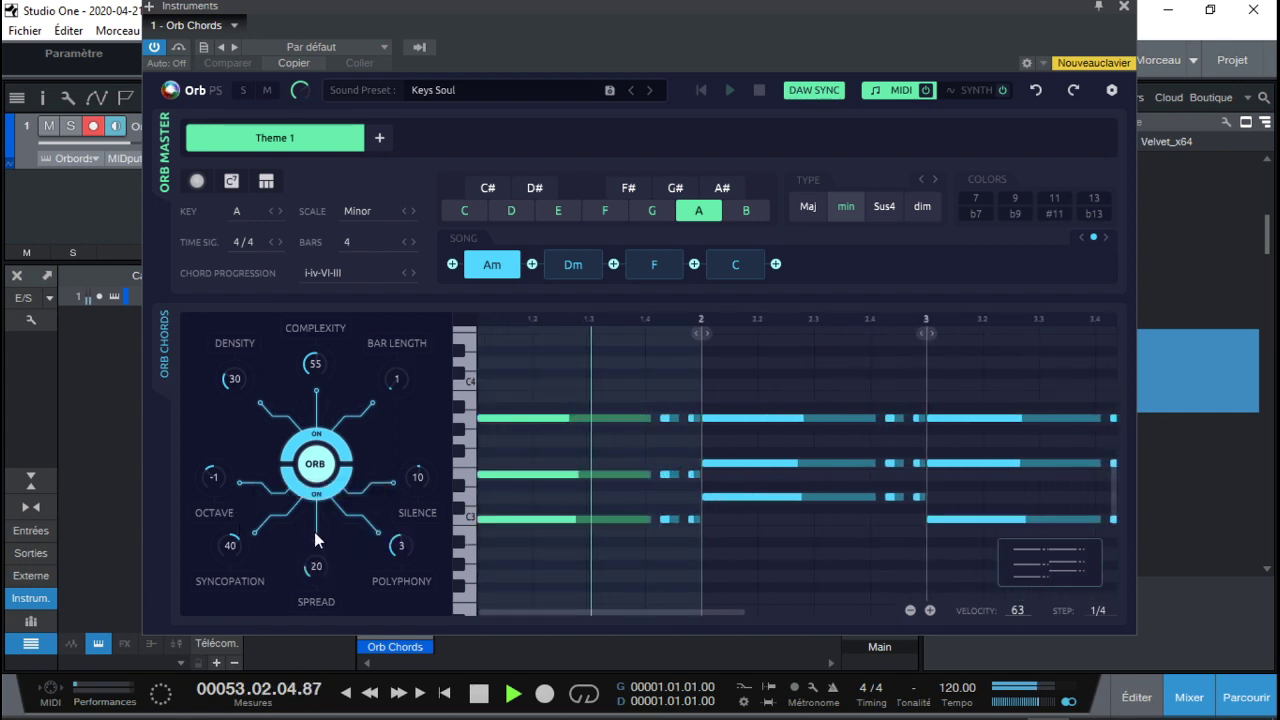
# Set the chords' Spread to 55 and Polyphony to 4, and stop playback
pyautogui.moveTo(316, 541); pyautogui.dragTo(315, 500)
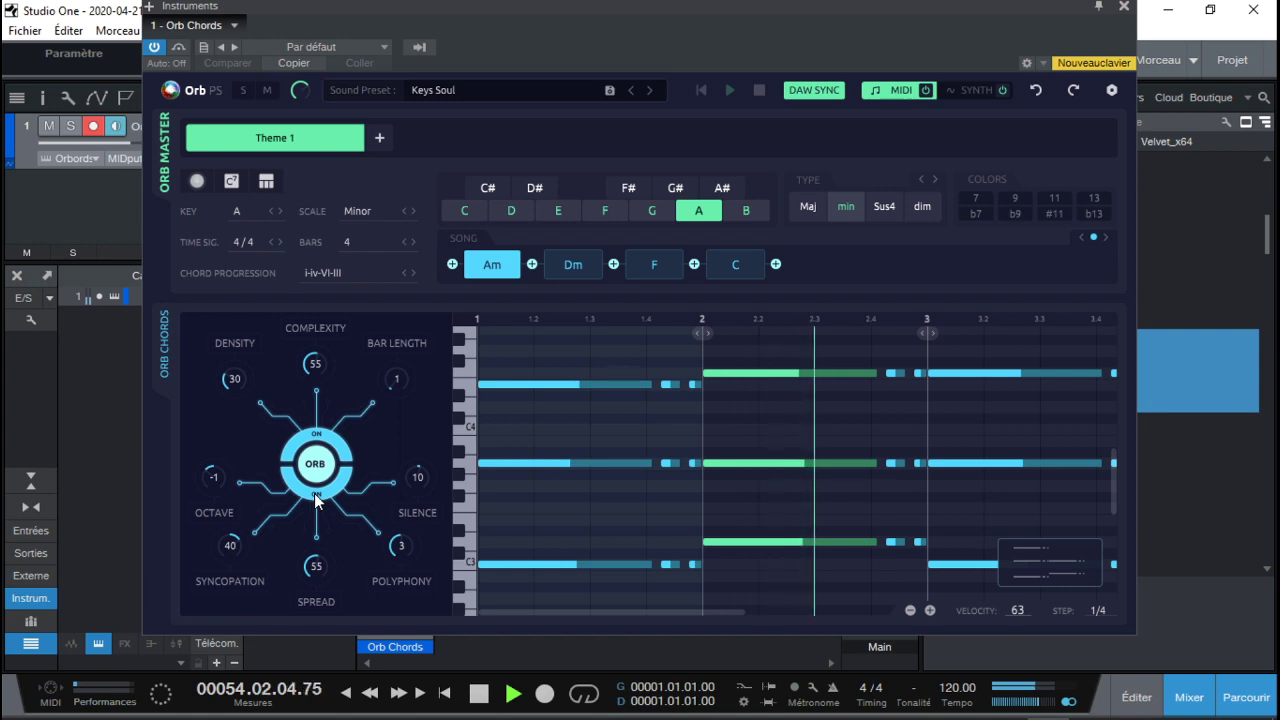
pyautogui.moveTo(400, 558); pyautogui.dragTo(393, 516)
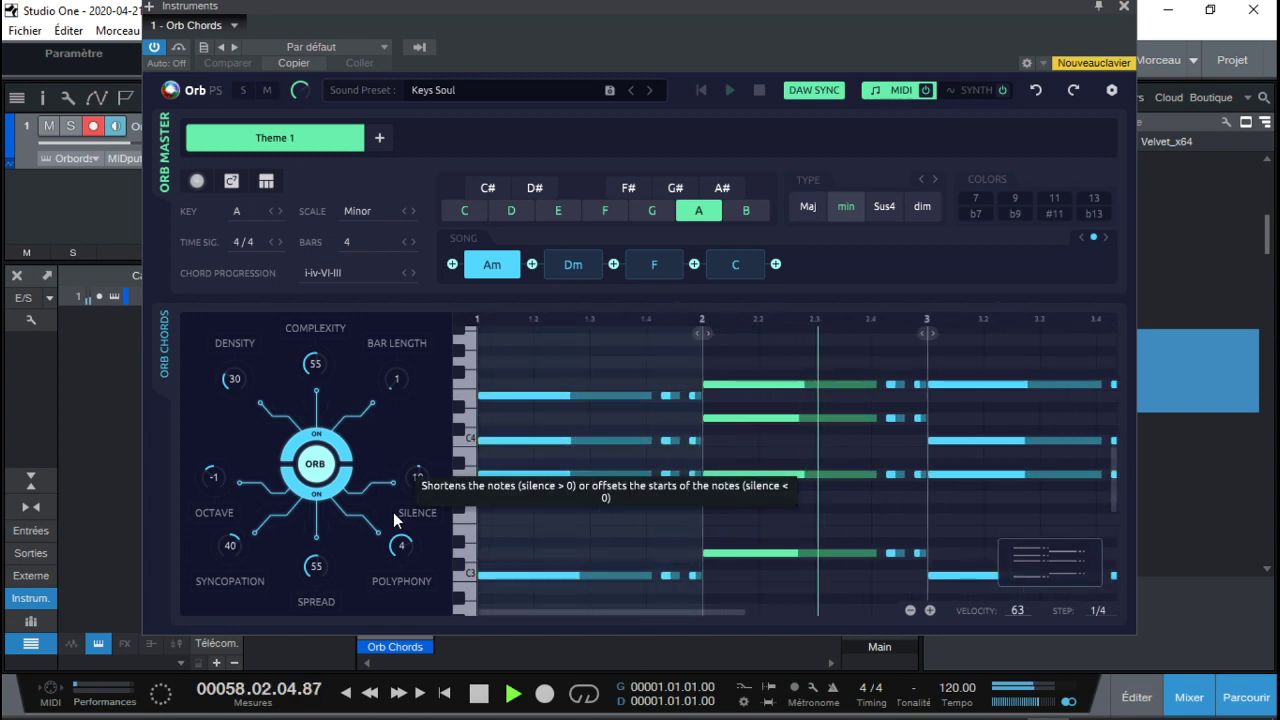
pyautogui.press('space')
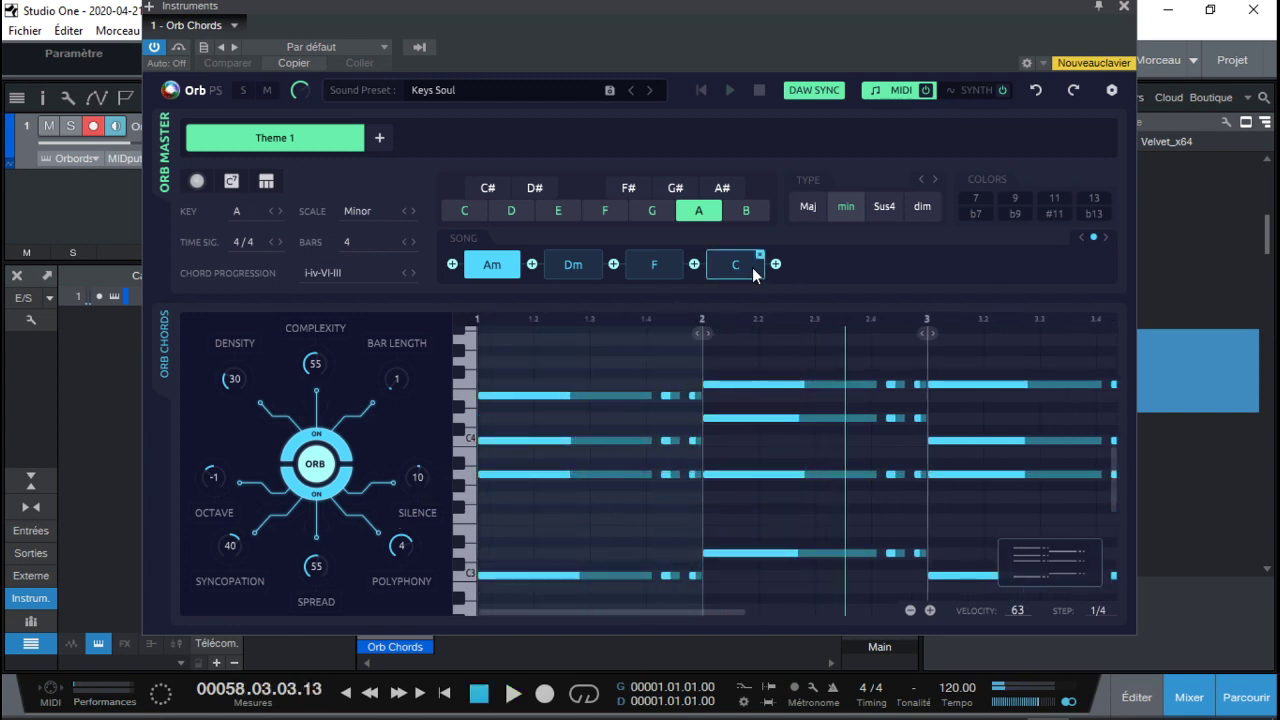
# Close the Orb Chords window and add Orb Melody to the song as a second instrument track
pyautogui.click(1124, 7)
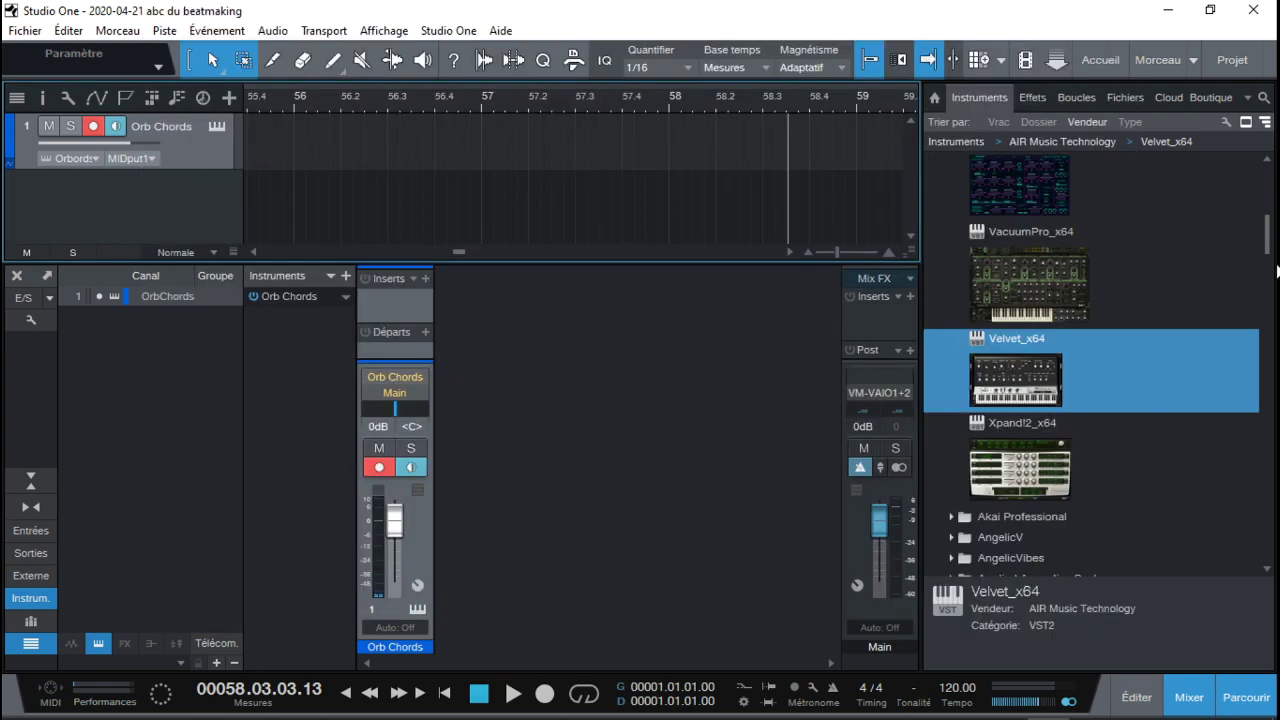
pyautogui.moveTo(1268, 240); pyautogui.dragTo(1274, 314)
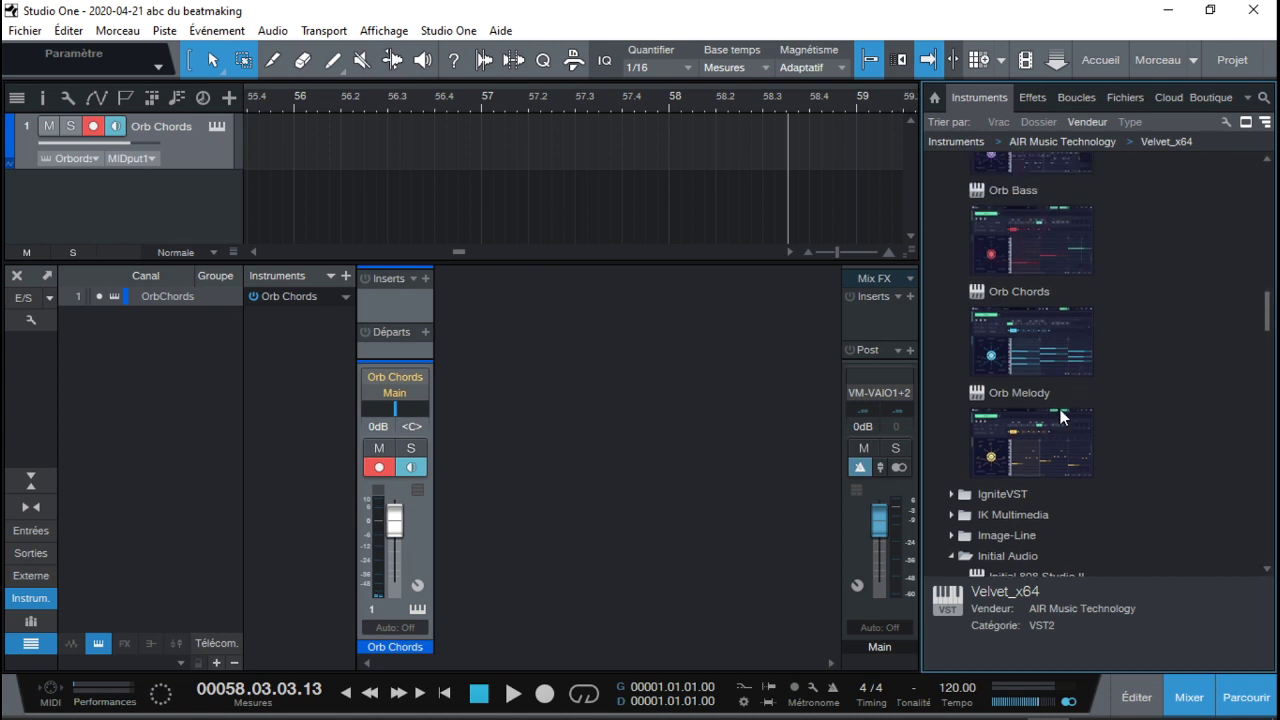
pyautogui.click(1035, 456)
pyautogui.moveTo(1035, 448); pyautogui.dragTo(663, 210)
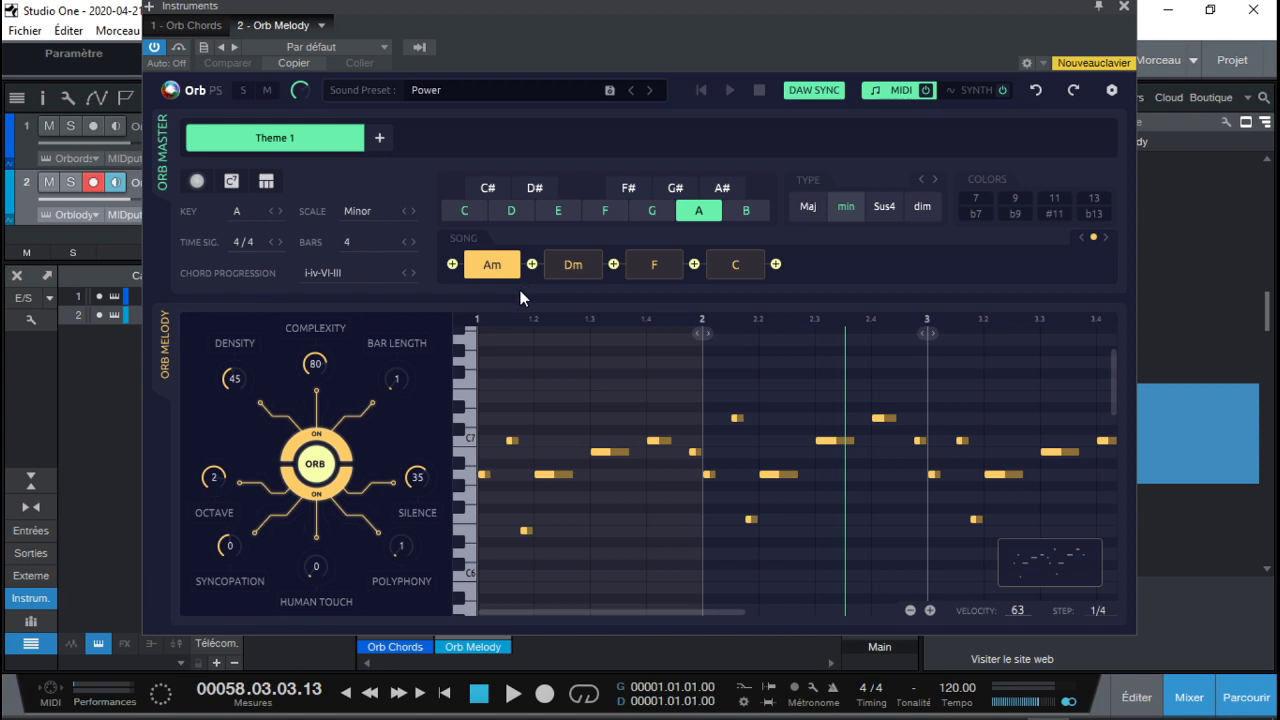
# Audition Orb Melody together with the chords from the start of the song
pyautogui.click(441, 694)
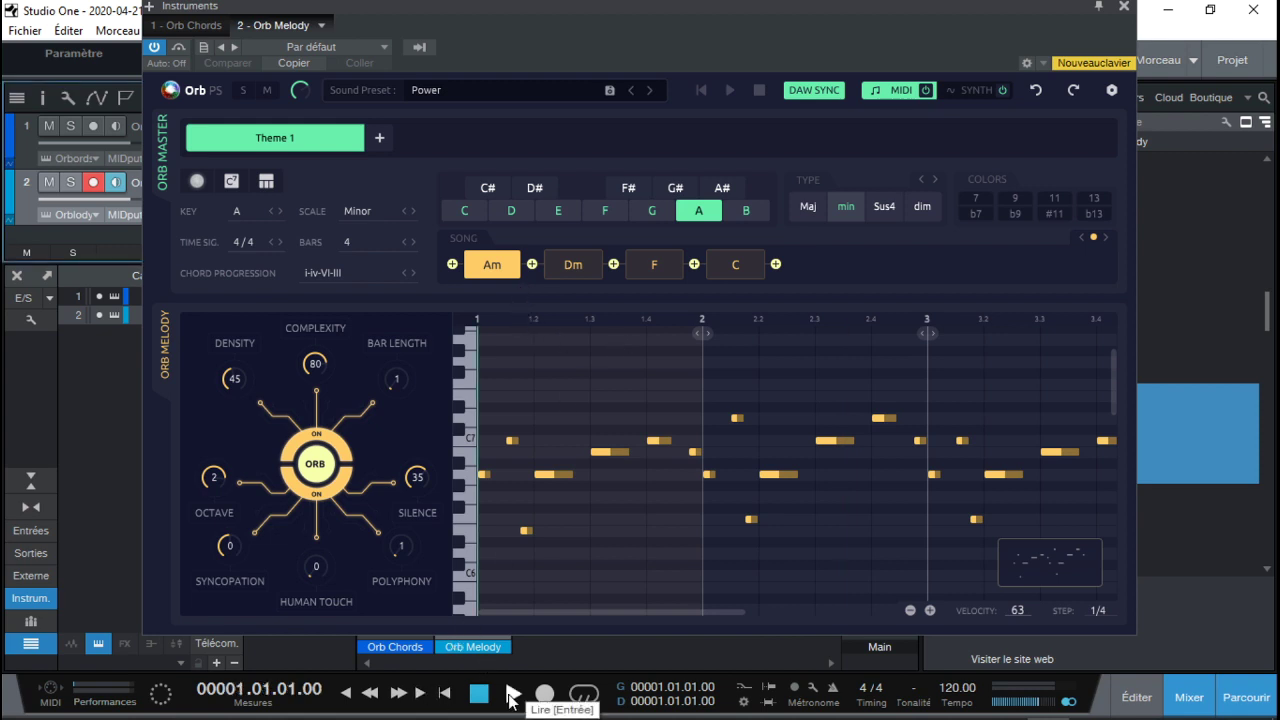
pyautogui.click(511, 694)
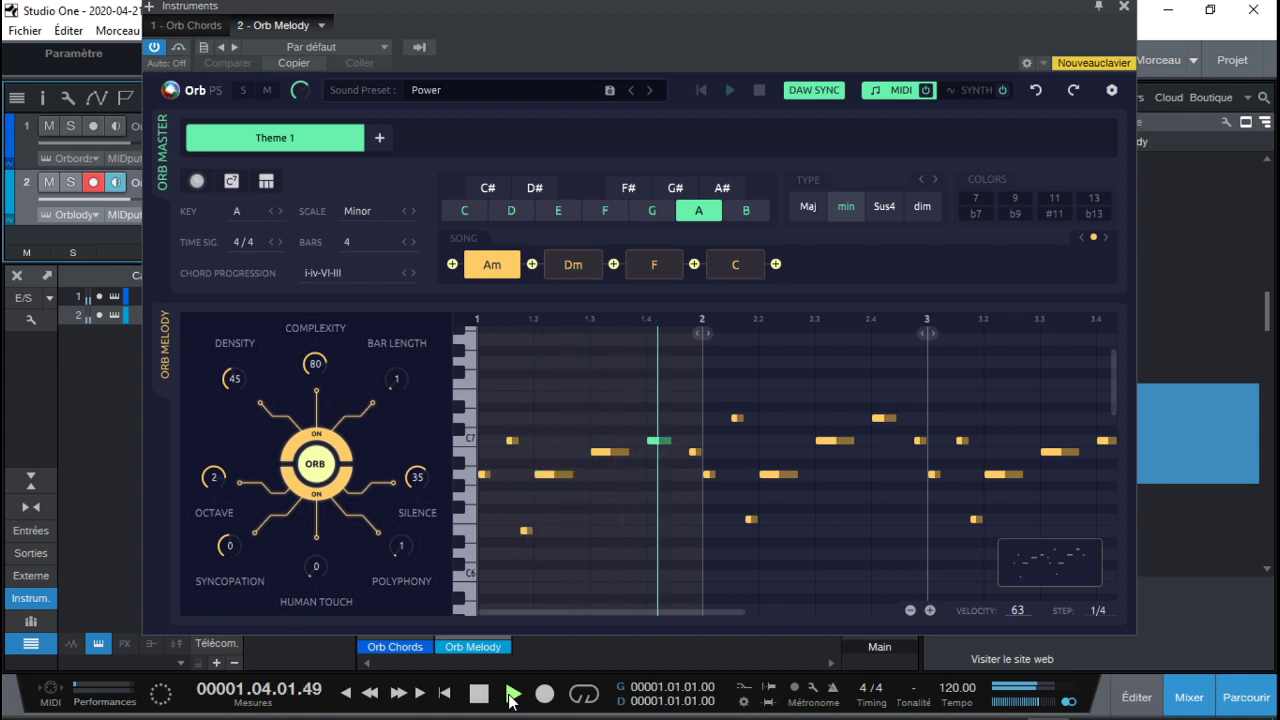
pyautogui.press('space')
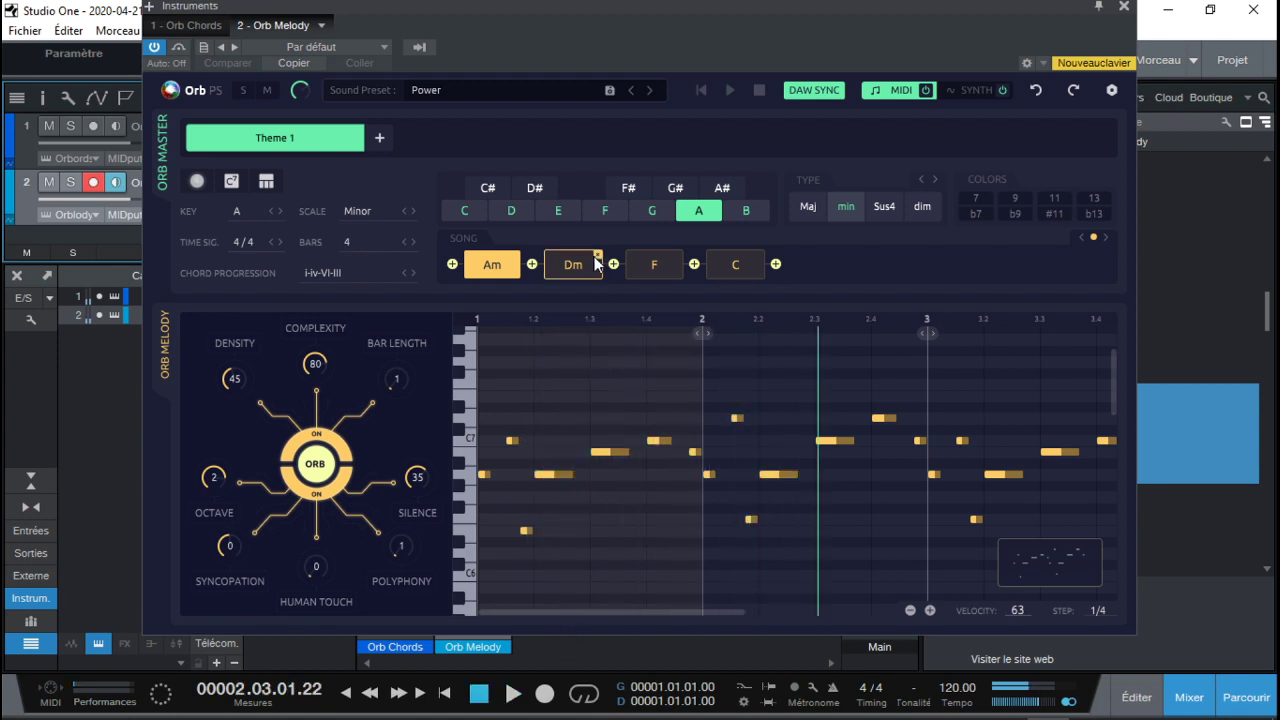
# Load the acoustic Keys Soul preset into Orb Melody and play the song from the start
pyautogui.click(520, 93)
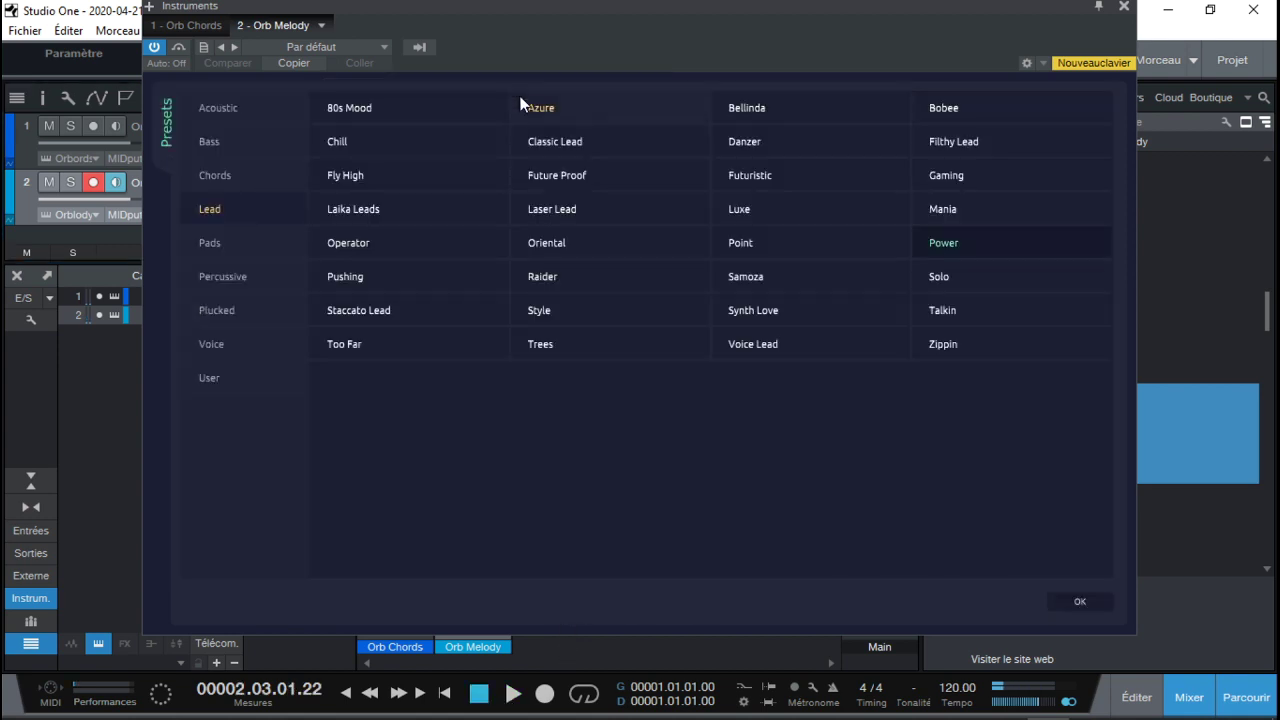
pyautogui.click(222, 112)
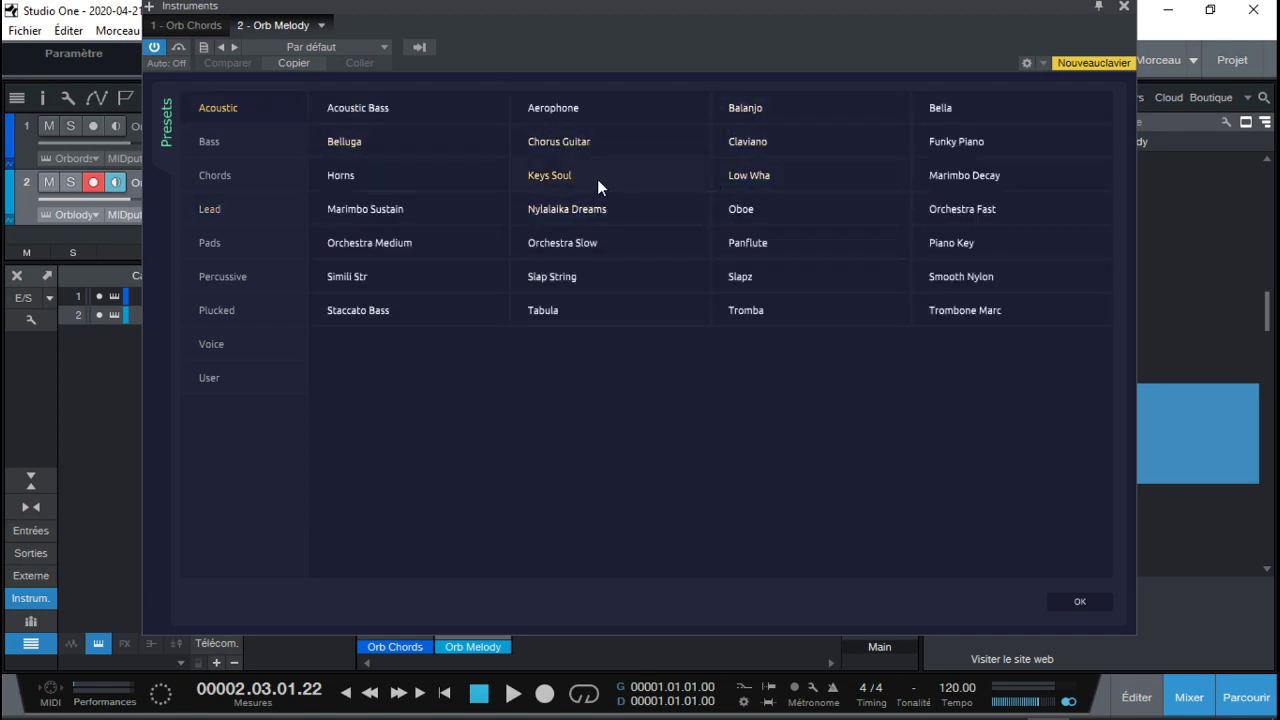
pyautogui.click(598, 181)
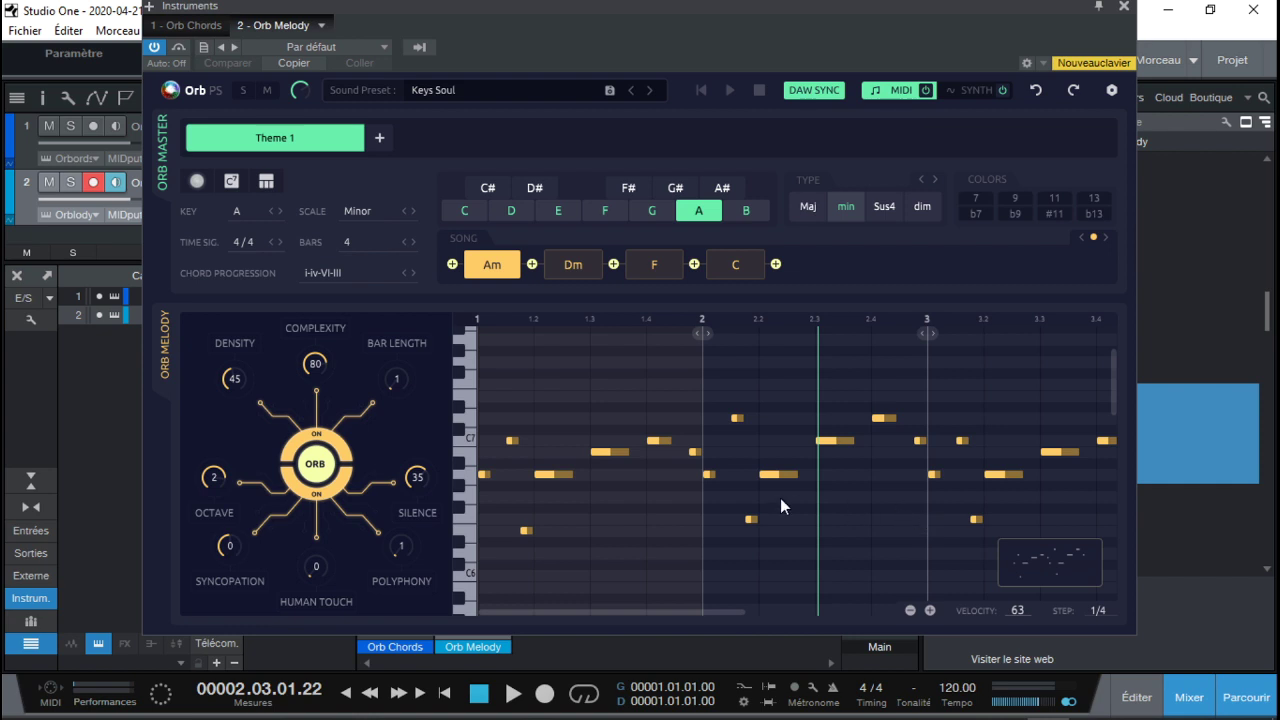
pyautogui.click(444, 697)
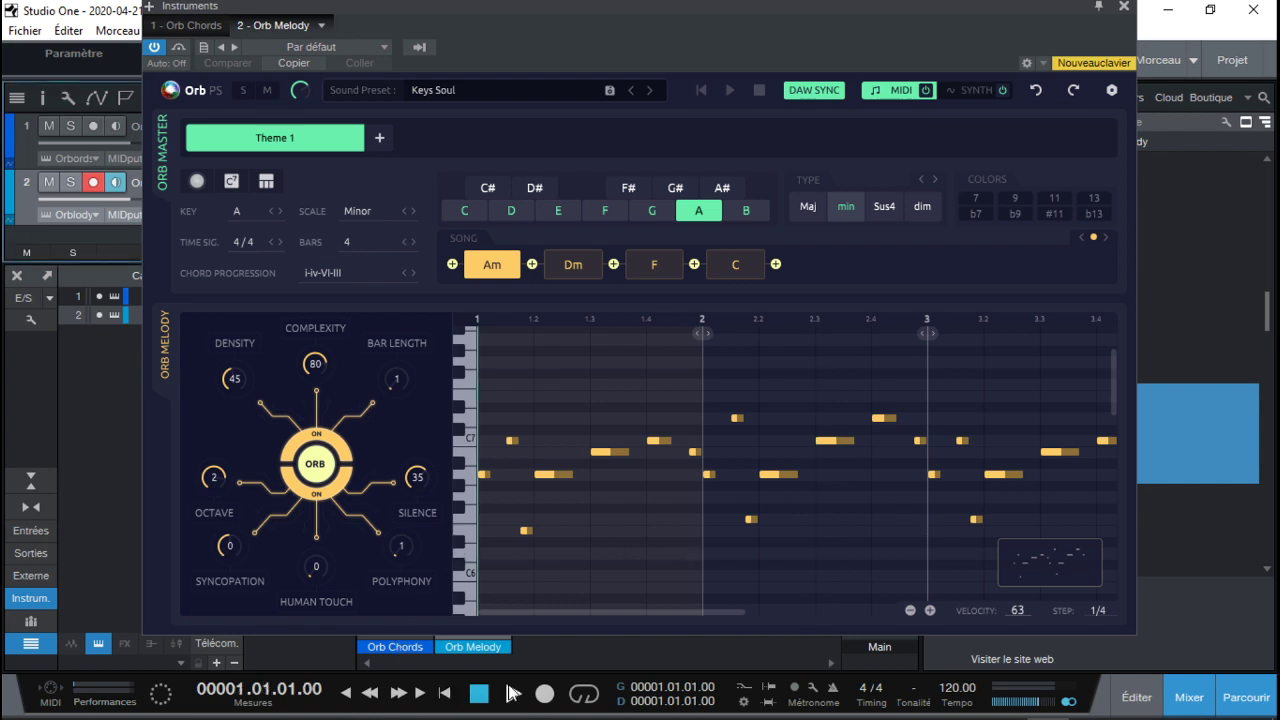
pyautogui.click(513, 694)
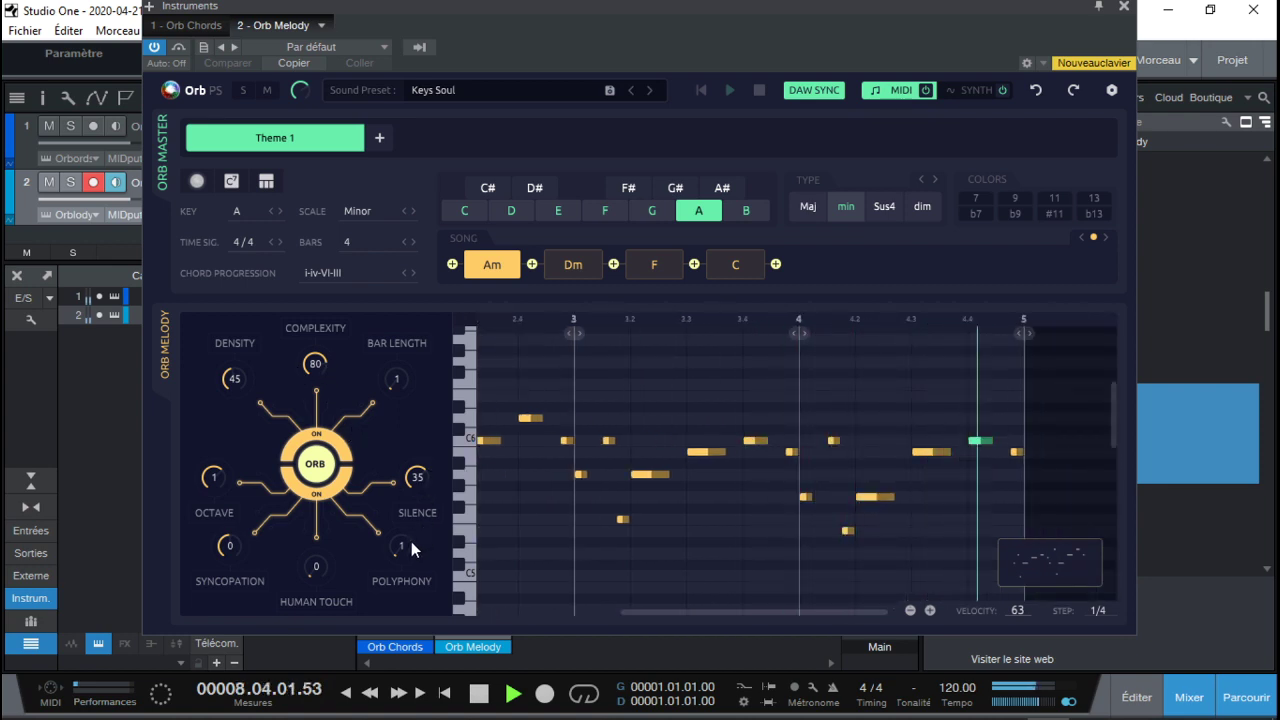
# Set the melody's Polyphony to 2 and Complexity to 55, and try Syncopation at 20 before returning it to 0
pyautogui.moveTo(411, 544); pyautogui.dragTo(413, 516)
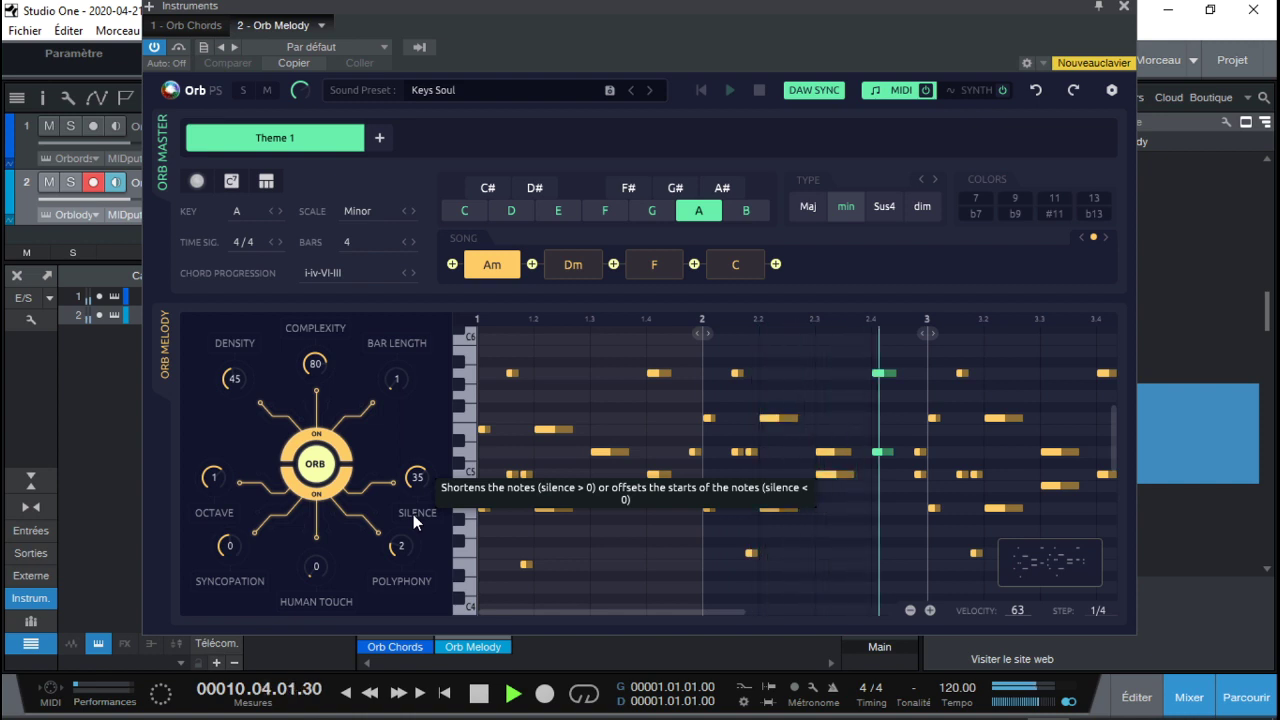
pyautogui.moveTo(305, 365); pyautogui.dragTo(314, 367)
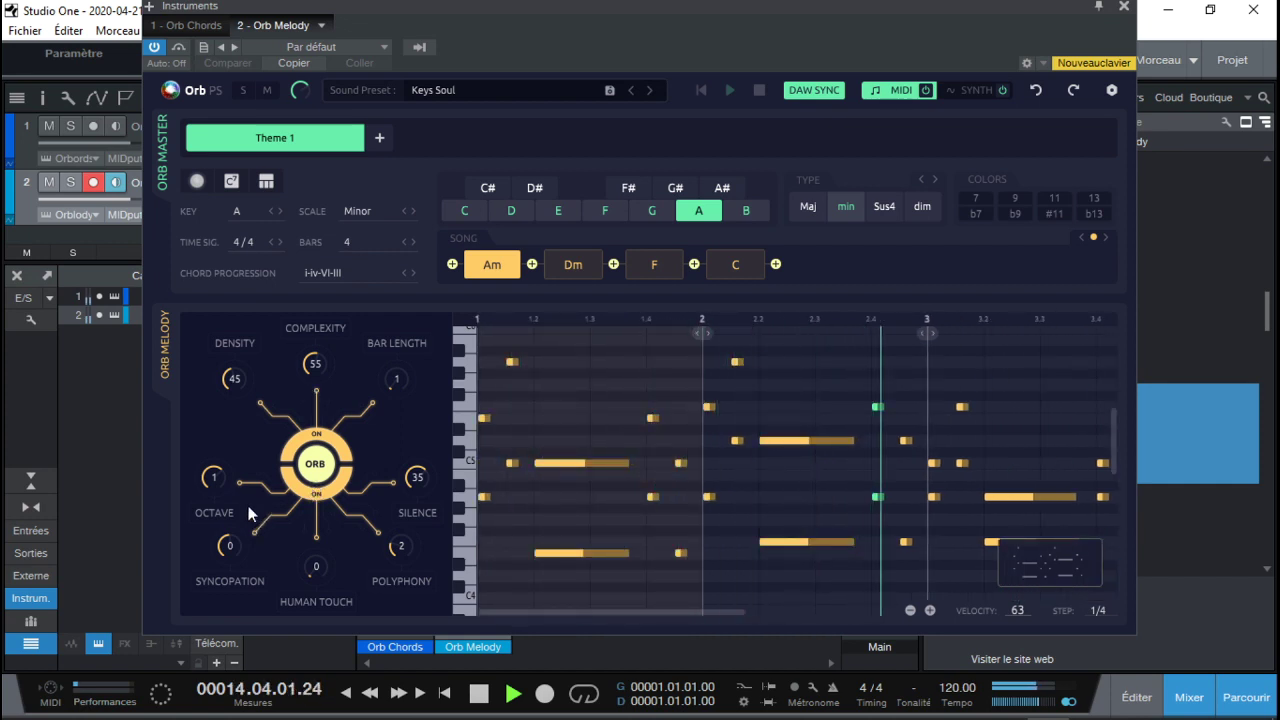
pyautogui.moveTo(231, 546); pyautogui.dragTo(231, 535)
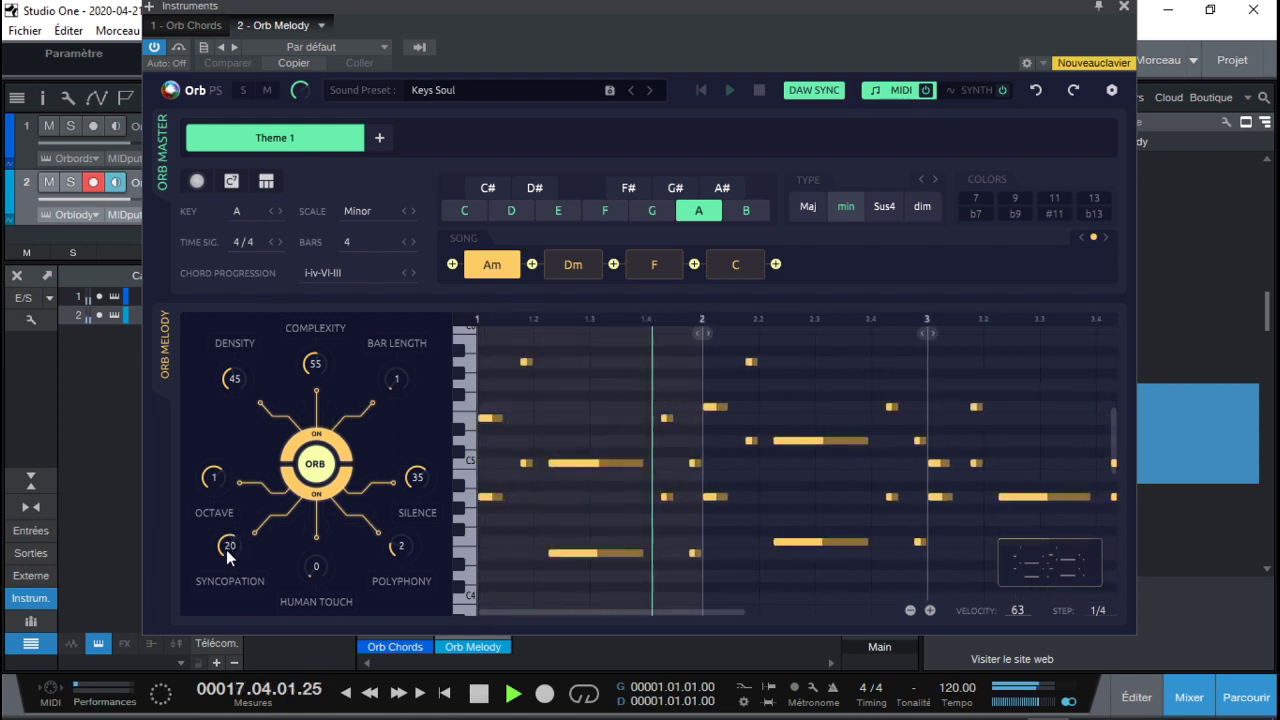
pyautogui.moveTo(225, 548); pyautogui.dragTo(225, 555)
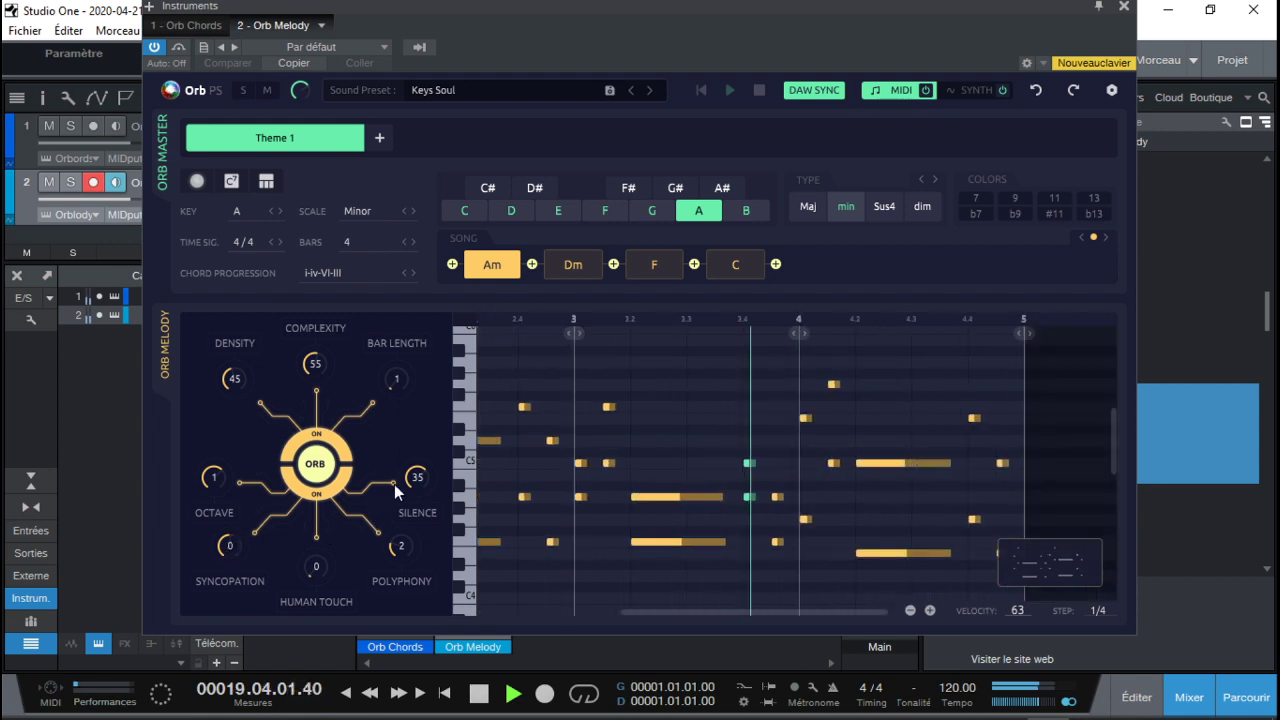
# Try the melody's Silence at 15 and Density at 30, settling on Silence 45, Complexity 75 and Density 40
pyautogui.moveTo(403, 486); pyautogui.dragTo(418, 498)
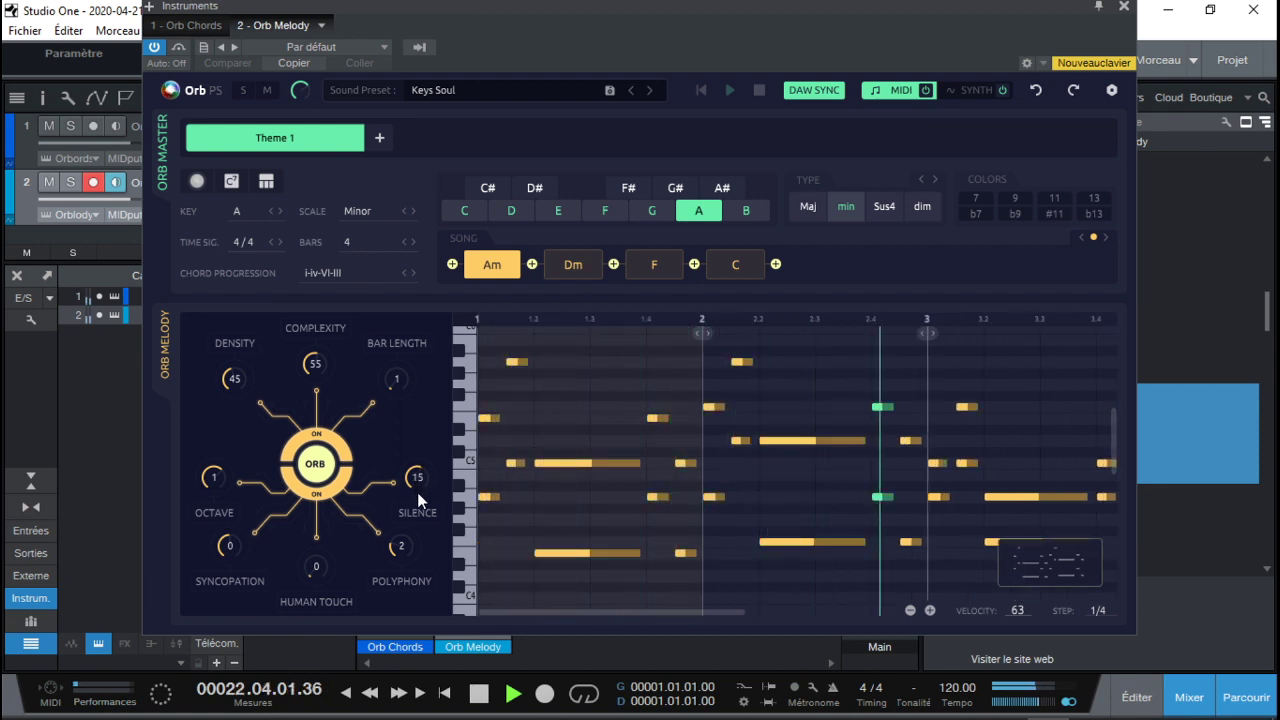
pyautogui.moveTo(419, 487); pyautogui.dragTo(417, 470)
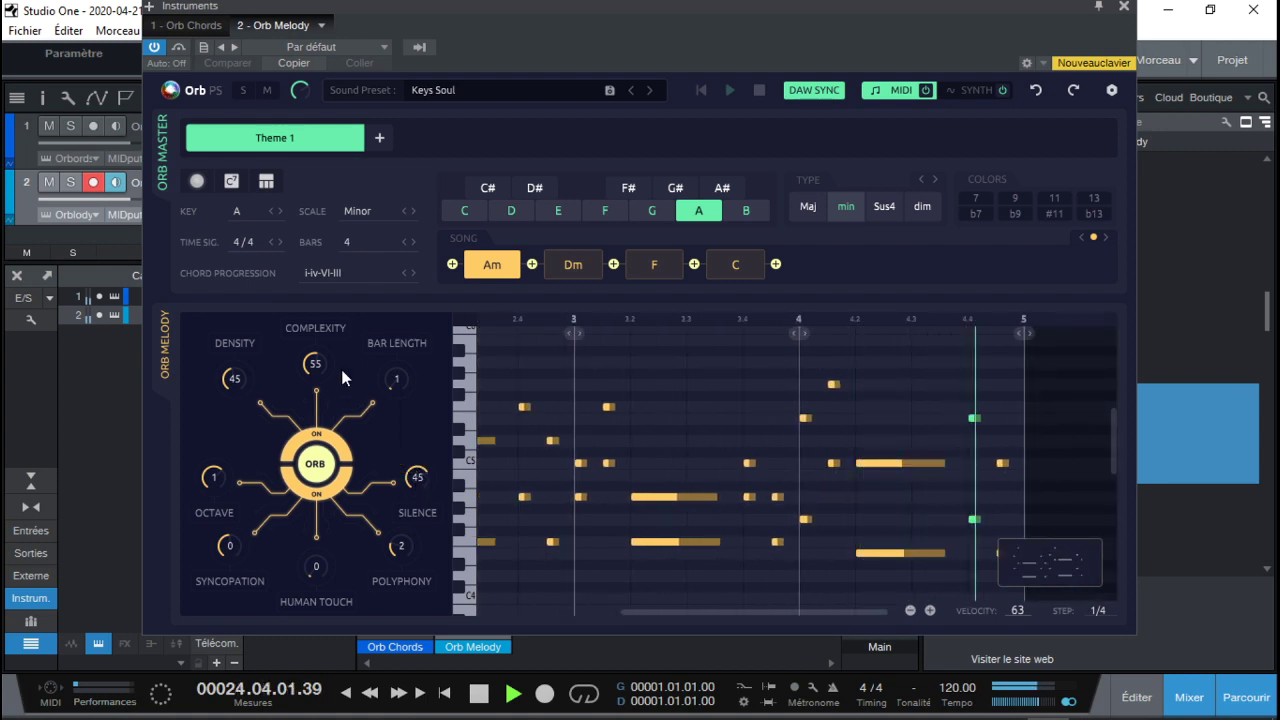
pyautogui.moveTo(322, 365); pyautogui.dragTo(324, 352)
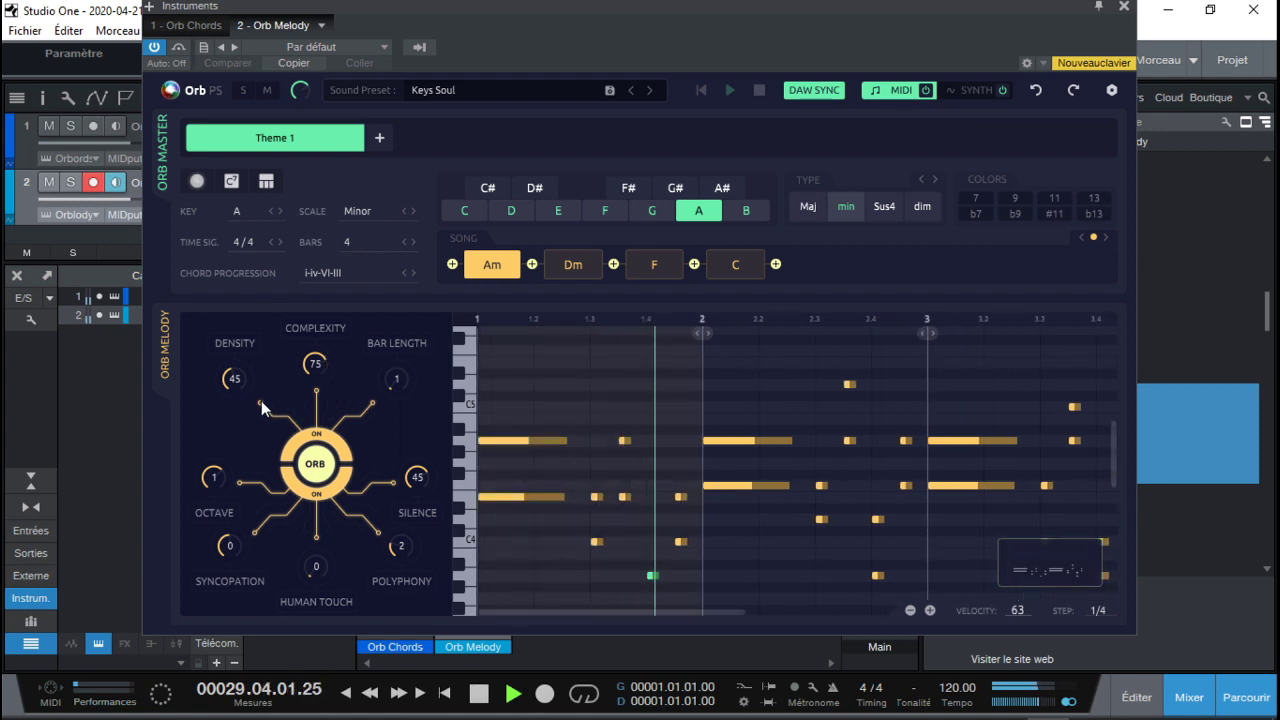
pyautogui.moveTo(231, 390); pyautogui.dragTo(231, 398)
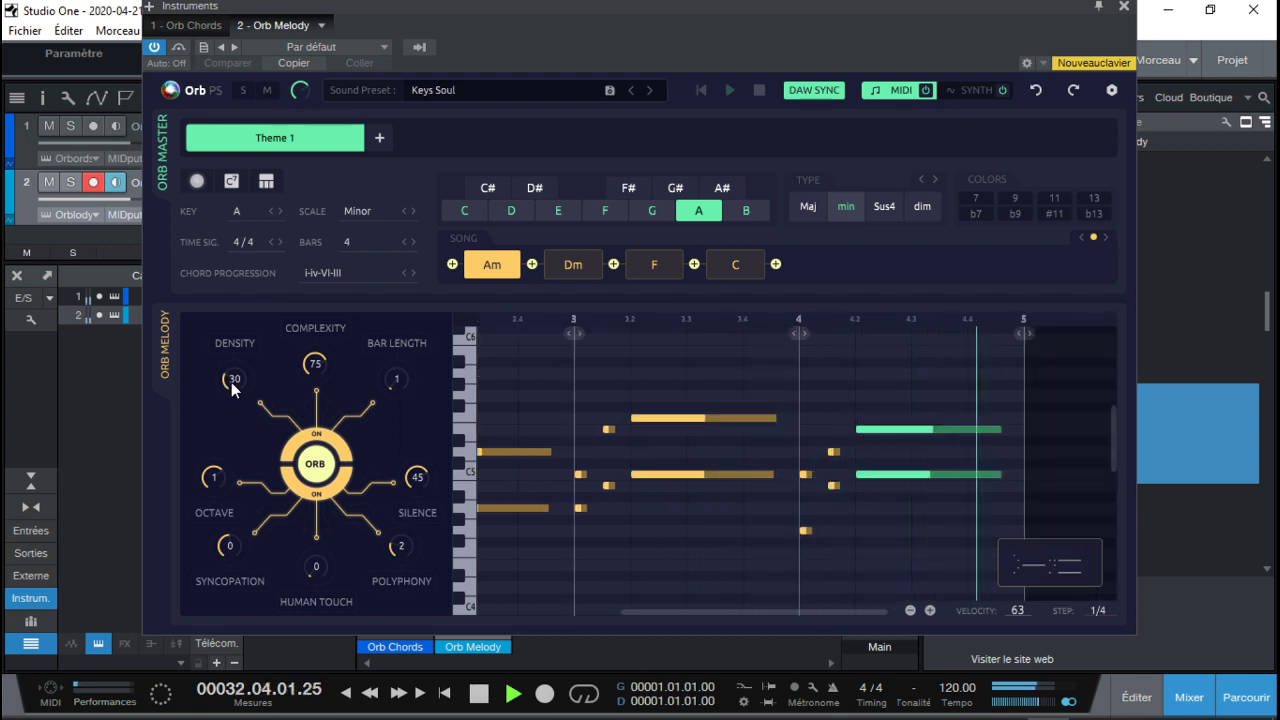
pyautogui.moveTo(231, 382); pyautogui.dragTo(235, 372)
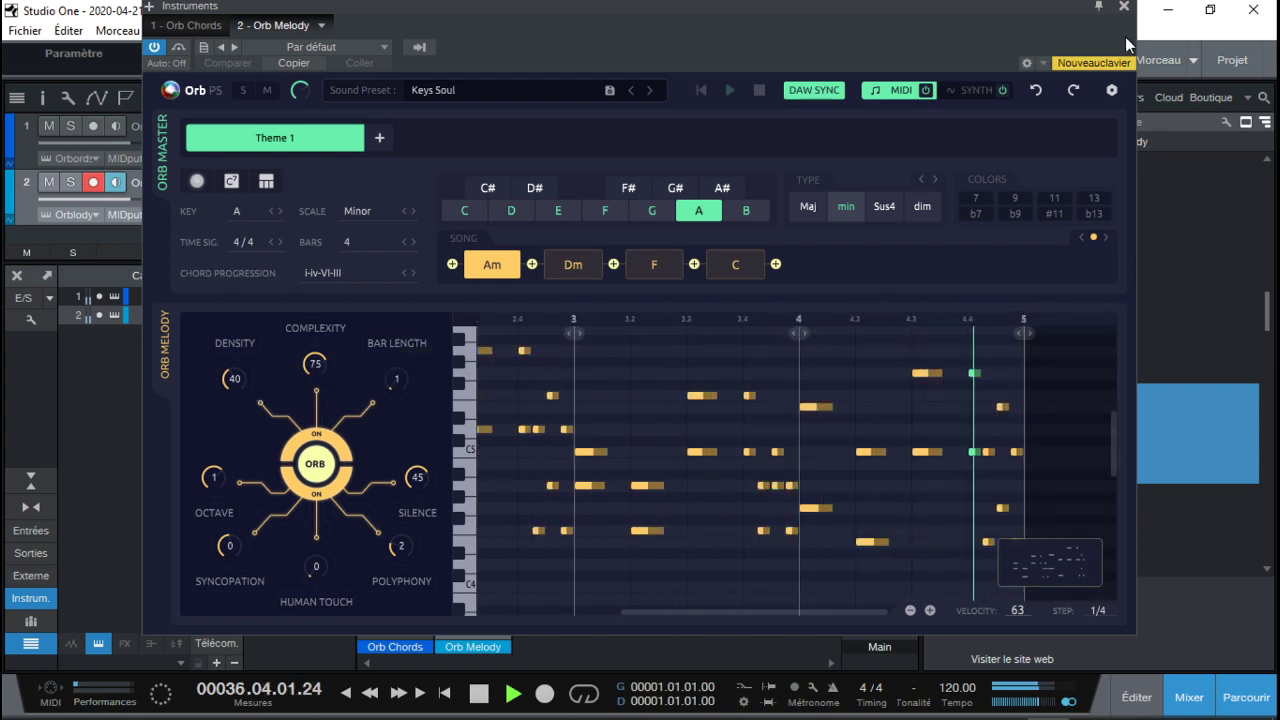
# Close the Orb Melody window, hide the mixer, and add Orb Bass to the song as a third instrument track
pyautogui.click(1122, 8)
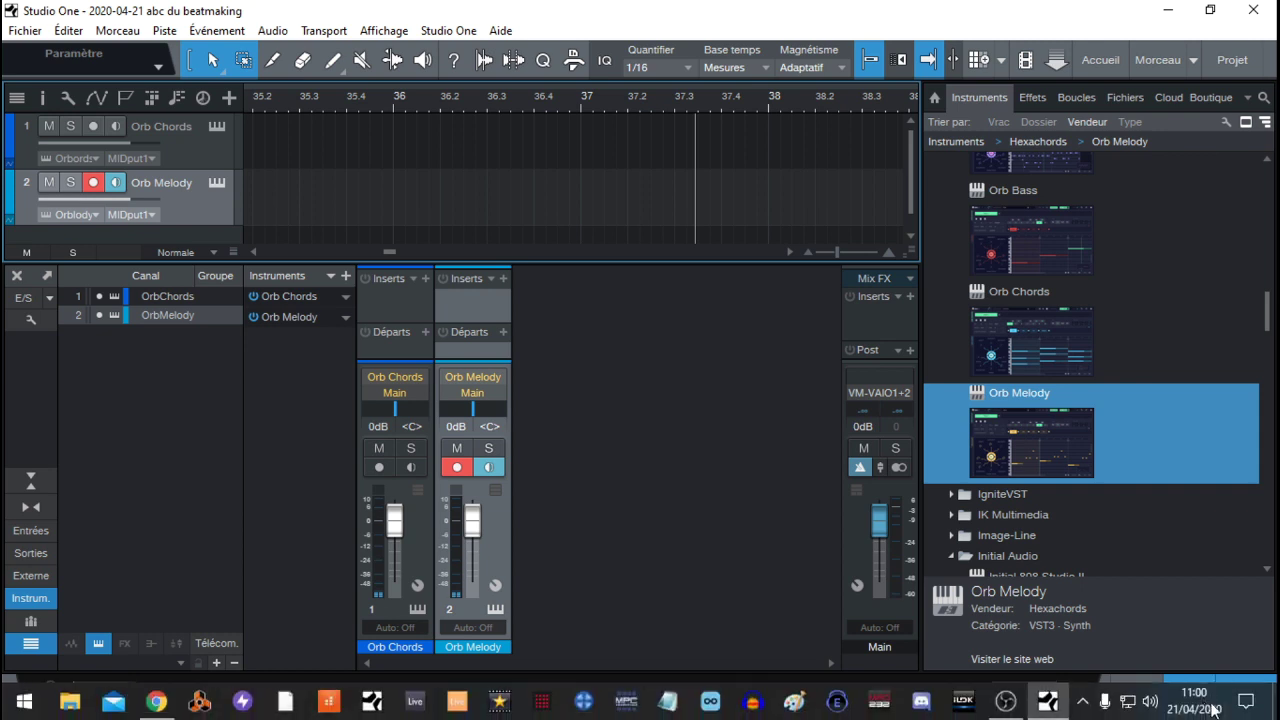
pyautogui.click(1200, 697)
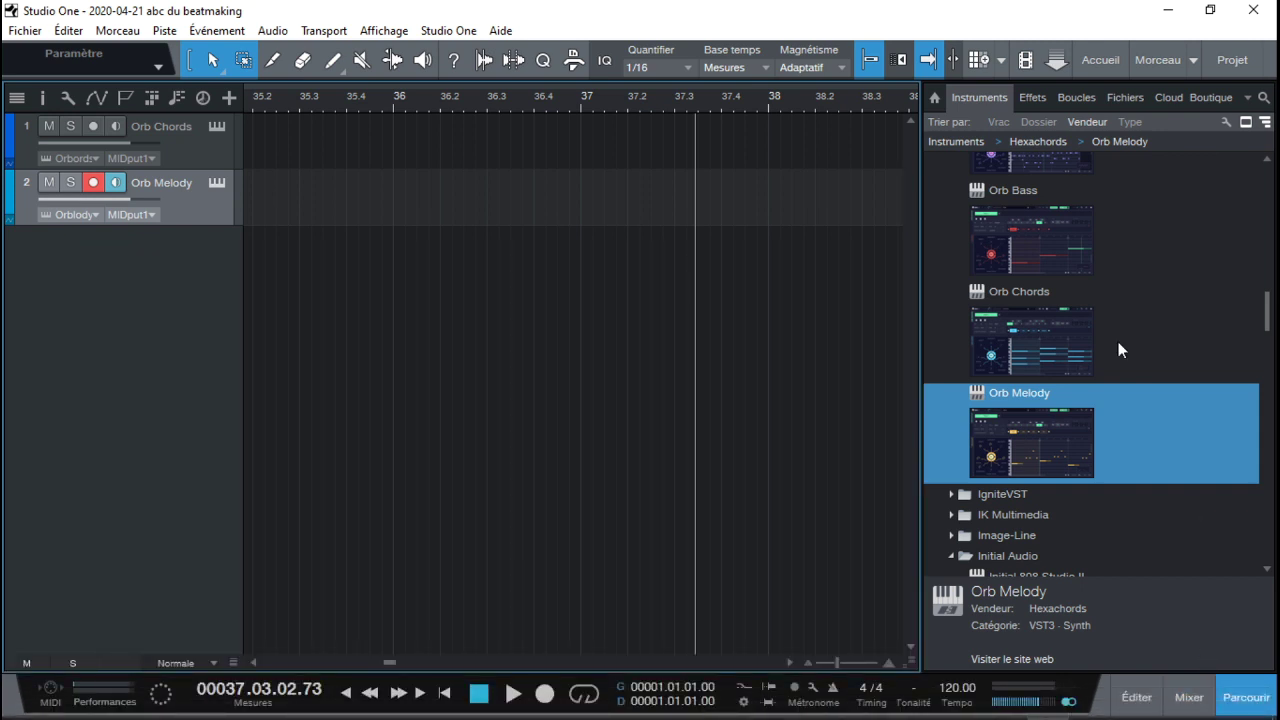
pyautogui.click(1055, 253)
pyautogui.moveTo(1055, 246); pyautogui.dragTo(675, 335)
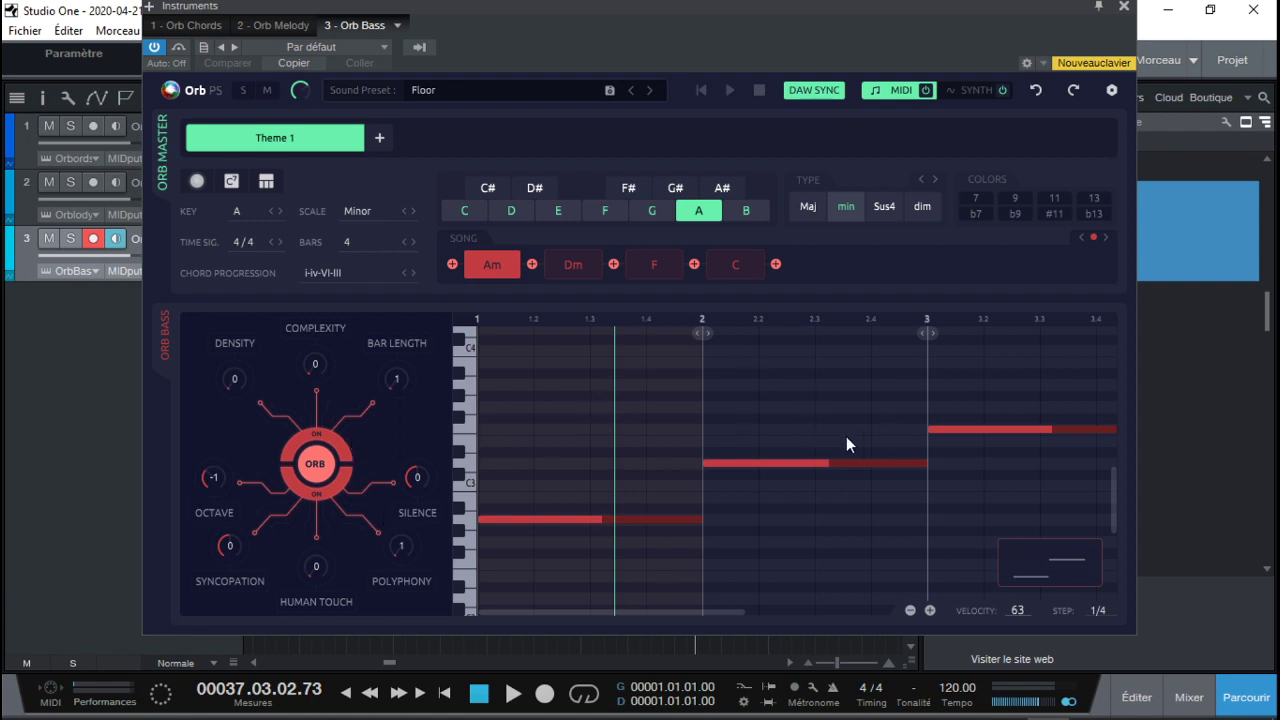
# Start playback and set Orb Bass's Density to 30 and Complexity to 20, trying 15 and 25 respectively first
pyautogui.press('space')
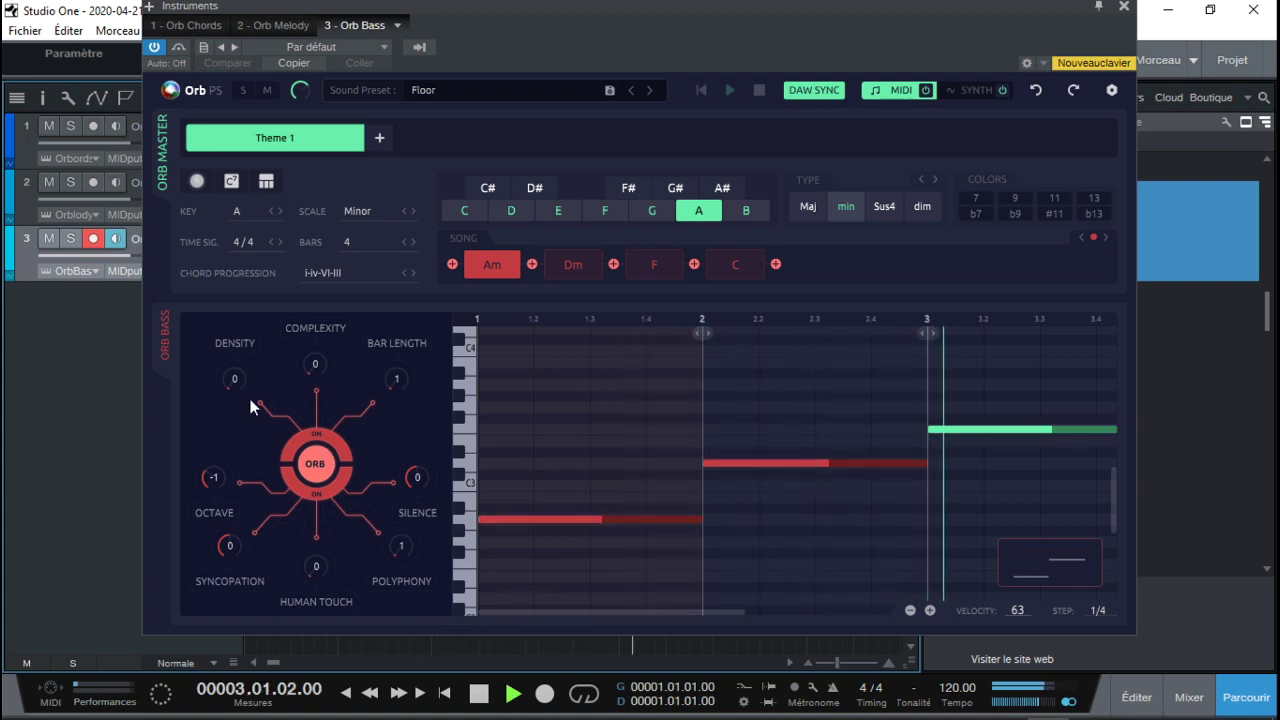
pyautogui.moveTo(236, 379); pyautogui.dragTo(236, 368)
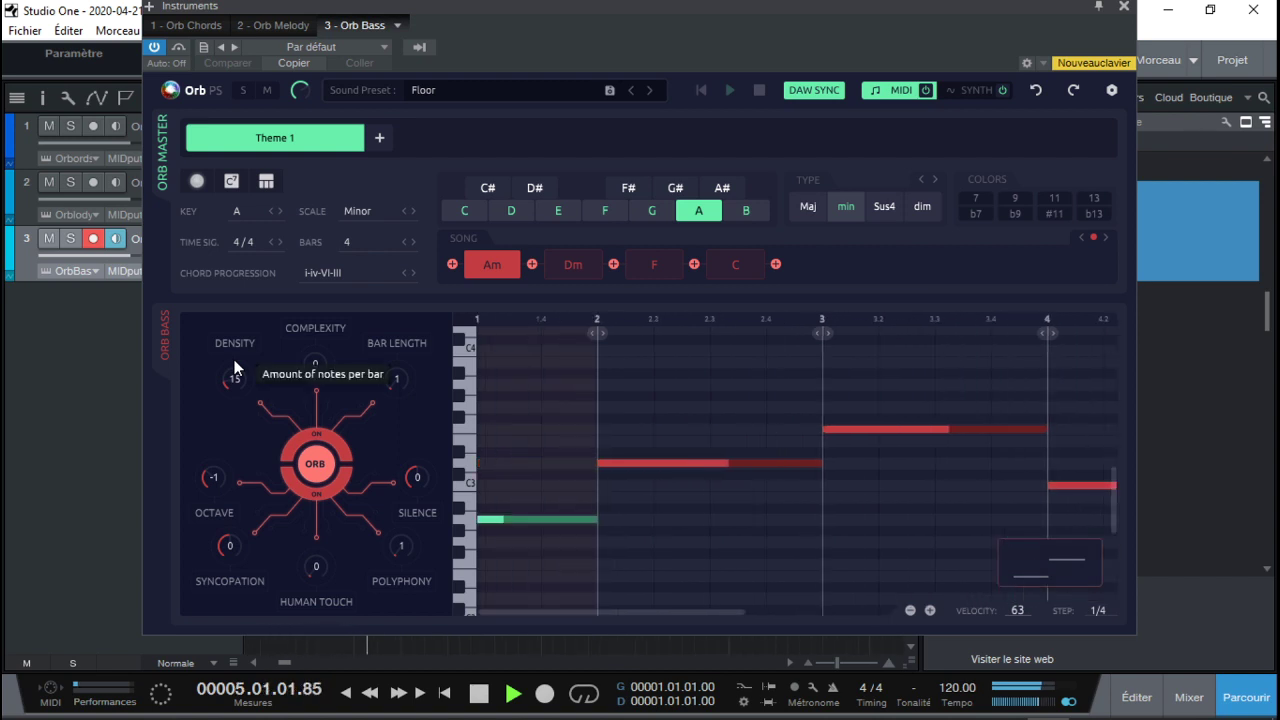
pyautogui.moveTo(239, 362)
pyautogui.mouseDown()
pyautogui.moveTo(238, 351)
pyautogui.moveTo(234, 384)
pyautogui.mouseUp()
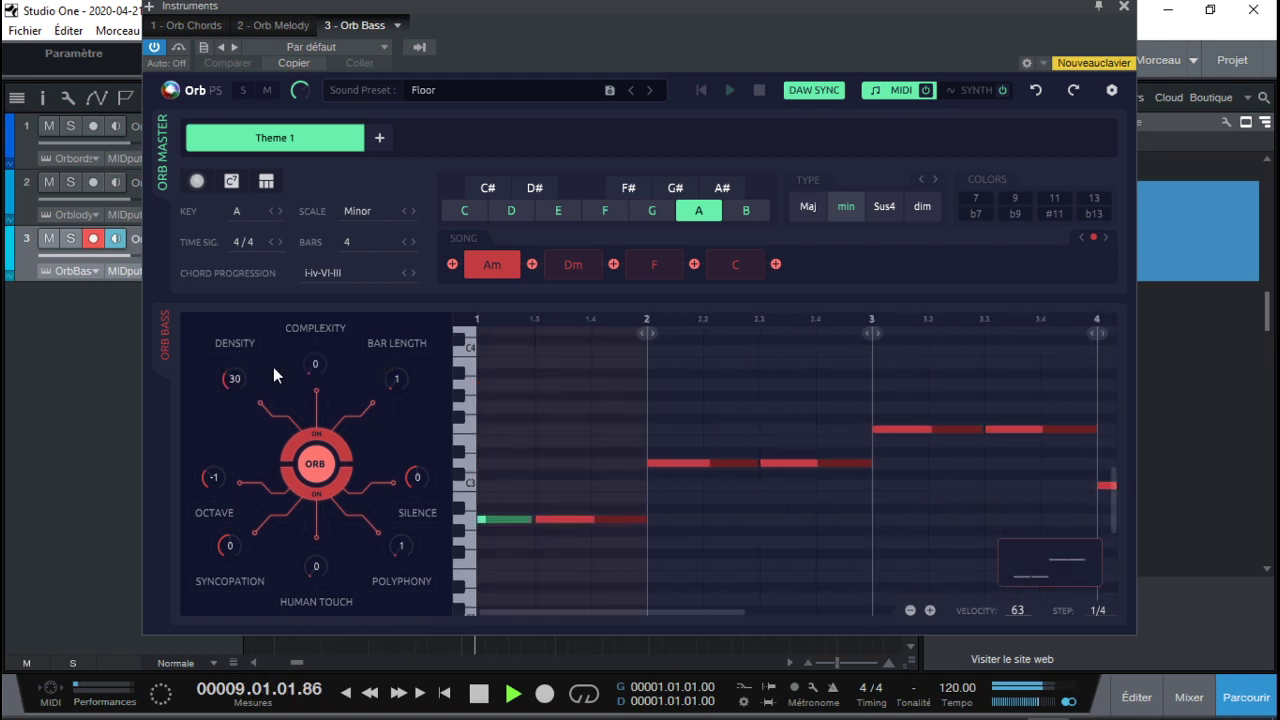
pyautogui.moveTo(312, 368); pyautogui.dragTo(312, 345)
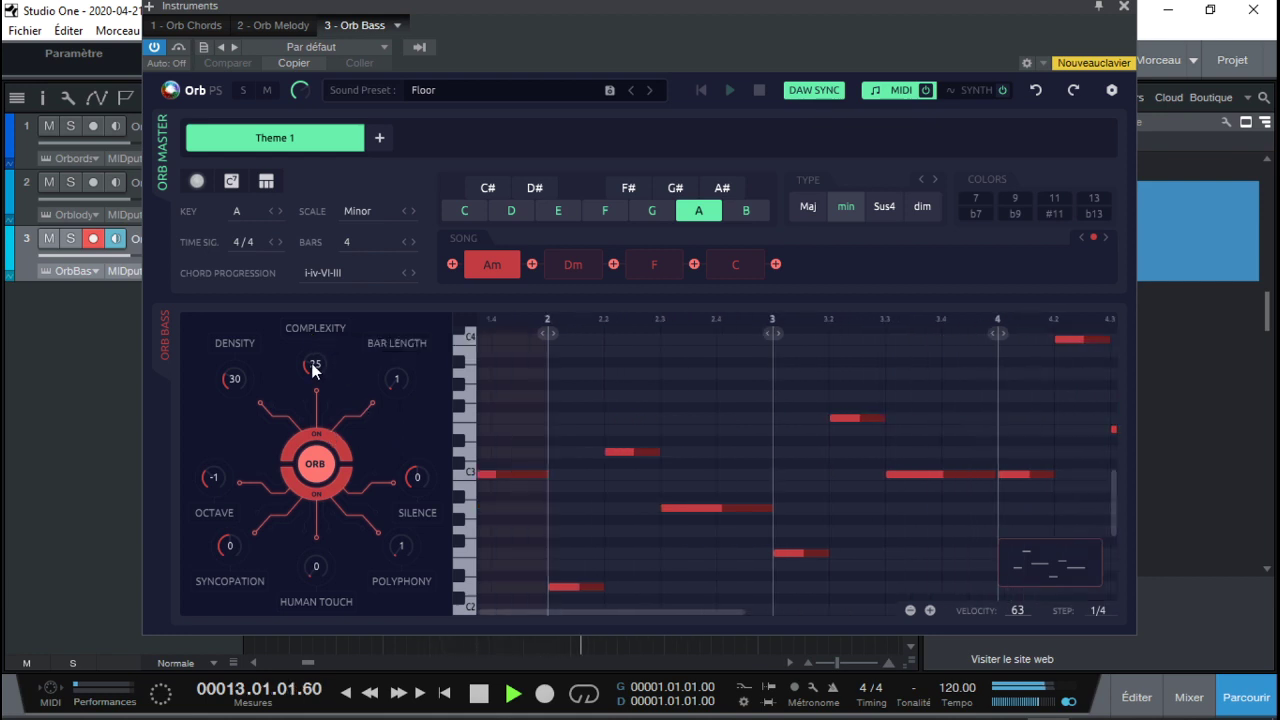
pyautogui.moveTo(313, 371); pyautogui.dragTo(281, 455)
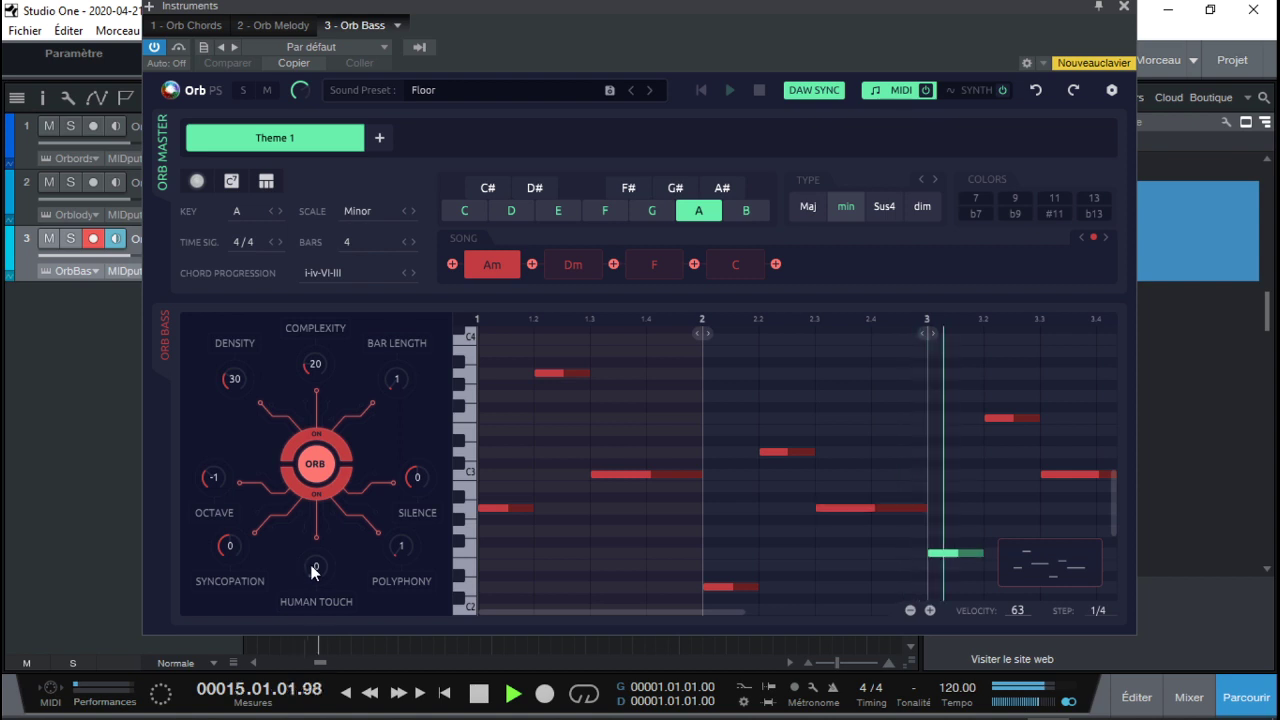
# Try Orb Bass with Syncopation at 20 and Polyphony at 2 and 3, returning them to 0 and 1
pyautogui.moveTo(232, 549); pyautogui.dragTo(236, 543)
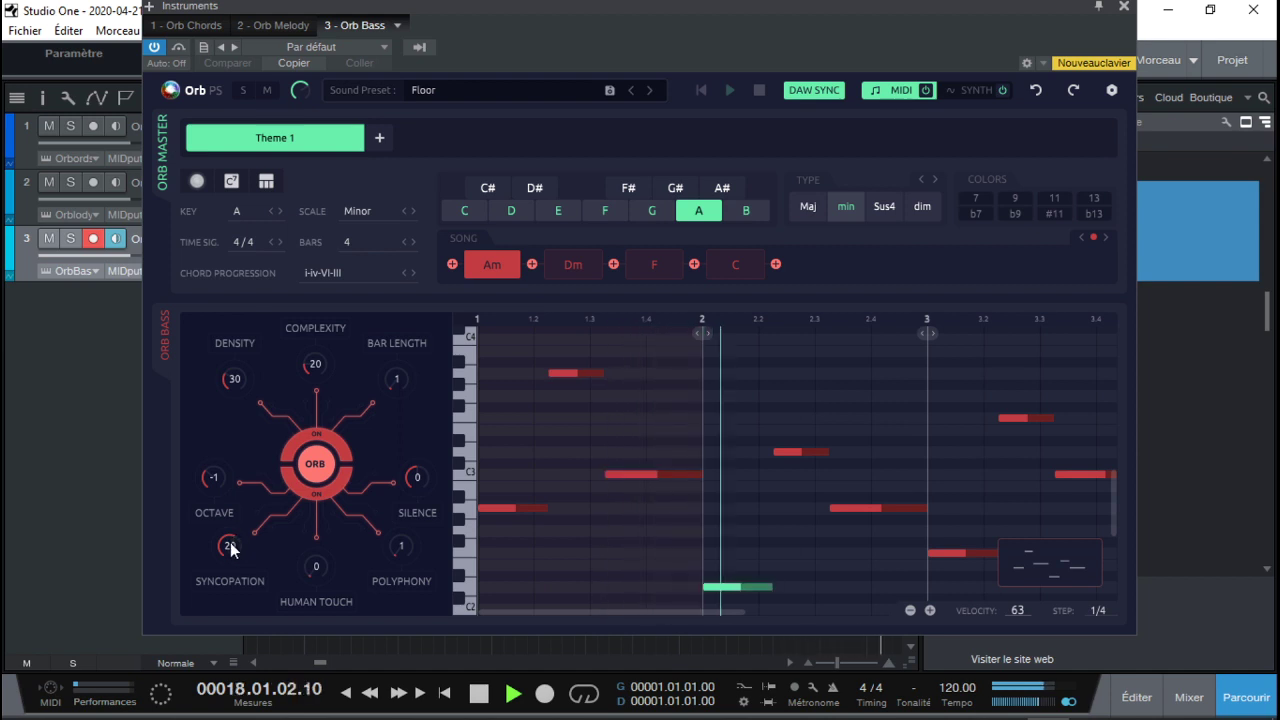
pyautogui.doubleClick(230, 556)
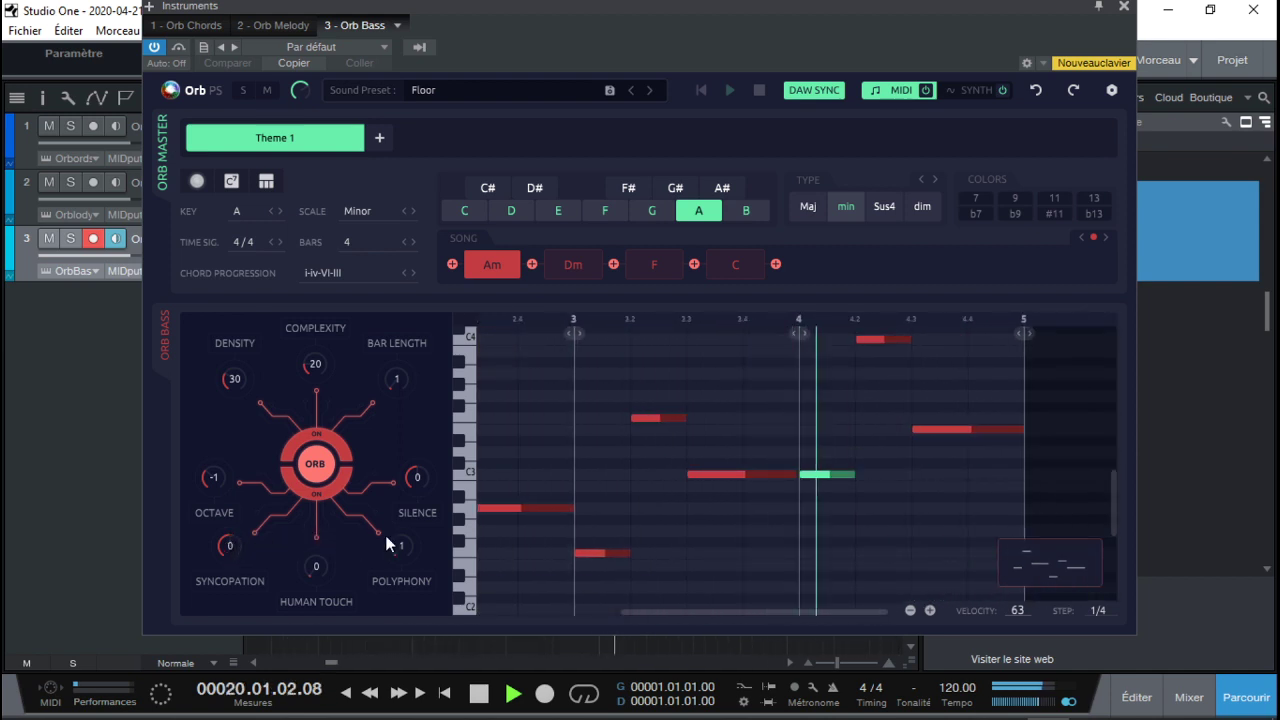
pyautogui.moveTo(410, 550); pyautogui.dragTo(405, 535)
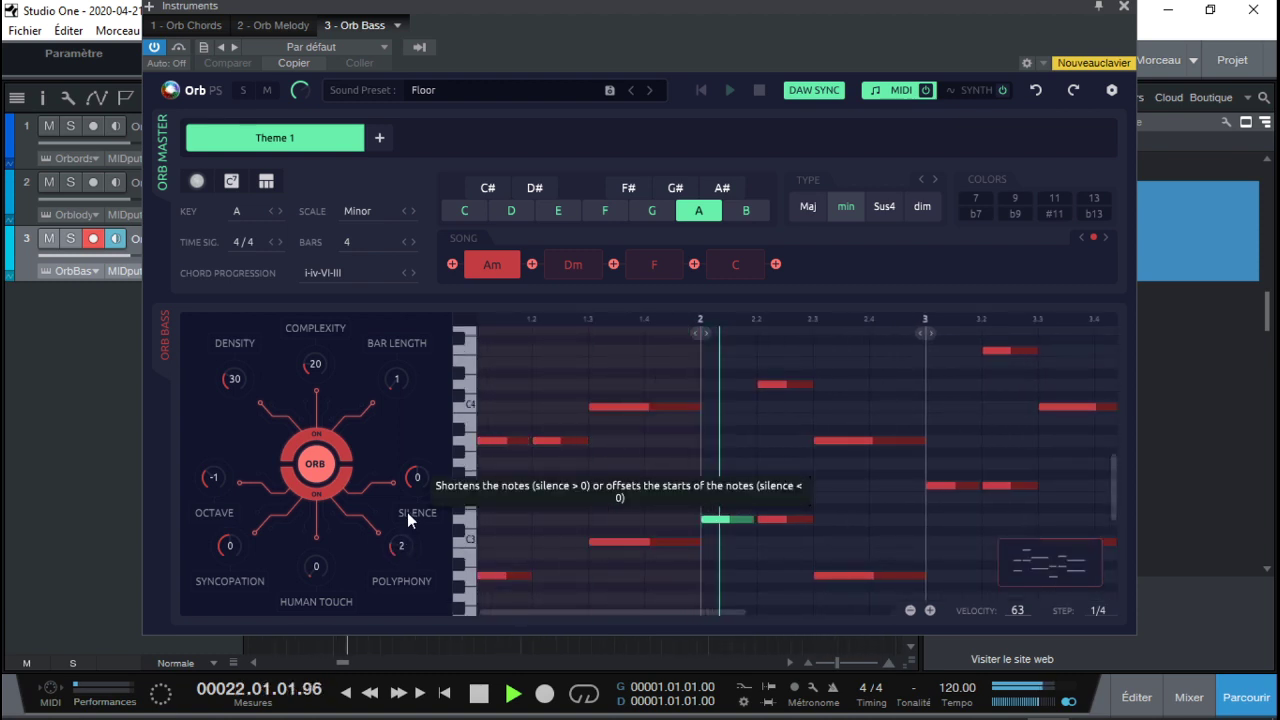
pyautogui.moveTo(401, 545); pyautogui.dragTo(399, 527)
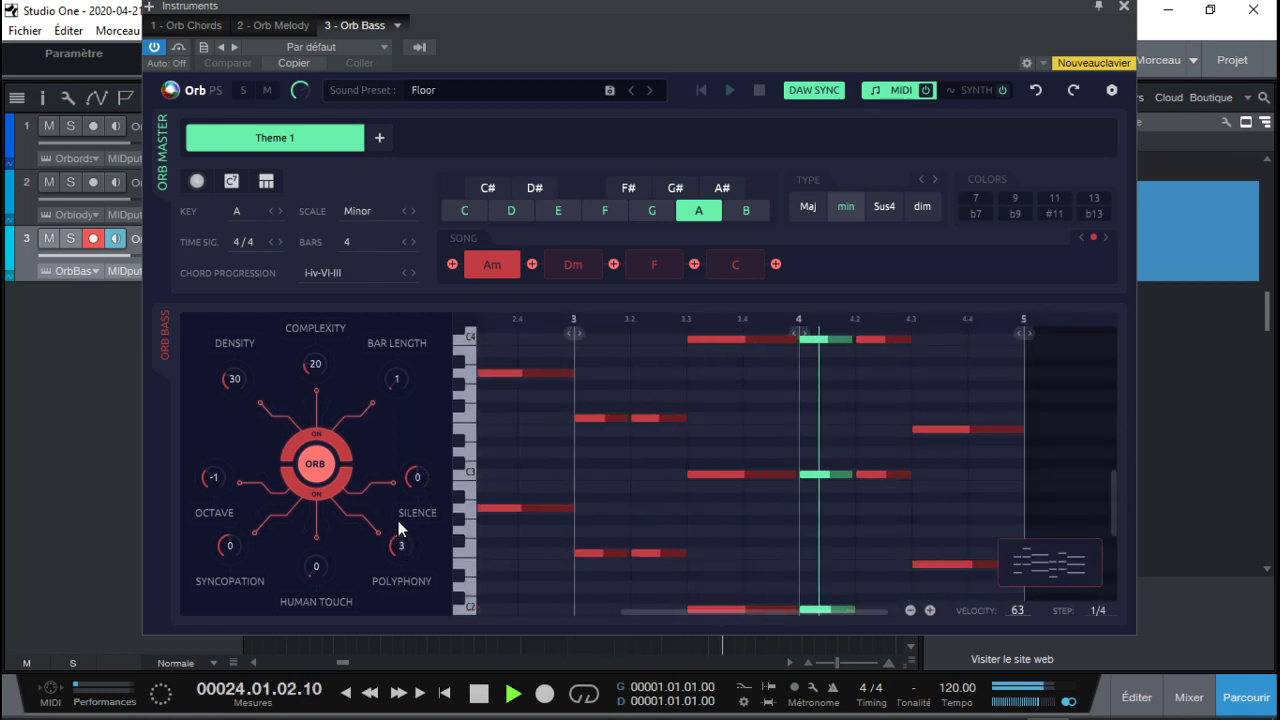
pyautogui.moveTo(399, 558); pyautogui.dragTo(400, 603)
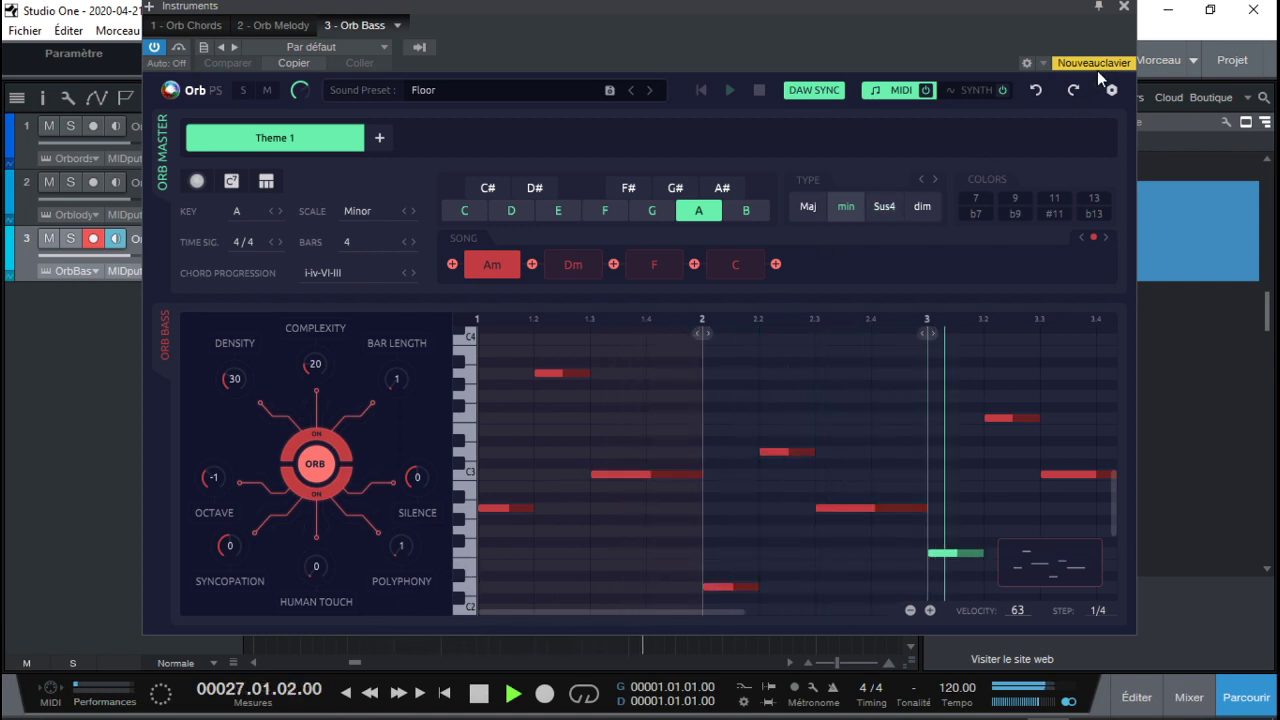
# Close the Orb Bass window, set the mixer volumes to -2.3 for Orb Chords, -7.5 for Orb Melody and -2.9 for Orb Bass, and stop playback
pyautogui.click(1124, 6)
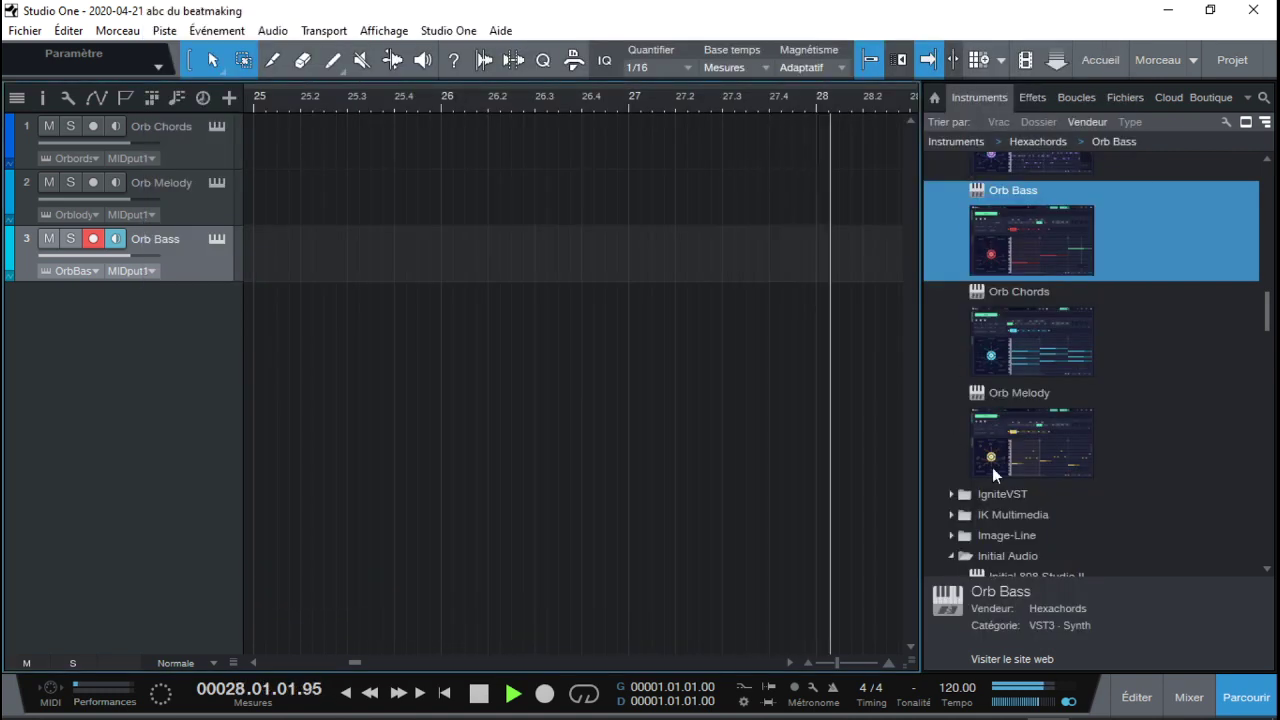
pyautogui.click(1184, 697)
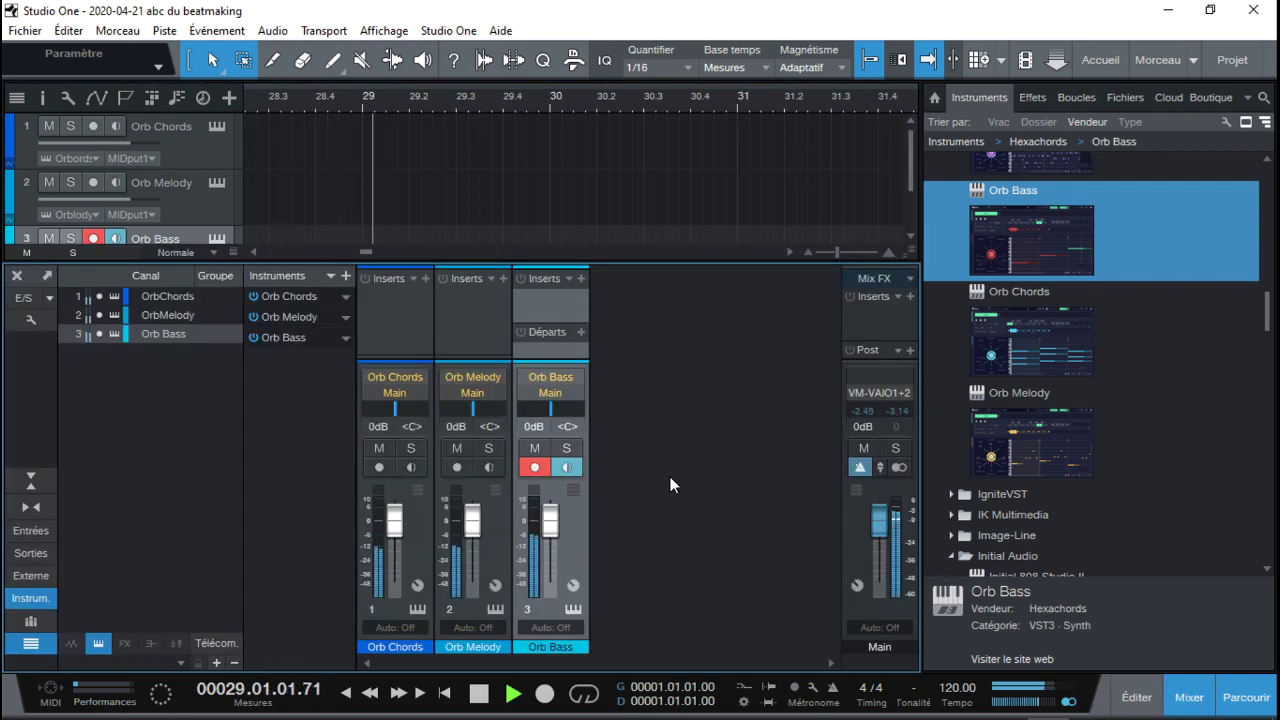
pyautogui.moveTo(401, 536); pyautogui.dragTo(471, 542)
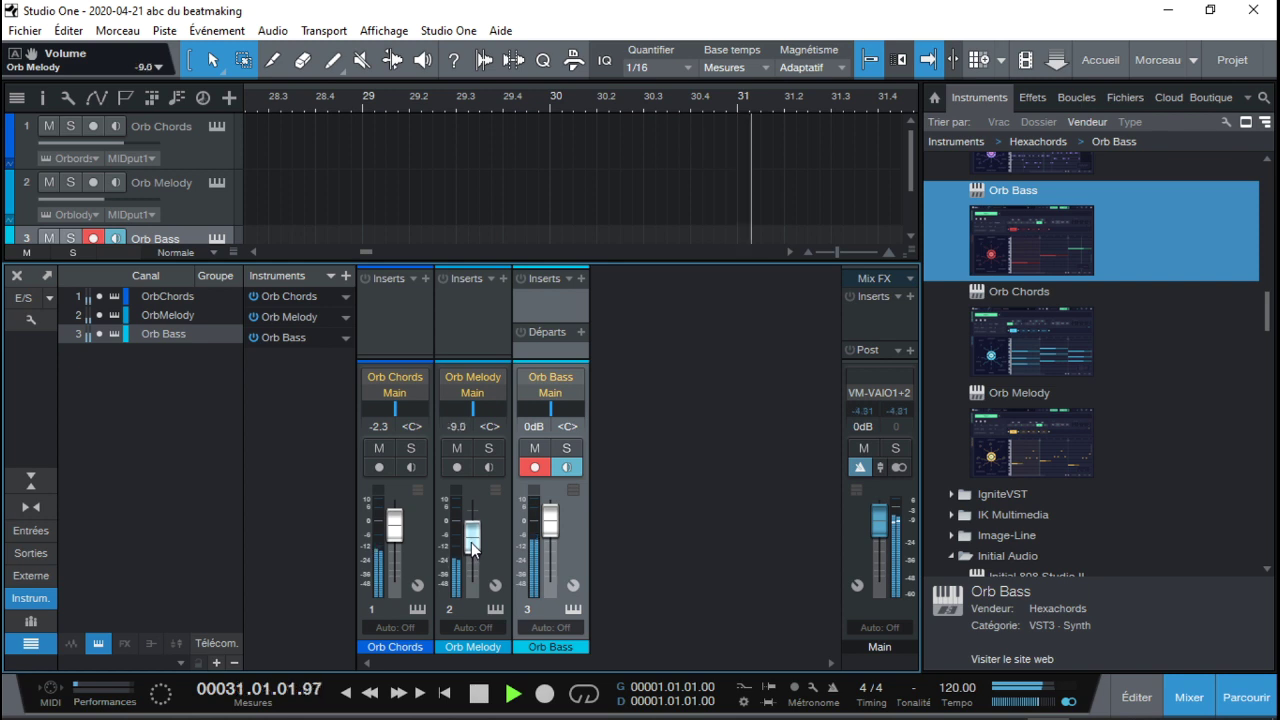
pyautogui.moveTo(555, 525); pyautogui.dragTo(554, 531)
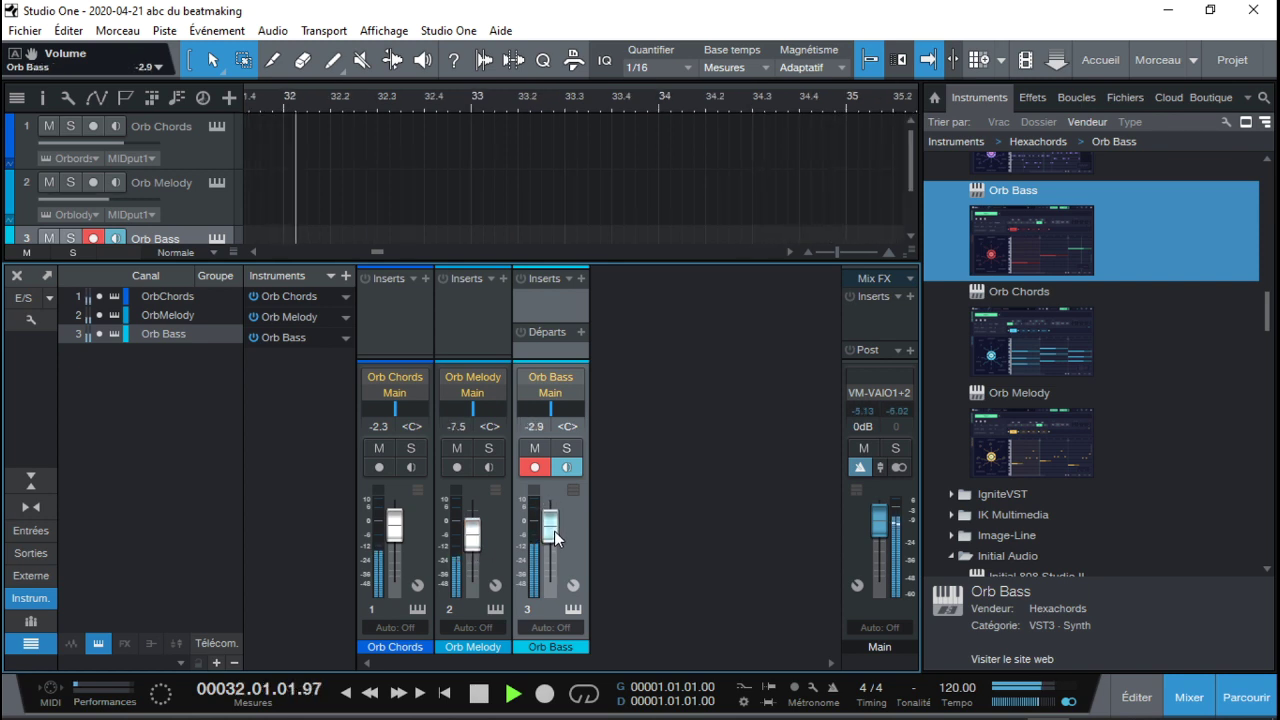
pyautogui.press('space')
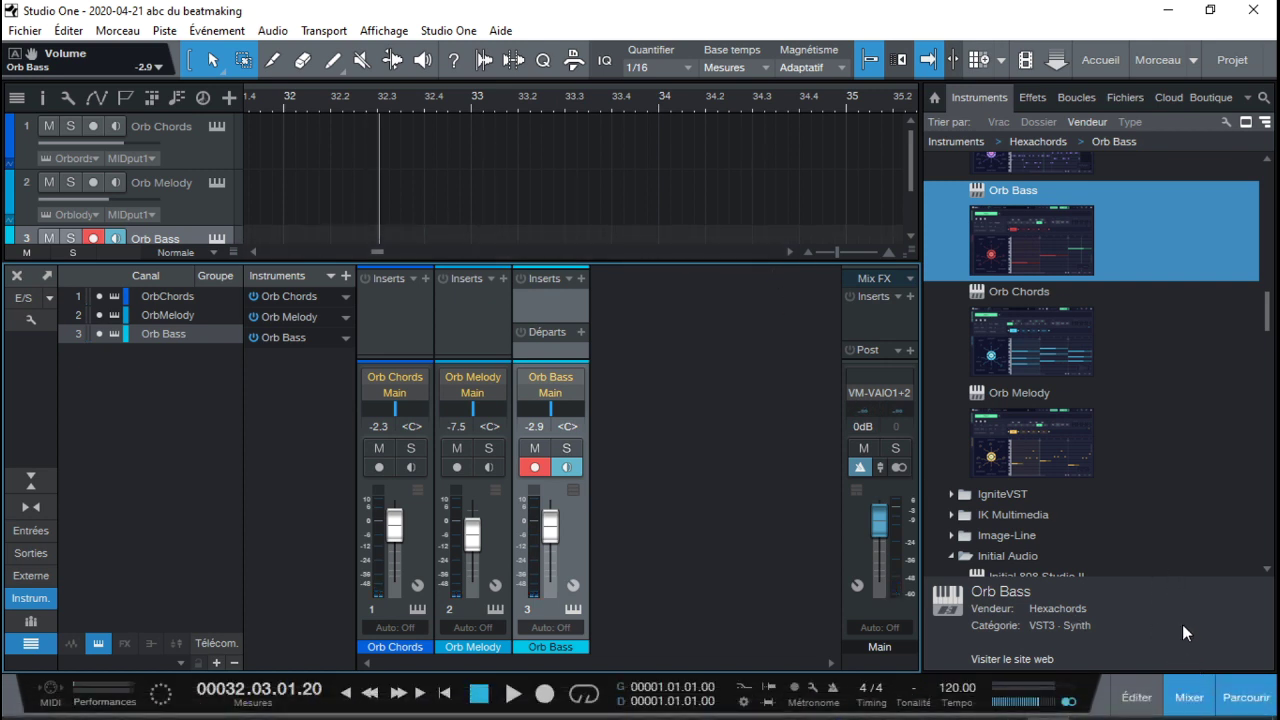
# Hide the mixer and add Initial 808 Studio II from Initial Audio as a fourth instrument track
pyautogui.click(1200, 700)
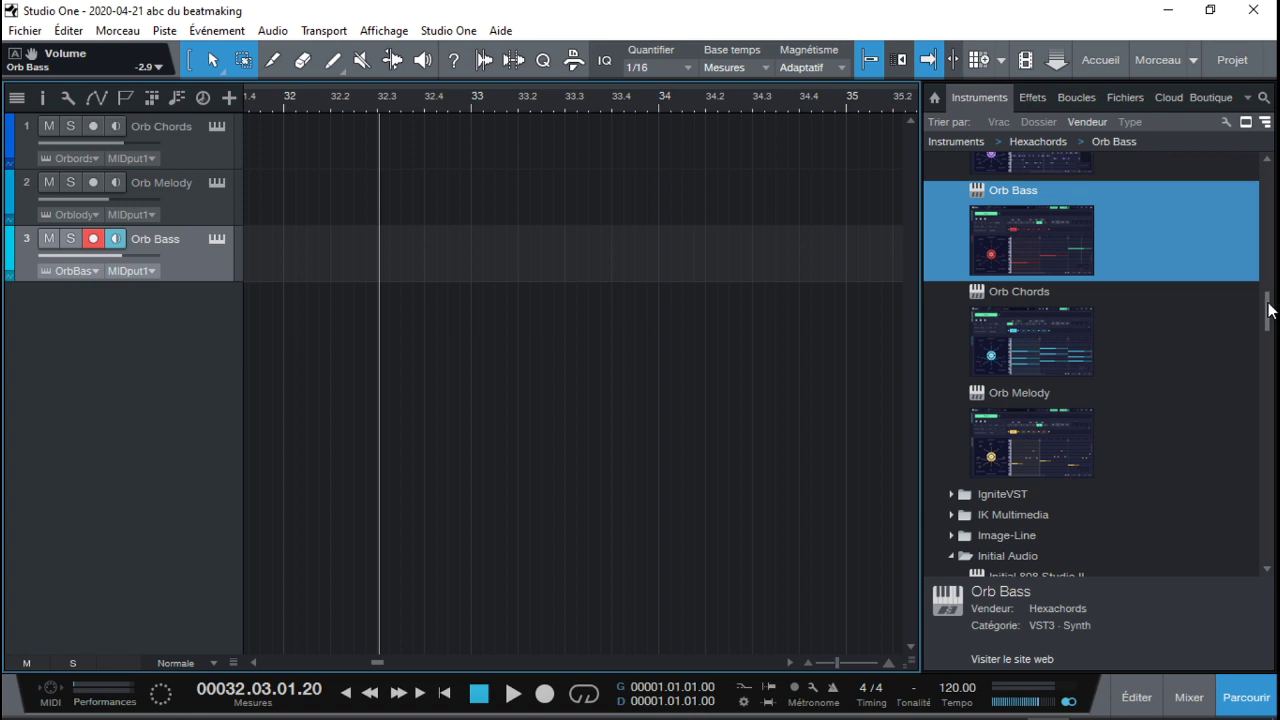
pyautogui.moveTo(1270, 310); pyautogui.dragTo(1272, 336)
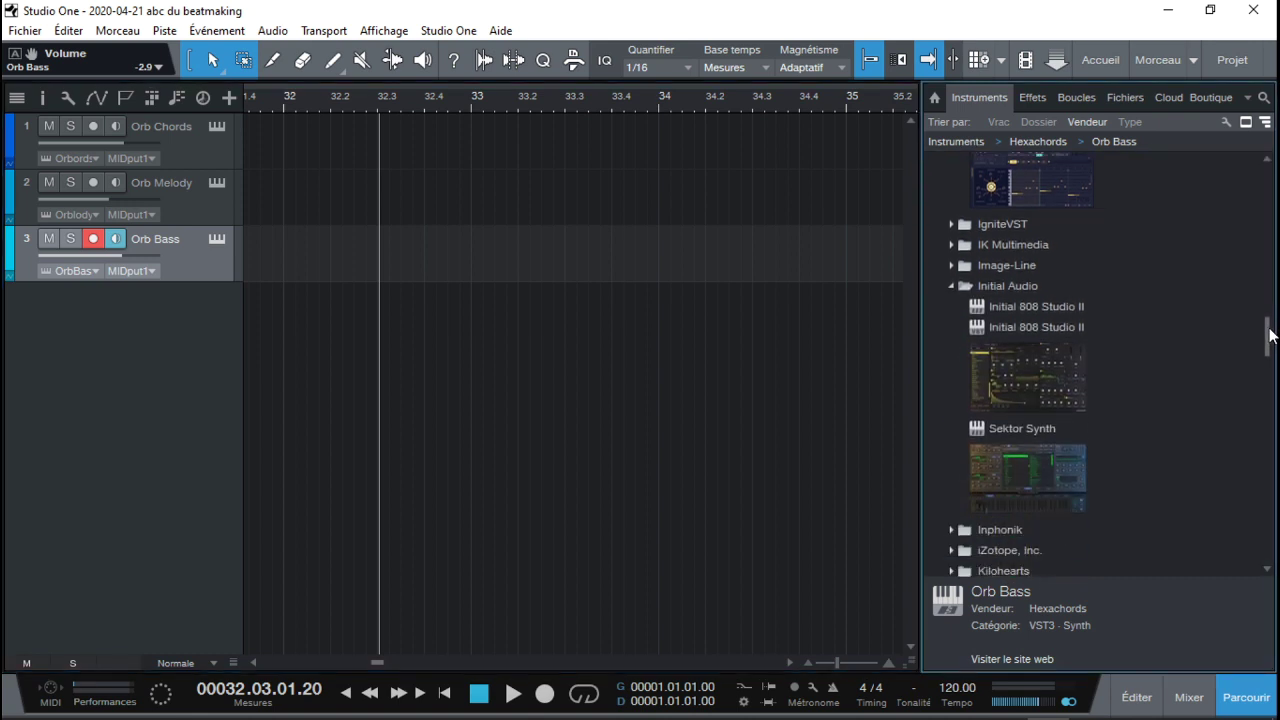
pyautogui.moveTo(1045, 368); pyautogui.dragTo(433, 443)
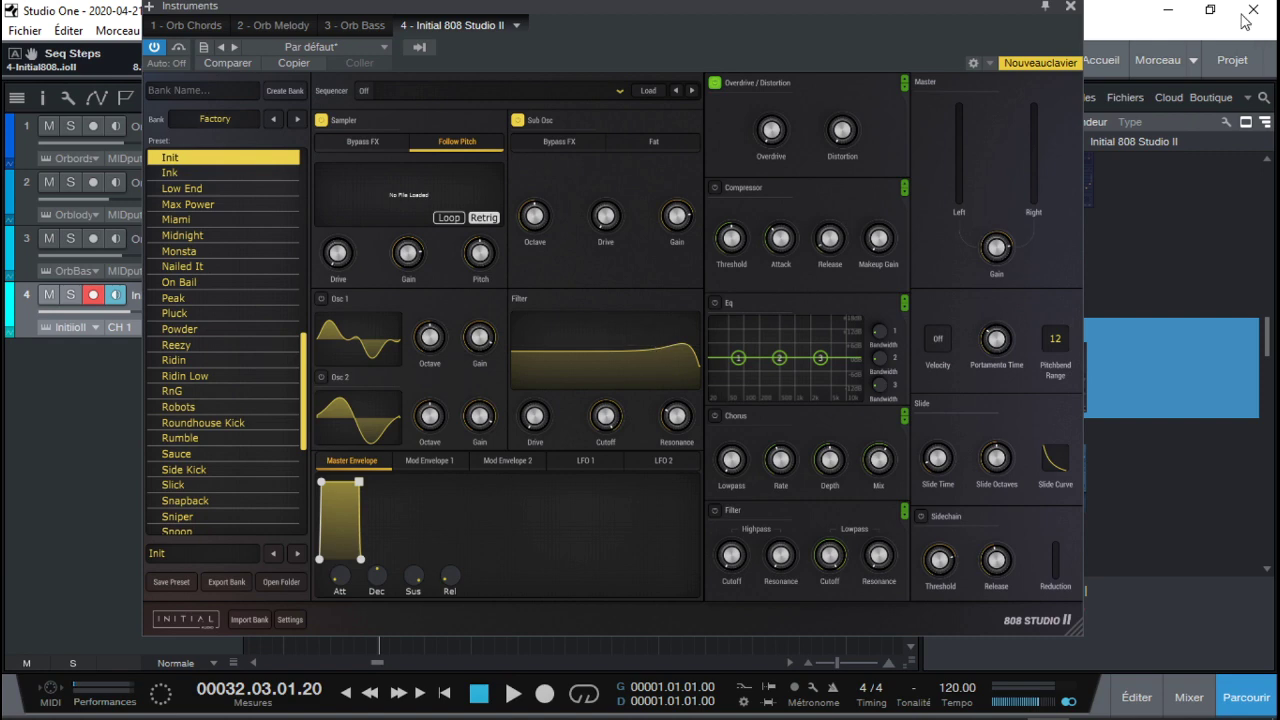
# Copy the pattern generated in Orb Bass onto the Initial 808 Studio II track as a MIDI clip
pyautogui.click(1070, 7)
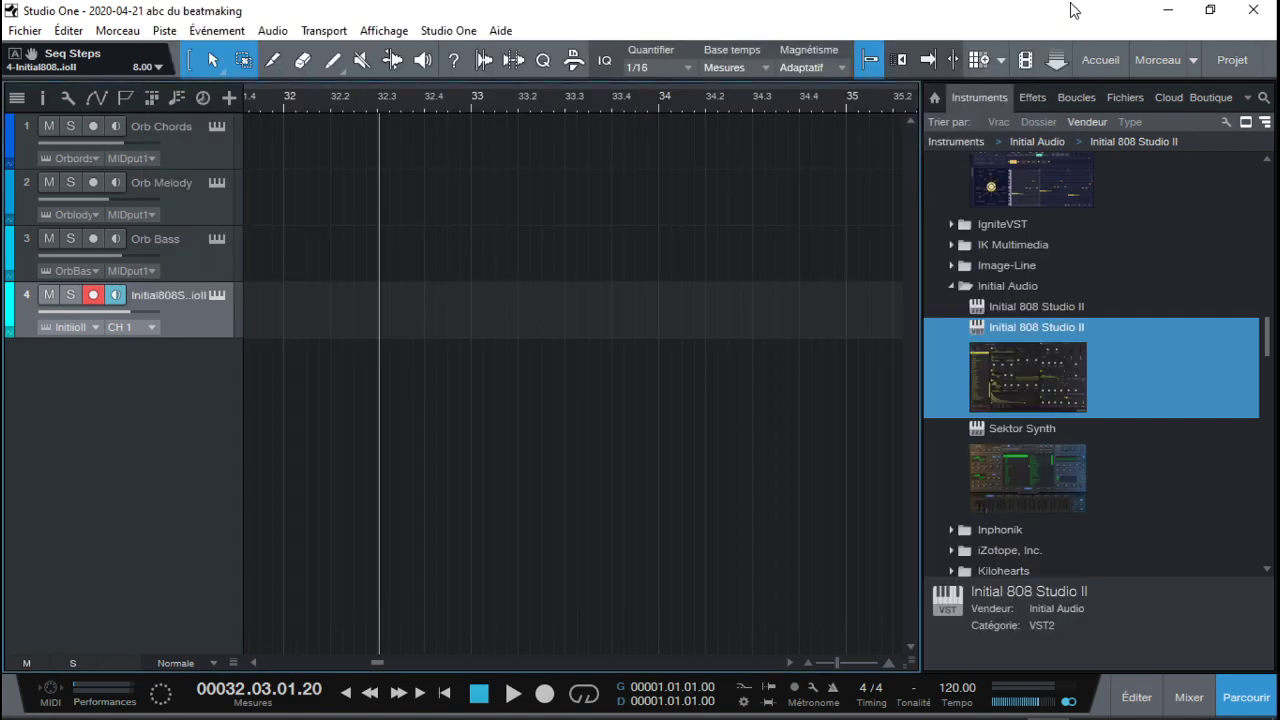
pyautogui.click(217, 238)
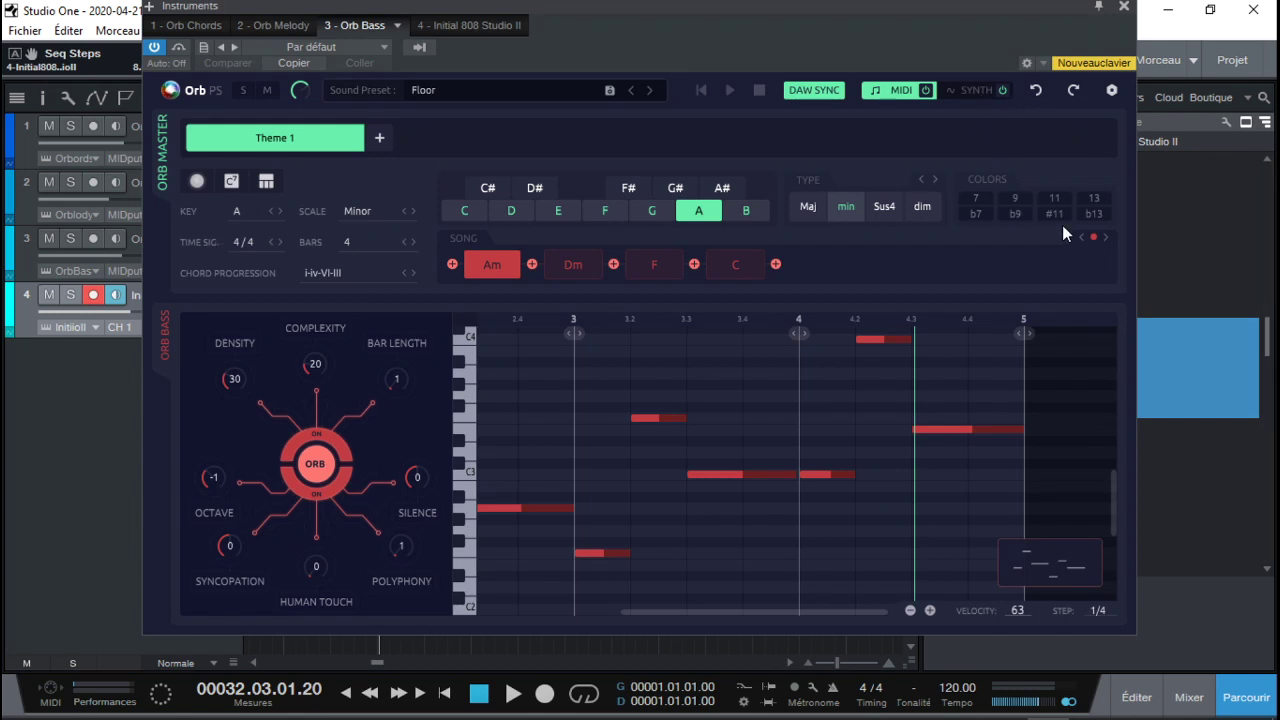
pyautogui.moveTo(958, 10); pyautogui.dragTo(1228, 14)
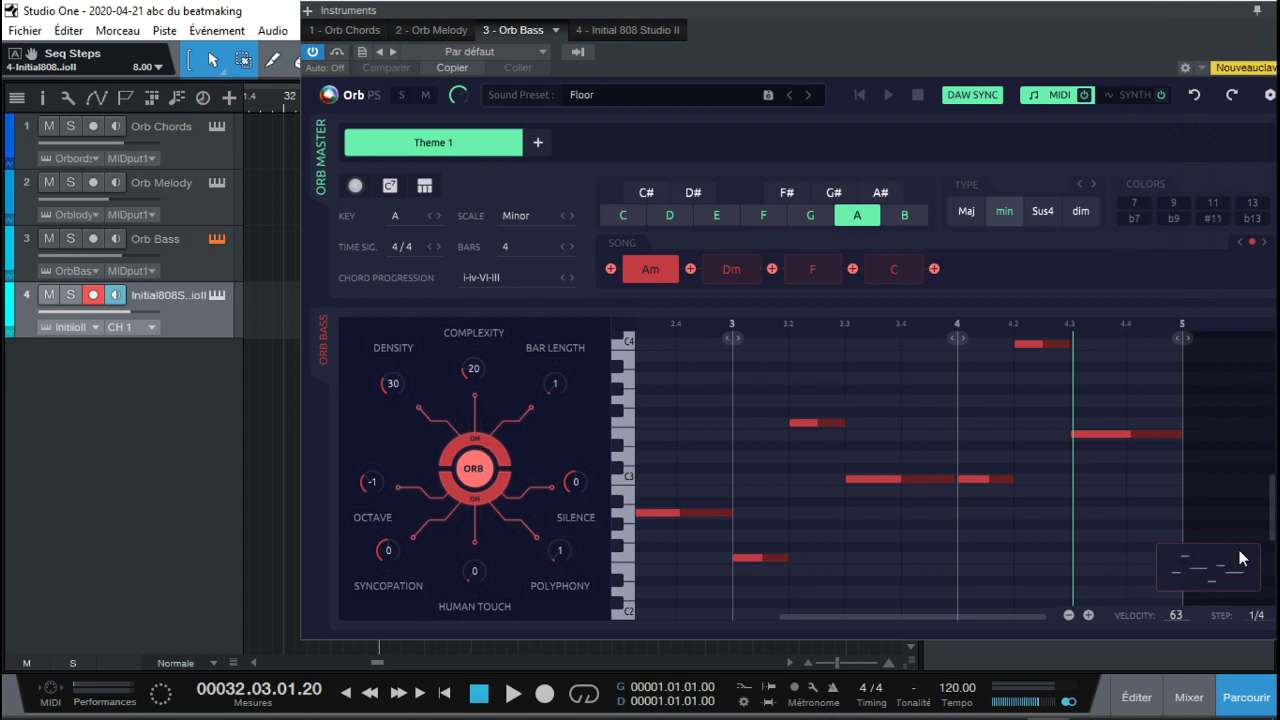
pyautogui.moveTo(1205, 564); pyautogui.dragTo(249, 319)
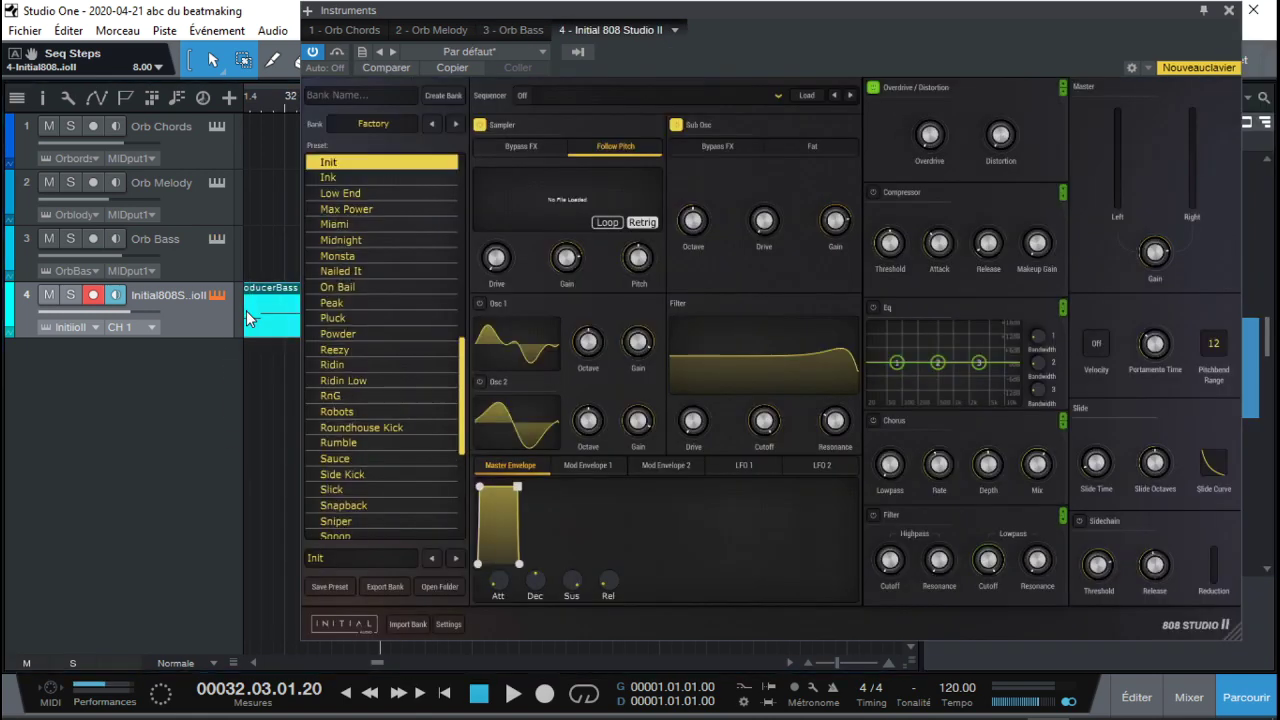
# Move the OrbProducerBass clip to the start of the song at bar 1 and mute the Orb Bass track
pyautogui.click(1229, 11)
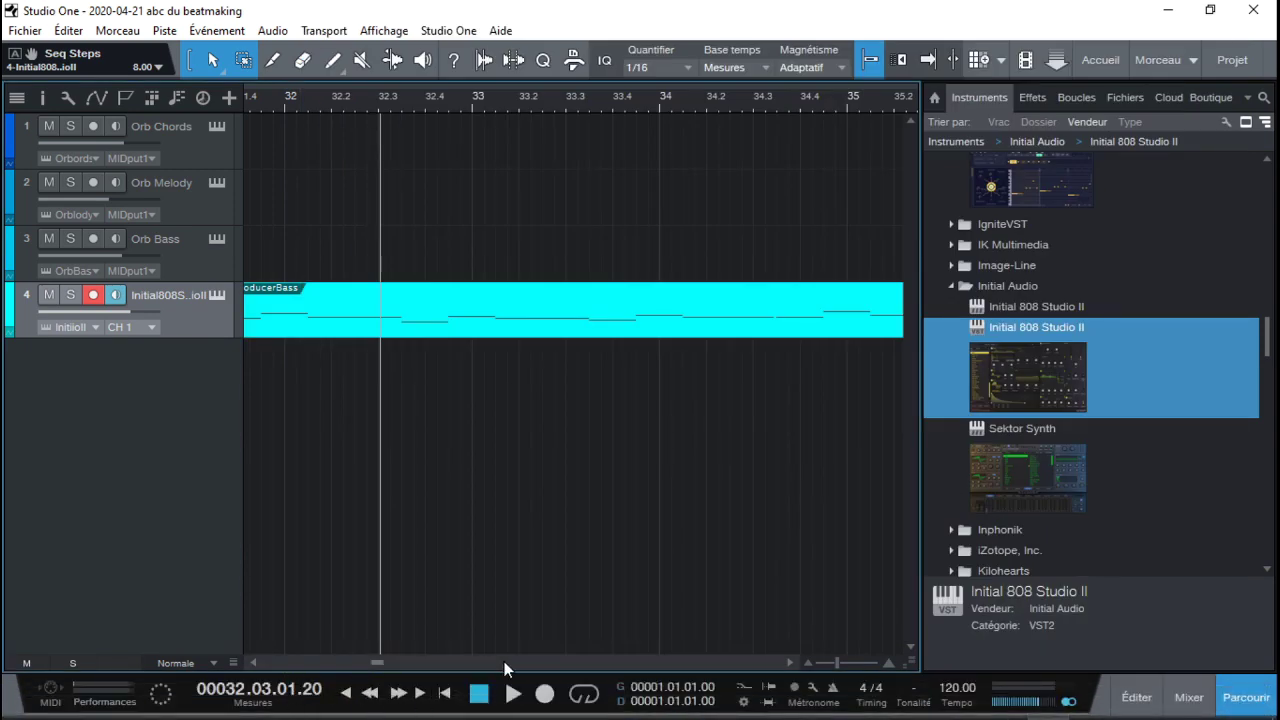
pyautogui.moveTo(839, 662); pyautogui.dragTo(812, 663)
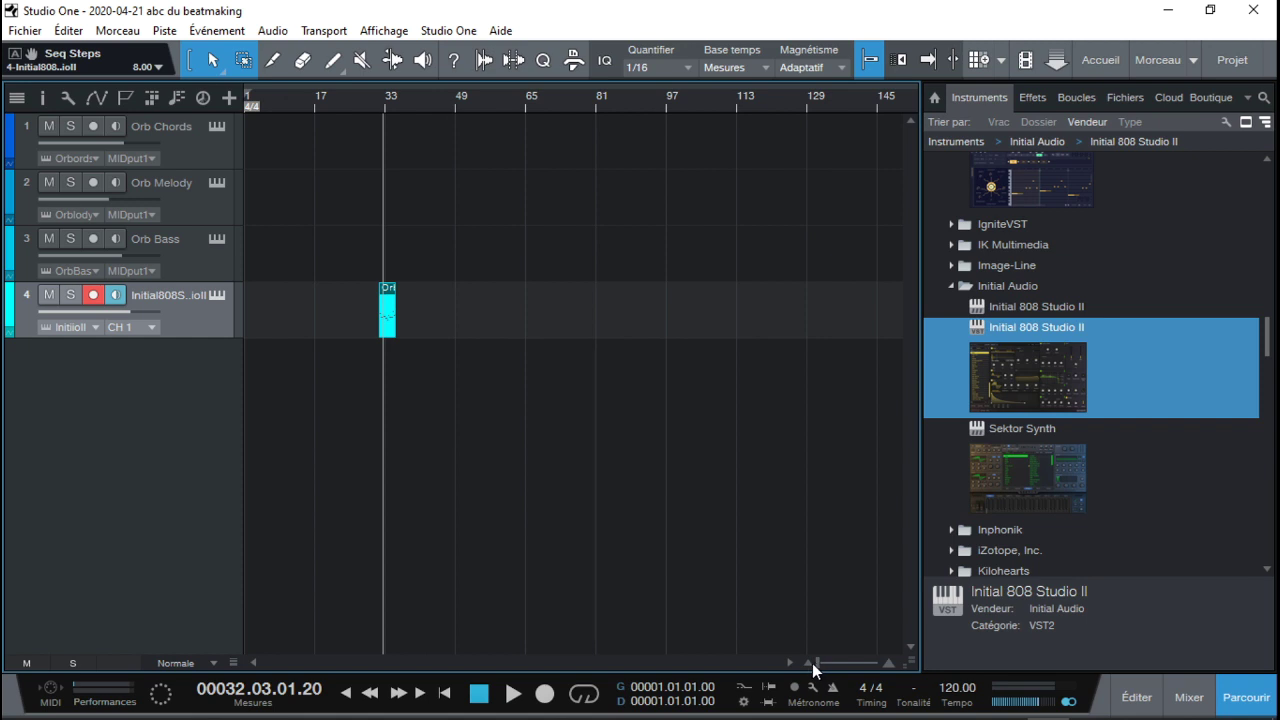
pyautogui.moveTo(390, 318); pyautogui.dragTo(251, 333)
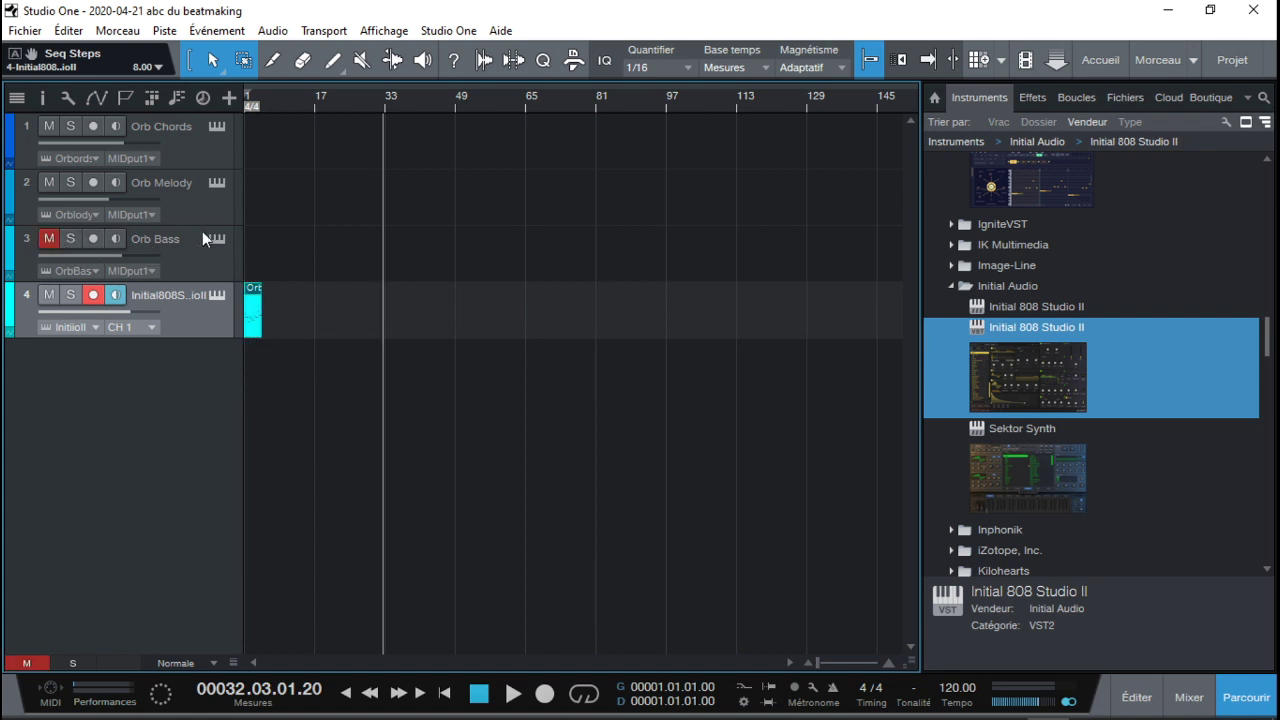
# Load the Low End preset in Initial 808 Studio II, solo its track and play the clip from the beginning
pyautogui.click(220, 297)
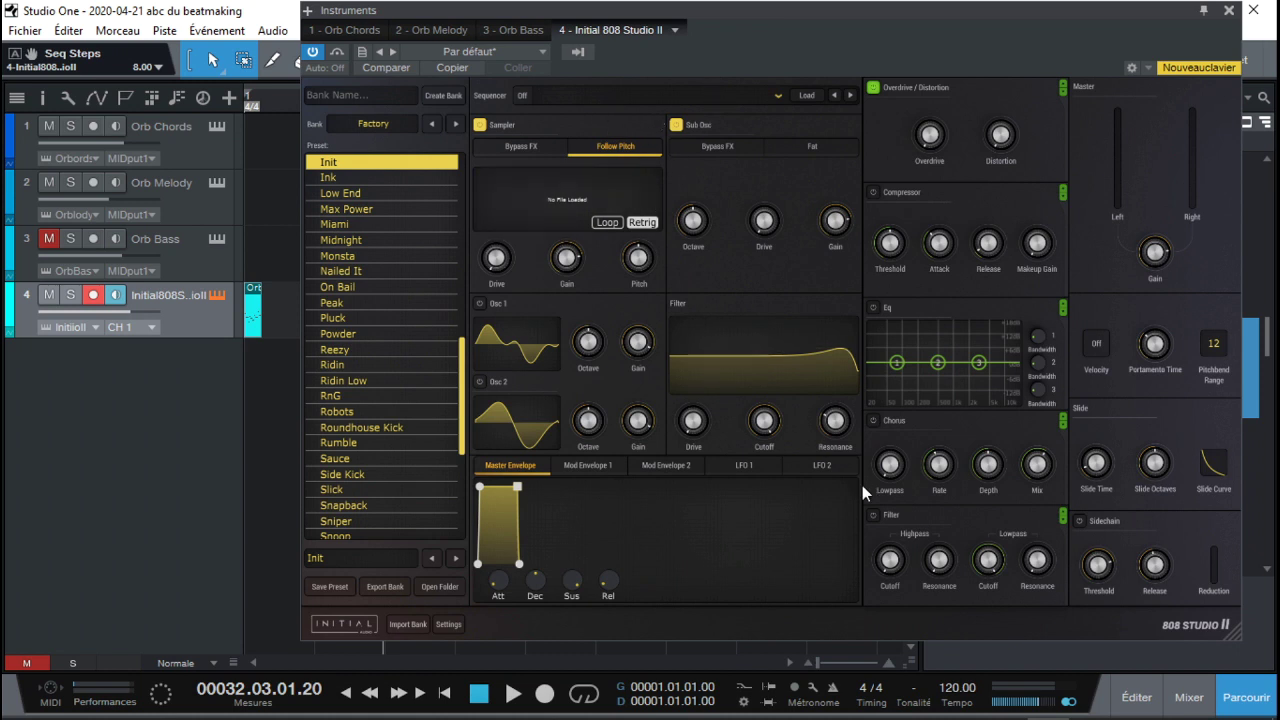
pyautogui.click(389, 193)
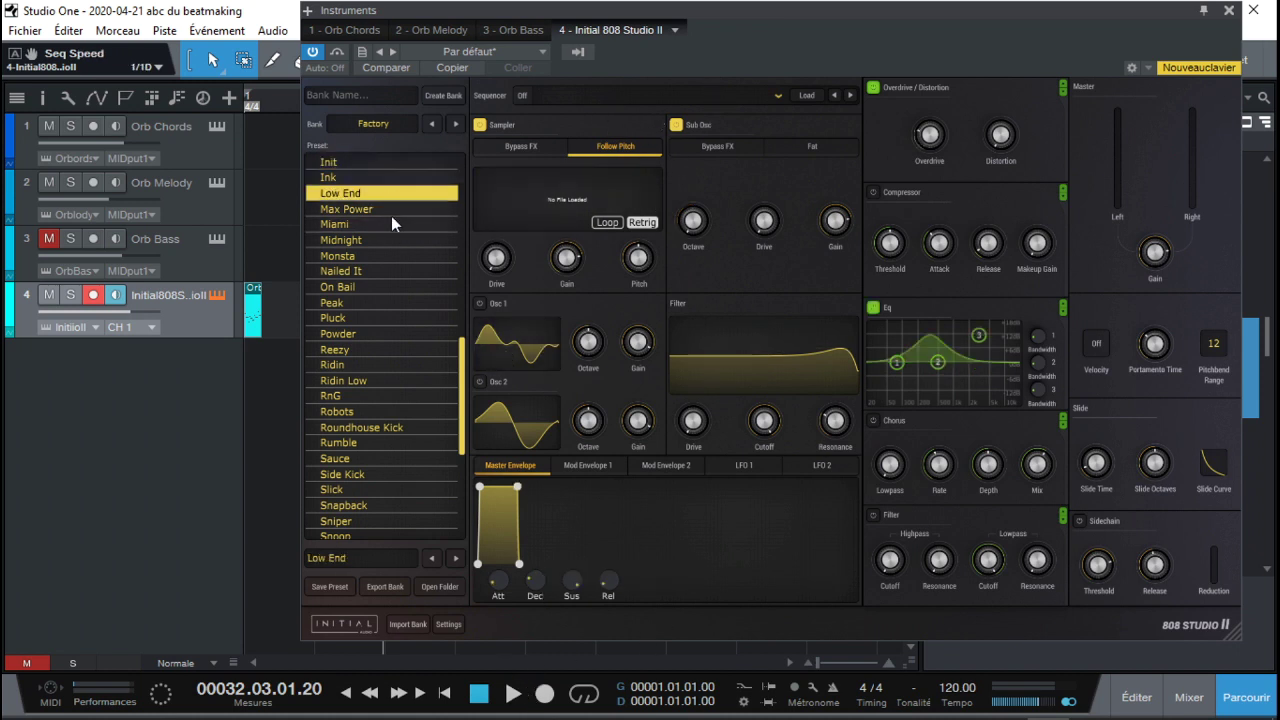
pyautogui.click(513, 694)
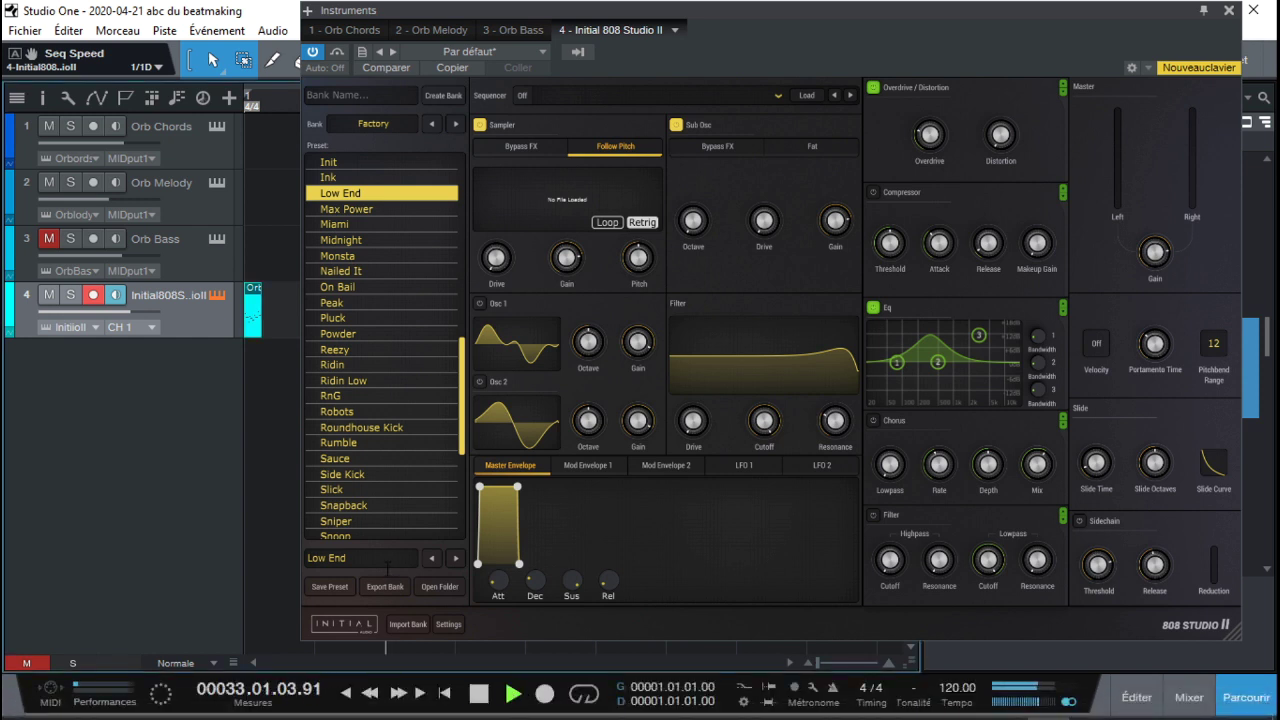
pyautogui.click(71, 295)
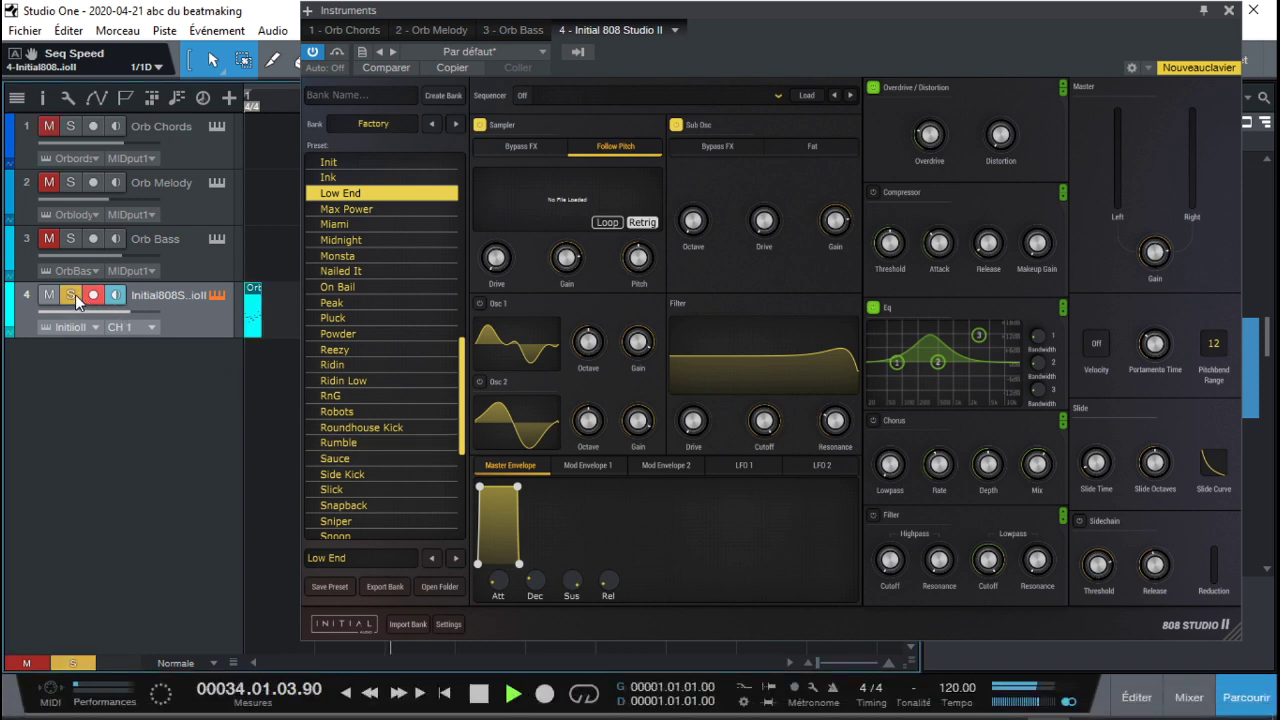
pyautogui.click(445, 697)
pyautogui.click(513, 697)
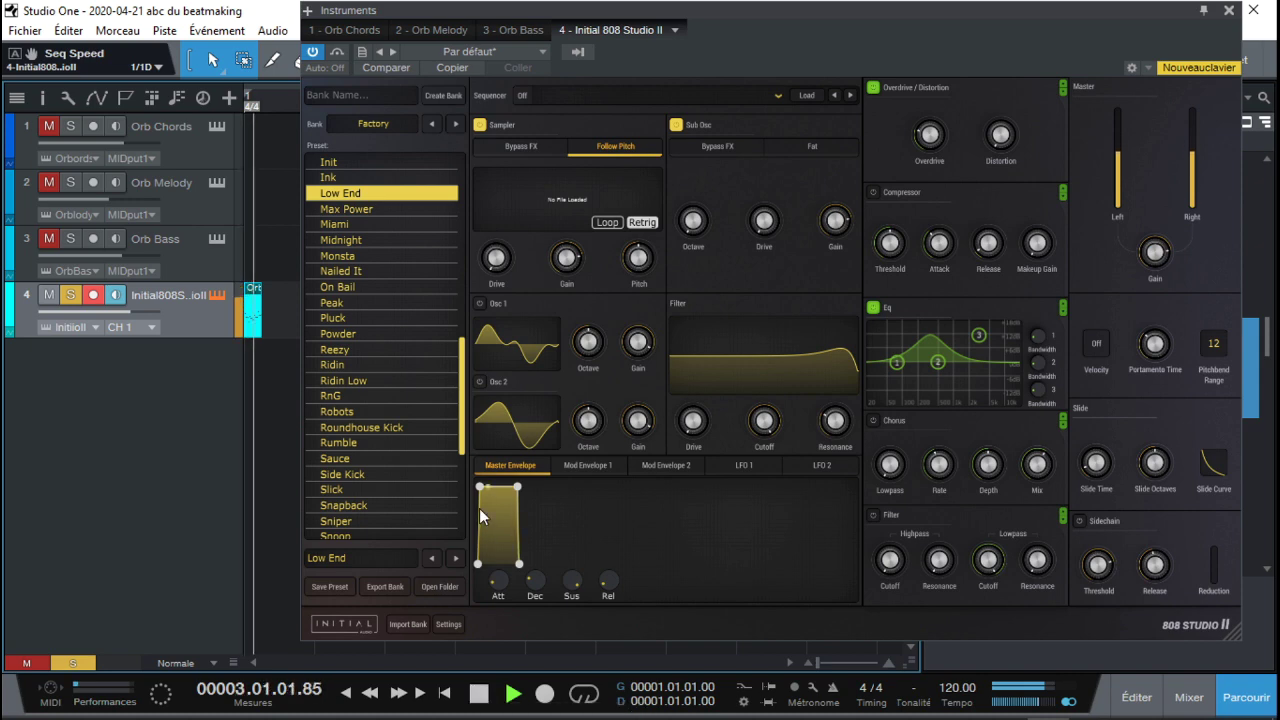
# Audition the 808 presets Max Power and Miami during playback, then load Midnight
pyautogui.click(415, 211)
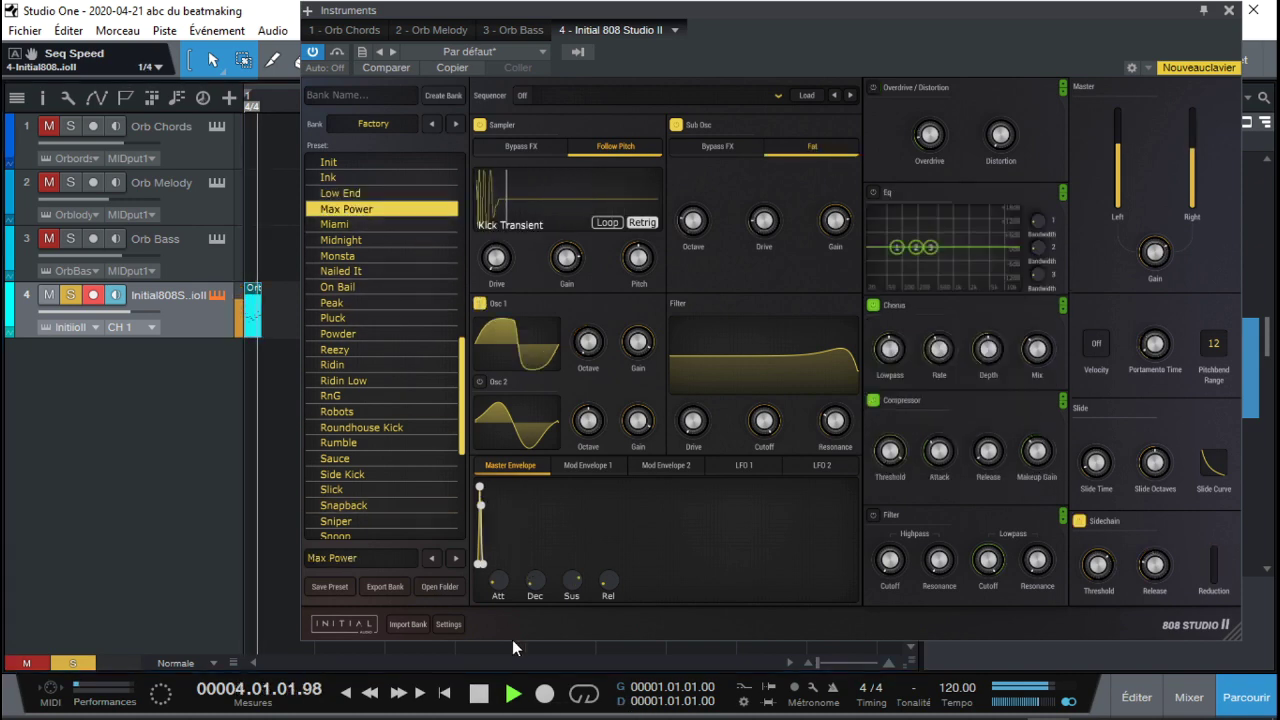
pyautogui.click(445, 697)
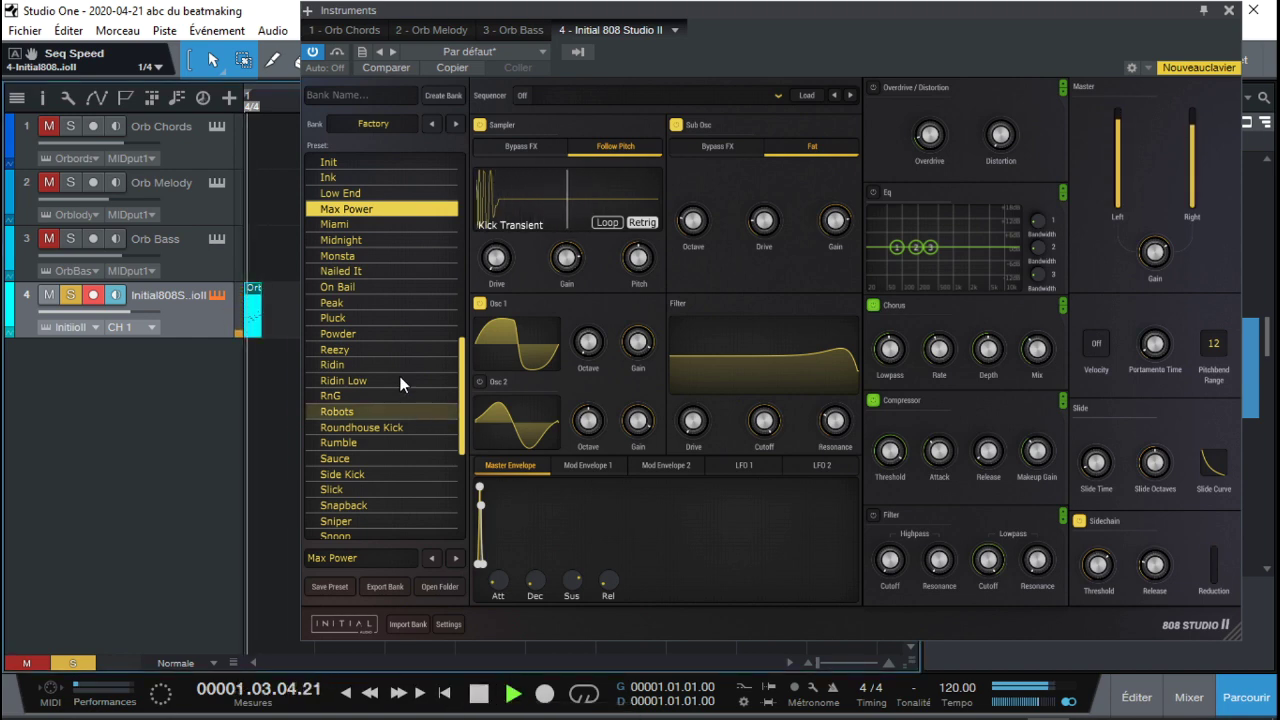
pyautogui.click(378, 224)
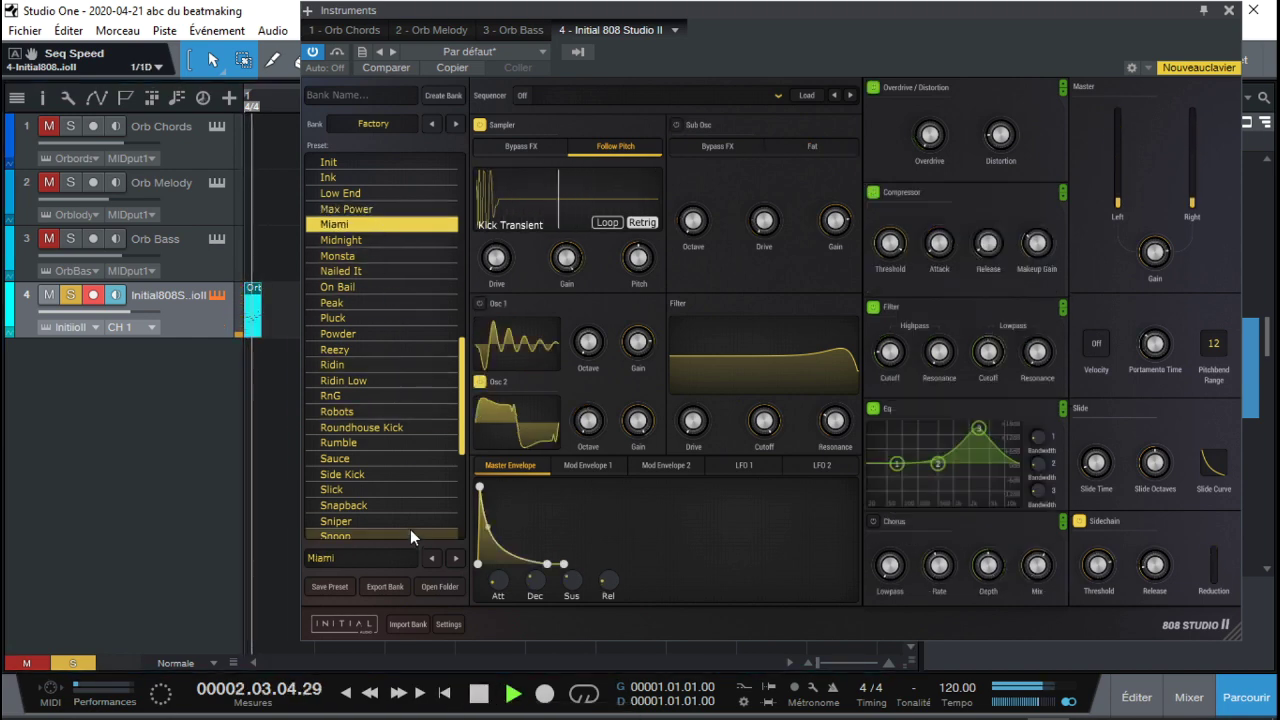
pyautogui.click(381, 239)
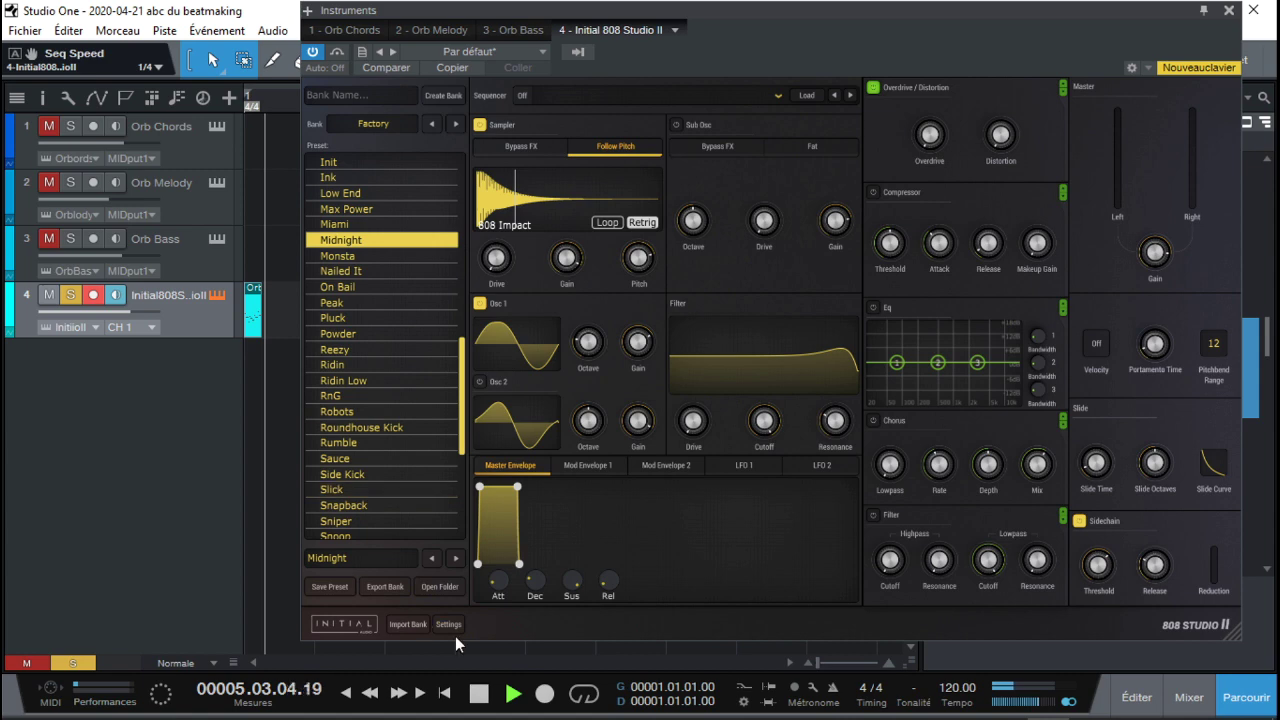
# Close the 808 window, return to the song start and set the loop range from bar 1 to bar 5 over the clip
pyautogui.moveTo(808, 672); pyautogui.dragTo(851, 676)
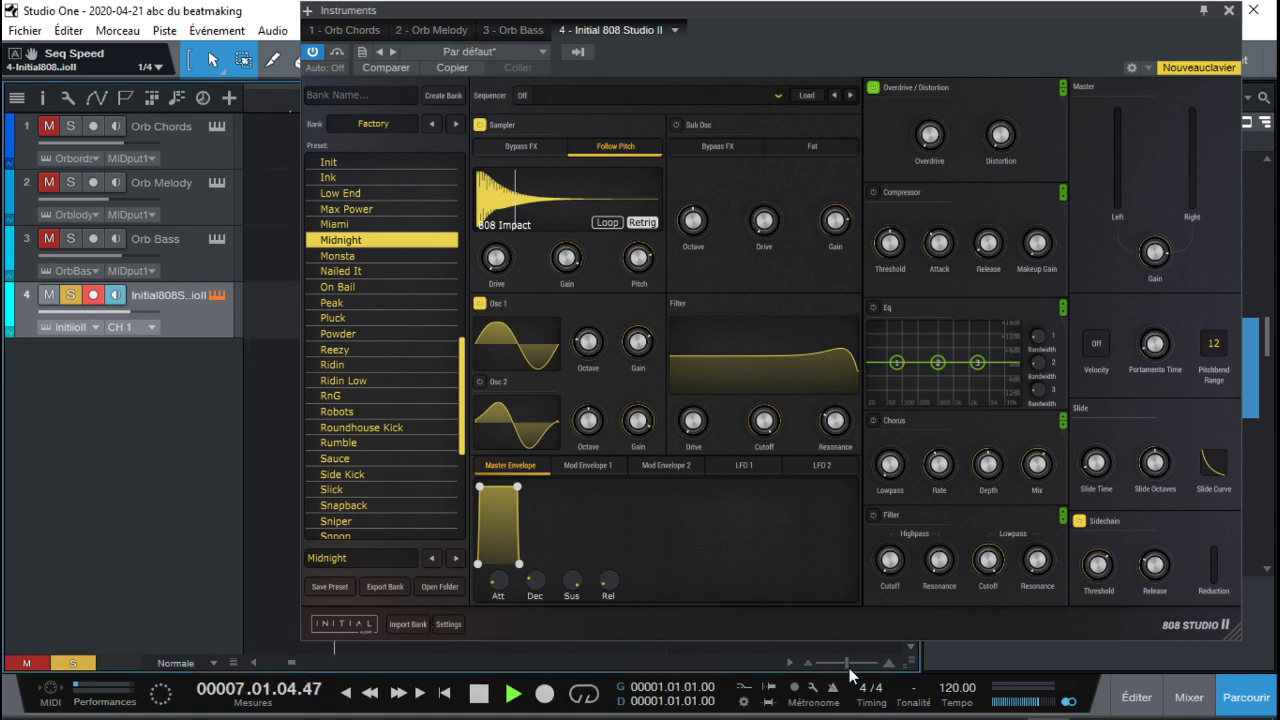
pyautogui.click(1228, 10)
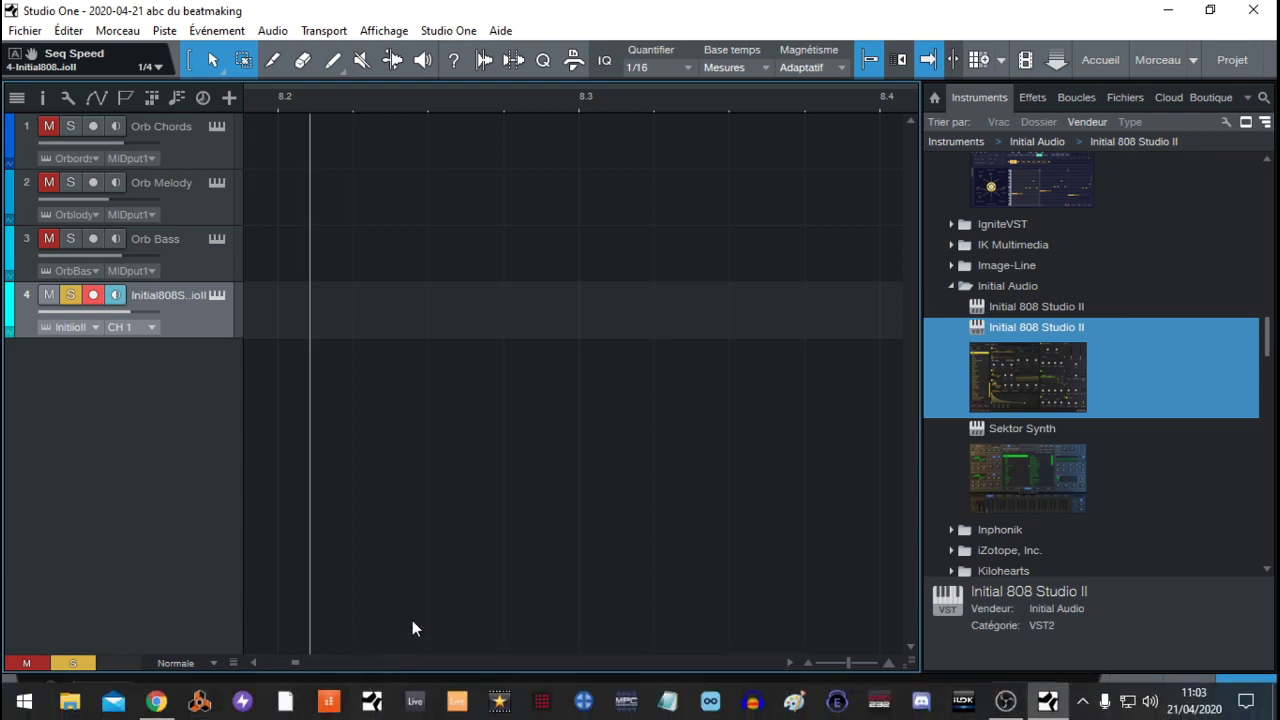
pyautogui.click(446, 694)
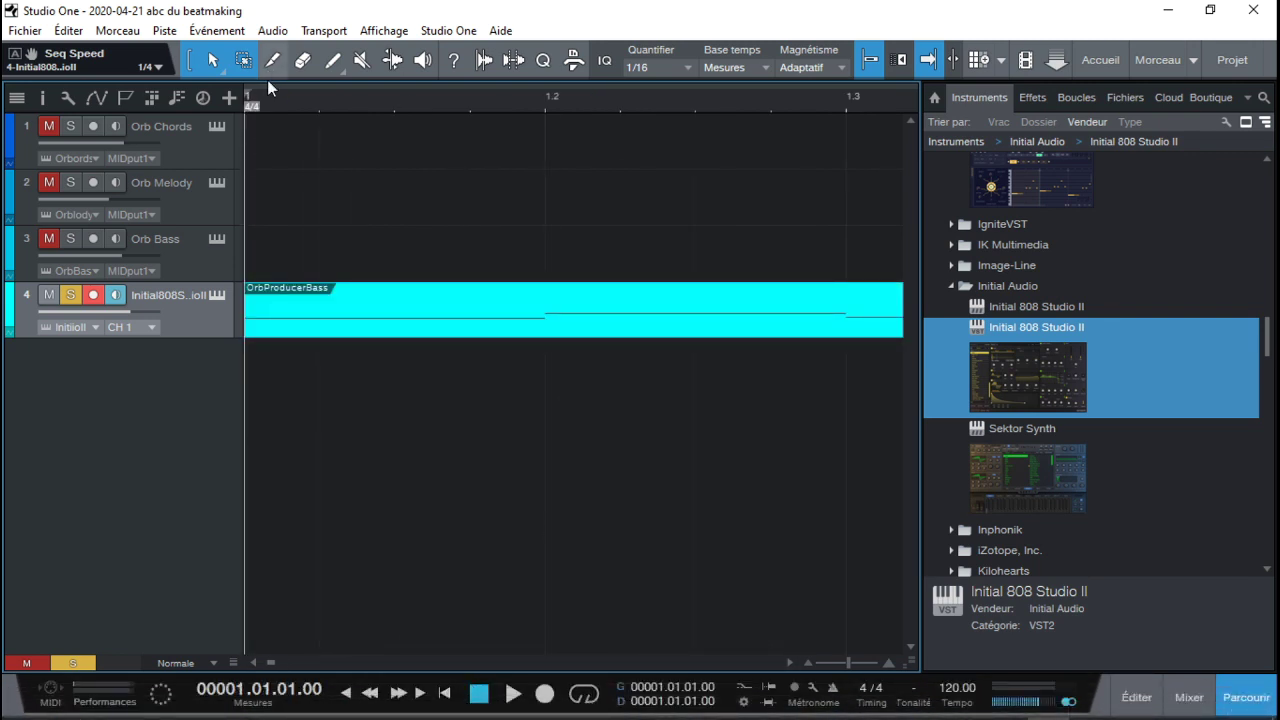
pyautogui.moveTo(252, 100); pyautogui.dragTo(866, 132)
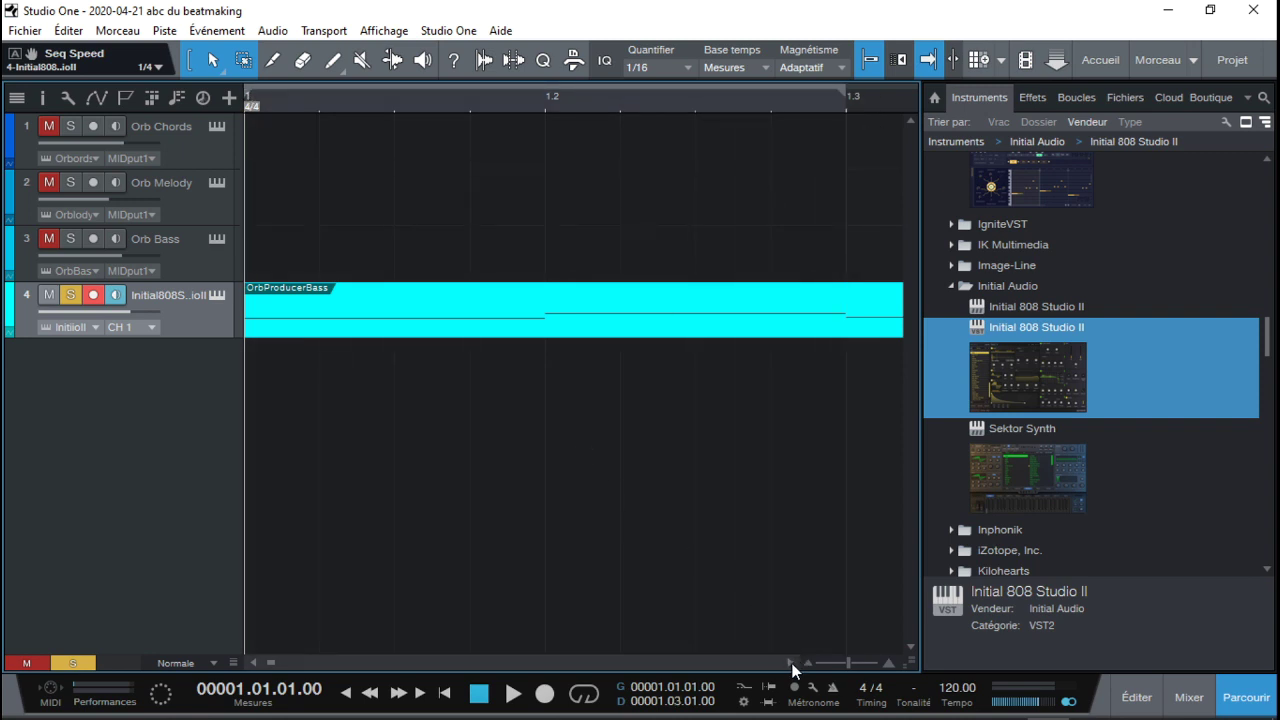
pyautogui.click(844, 661)
pyautogui.moveTo(844, 661); pyautogui.dragTo(834, 661)
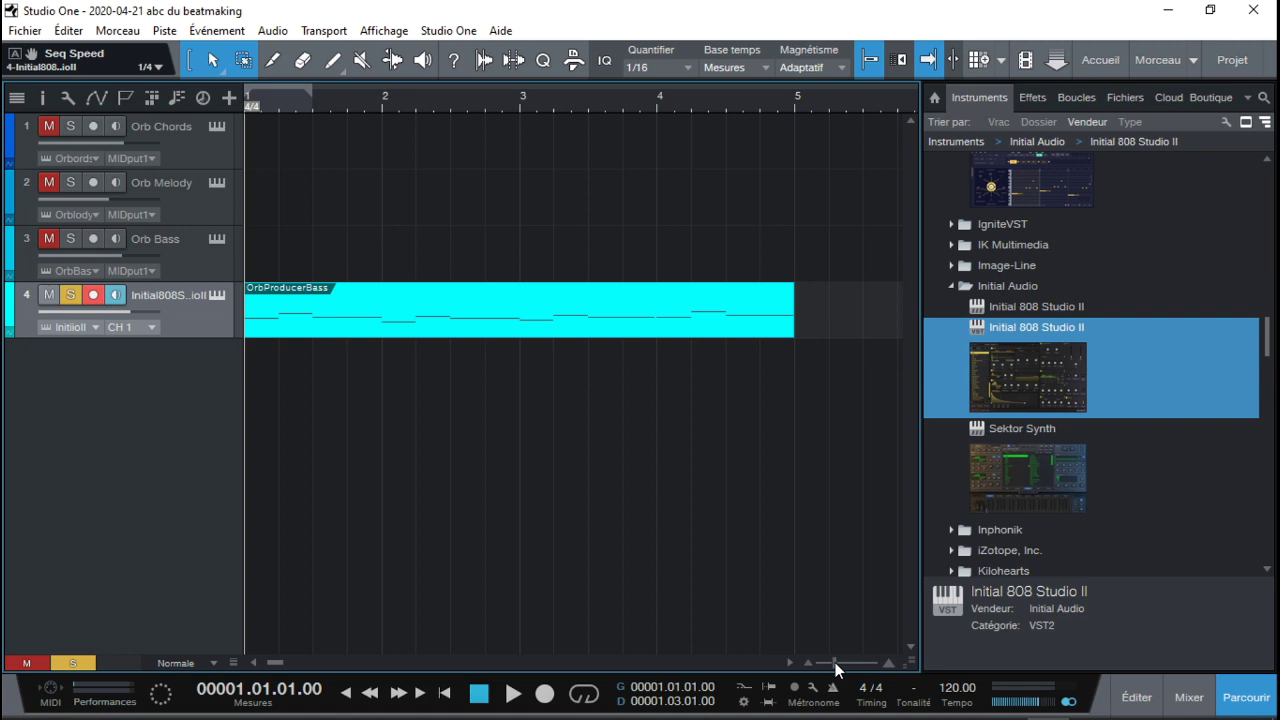
pyautogui.moveTo(315, 96); pyautogui.dragTo(835, 96)
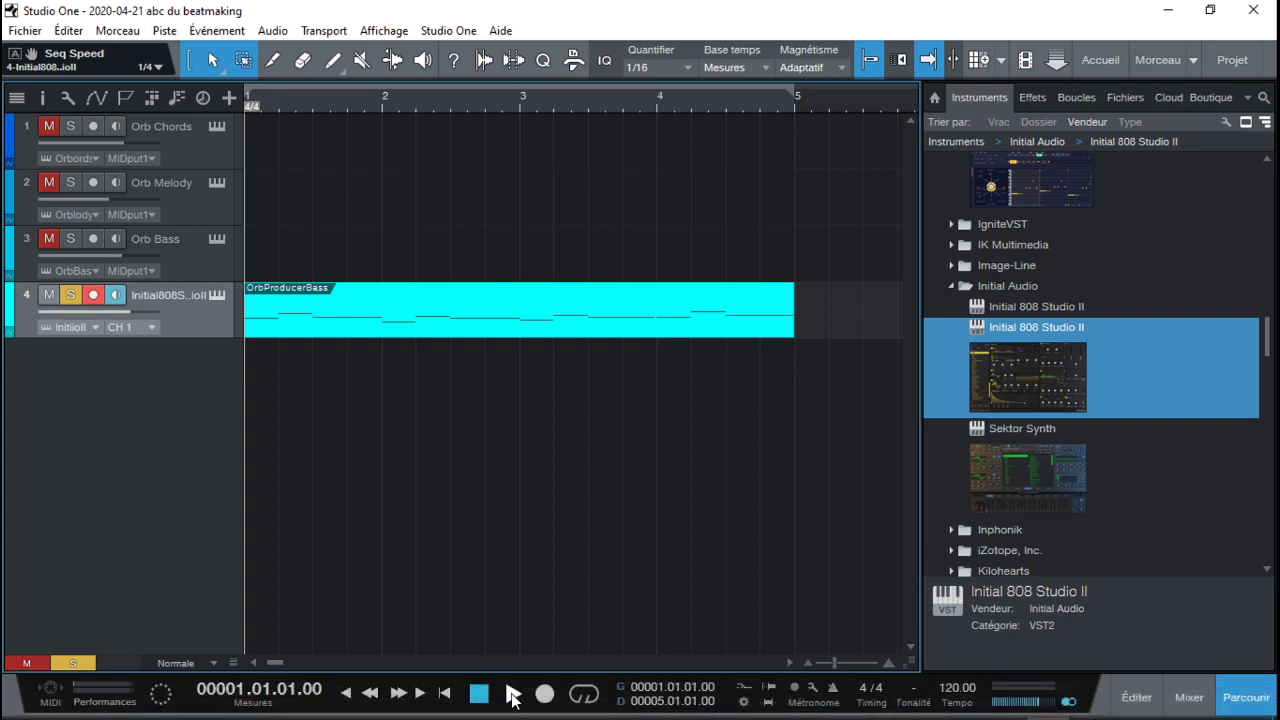
# Start playback, try the 808 presets Monsta, Nailed It and On Bail, and turn on looping
pyautogui.click(513, 697)
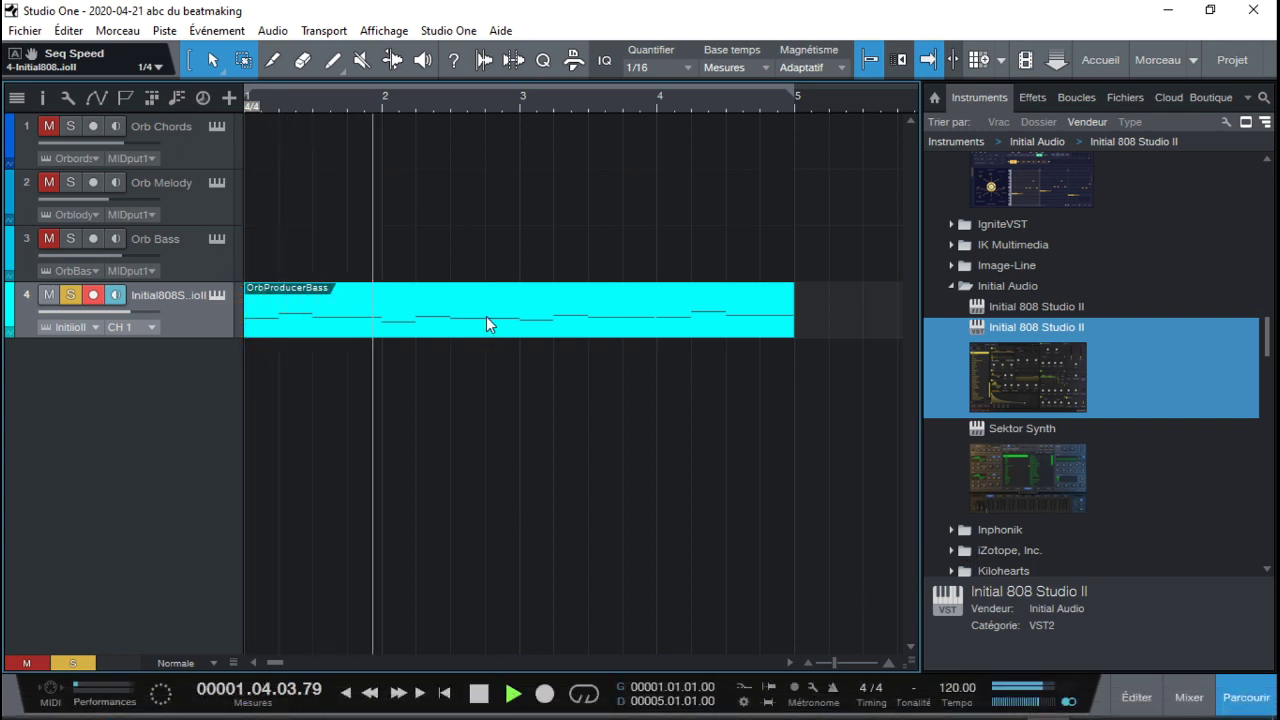
pyautogui.click(215, 296)
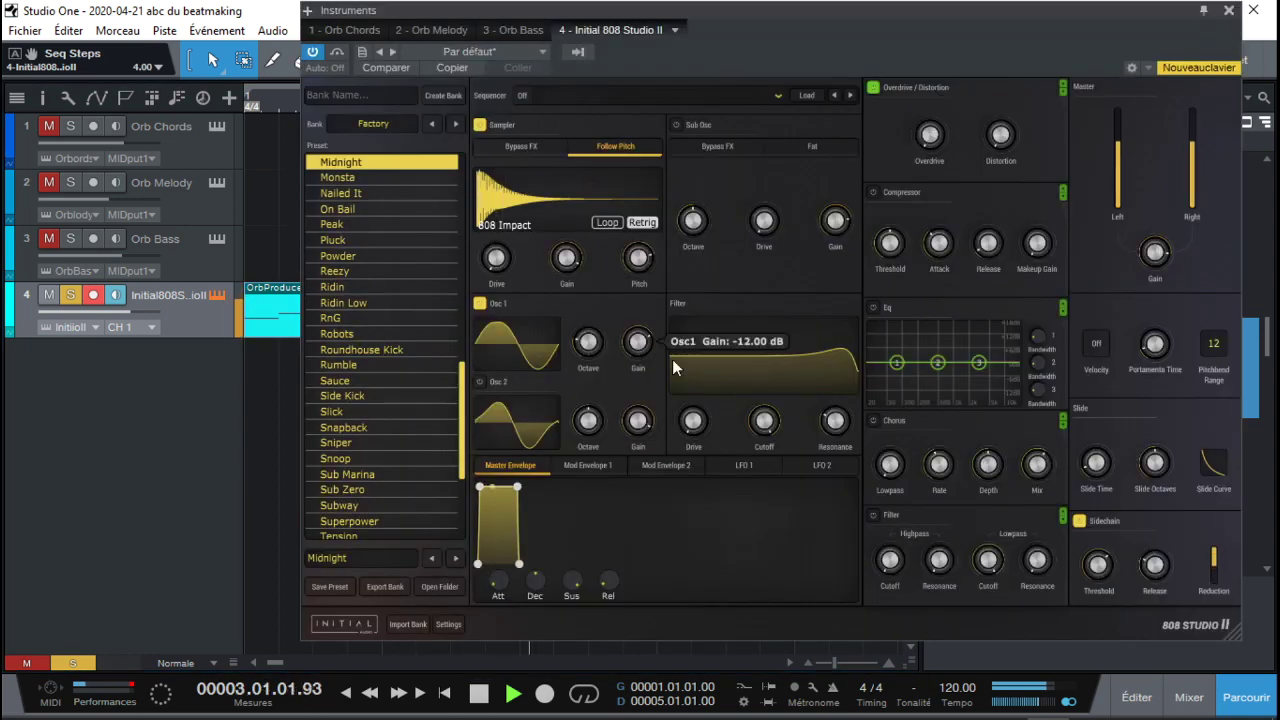
pyautogui.click(373, 180)
pyautogui.click(381, 195)
pyautogui.click(380, 209)
pyautogui.click(590, 698)
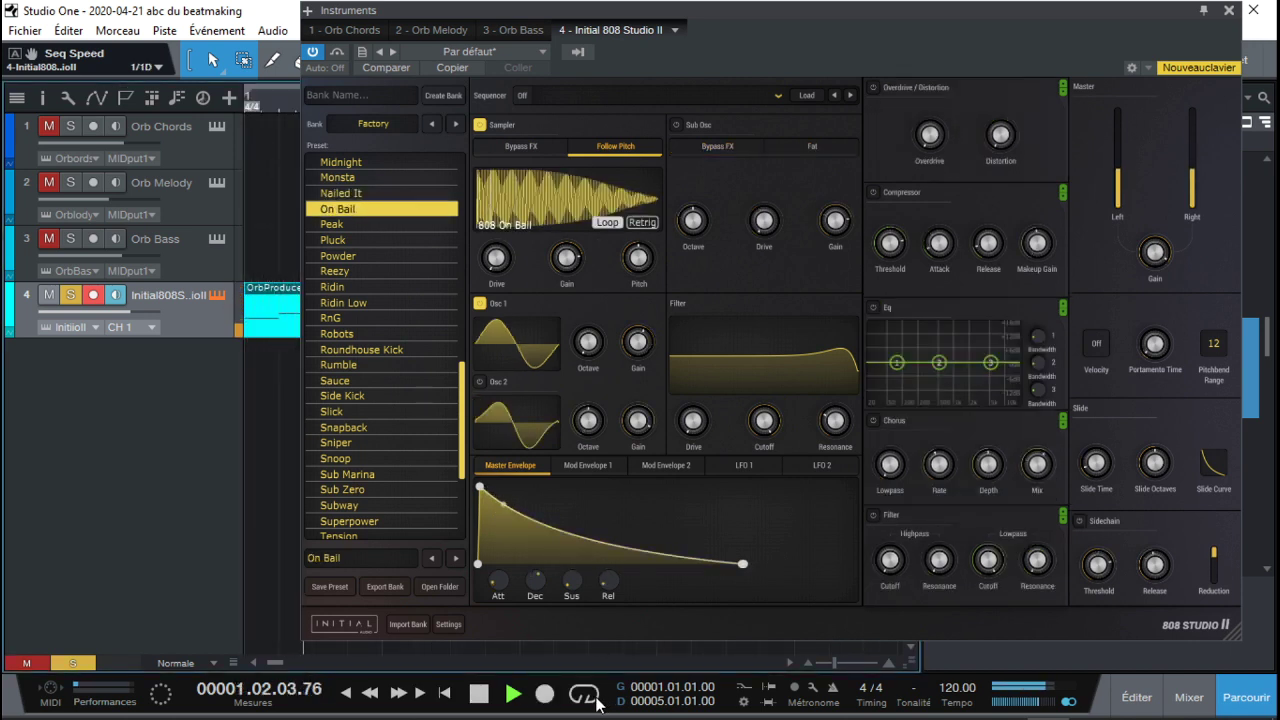
# Compare further 808 presets over the loop, including Pluck, Monsta and Miami, and settle on Midnight
pyautogui.click(379, 223)
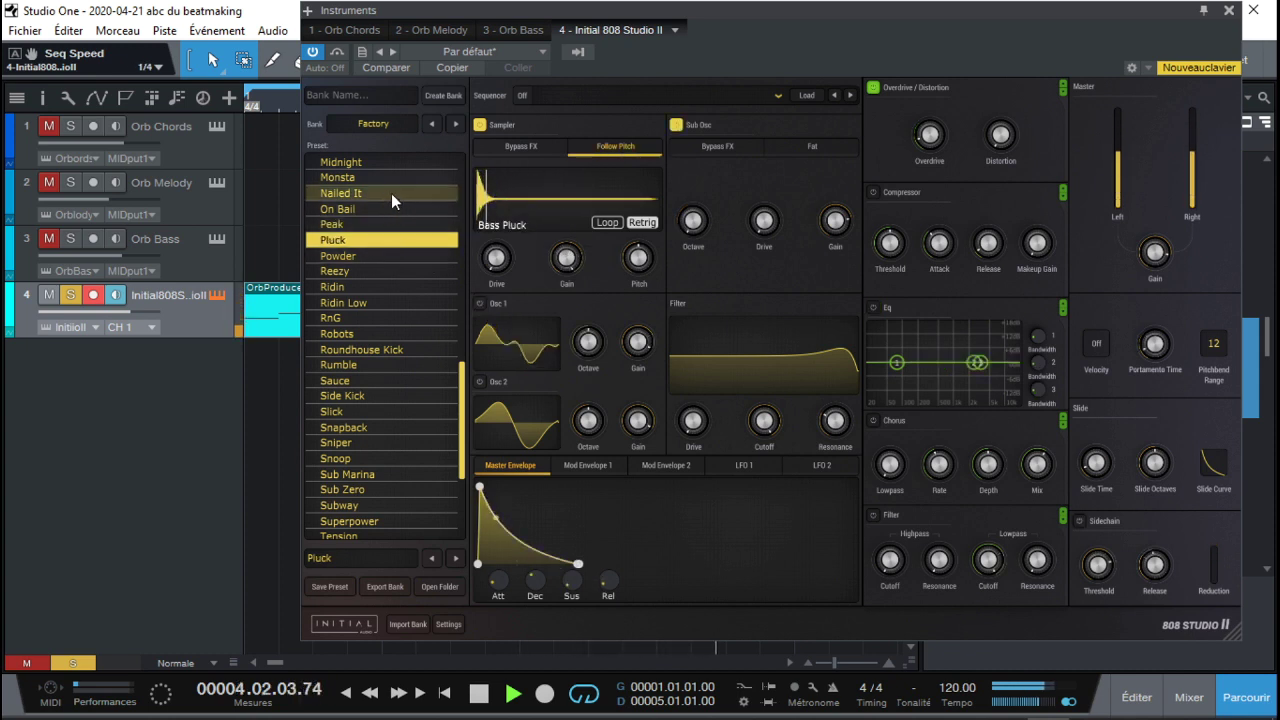
pyautogui.click(391, 194)
pyautogui.click(380, 173)
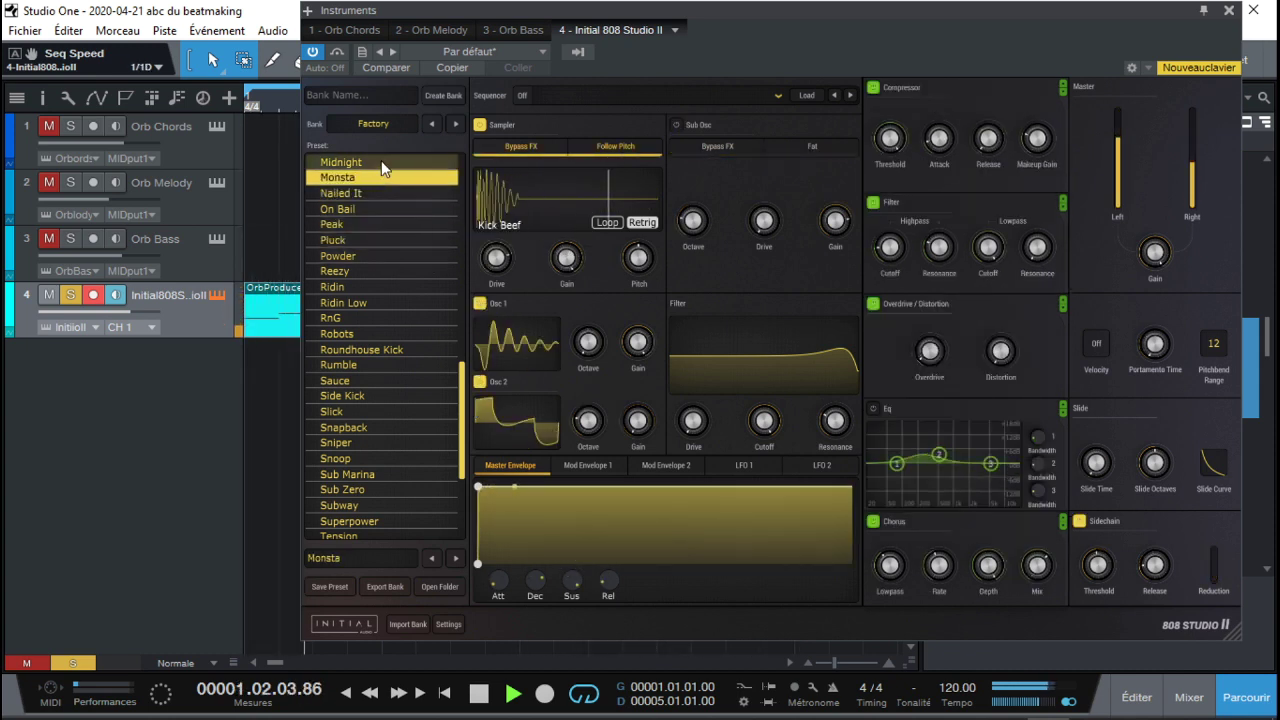
pyautogui.click(381, 161)
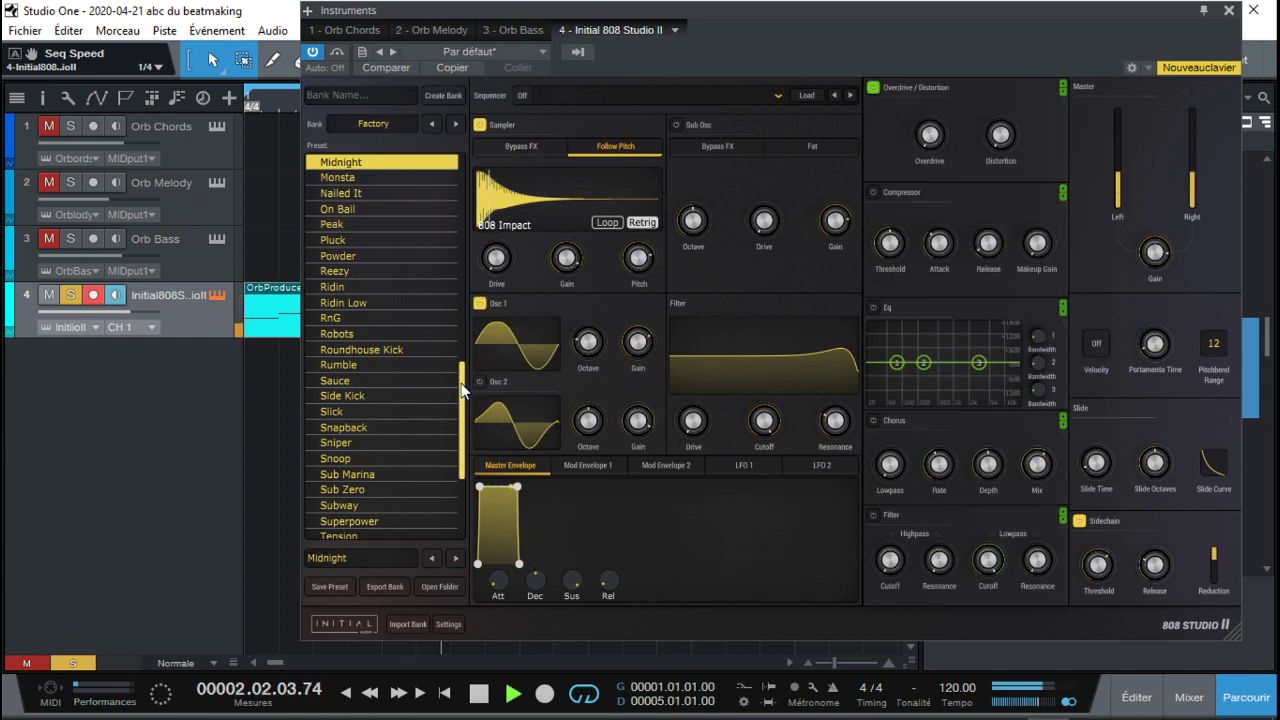
pyautogui.moveTo(464, 390); pyautogui.dragTo(464, 324)
pyautogui.click(413, 347)
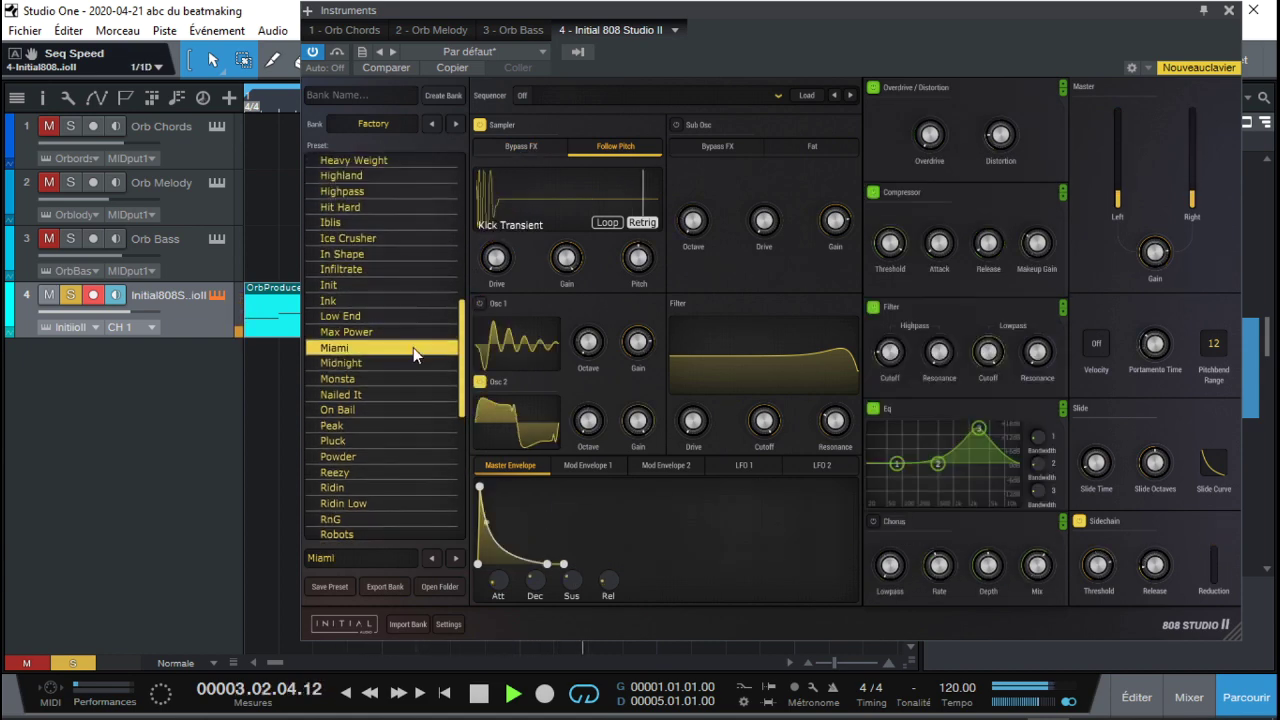
pyautogui.click(406, 362)
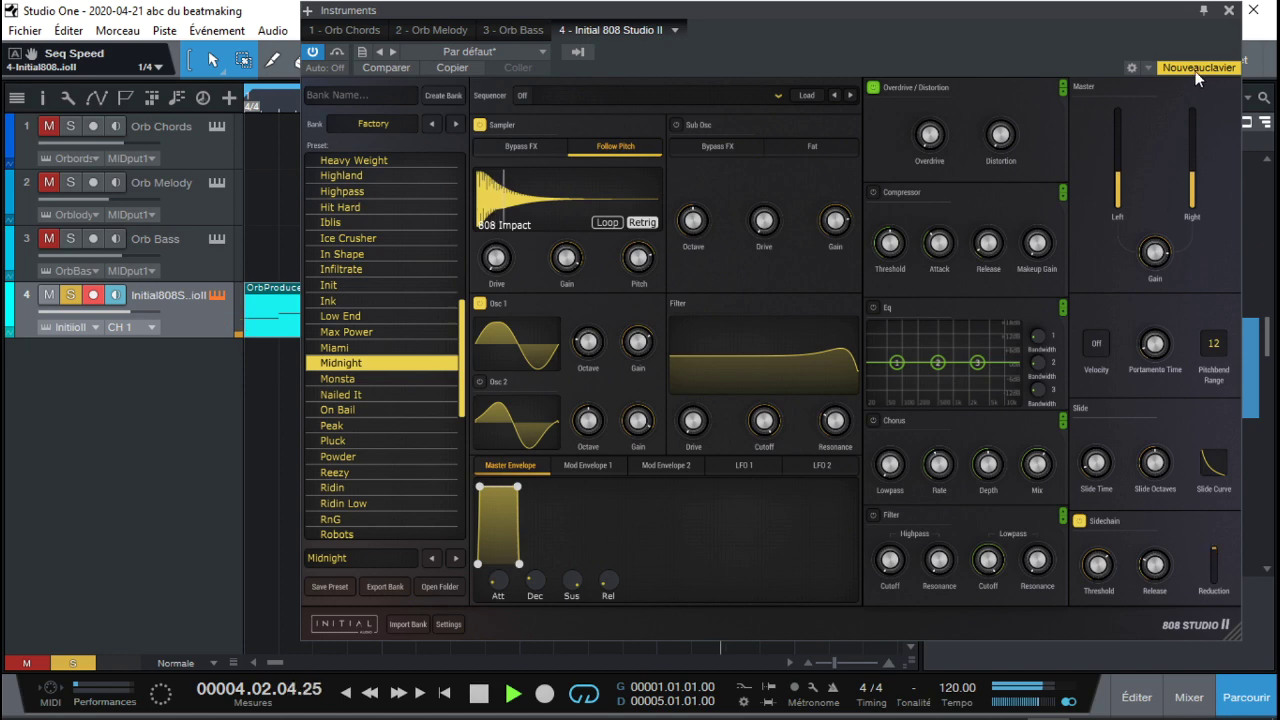
# Close the 808 window, stop playback and open the OrbProducerBass clip in the note editor
pyautogui.click(1228, 10)
pyautogui.press('space')
pyautogui.doubleClick(604, 331)
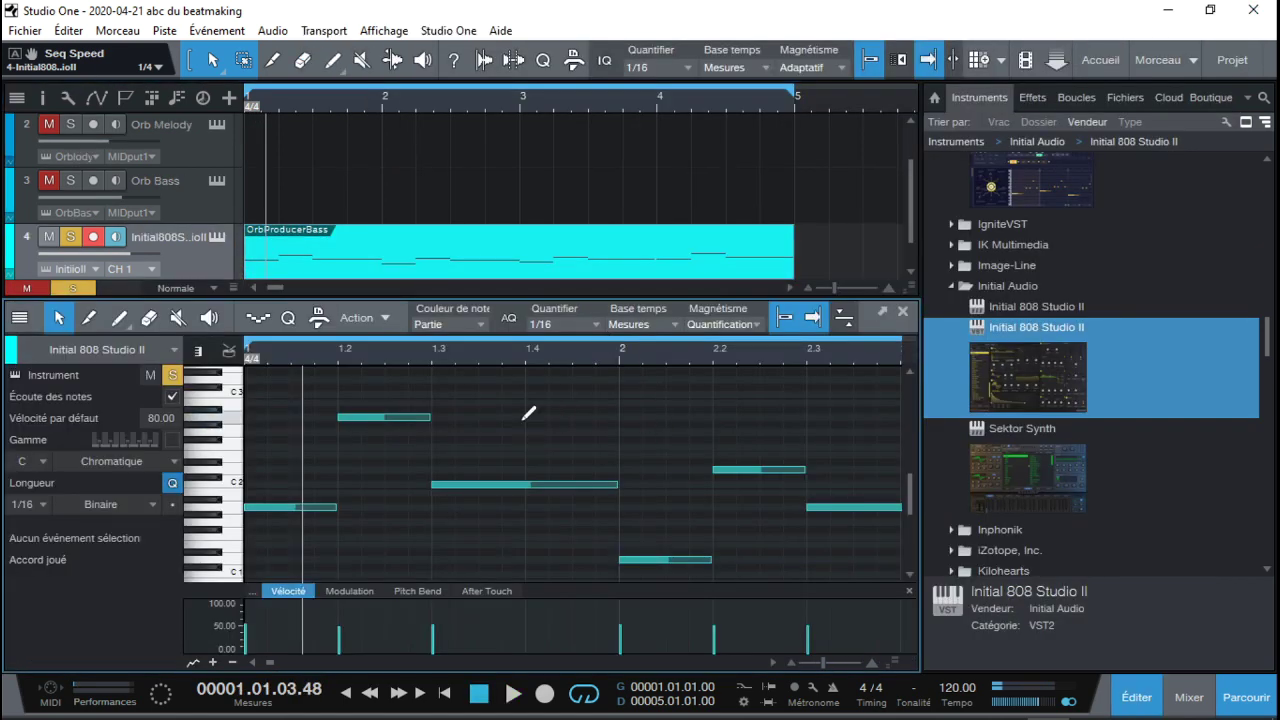
# Hide the browser, transpose all notes of the bass clip up one octave and start playback
pyautogui.hotkey('ctrl', 'a')
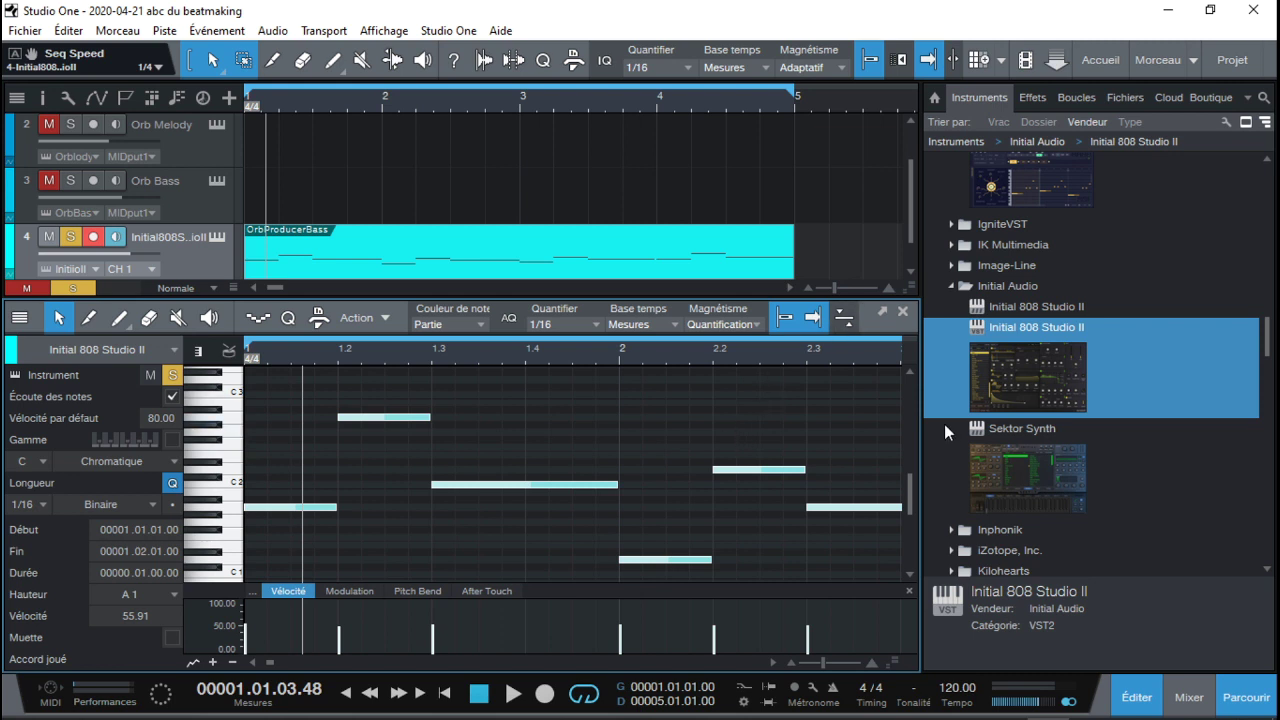
pyautogui.click(1258, 693)
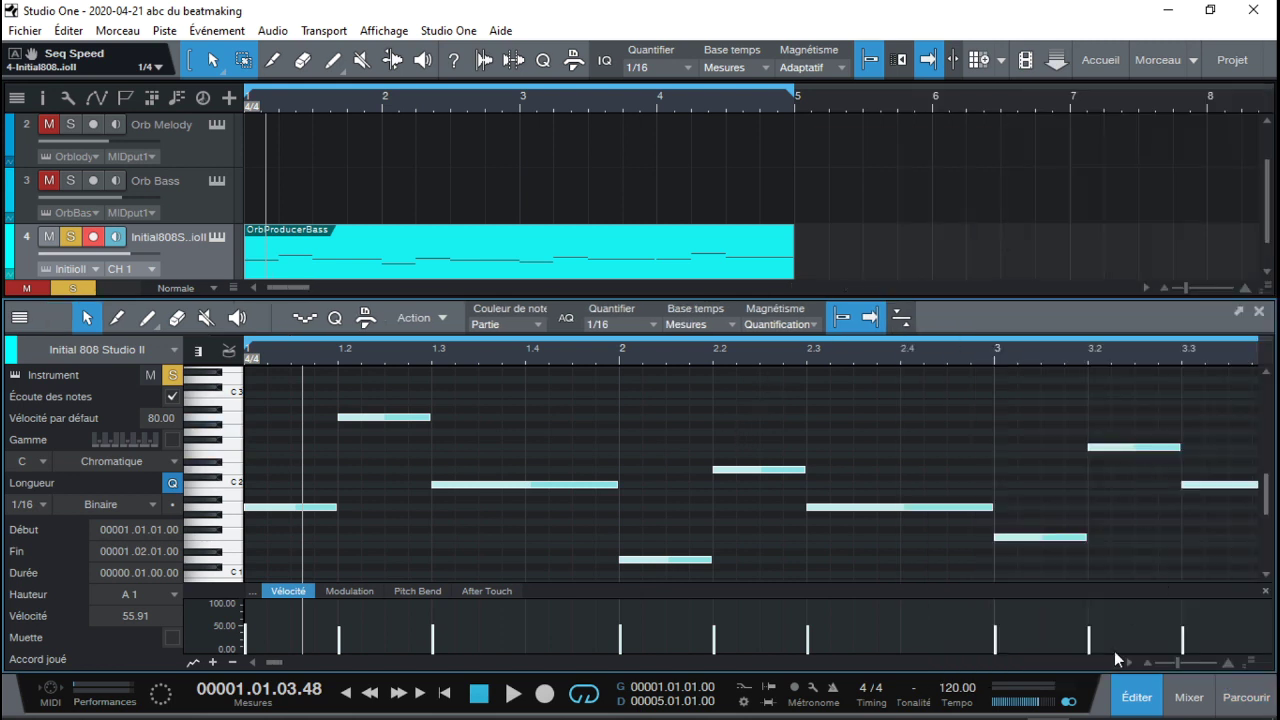
pyautogui.moveTo(1176, 668); pyautogui.dragTo(1168, 670)
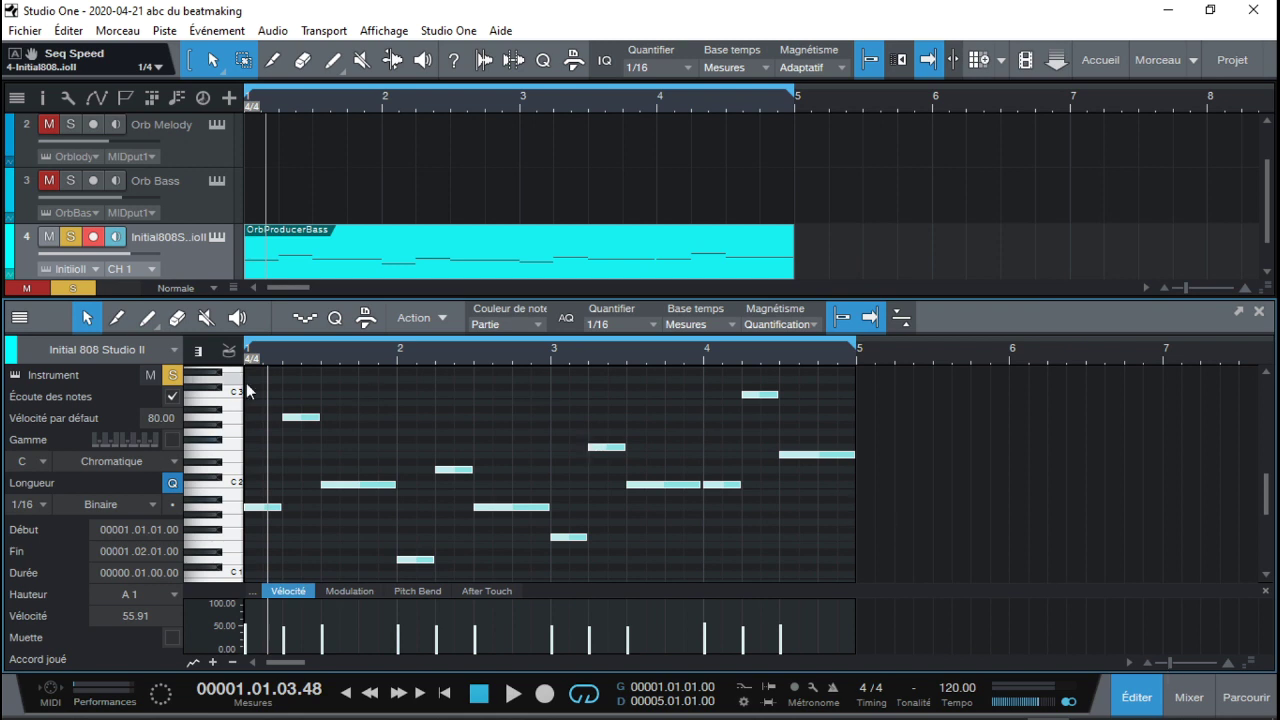
pyautogui.click(252, 506)
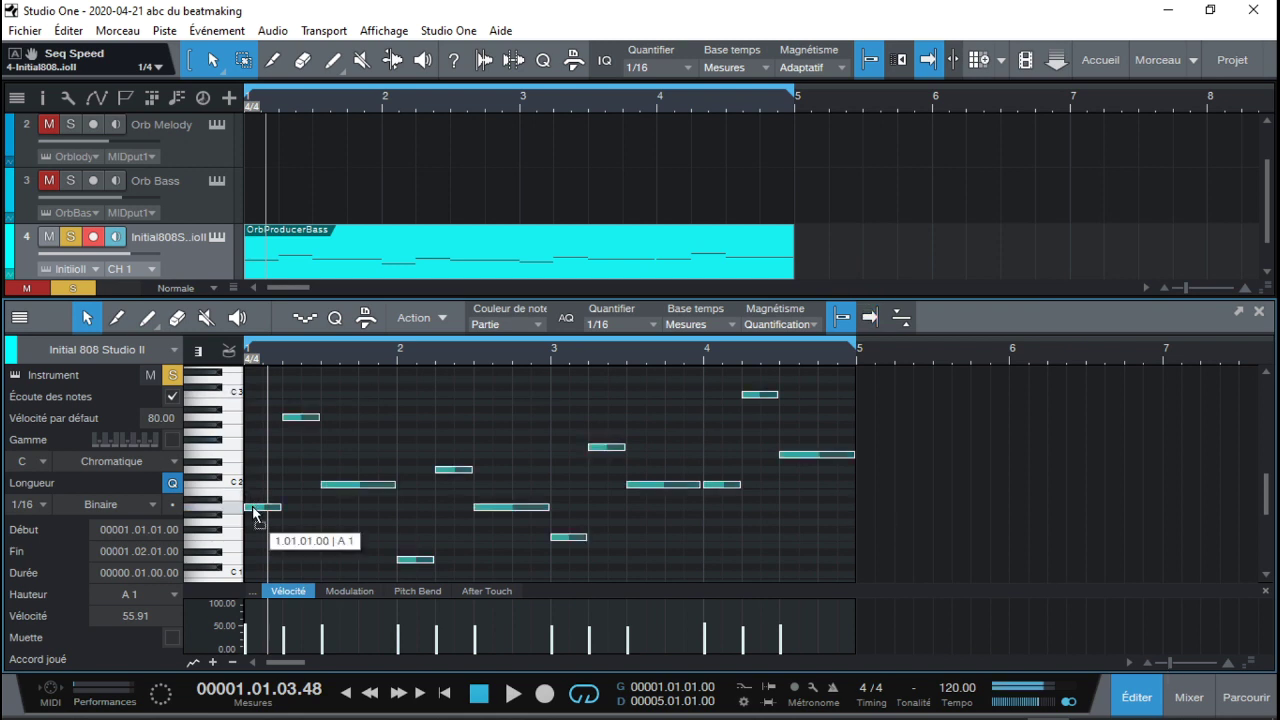
pyautogui.moveTo(253, 508); pyautogui.dragTo(252, 417)
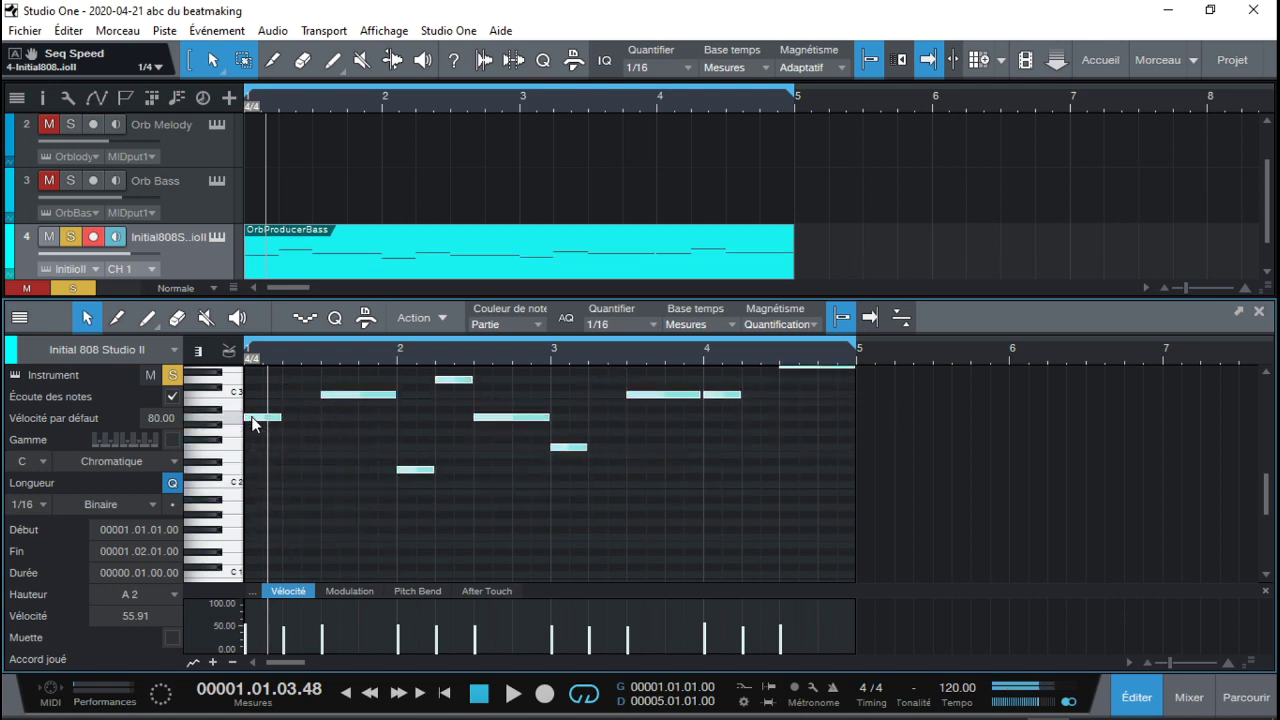
pyautogui.press('space')
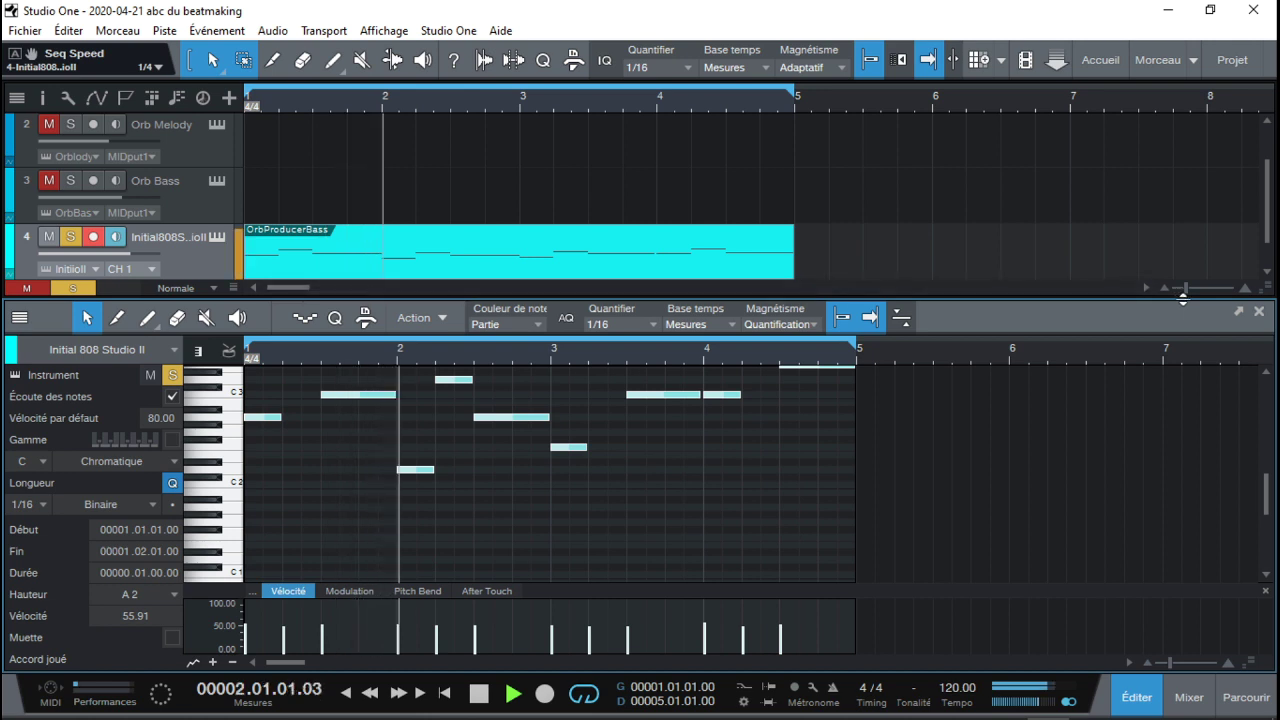
# Enlarge the note editor, add a C4 note at 1.04.01 with length 0.00.02.00 and play the clip
pyautogui.scroll(3, 1265, 477)
pyautogui.scroll(1, 1265, 477)
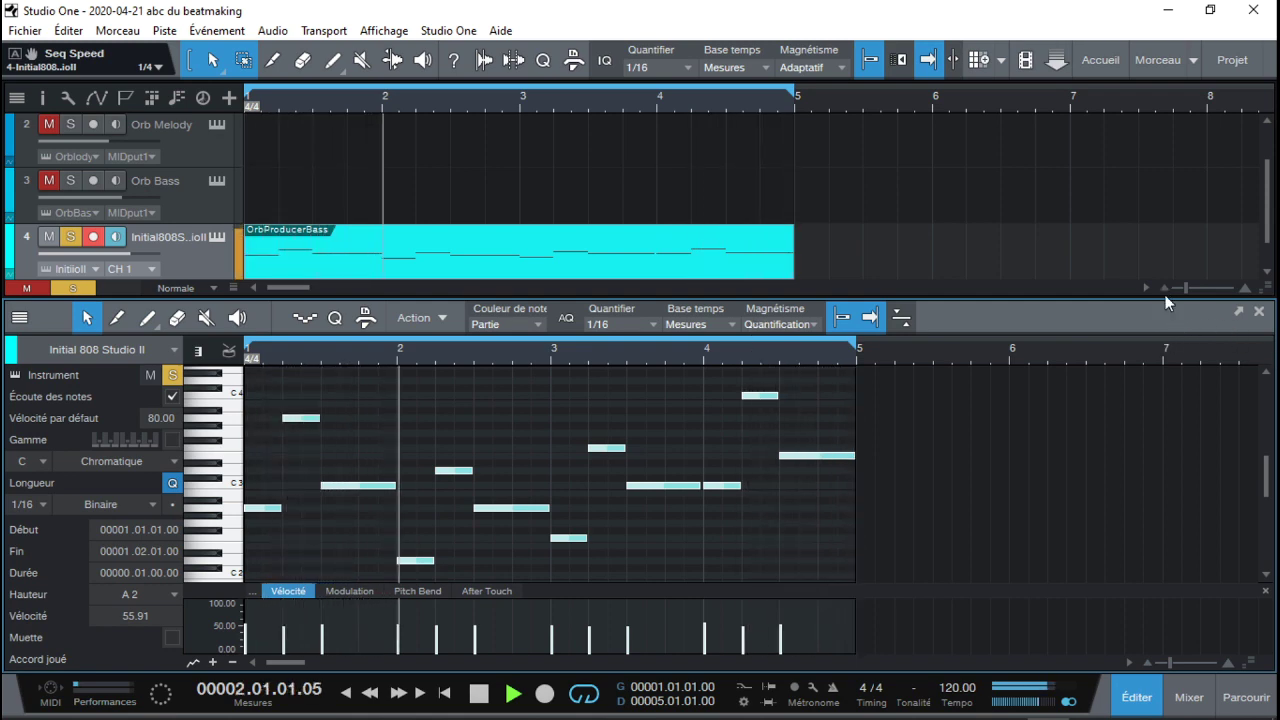
pyautogui.moveTo(1165, 297); pyautogui.dragTo(1136, 147)
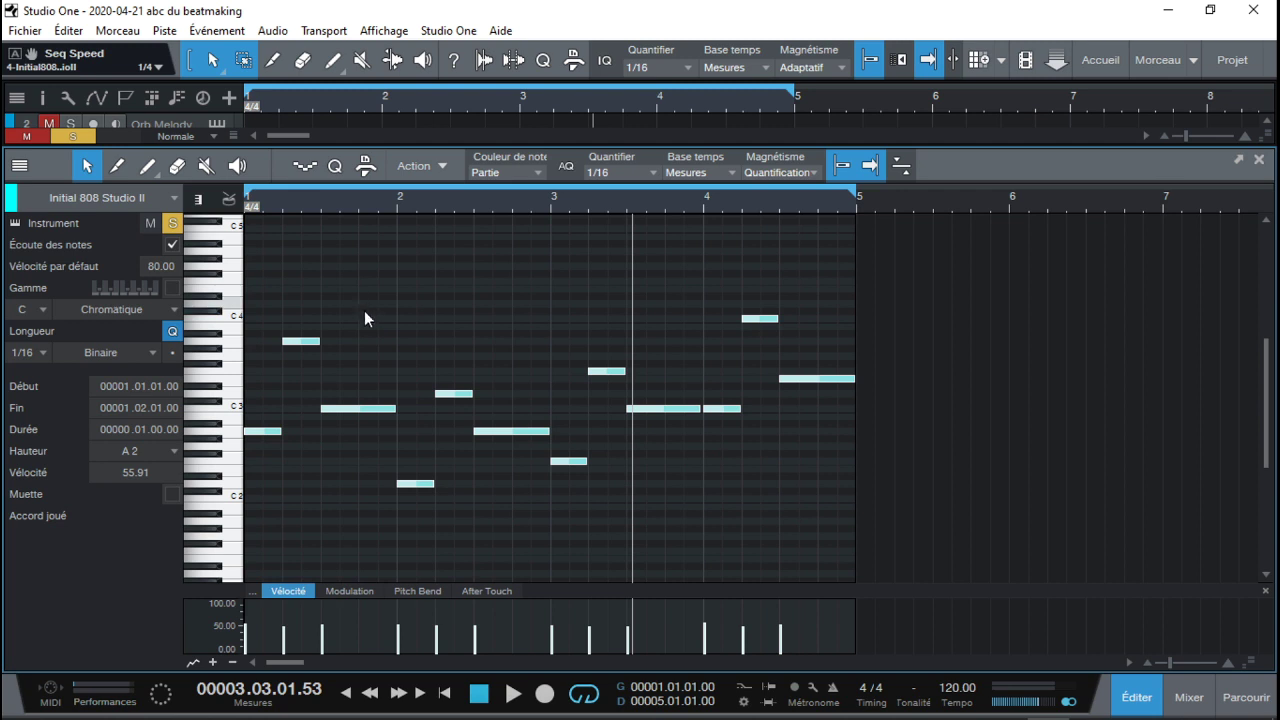
pyautogui.click(353, 410)
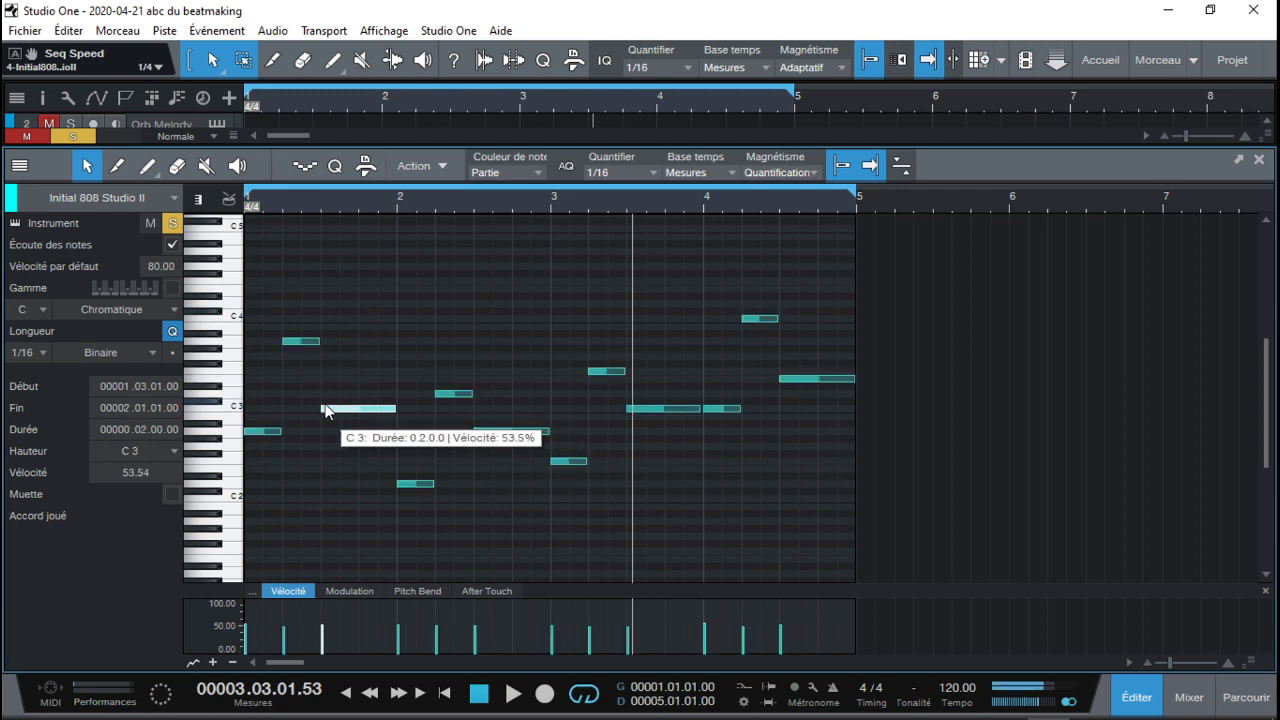
pyautogui.doubleClick(362, 316)
pyautogui.moveTo(376, 321); pyautogui.dragTo(380, 322)
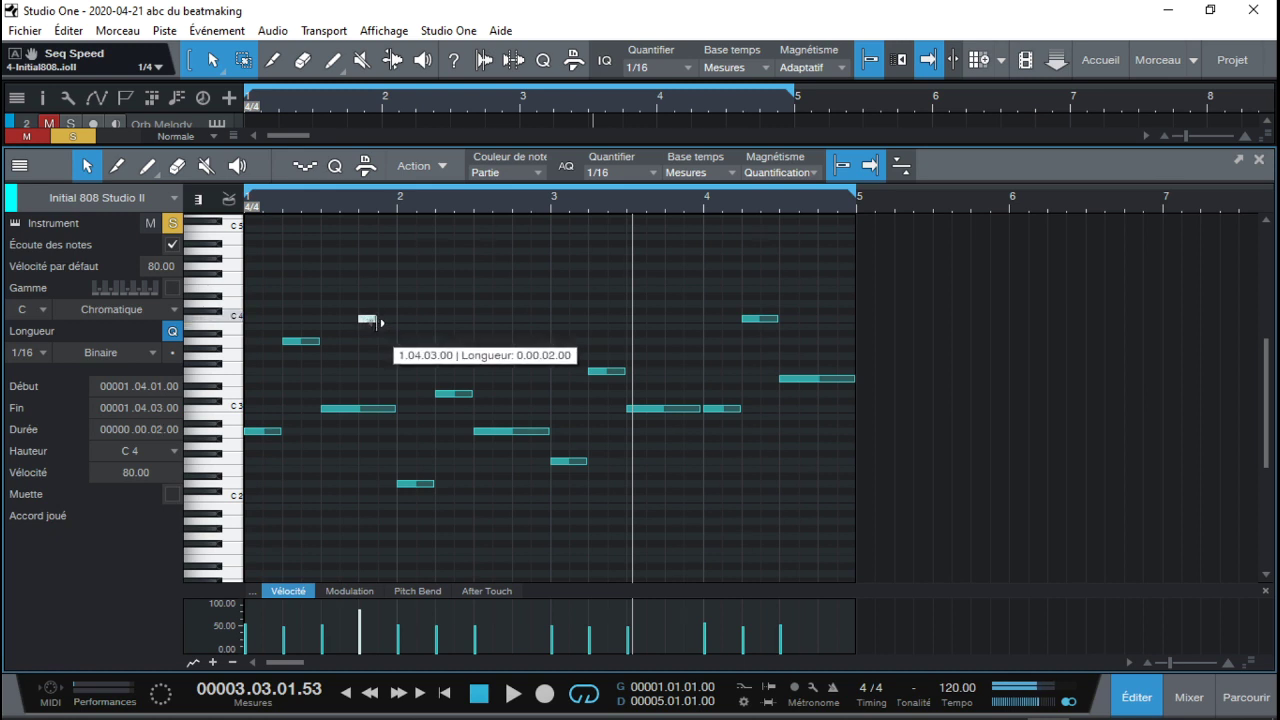
pyautogui.press('space')
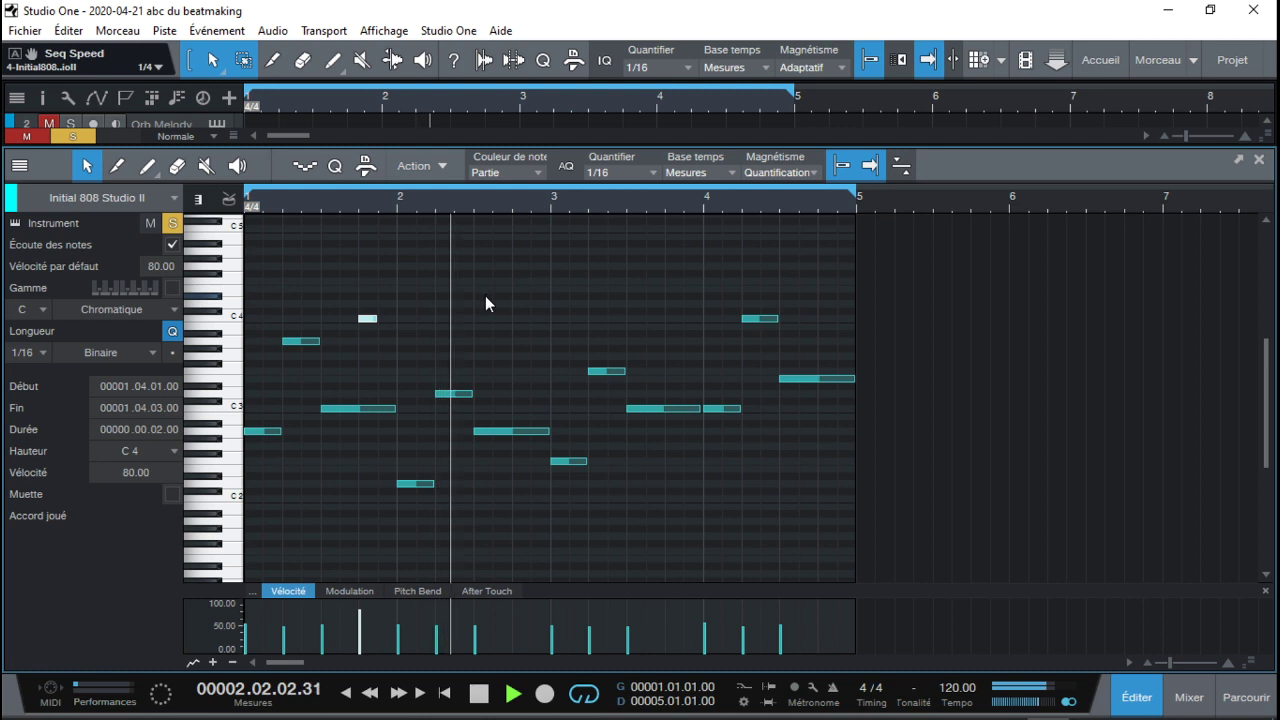
# Add short A3, C4 and F4 notes late in bars 2, 3 and 4 and play the clip from the start
pyautogui.press('space')
pyautogui.doubleClick(523, 343)
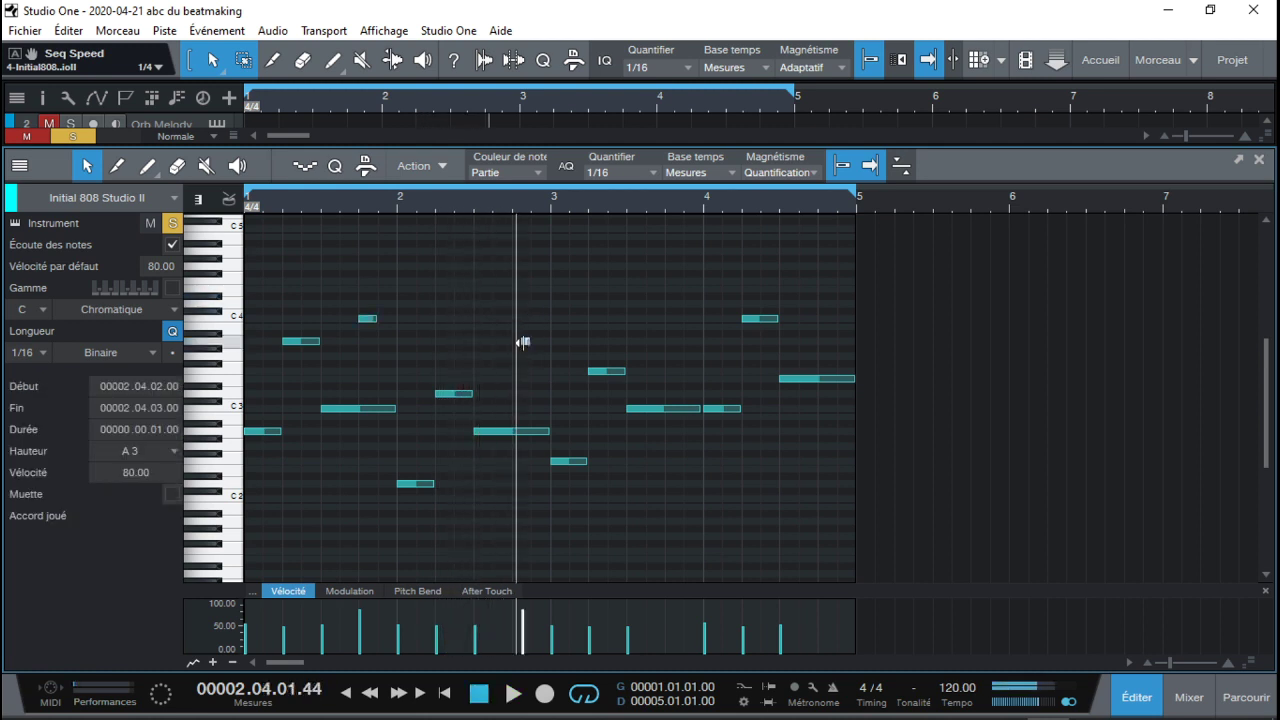
pyautogui.doubleClick(650, 320)
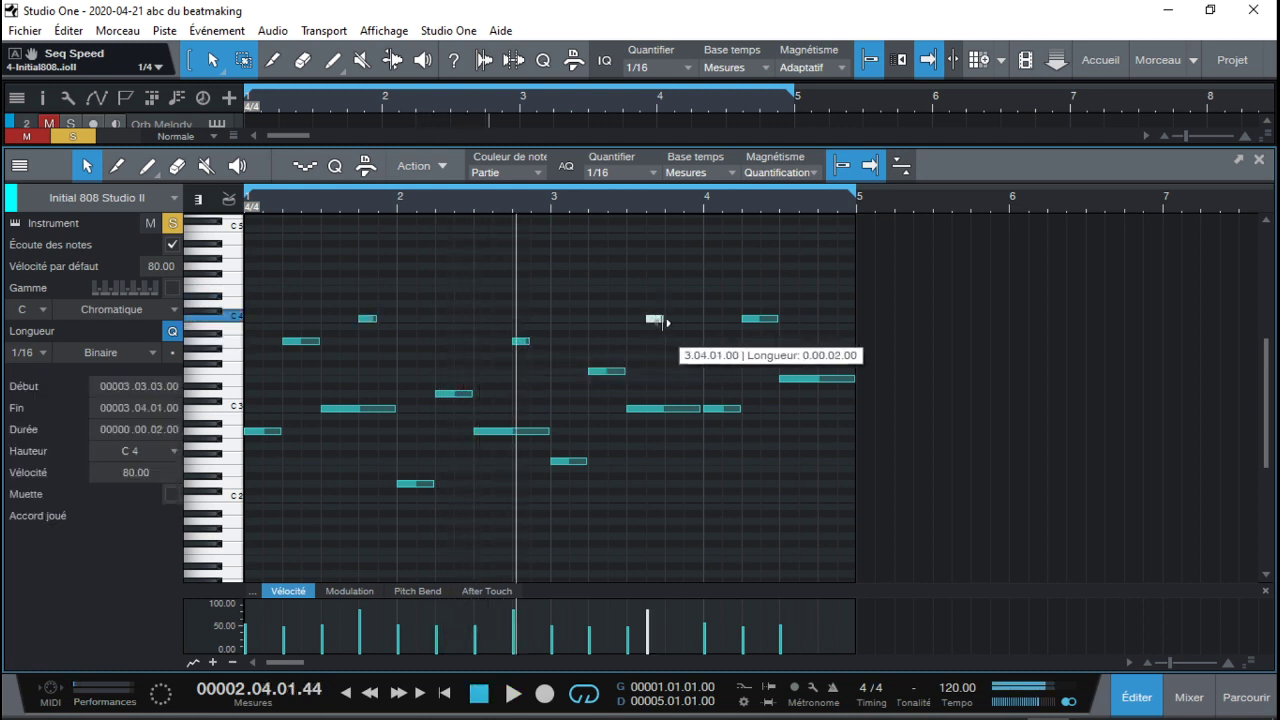
pyautogui.doubleClick(845, 284)
pyautogui.moveTo(842, 282); pyautogui.dragTo(836, 283)
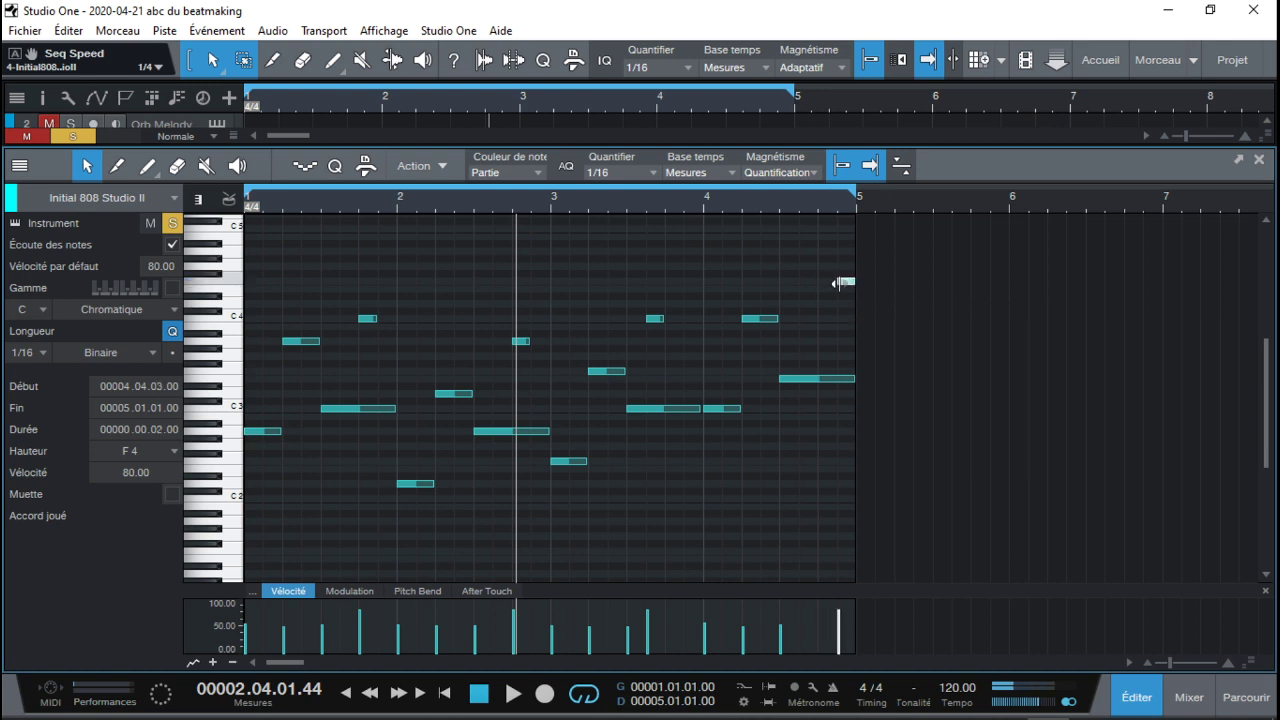
pyautogui.press(',')
pyautogui.press('space')
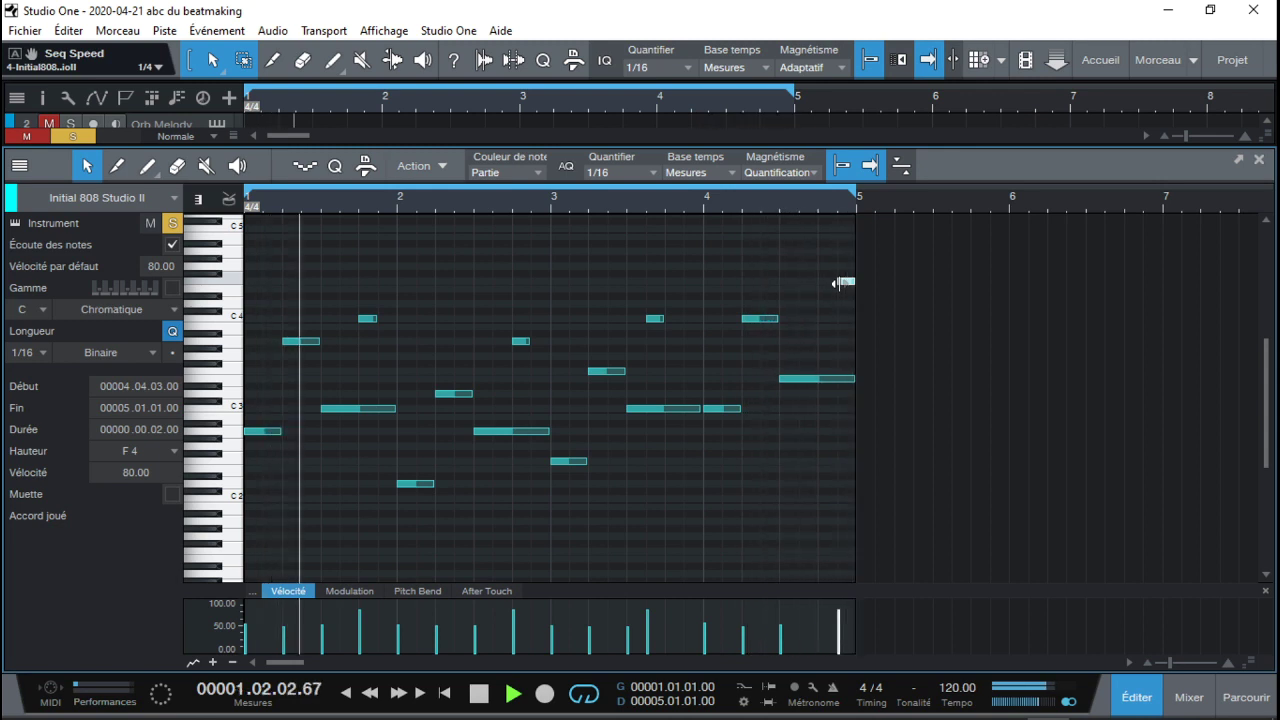
# Close the note editor and open the Initial 808 Studio II window
pyautogui.click(1259, 160)
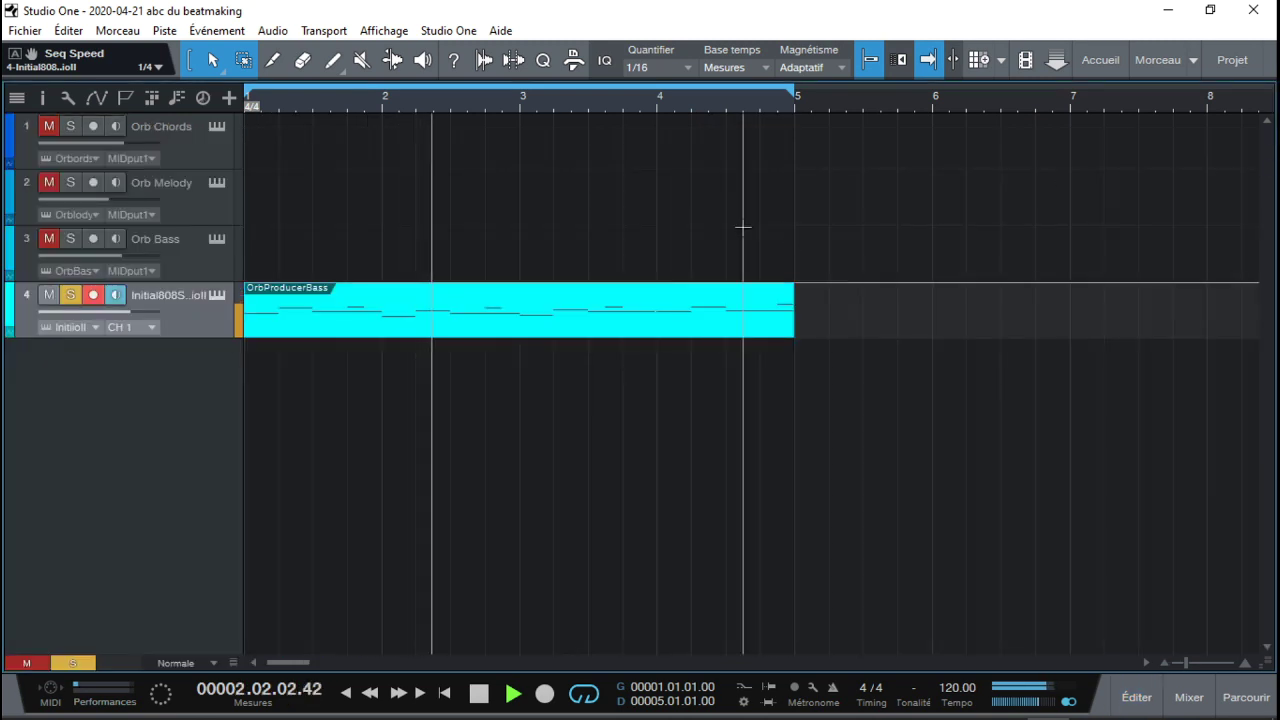
pyautogui.click(217, 295)
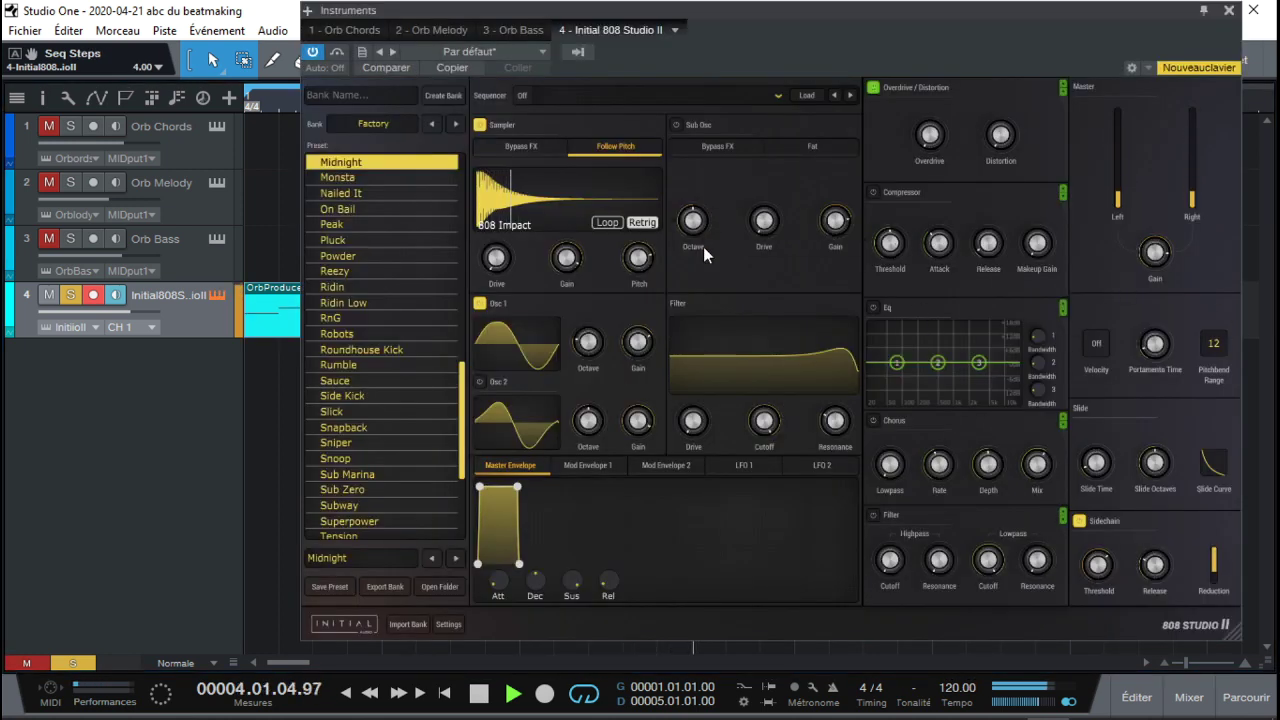
pyautogui.moveTo(764, 420); pyautogui.dragTo(769, 470)
pyautogui.click(783, 150)
pyautogui.click(676, 125)
pyautogui.moveTo(691, 228); pyautogui.dragTo(685, 269)
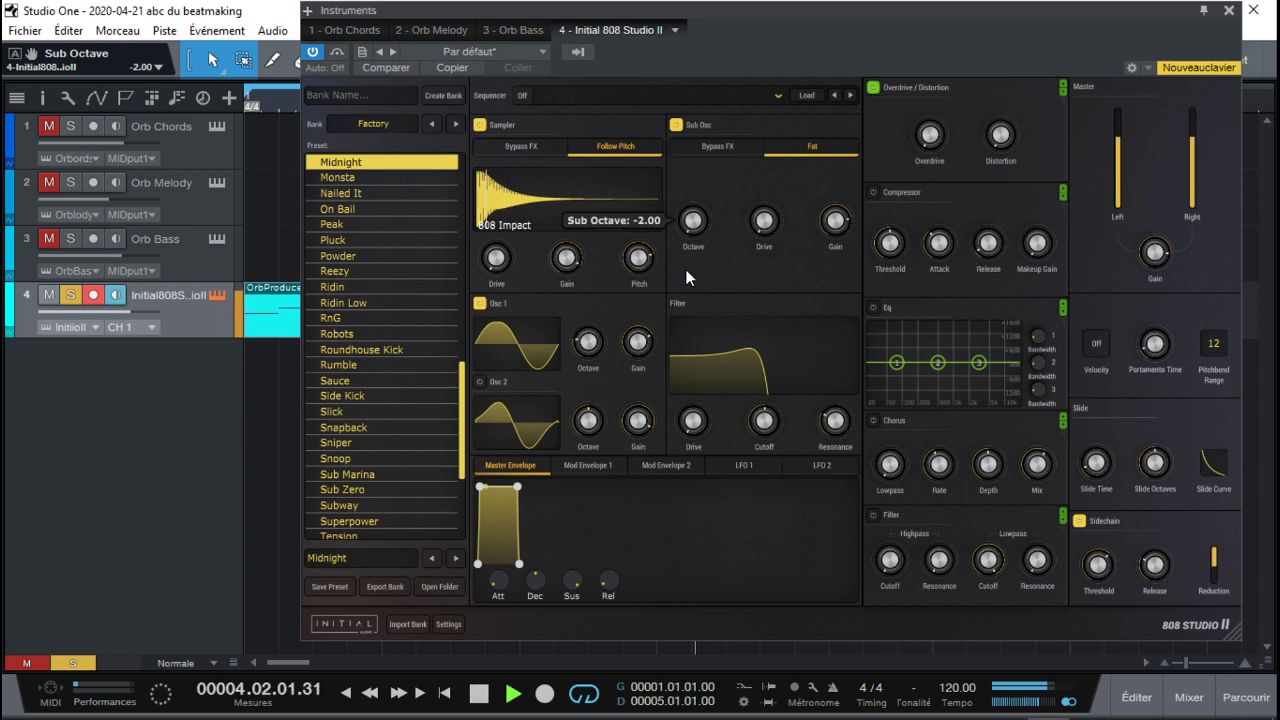
pyautogui.moveTo(835, 221); pyautogui.dragTo(836, 252)
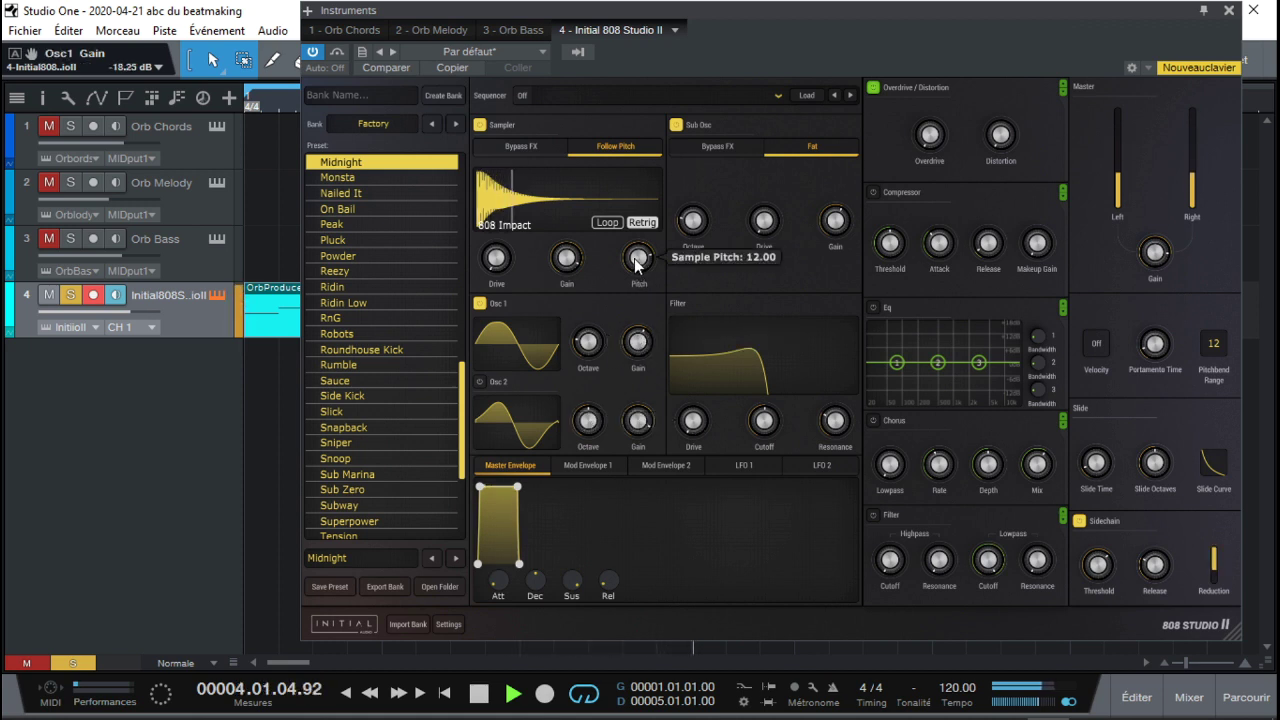
pyautogui.moveTo(634, 271); pyautogui.dragTo(636, 268)
pyautogui.click(368, 166)
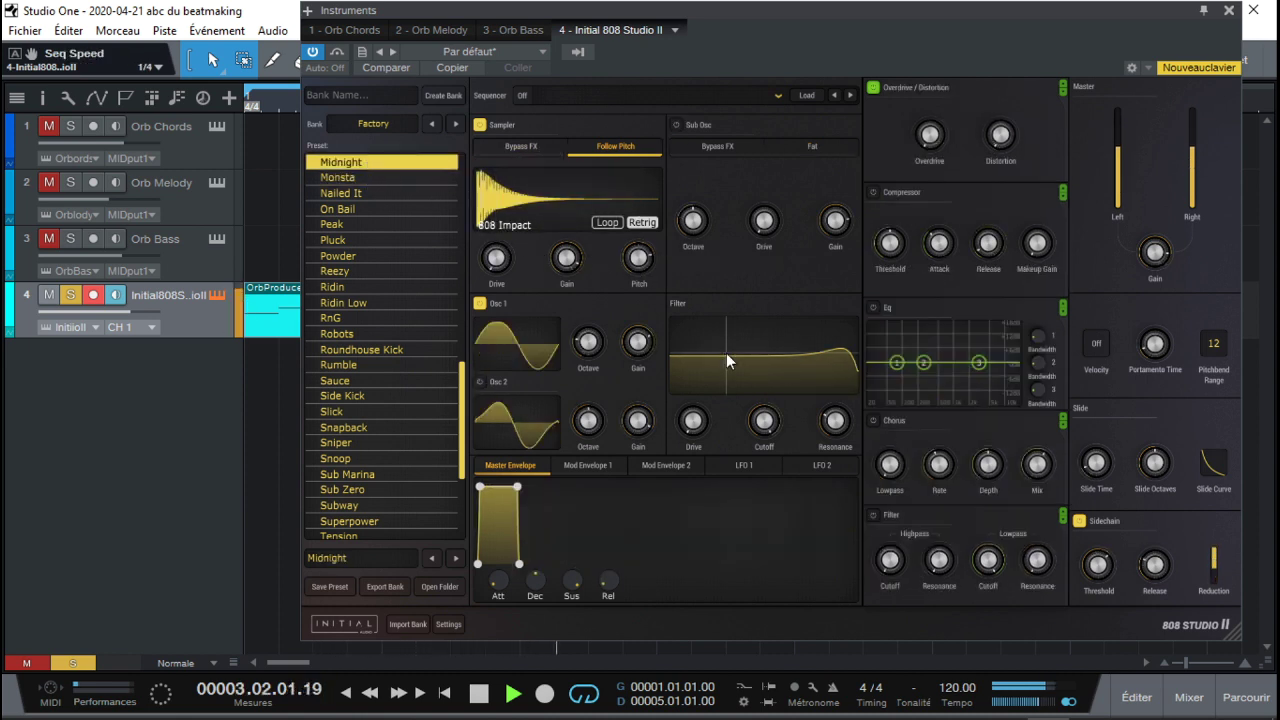
# Enable the fat sub oscillator, lower its octave, set its gain to about -6 dB, and reduce the filter cutoff with resonance at 8.8%
pyautogui.click(675, 125)
pyautogui.moveTo(704, 234); pyautogui.dragTo(698, 253)
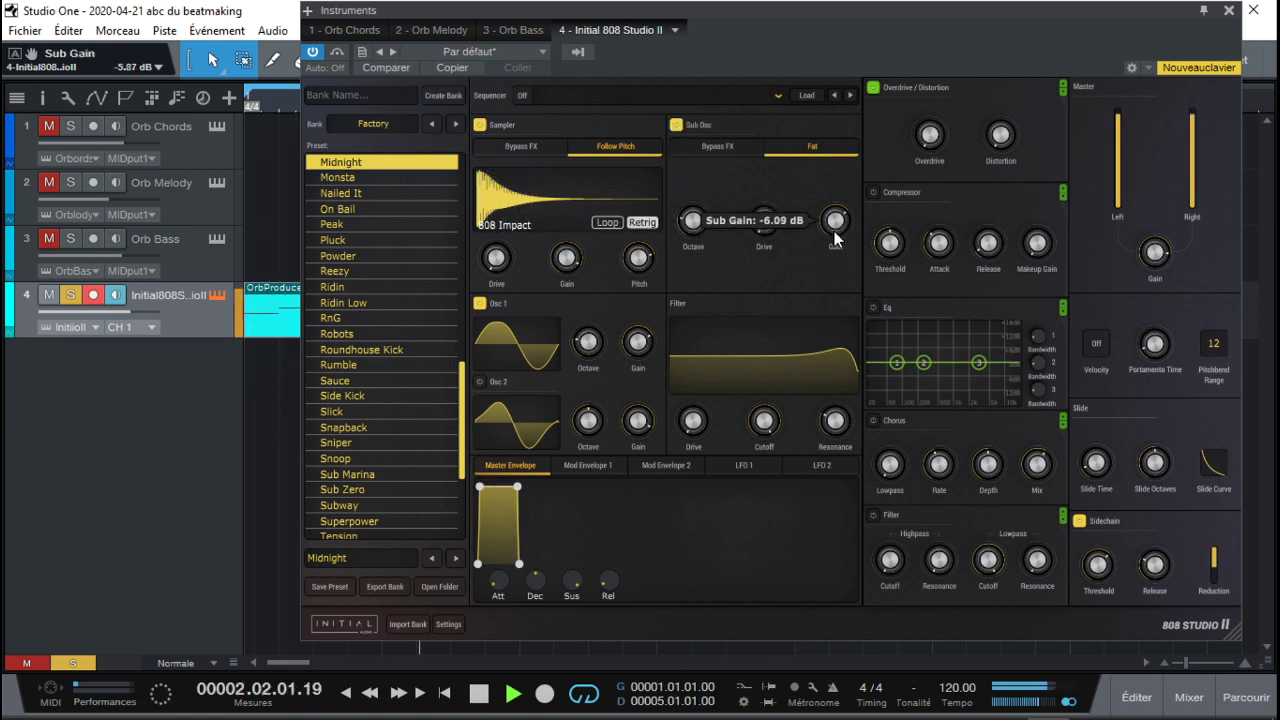
pyautogui.moveTo(767, 422); pyautogui.dragTo(769, 475)
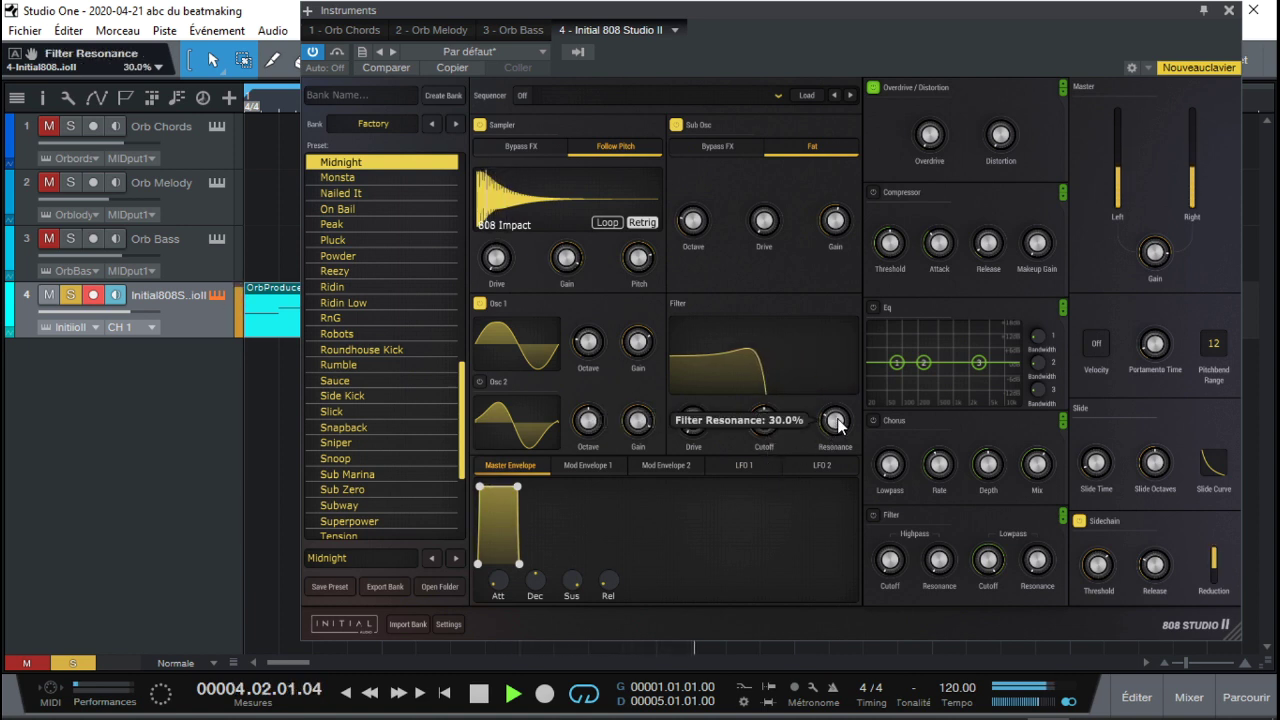
pyautogui.moveTo(837, 427); pyautogui.dragTo(837, 442)
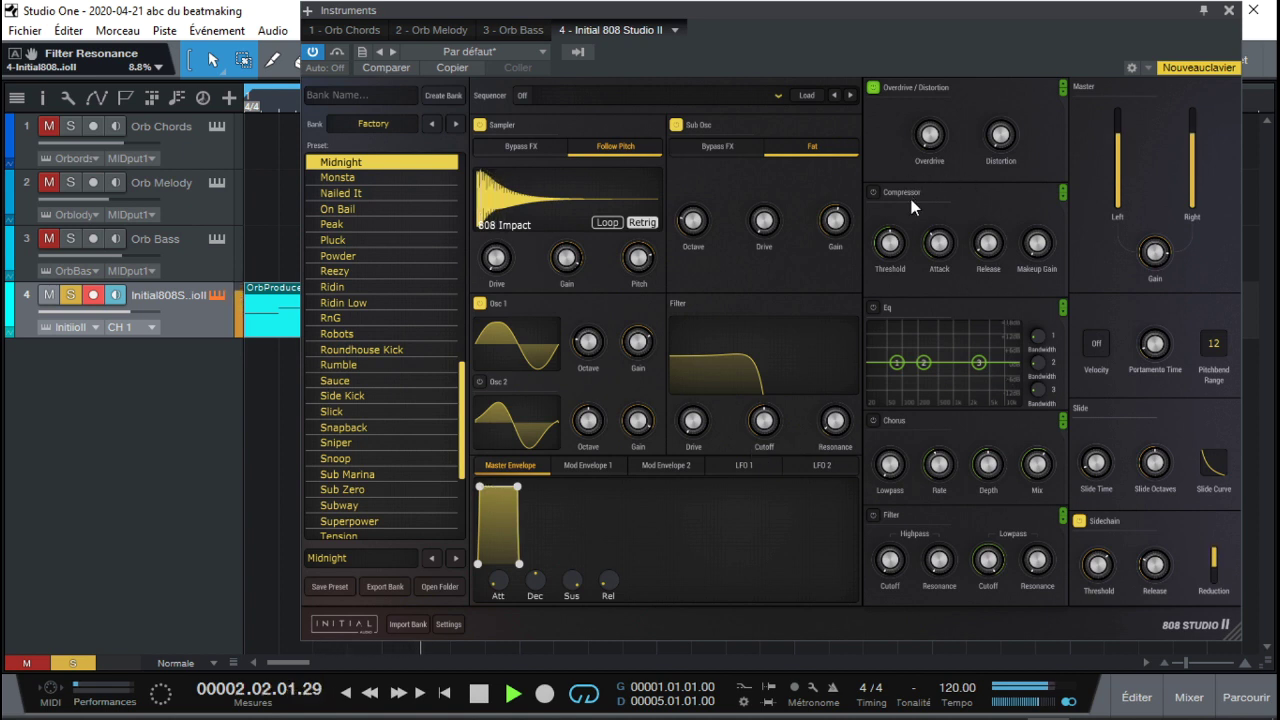
# Enable the EQ, boost the low band and cut the third band to -18 dB at 20000 Hz with 22% bandwidth
pyautogui.click(872, 308)
pyautogui.moveTo(897, 362); pyautogui.dragTo(1049, 420)
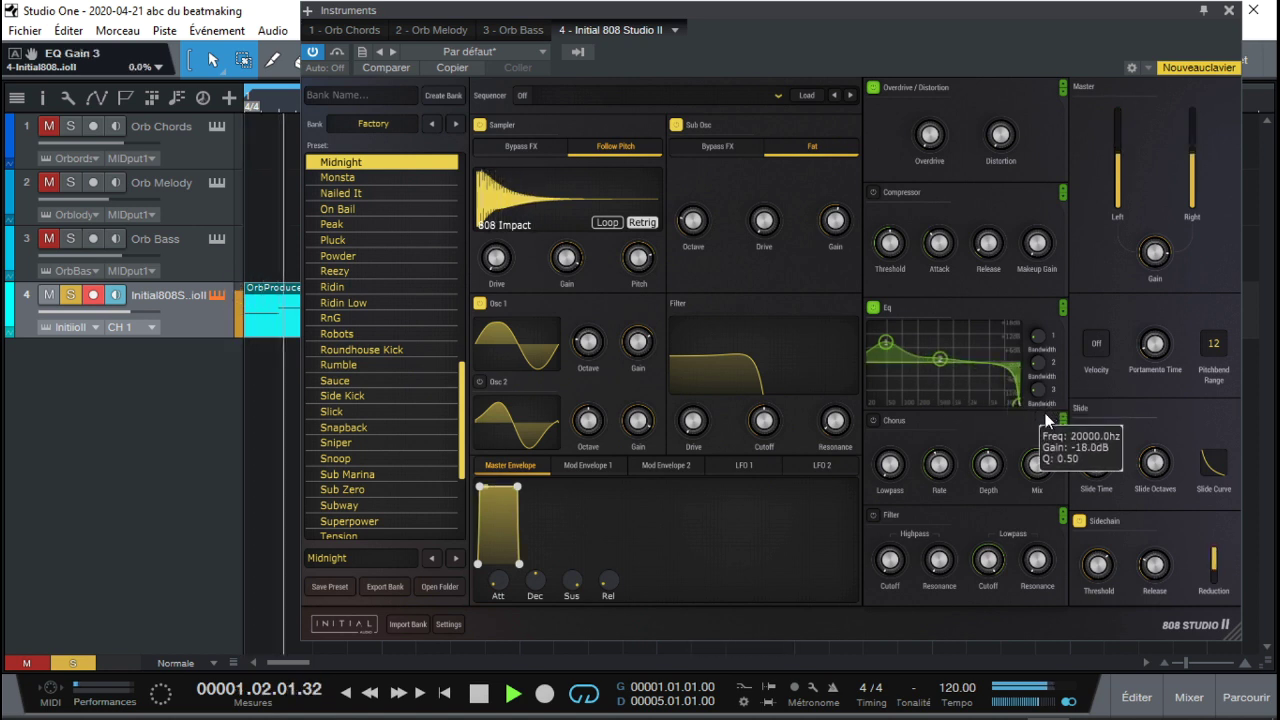
pyautogui.moveTo(1048, 368)
pyautogui.scroll(5, 1039, 350)
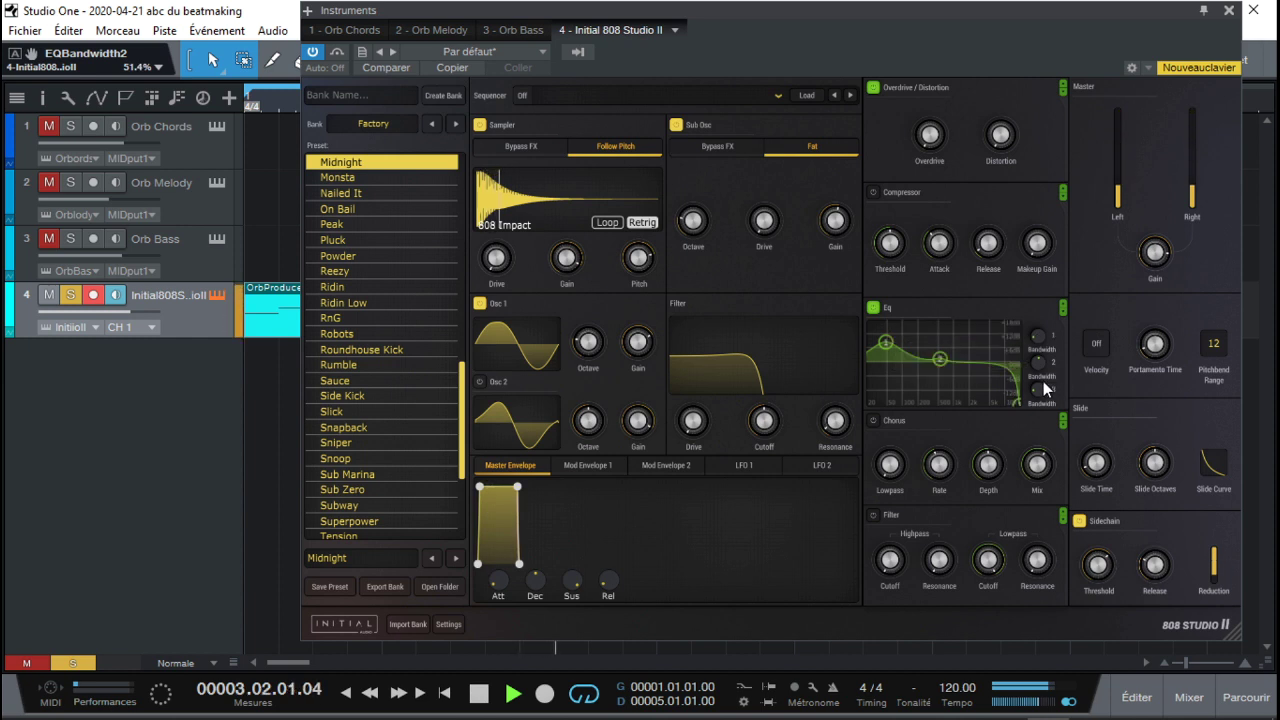
pyautogui.scroll(4, 1037, 390)
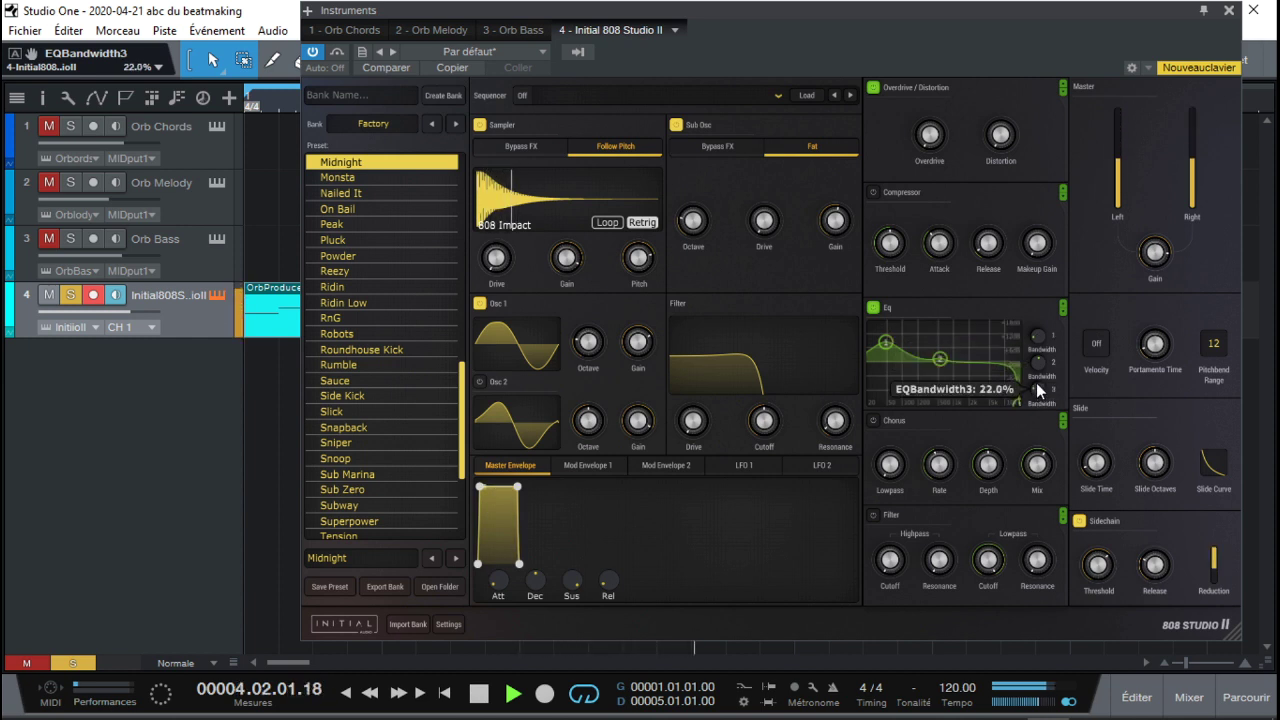
# Reduce the EQ's low-band boost, move the second band higher in frequency and set its bandwidth to 62%
pyautogui.moveTo(886, 356)
pyautogui.moveTo(940, 358); pyautogui.dragTo(956, 362)
pyautogui.scroll(5, 1036, 357)
pyautogui.scroll(3, 1035, 356)
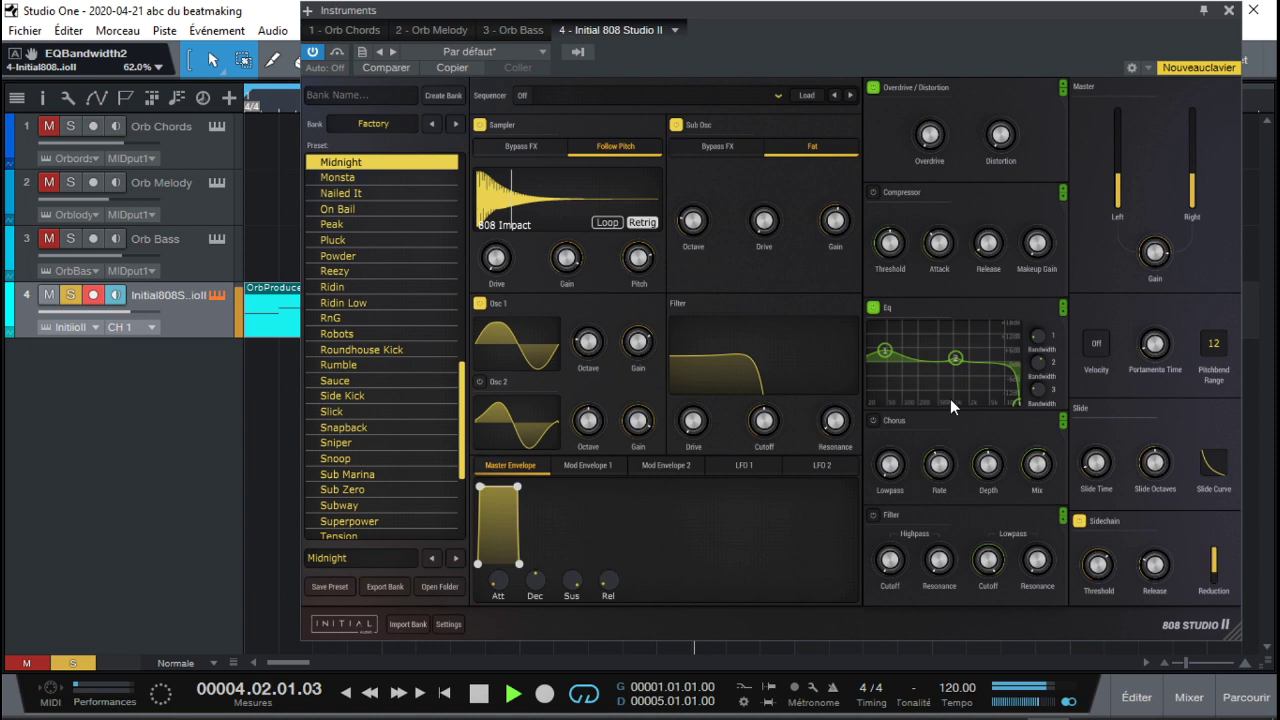
# Enable Osc 2 at octave -1 with about -15 dB gain, and add the Filter effect with its lowpass cutoff at about 431 Hz
pyautogui.click(479, 381)
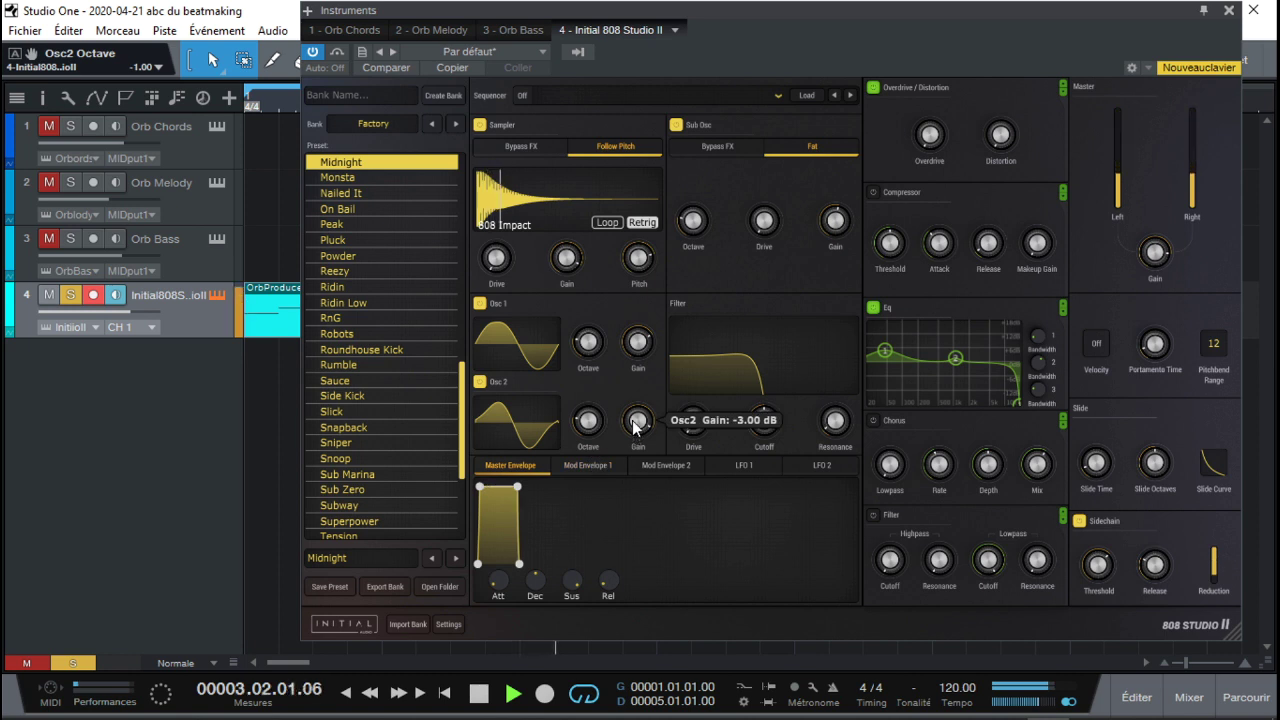
pyautogui.scroll(-2, 636, 445)
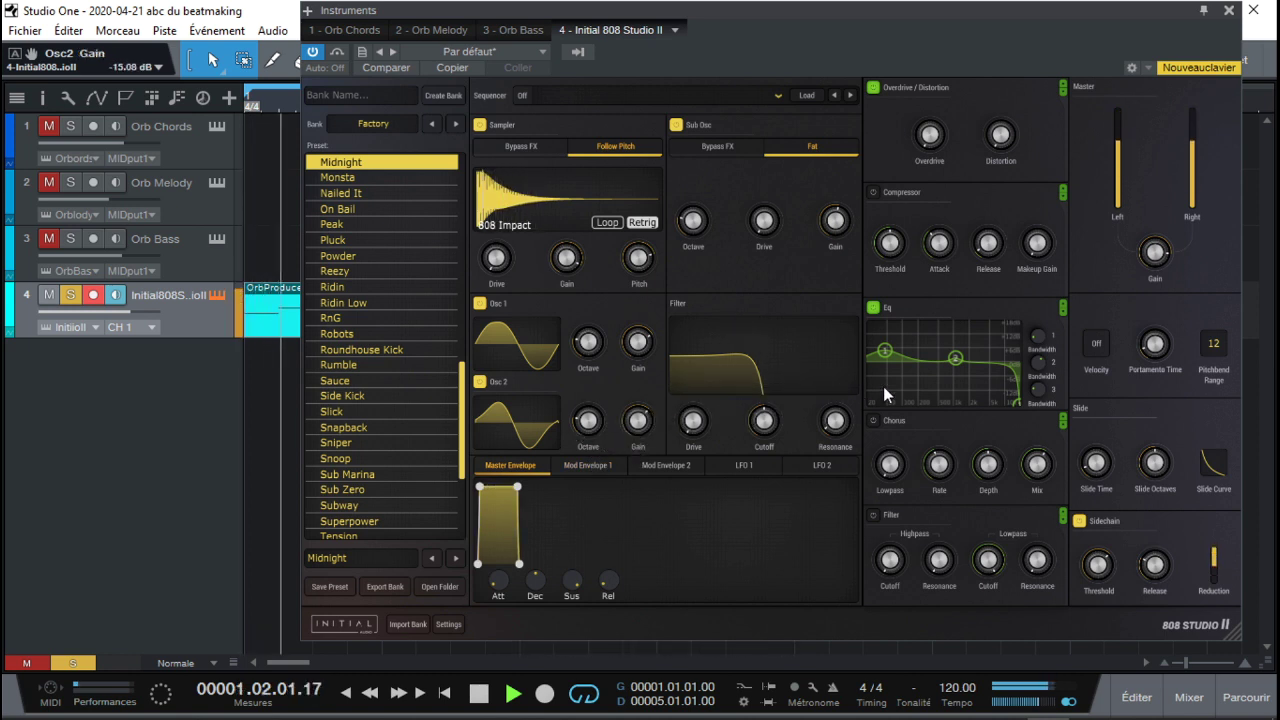
pyautogui.click(873, 516)
pyautogui.moveTo(991, 574); pyautogui.dragTo(991, 601)
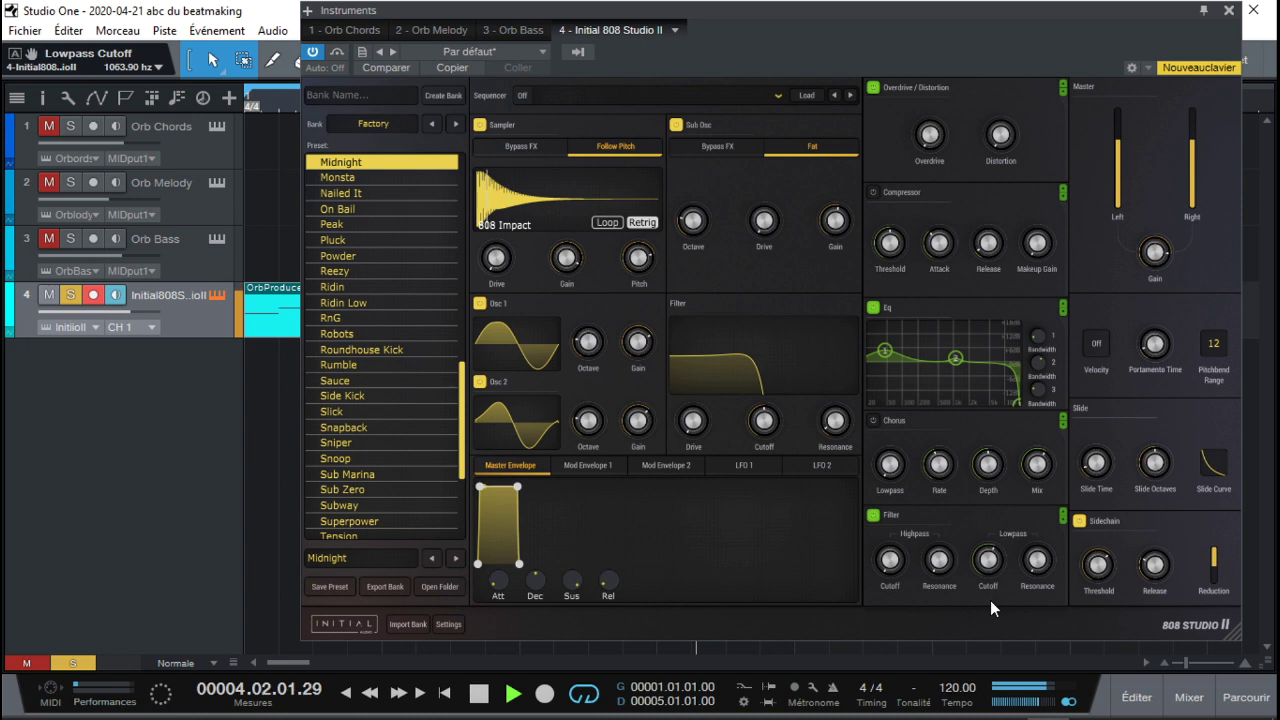
pyautogui.moveTo(884, 578); pyautogui.dragTo(884, 570)
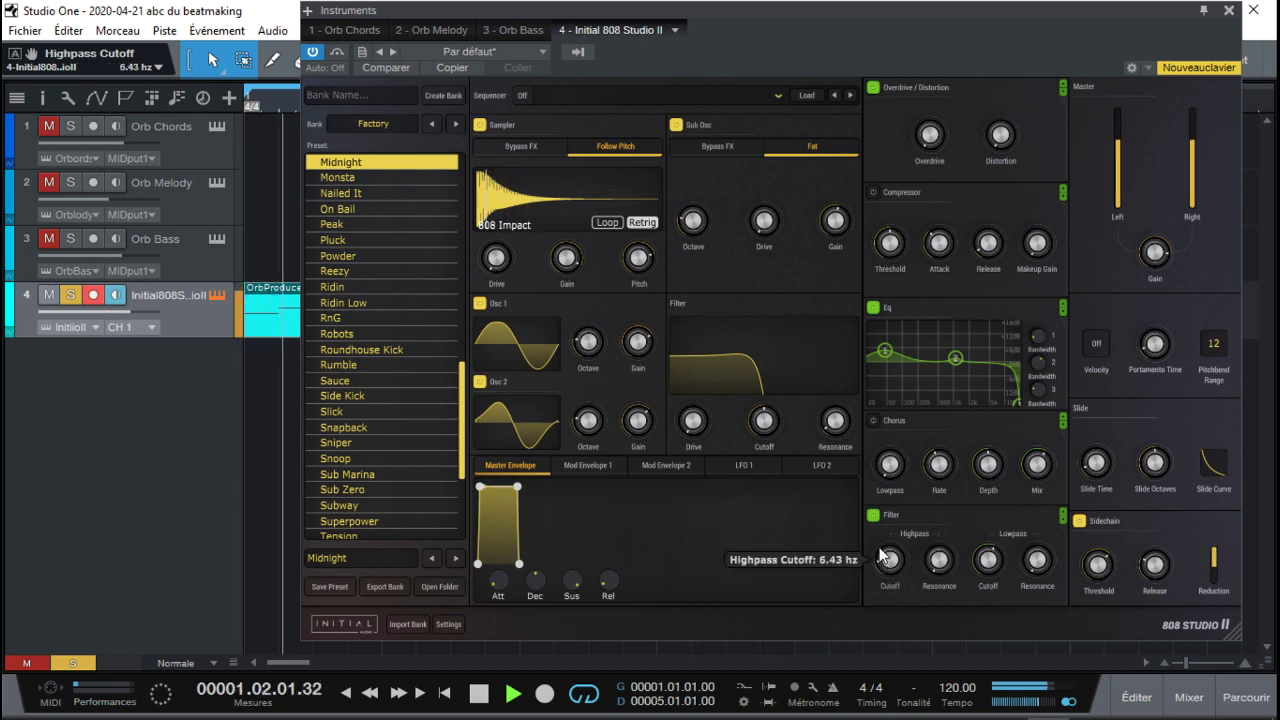
pyautogui.moveTo(1001, 558); pyautogui.dragTo(997, 565)
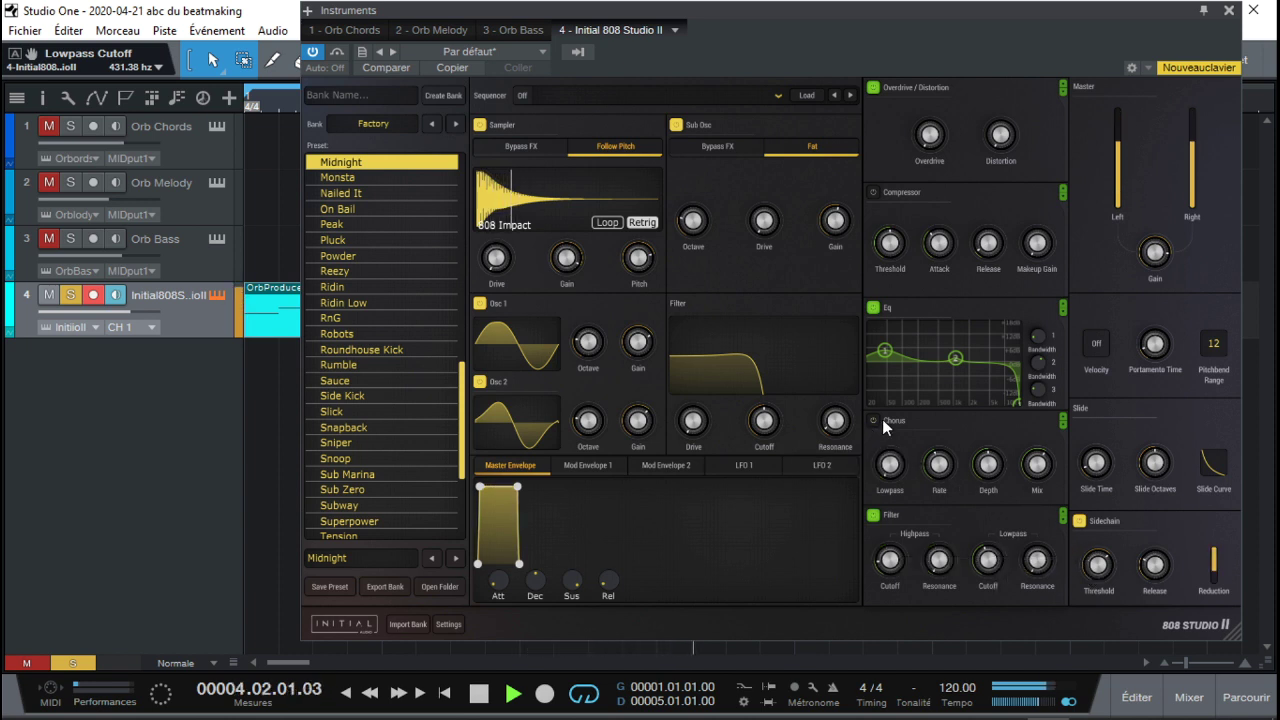
# Set the overdrive to about 1.44 and the distortion to 1.88, and close the 808 window
pyautogui.moveTo(949, 141); pyautogui.dragTo(936, 102)
pyautogui.moveTo(1000, 132); pyautogui.dragTo(1000, 98)
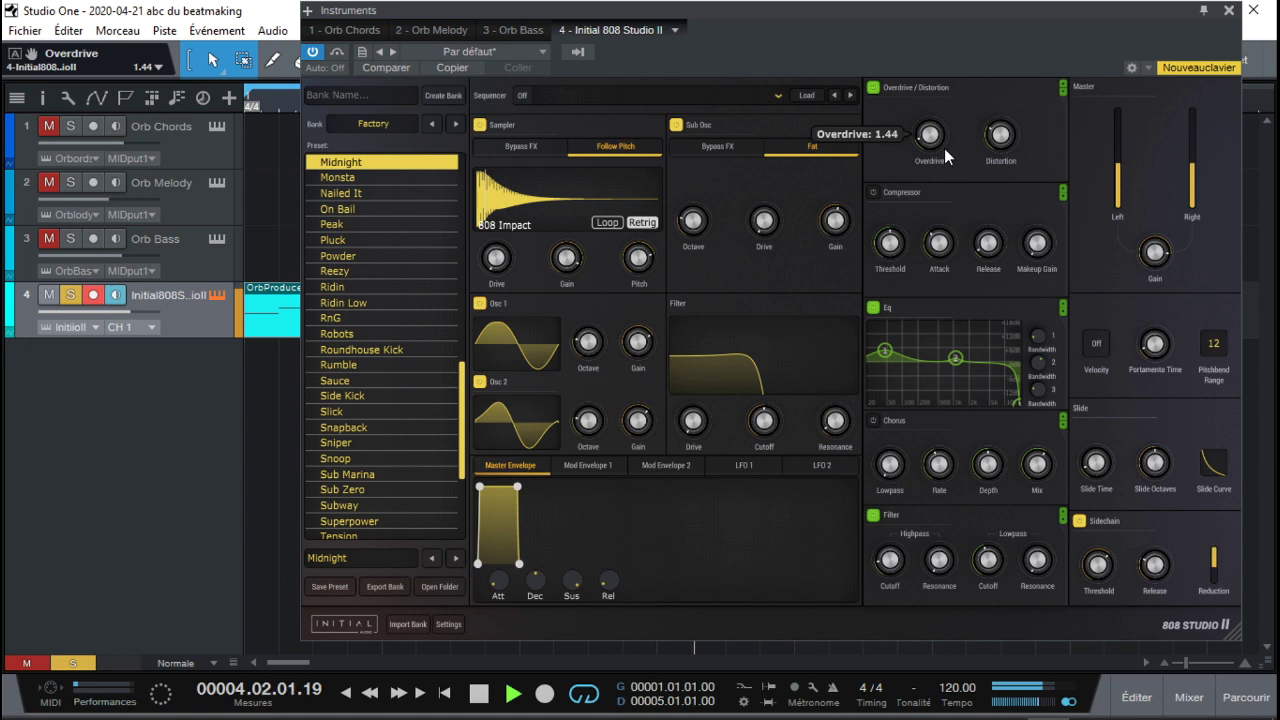
pyautogui.moveTo(1000, 145)
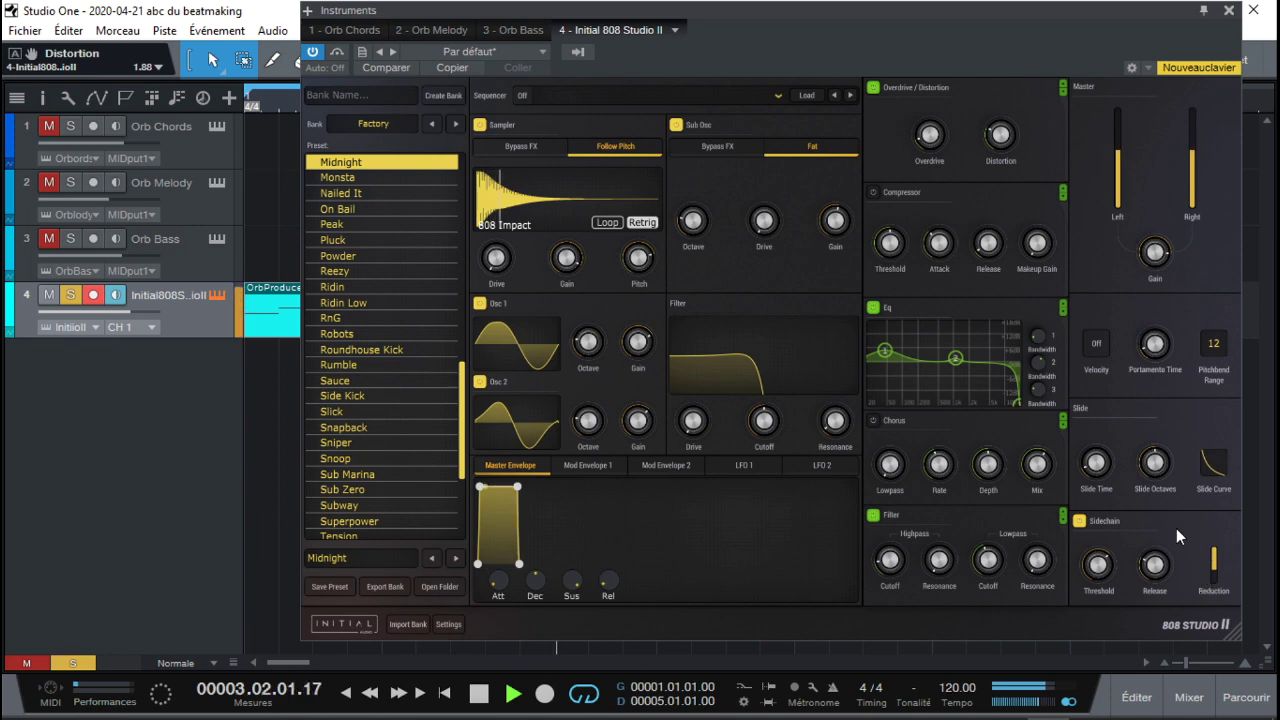
pyautogui.click(1229, 11)
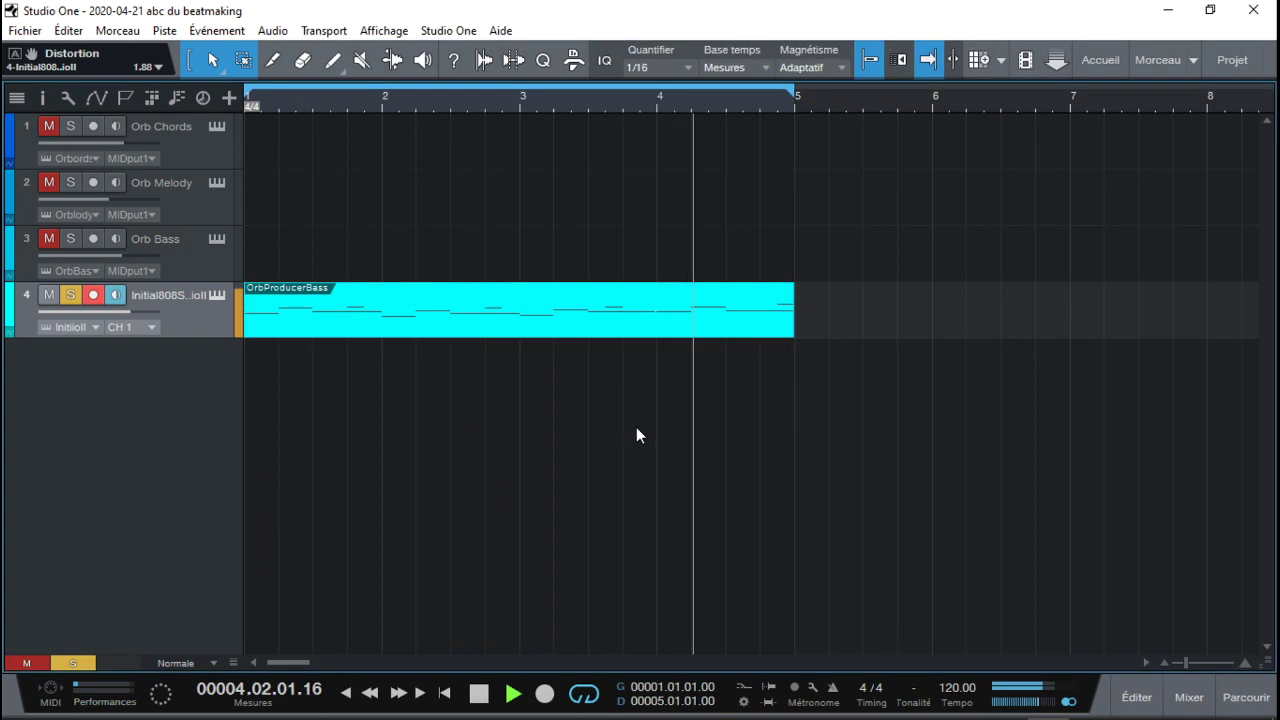
# Find PreSonus Impact among the instruments in the browser and add it on a new instrument track
pyautogui.click(1246, 697)
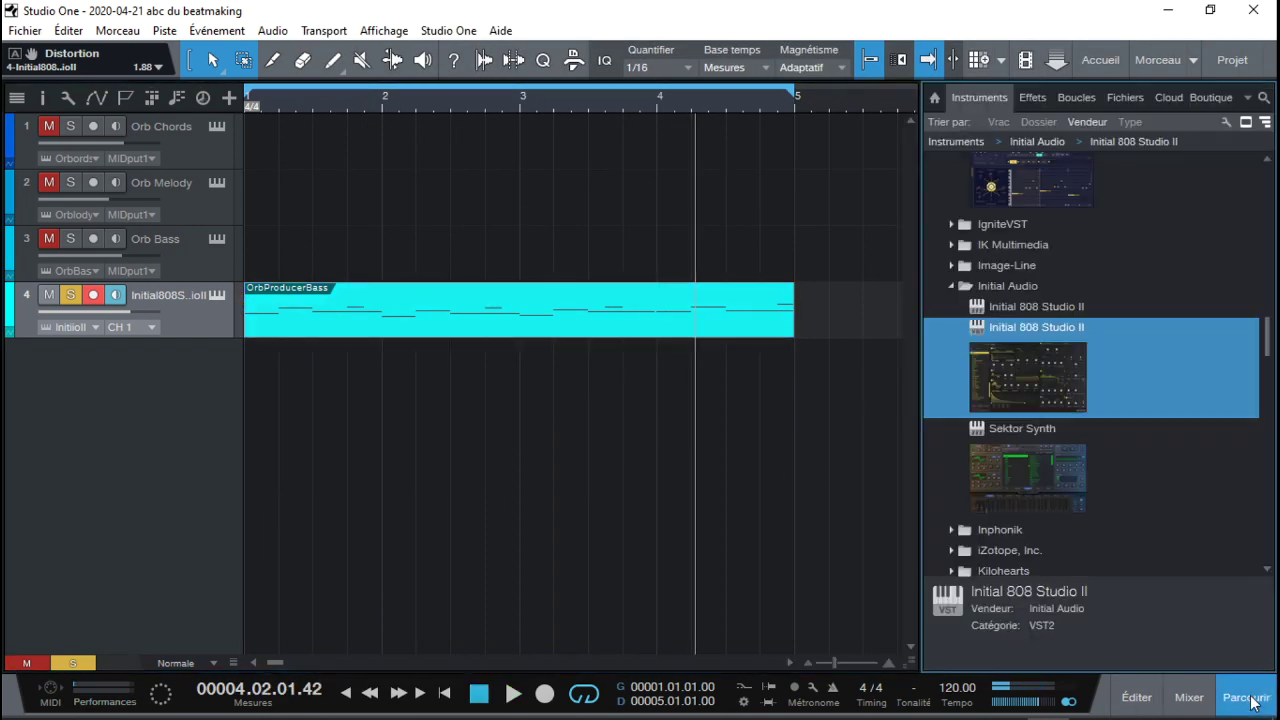
pyautogui.moveTo(1268, 337); pyautogui.dragTo(1276, 395)
pyautogui.moveTo(1060, 295); pyautogui.dragTo(472, 470)
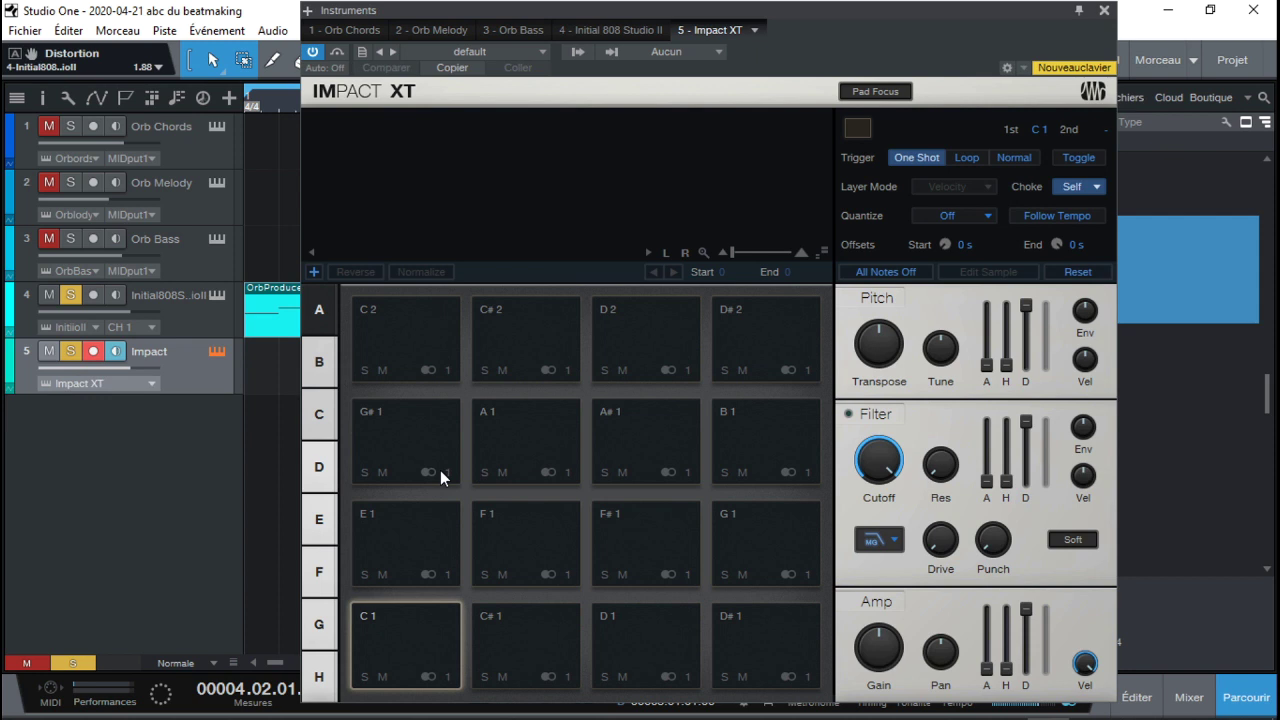
# Load the furtif kit1 preset into Impact XT and close the instrument window
pyautogui.click(469, 51)
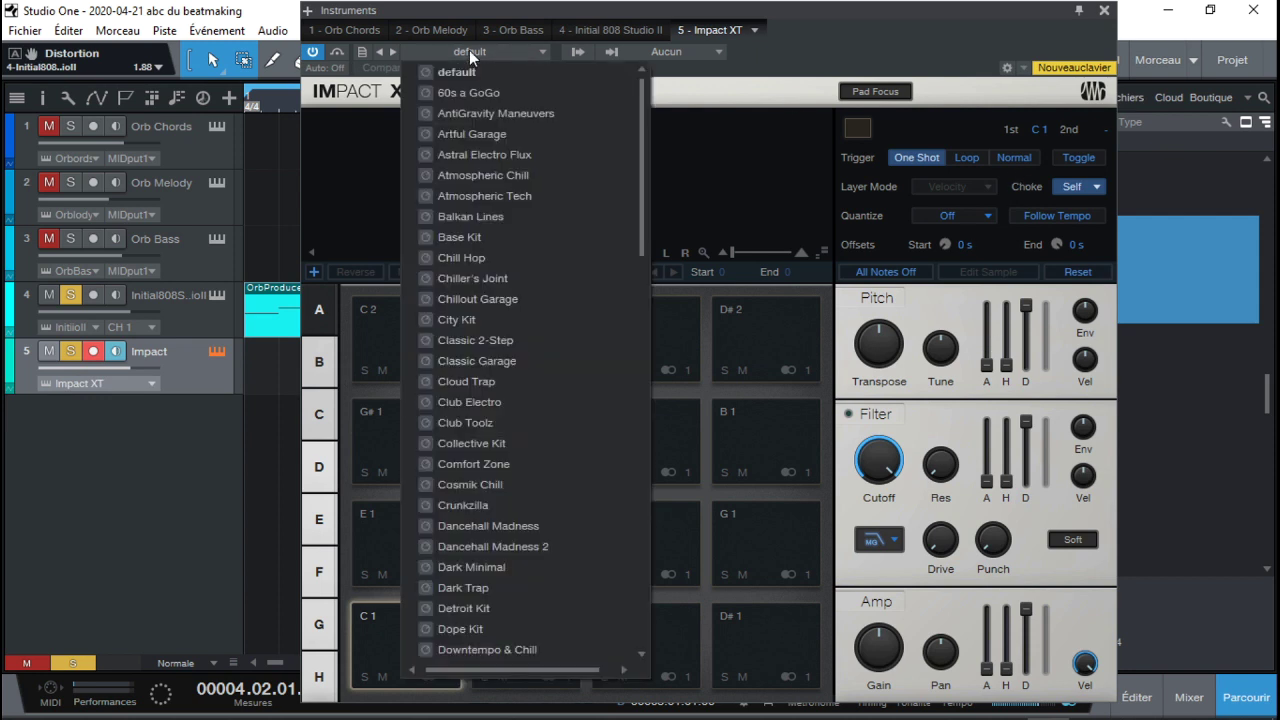
pyautogui.moveTo(642, 223); pyautogui.dragTo(650, 301)
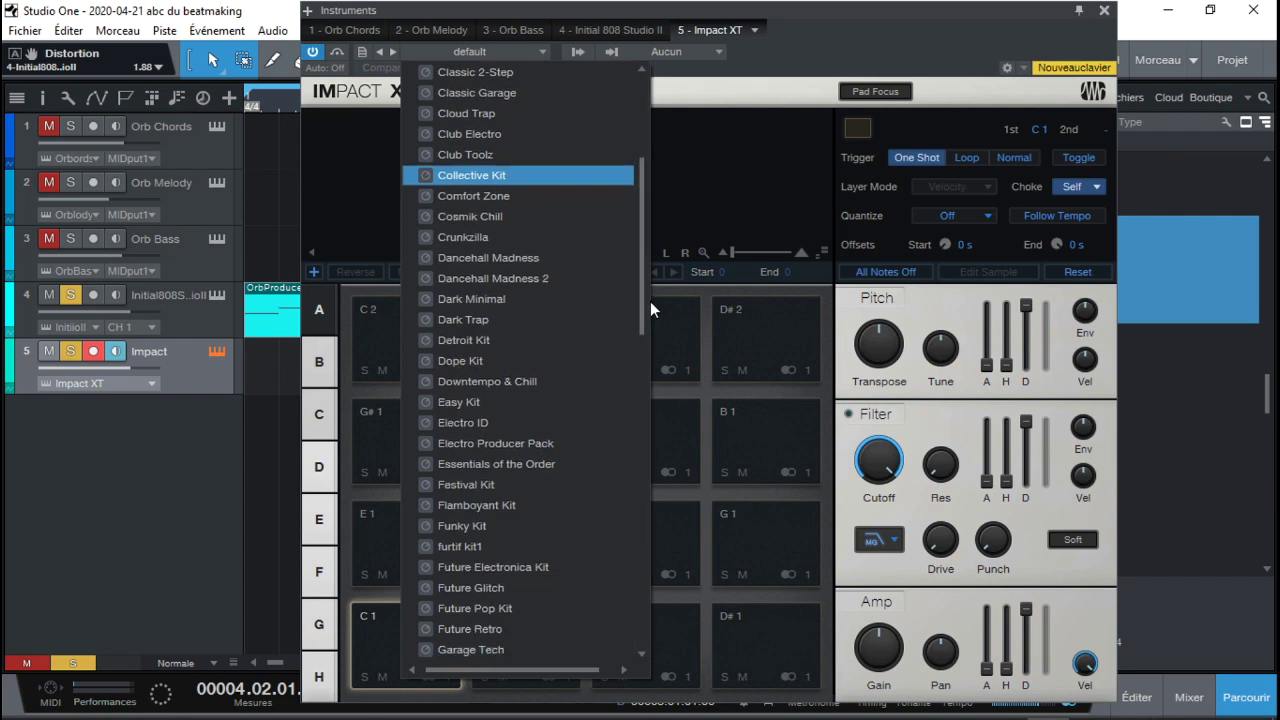
pyautogui.click(557, 546)
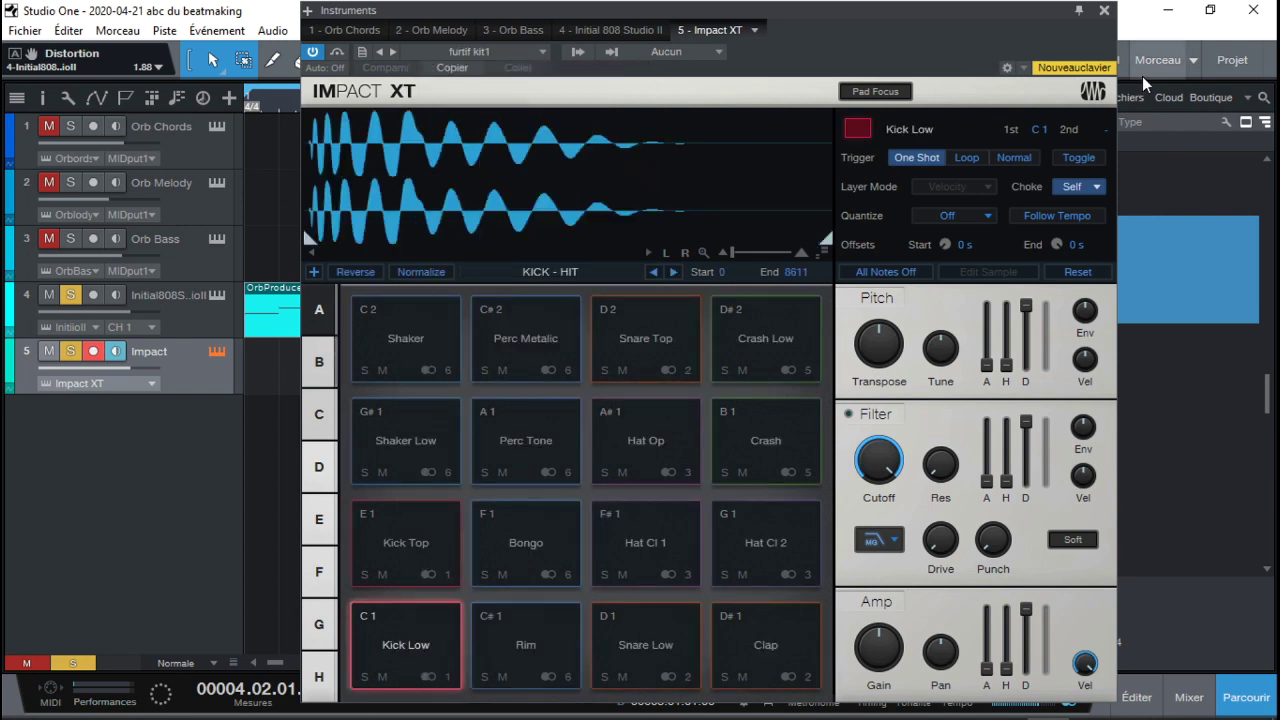
pyautogui.click(1103, 11)
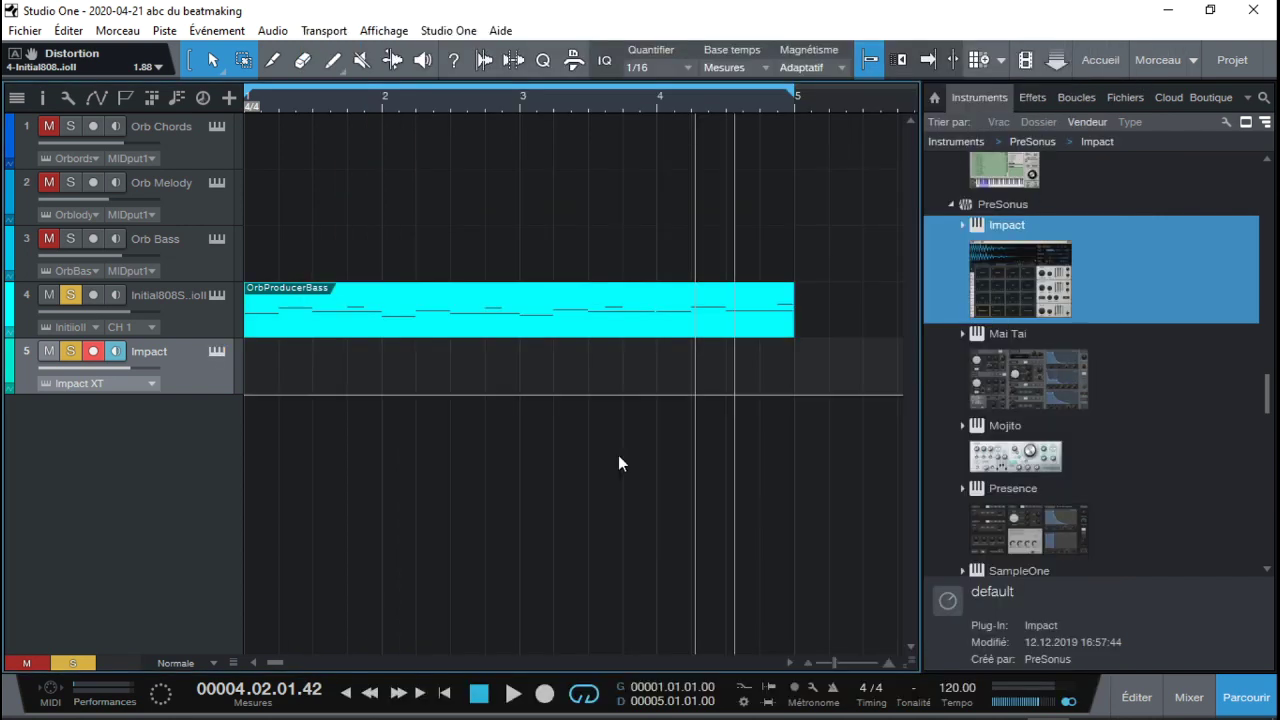
# Create a part on the Impact track, convert it to a pattern and open it for editing
pyautogui.doubleClick(451, 366)
pyautogui.rightClick(464, 368)
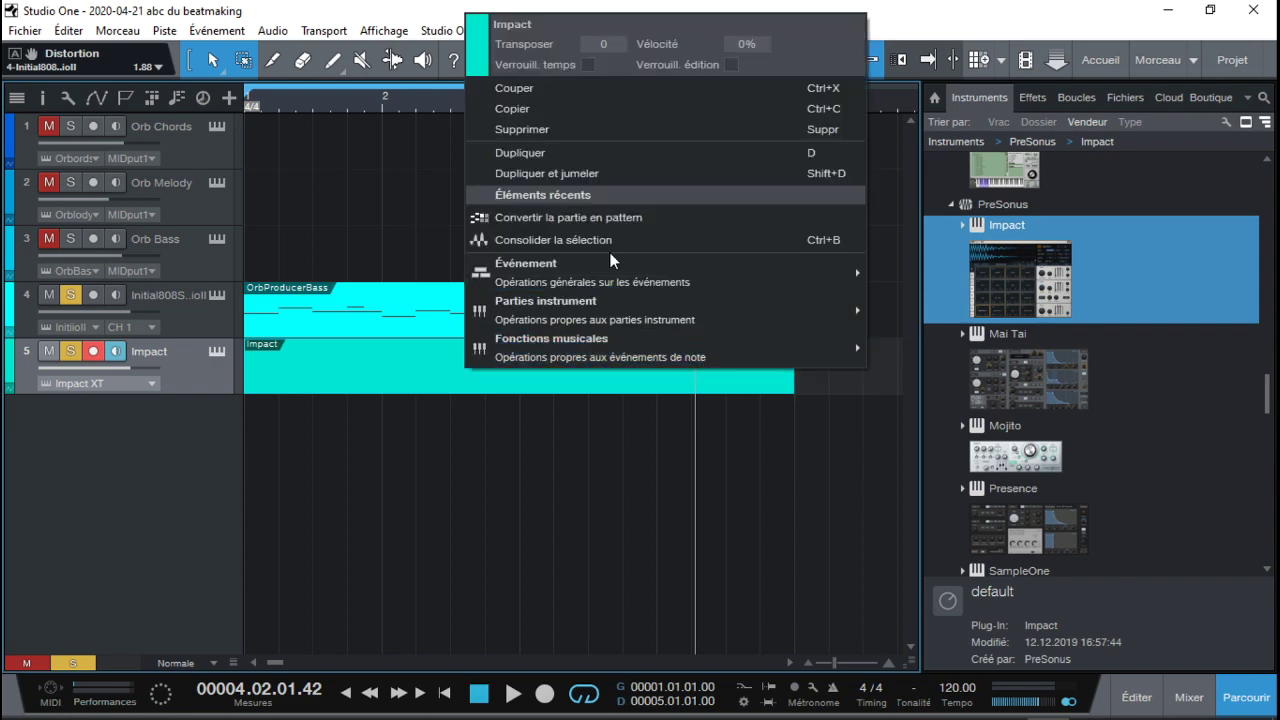
pyautogui.click(594, 216)
pyautogui.doubleClick(489, 371)
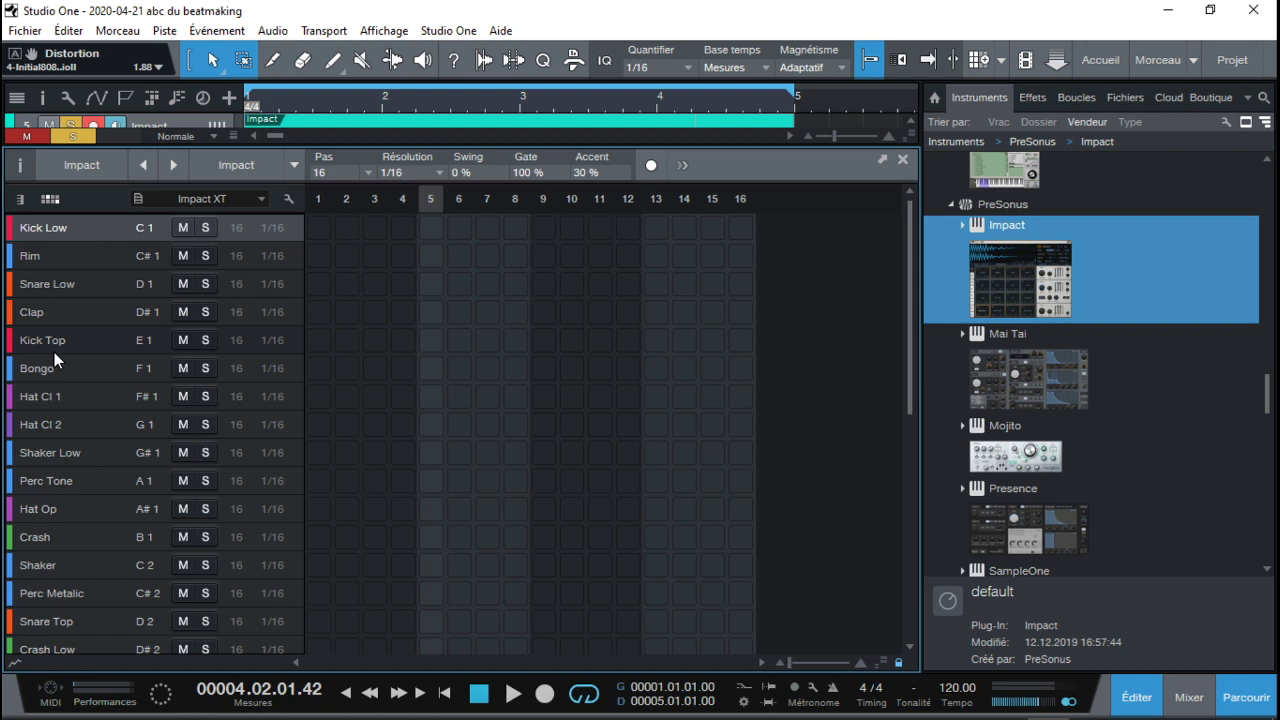
# Fill the Hat Cl 1 row, thin it to steps 1, 4, 6, 8, 10, 12, 14 and 16, and play the loop
pyautogui.click(58, 398)
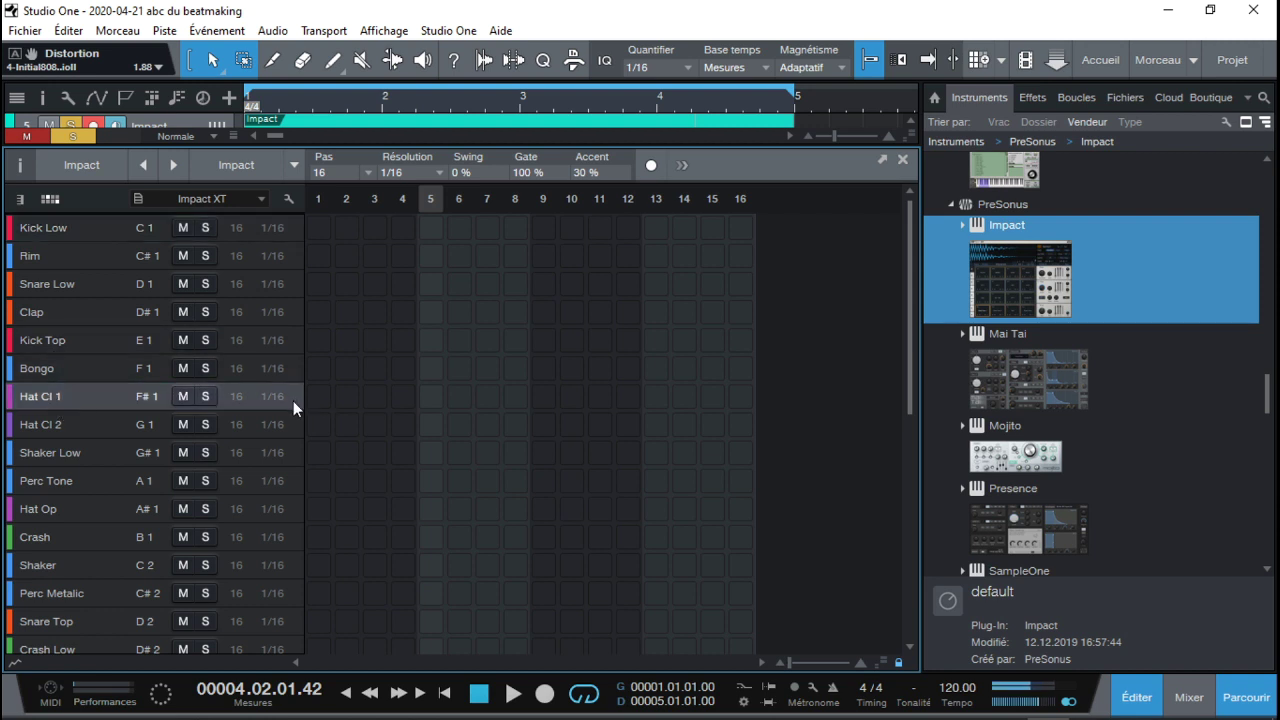
pyautogui.moveTo(316, 400); pyautogui.dragTo(679, 412)
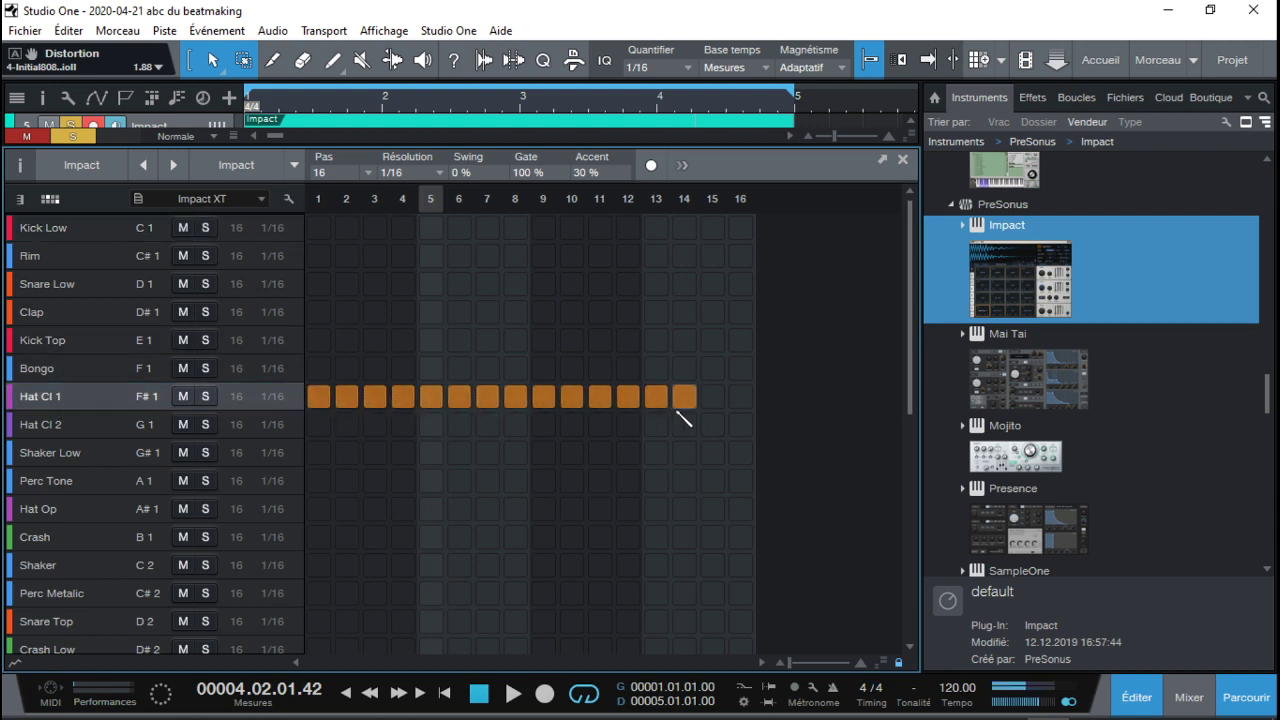
pyautogui.click(744, 398)
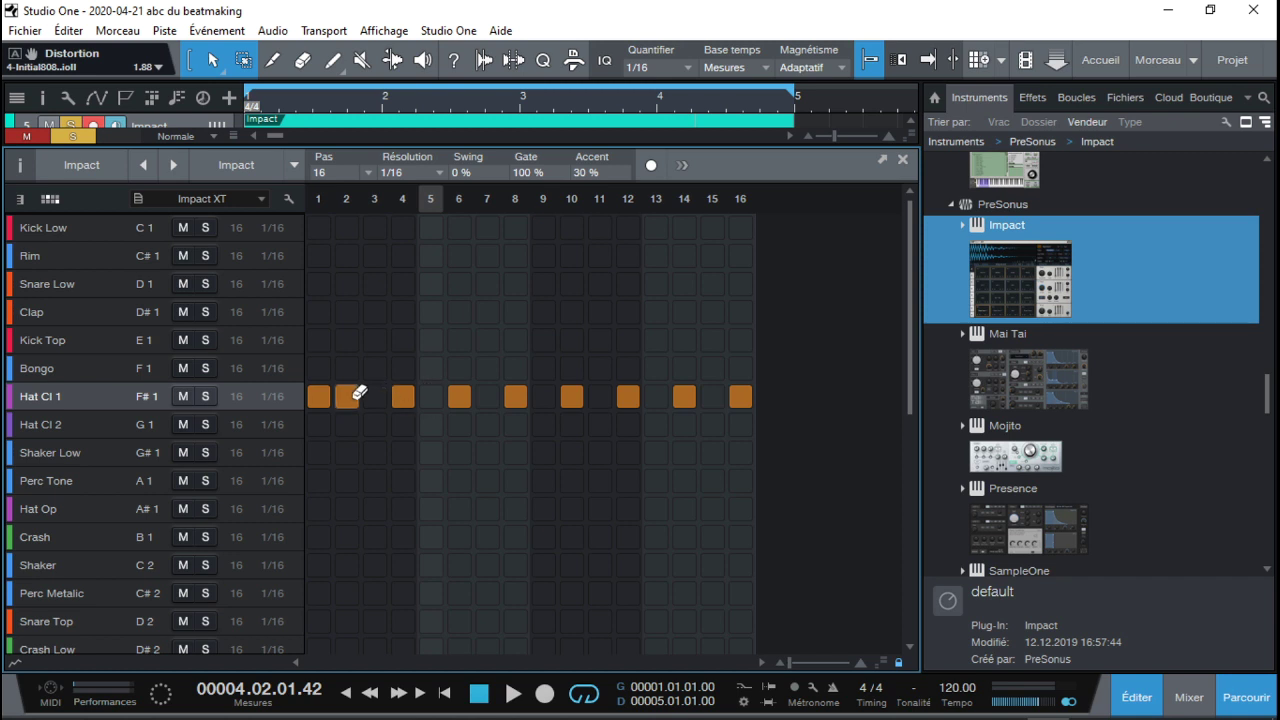
pyautogui.press('f')
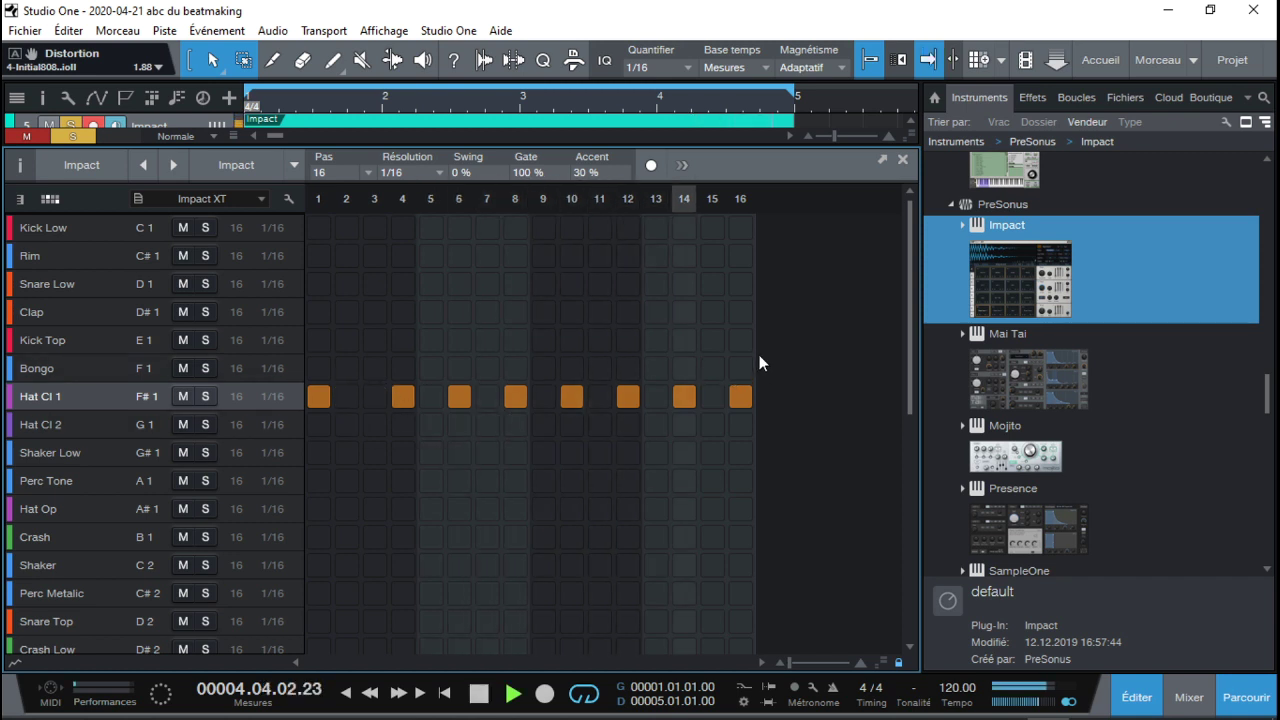
pyautogui.press('space')
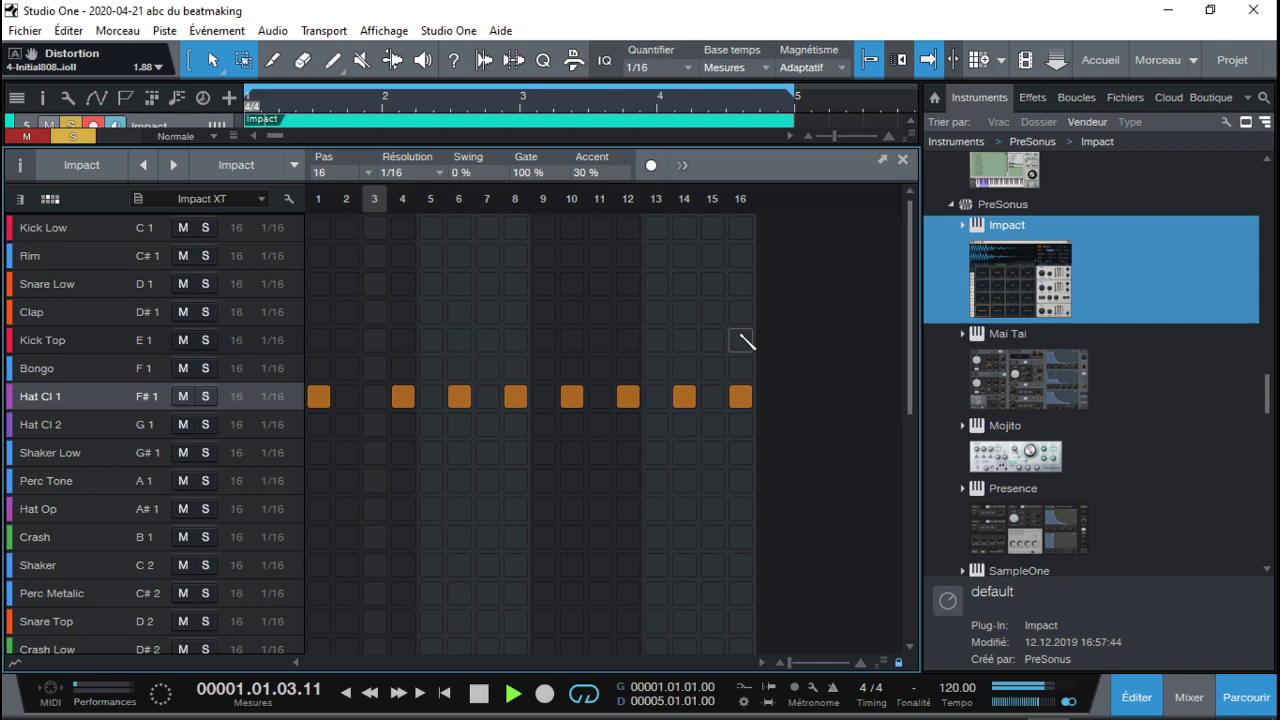
# Rearrange the Hat Cl 1 hits so that only the odd steps from 1 to 15 are active
pyautogui.click(376, 395)
pyautogui.click(402, 396)
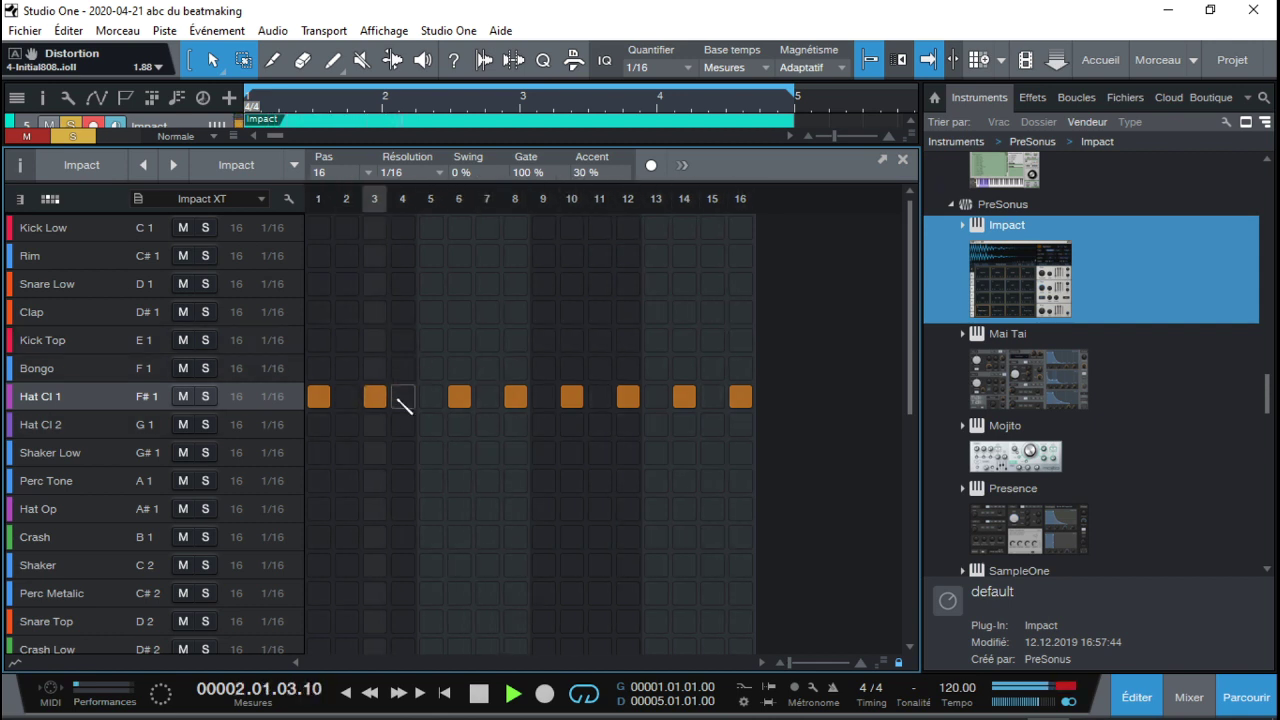
pyautogui.click(431, 396)
pyautogui.click(459, 396)
pyautogui.click(487, 396)
pyautogui.click(515, 396)
pyautogui.click(543, 396)
pyautogui.click(571, 396)
pyautogui.click(599, 396)
pyautogui.click(628, 396)
pyautogui.click(656, 396)
pyautogui.click(684, 396)
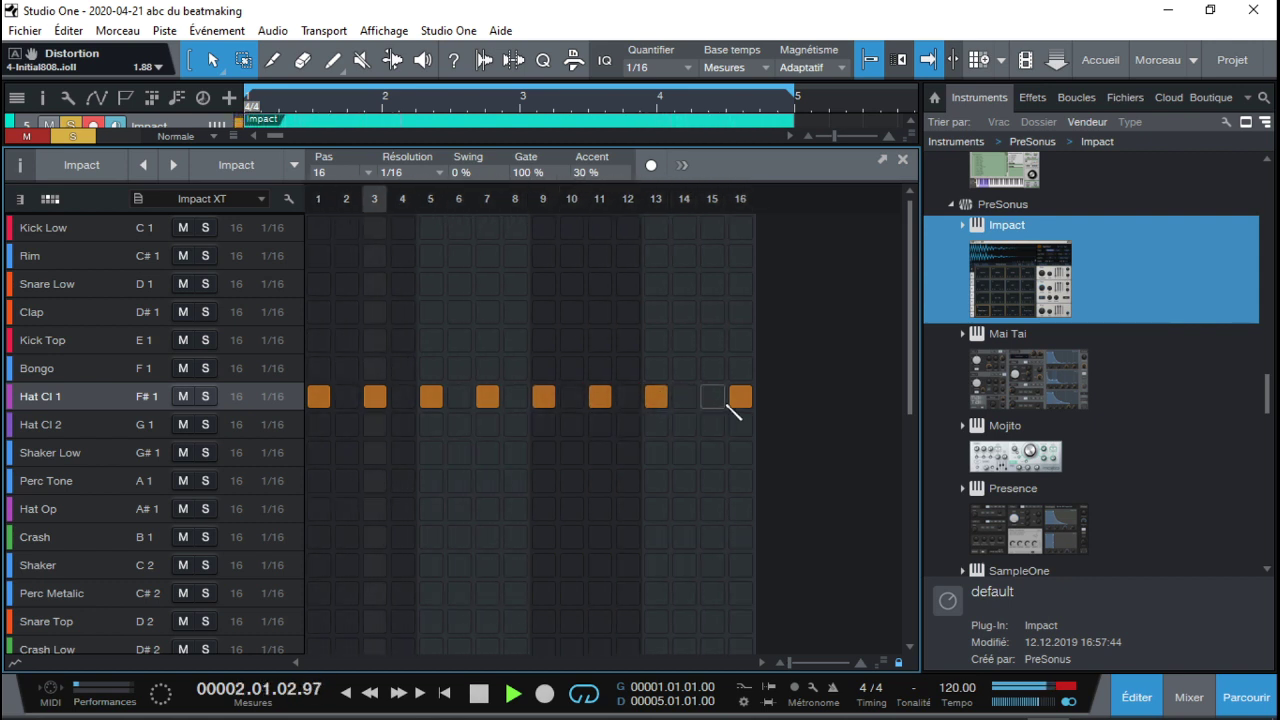
pyautogui.click(712, 396)
pyautogui.click(740, 396)
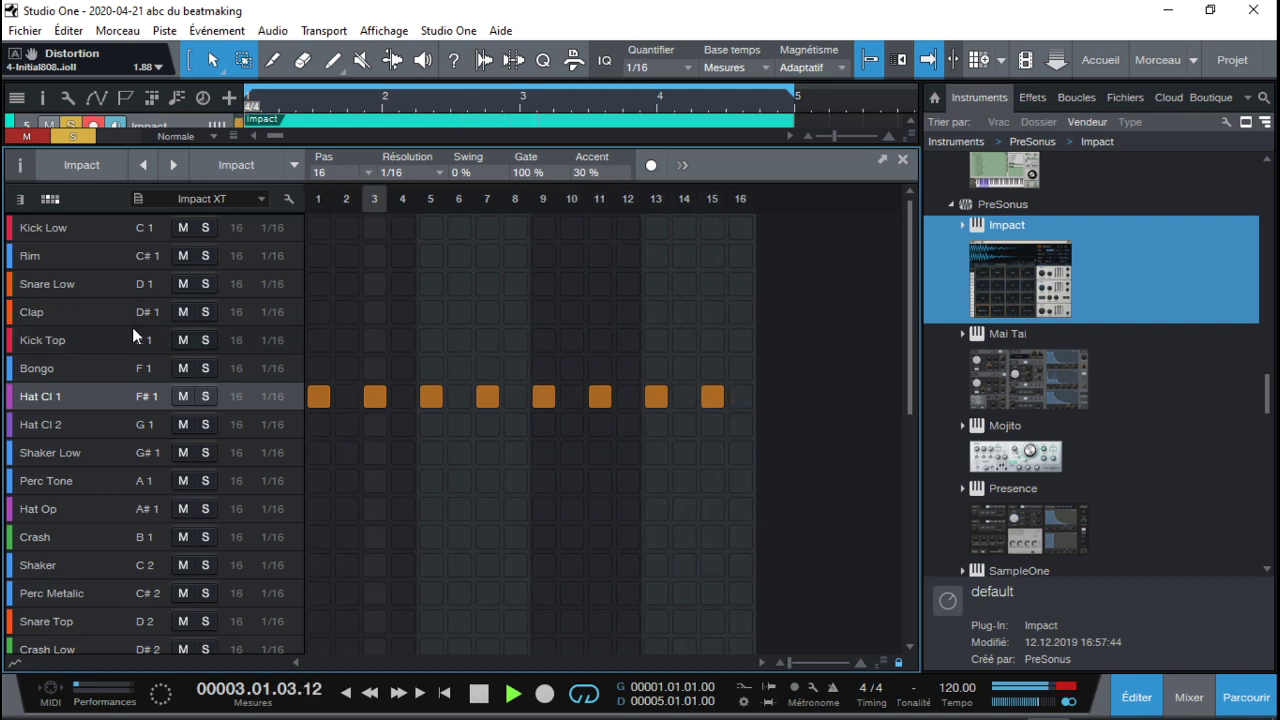
# Audition the Clap and Snare Low sounds, try several snare positions and keep one Snare Low hit on step 9
pyautogui.click(91, 316)
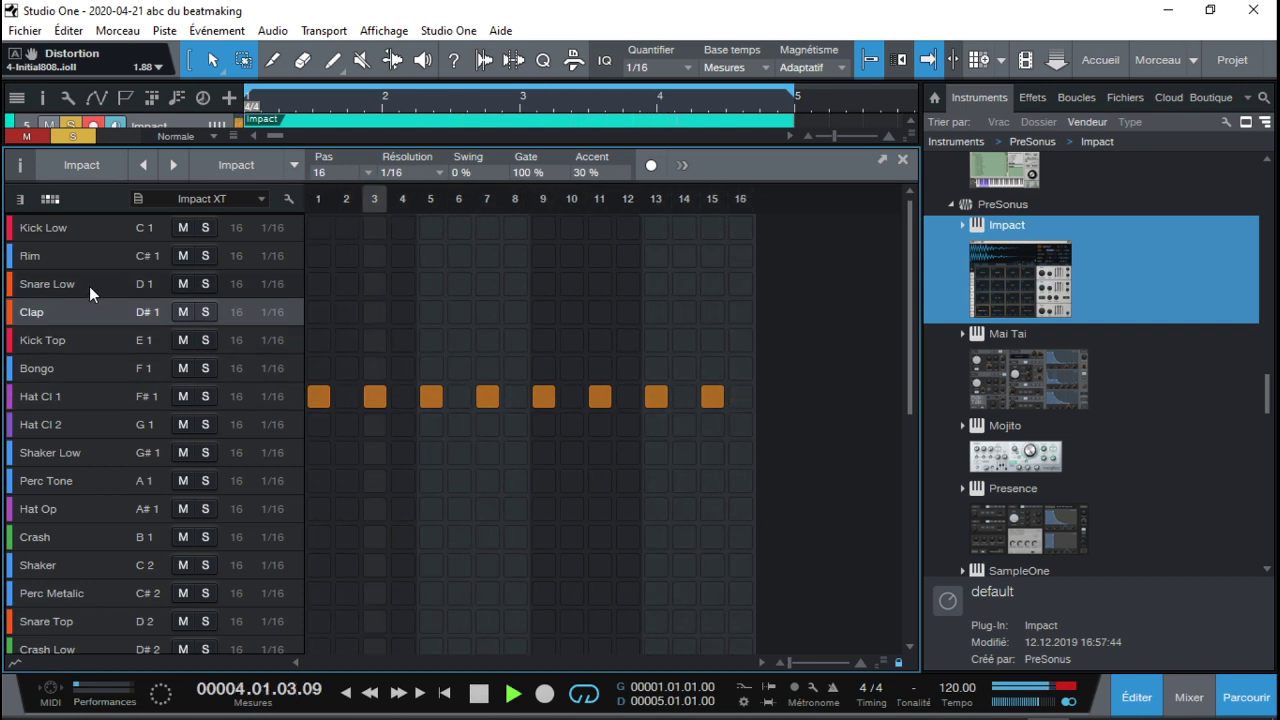
pyautogui.click(89, 286)
pyautogui.click(513, 285)
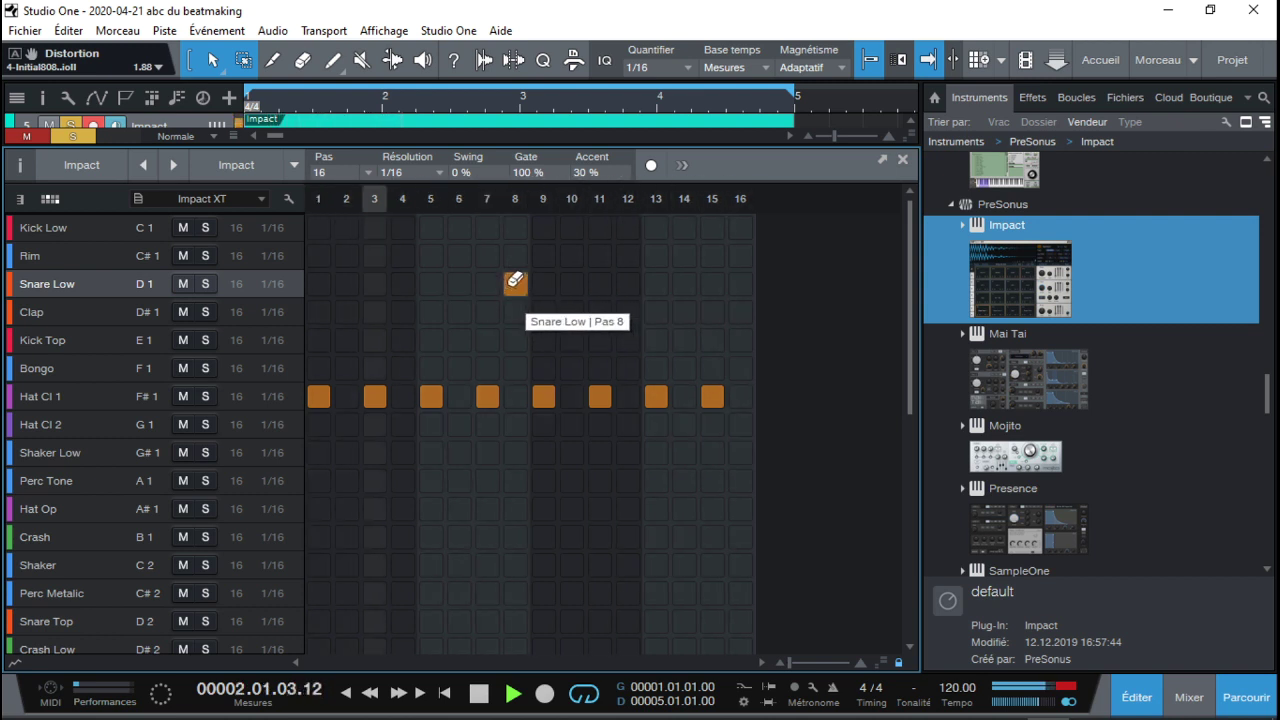
pyautogui.click(515, 283)
pyautogui.click(431, 284)
pyautogui.click(433, 282)
pyautogui.click(571, 284)
pyautogui.click(550, 281)
pyautogui.click(571, 283)
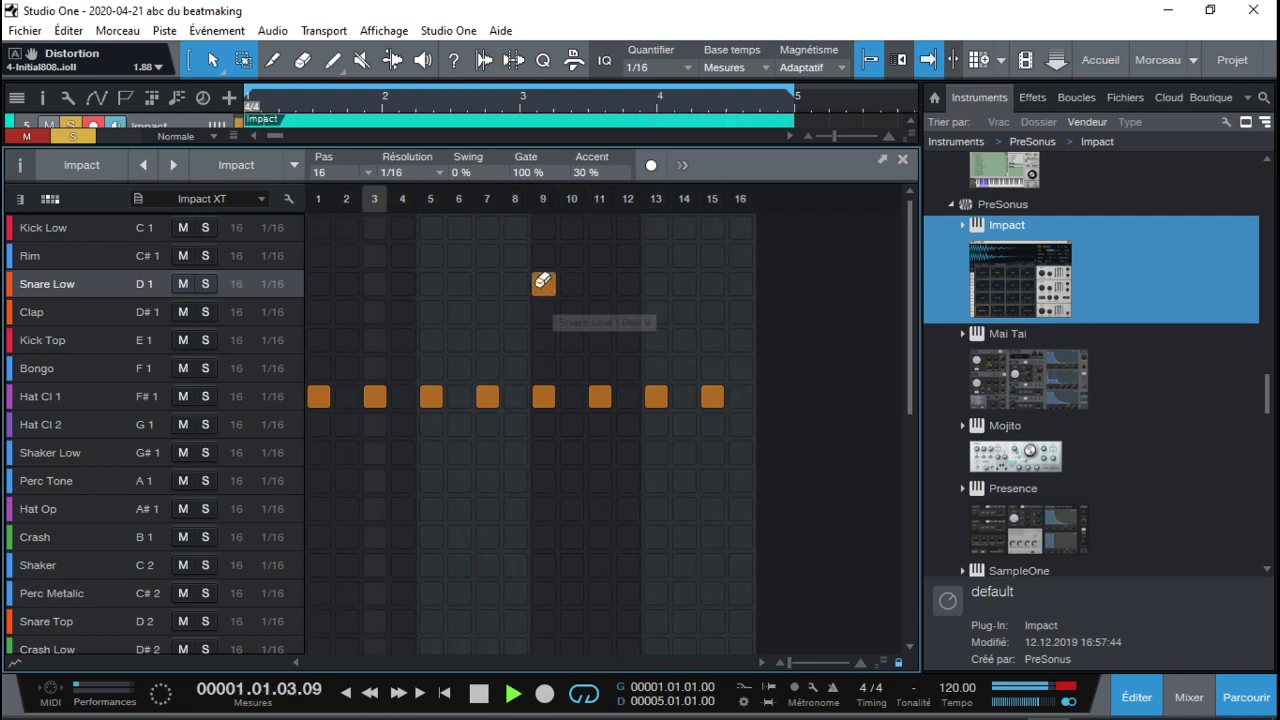
# Program Kick Low hits on steps 1, 6, 13 and 15
pyautogui.click(74, 228)
pyautogui.click(320, 228)
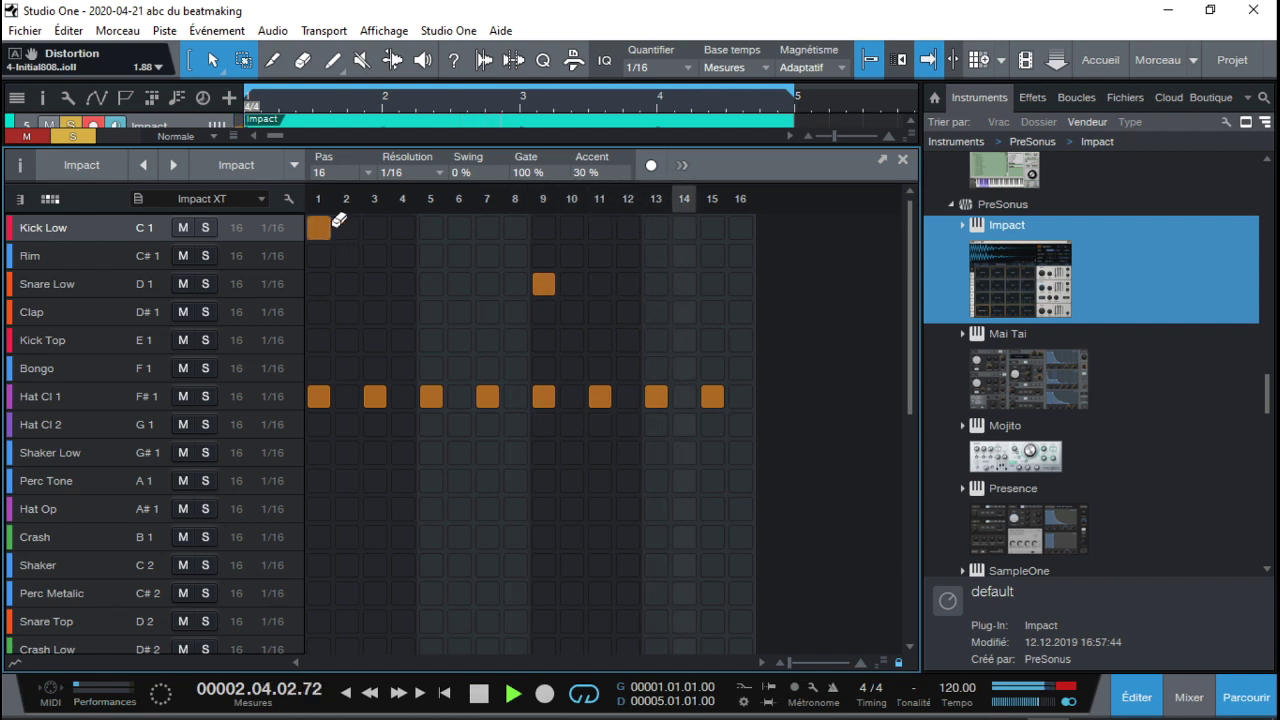
pyautogui.click(459, 228)
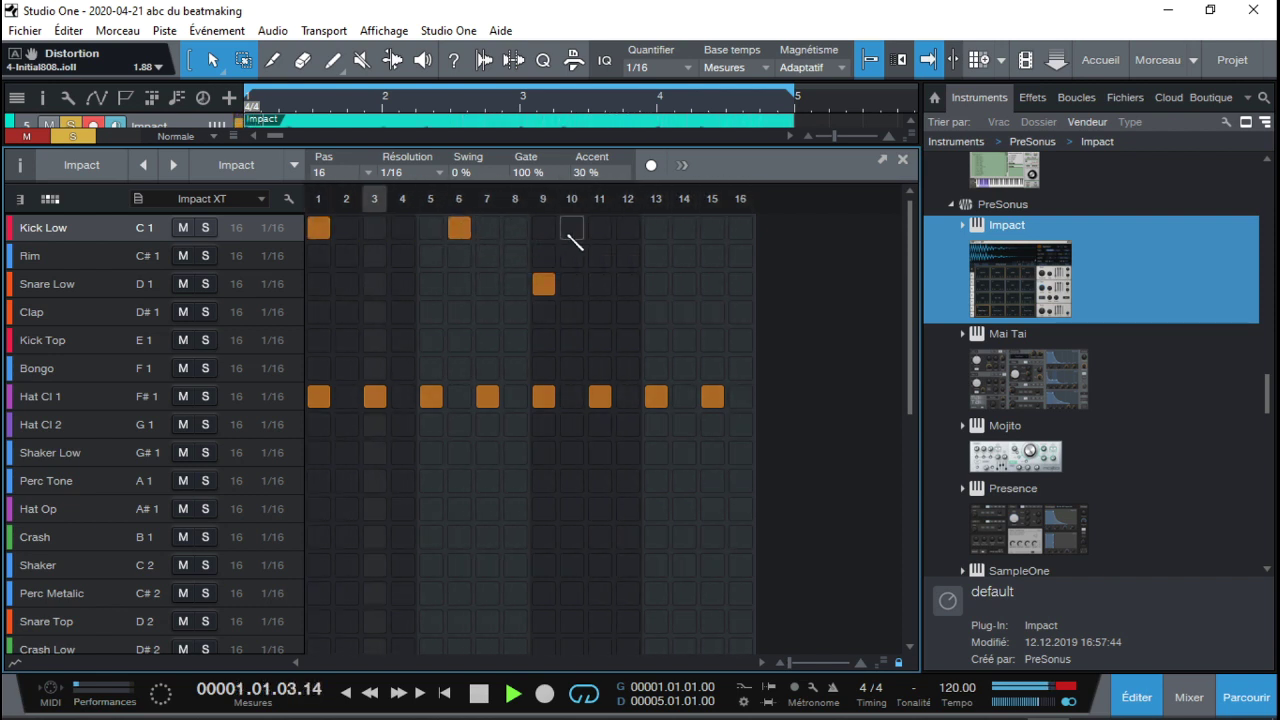
pyautogui.click(657, 229)
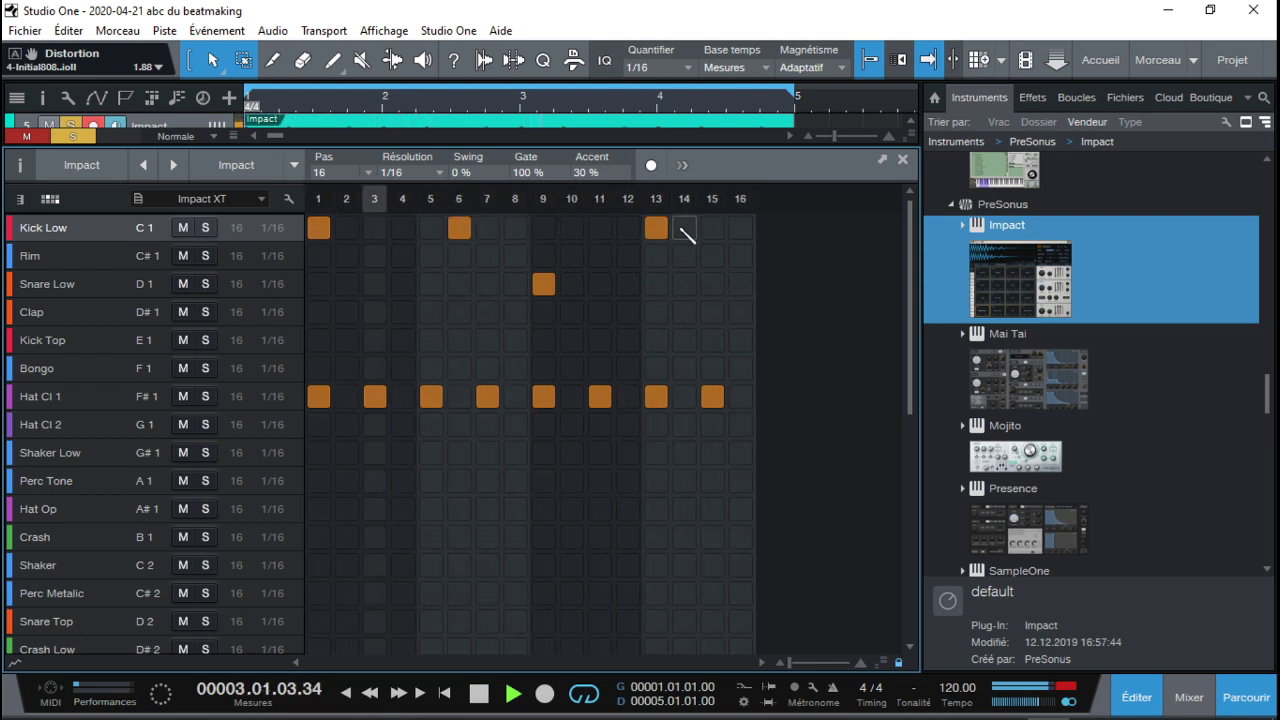
pyautogui.click(713, 228)
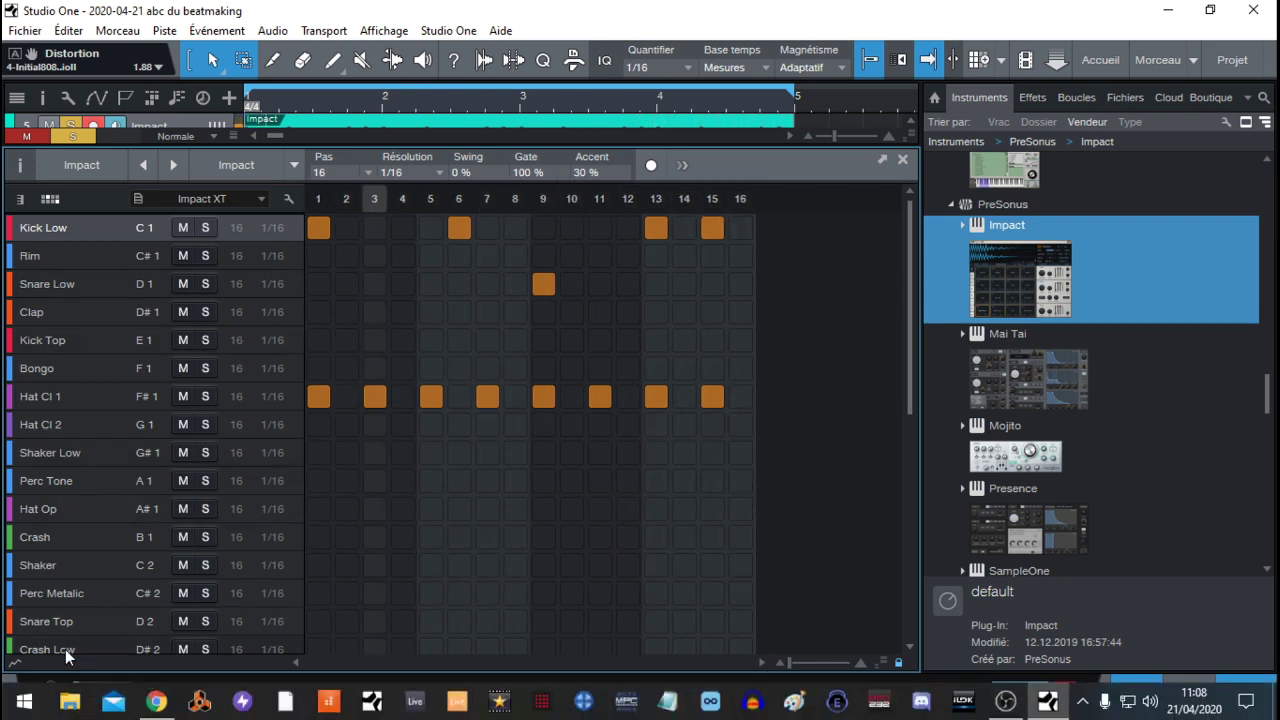
# Show the pattern's velocity lane and lower all Hat Cl 1 hits to velocities between about 21 and 30
pyautogui.click(15, 662)
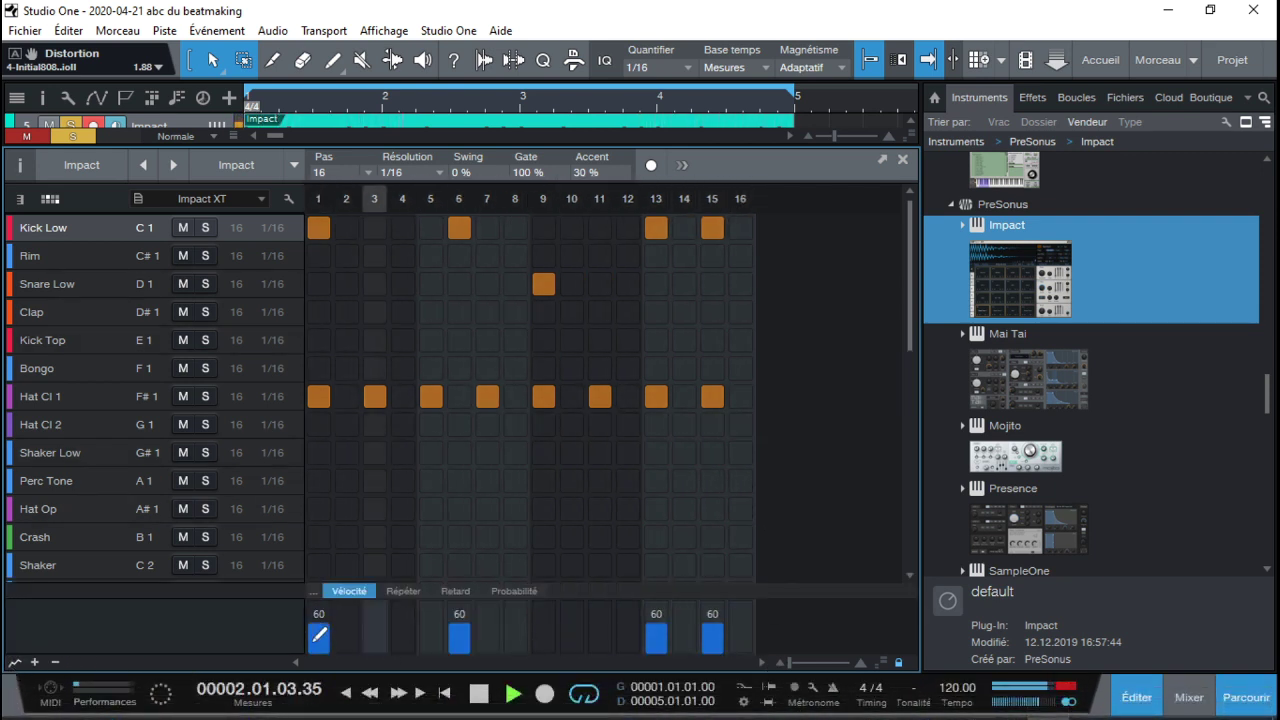
pyautogui.click(86, 395)
pyautogui.moveTo(318, 645); pyautogui.dragTo(749, 631)
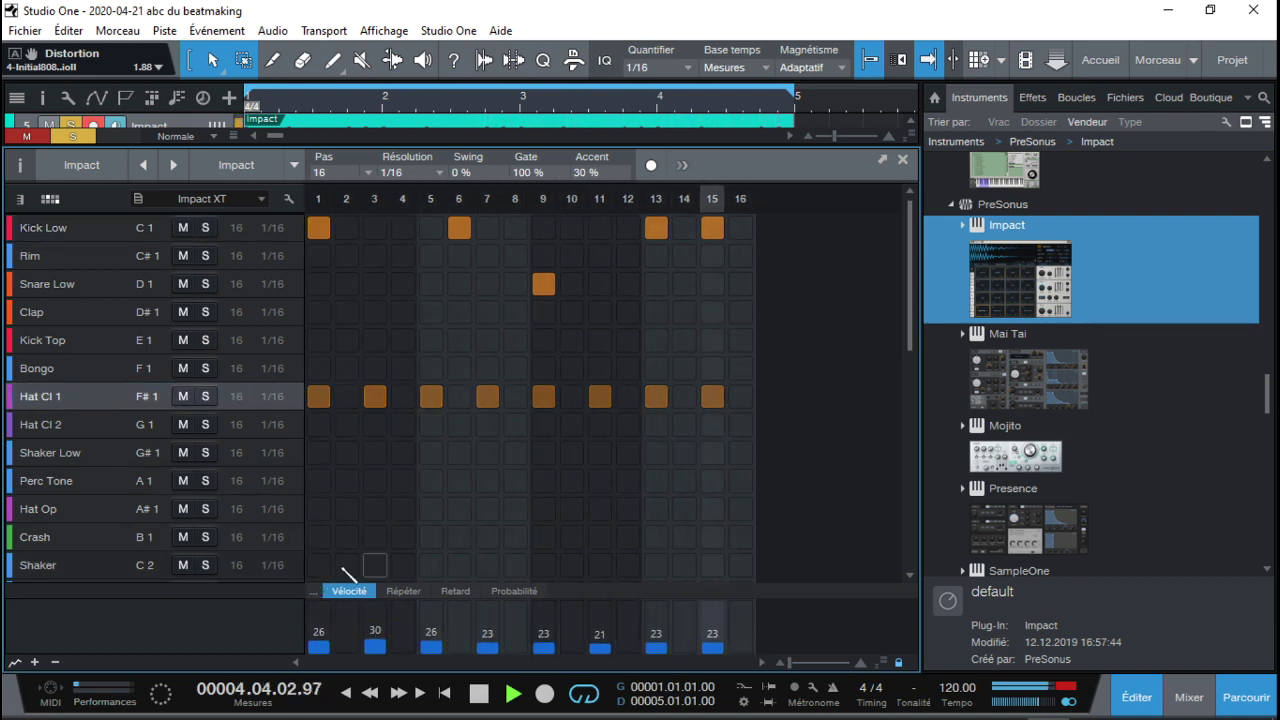
# Set the repeat count of the Hat Cl 1 hits on steps 13 and 15 to 3
pyautogui.click(410, 590)
pyautogui.click(718, 624)
pyautogui.click(716, 630)
pyautogui.click(657, 626)
pyautogui.click(657, 630)
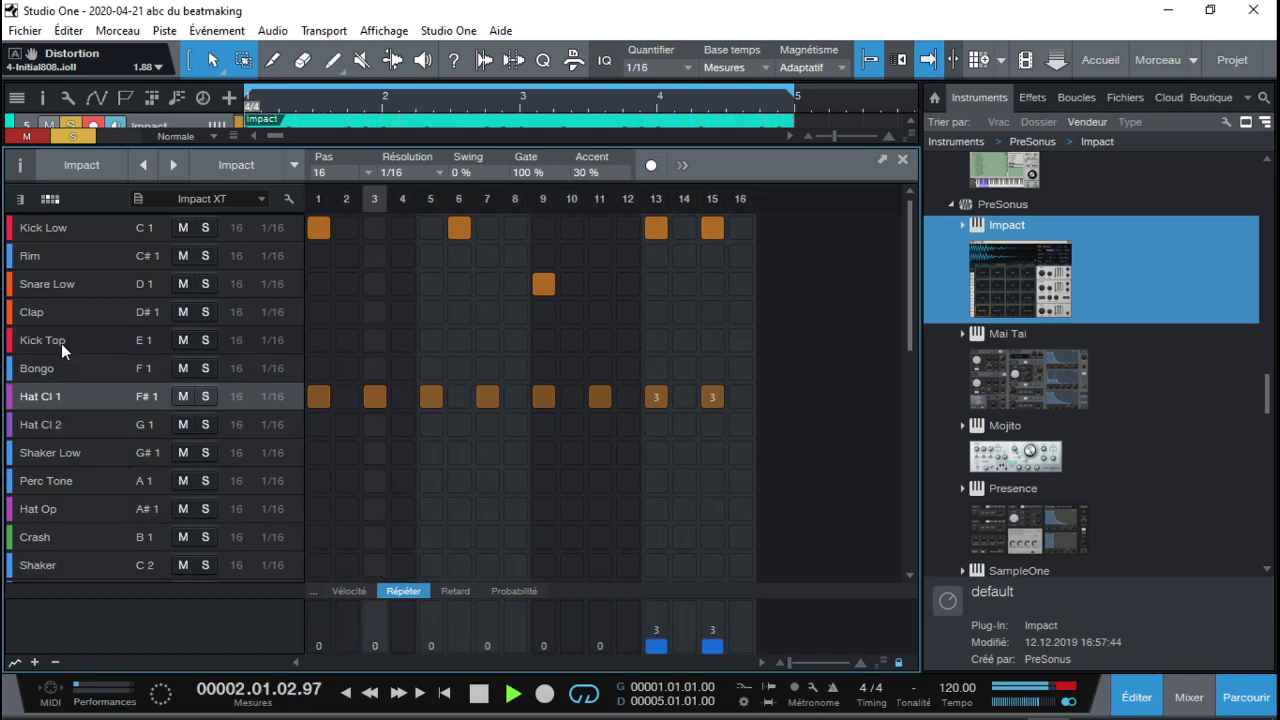
# Add Clap hits on steps 3, 12 and 14, and close the pattern editor
pyautogui.click(61, 314)
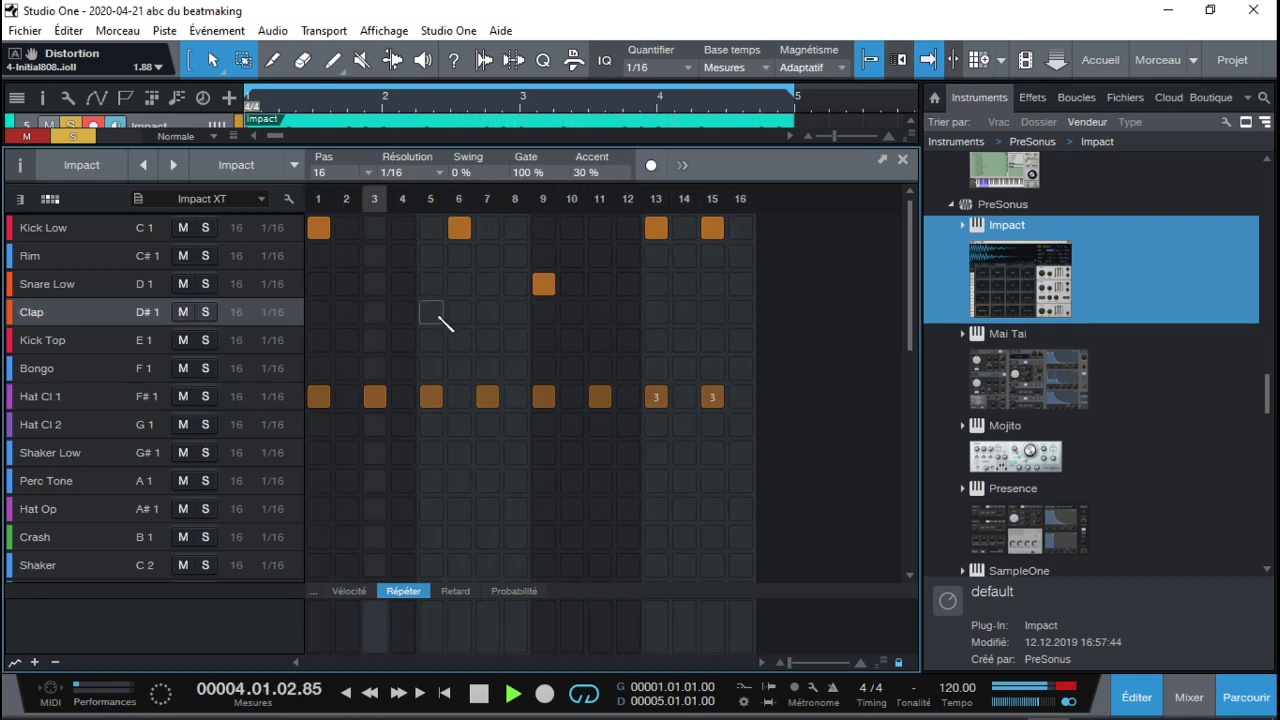
pyautogui.click(380, 316)
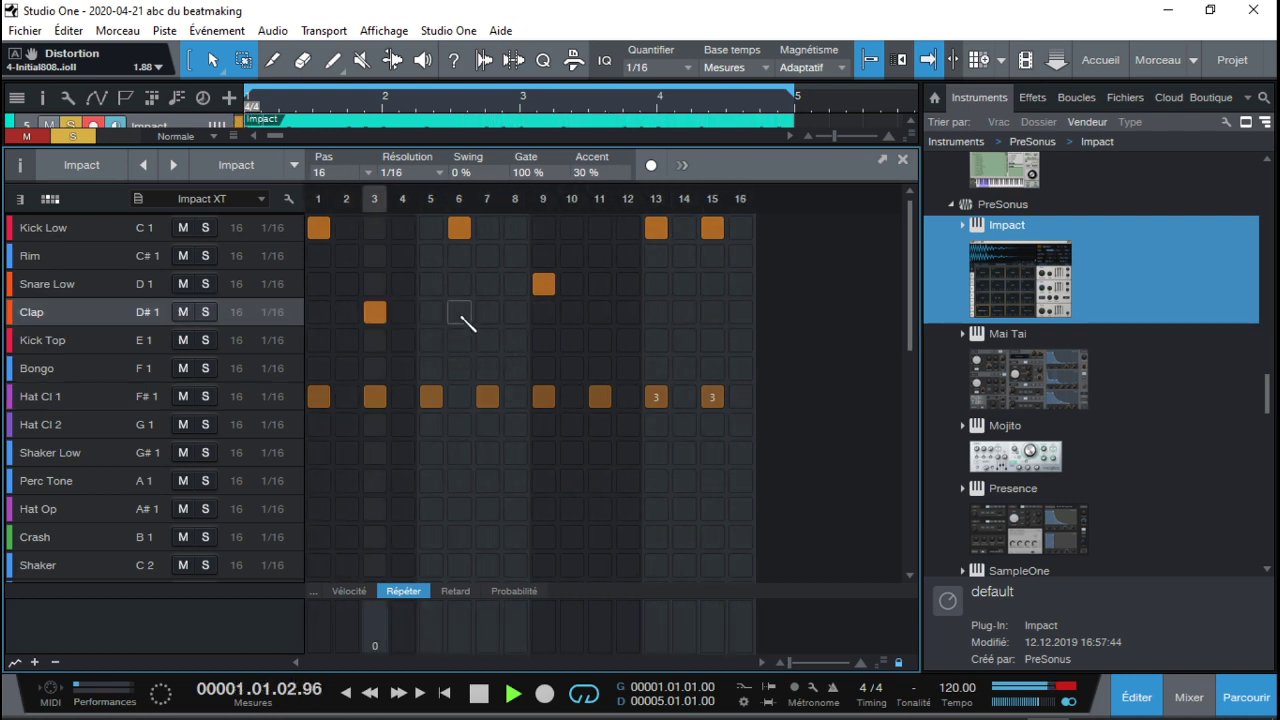
pyautogui.click(627, 314)
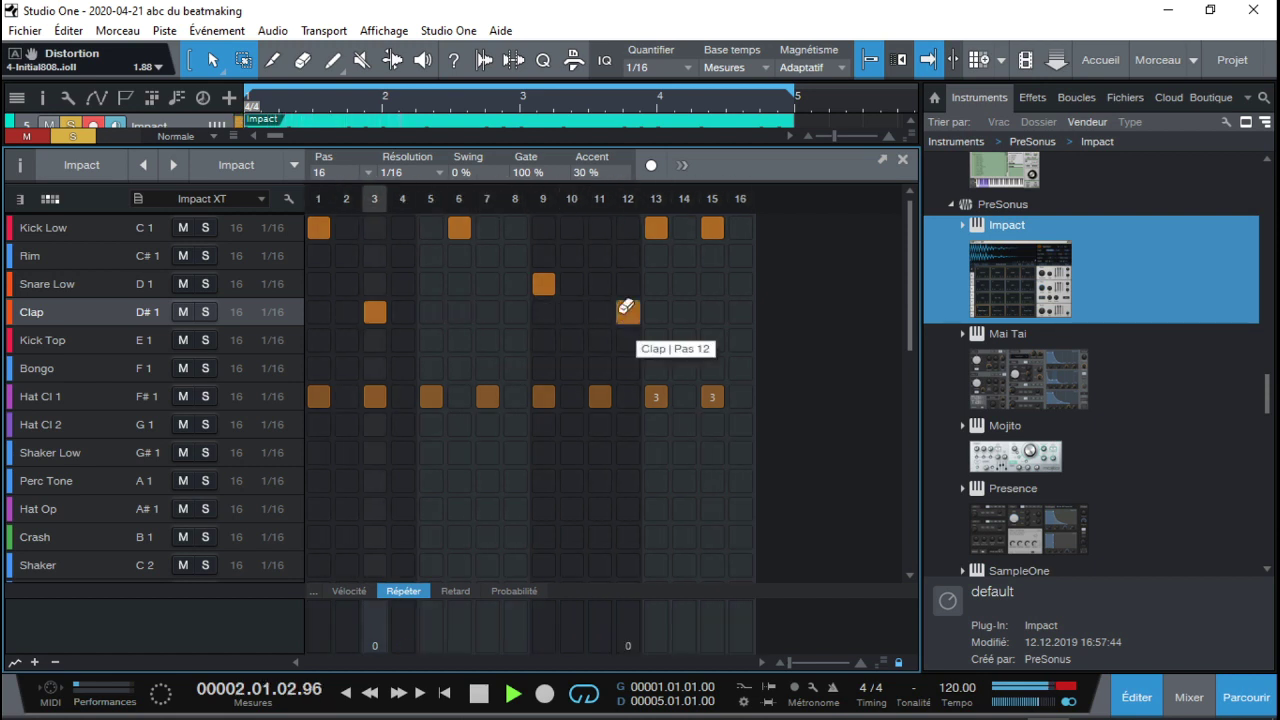
pyautogui.click(688, 312)
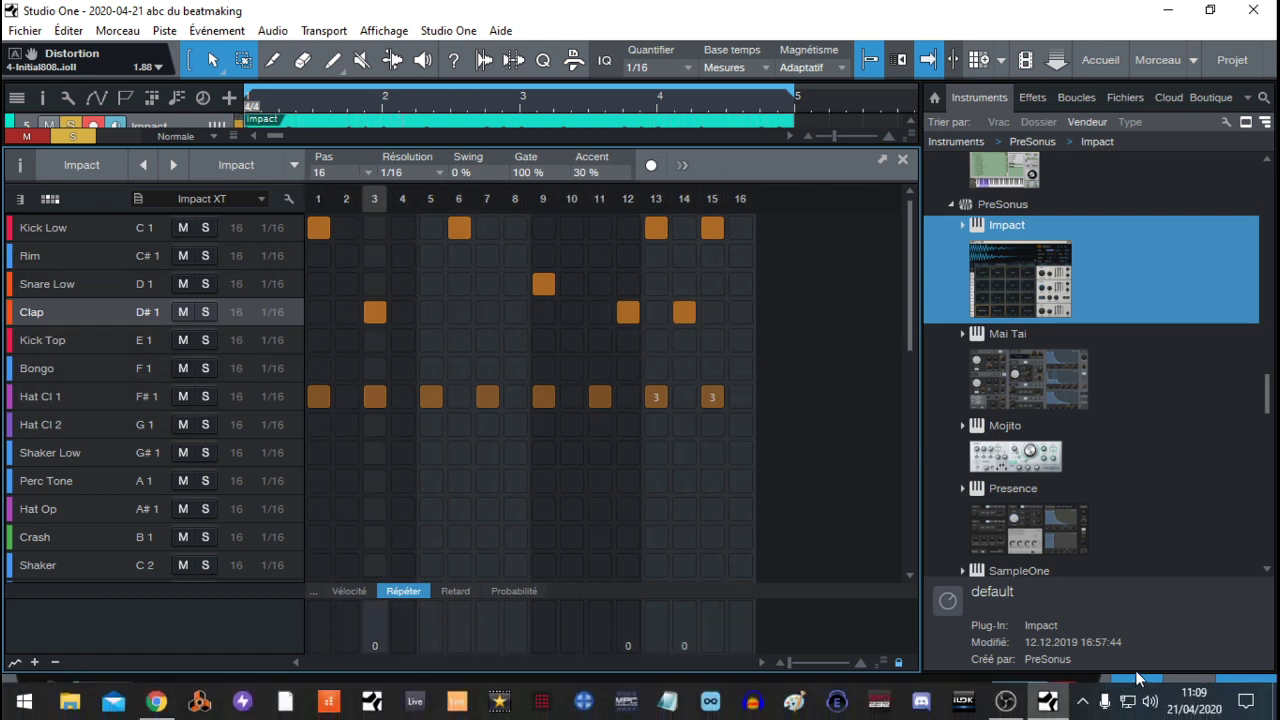
pyautogui.click(1136, 697)
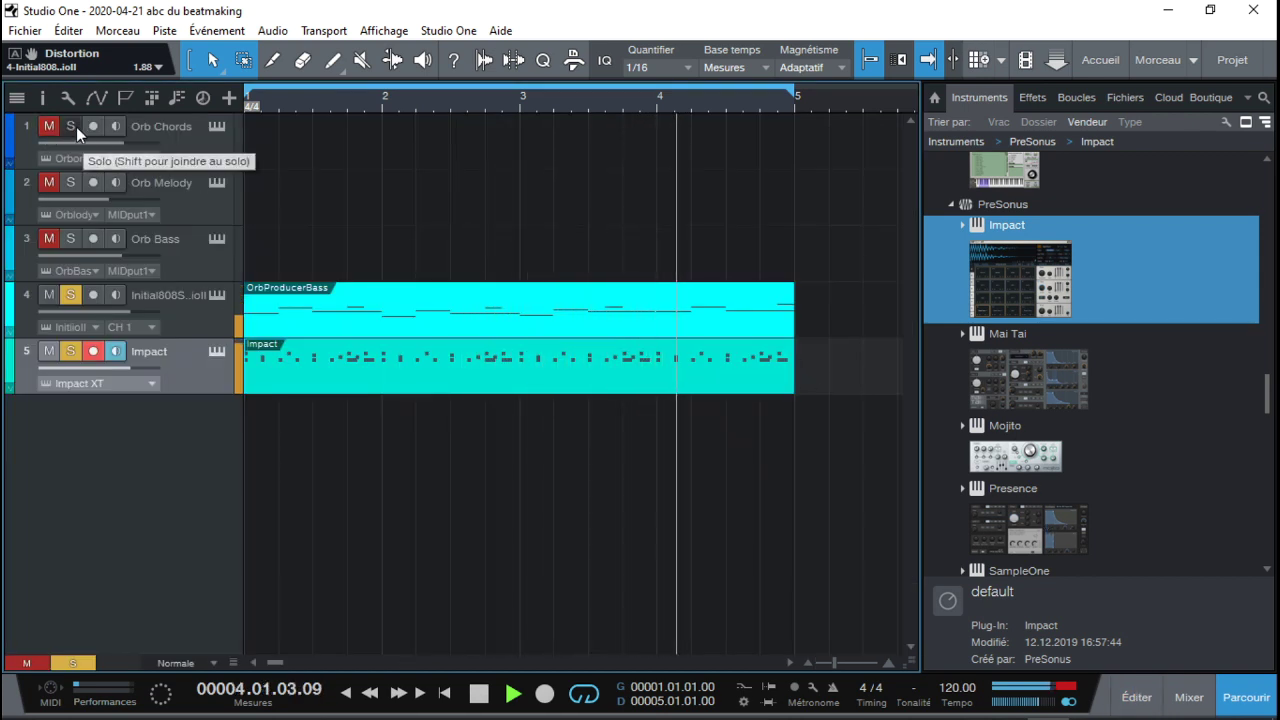
# Stop playback, view the Orb Chords instrument and its chord progression, and close its window
pyautogui.press('space')
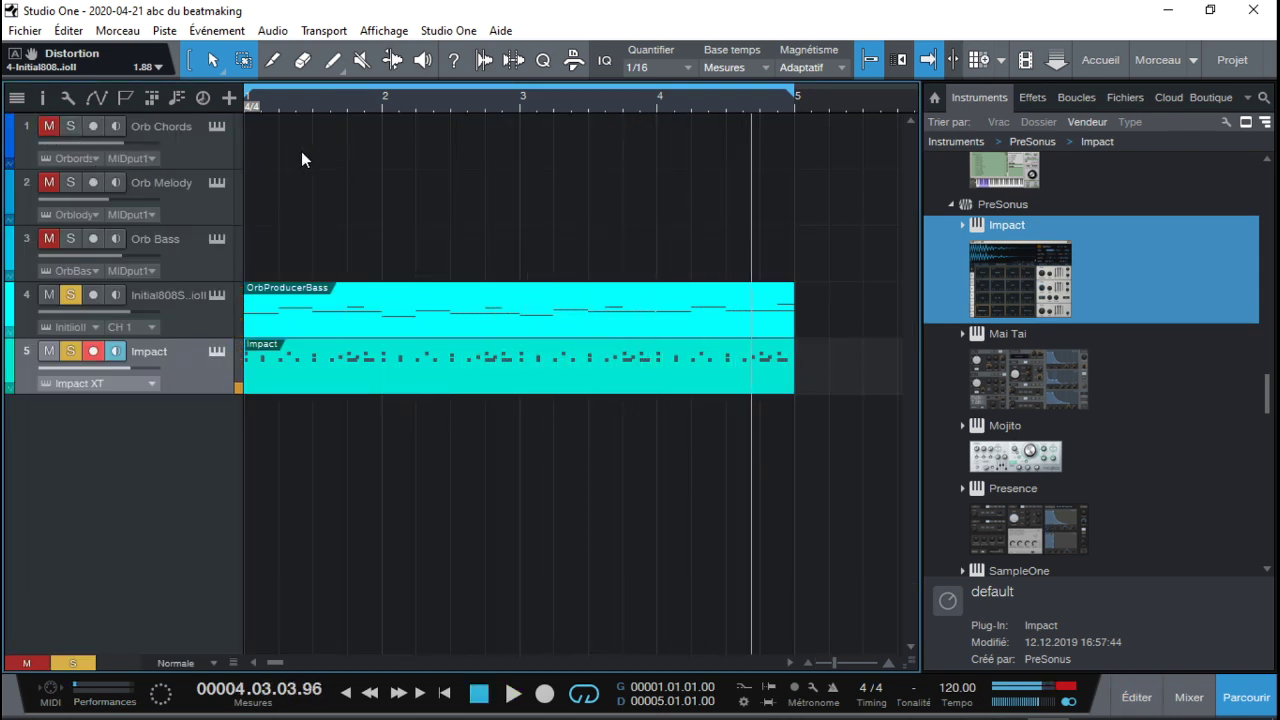
pyautogui.click(217, 128)
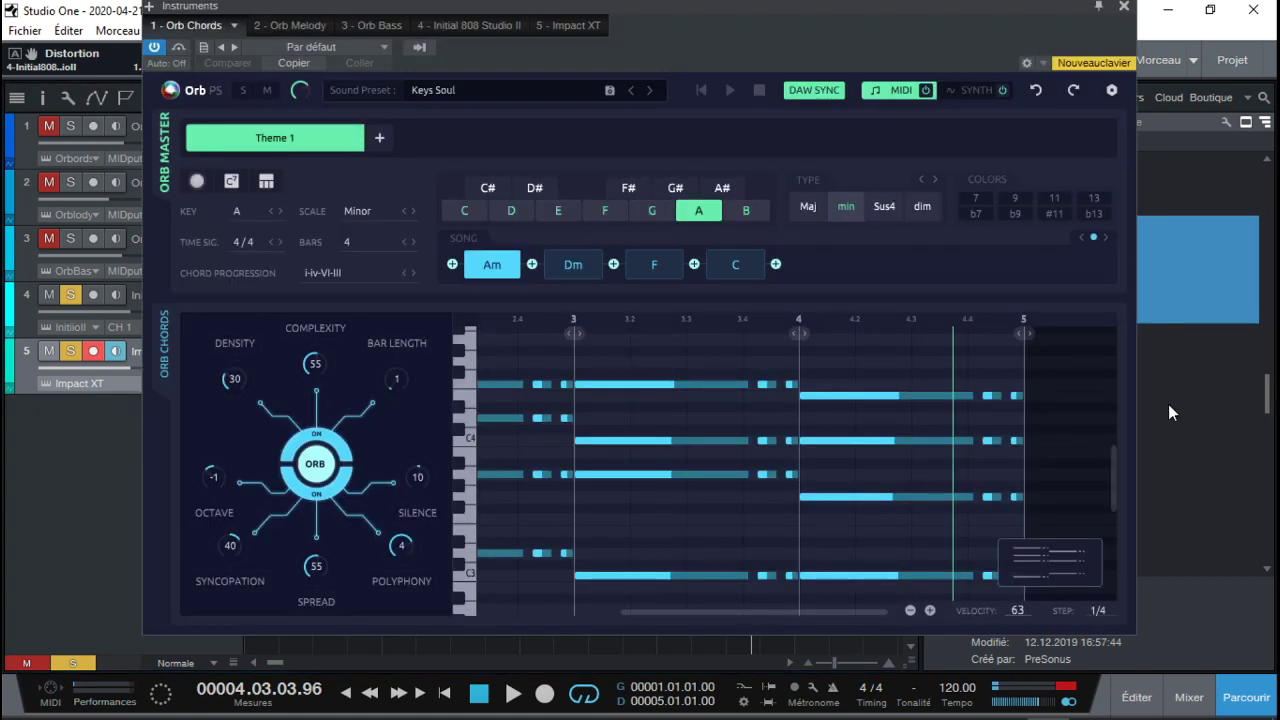
pyautogui.moveTo(1036, 30)
pyautogui.mouseDown()
pyautogui.moveTo(1164, 40)
pyautogui.moveTo(1025, 30)
pyautogui.mouseUp()
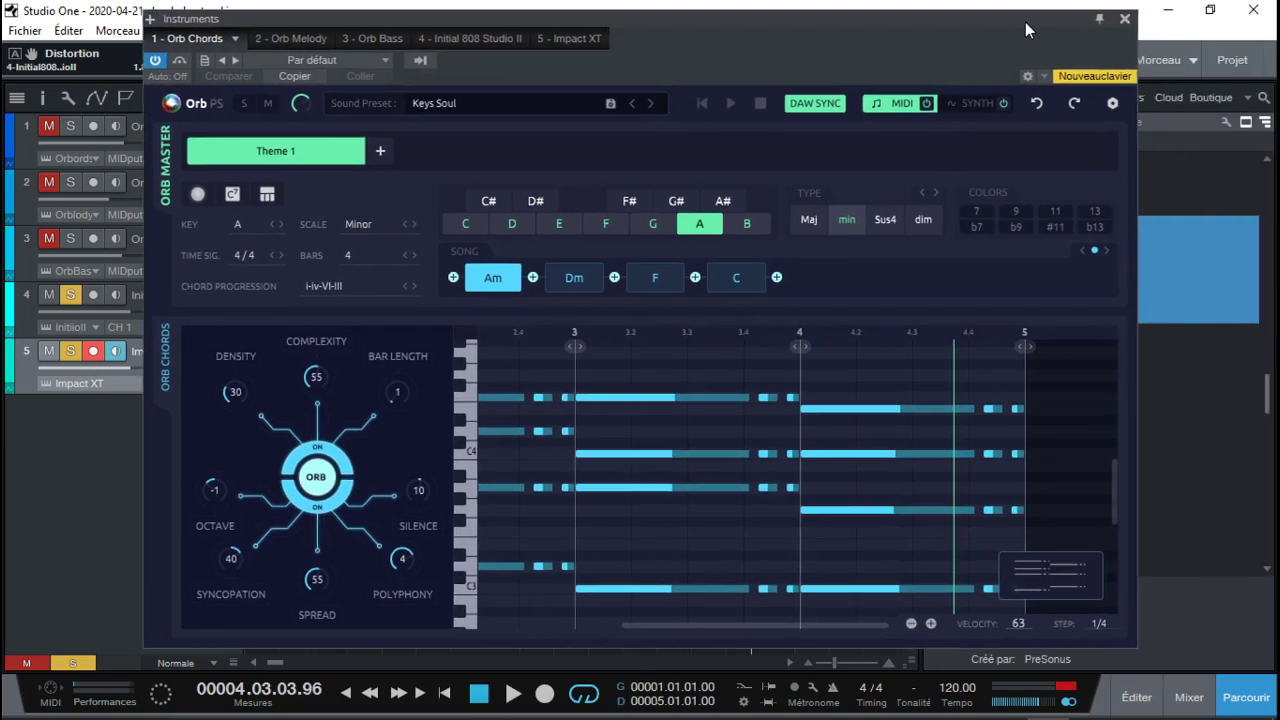
pyautogui.click(1124, 19)
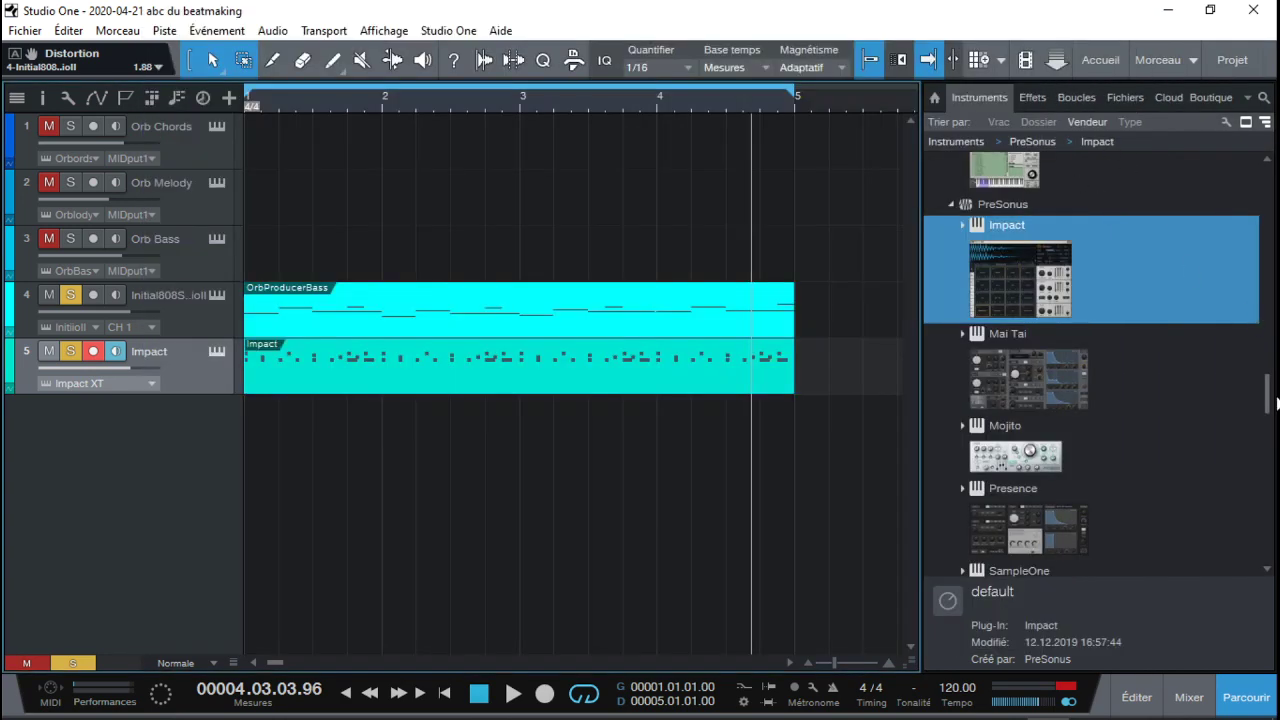
# Add the AIR Velvet_x64 instrument on a new track below Impact and close its window
pyautogui.moveTo(1268, 400); pyautogui.dragTo(1266, 240)
pyautogui.moveTo(983, 339); pyautogui.dragTo(437, 433)
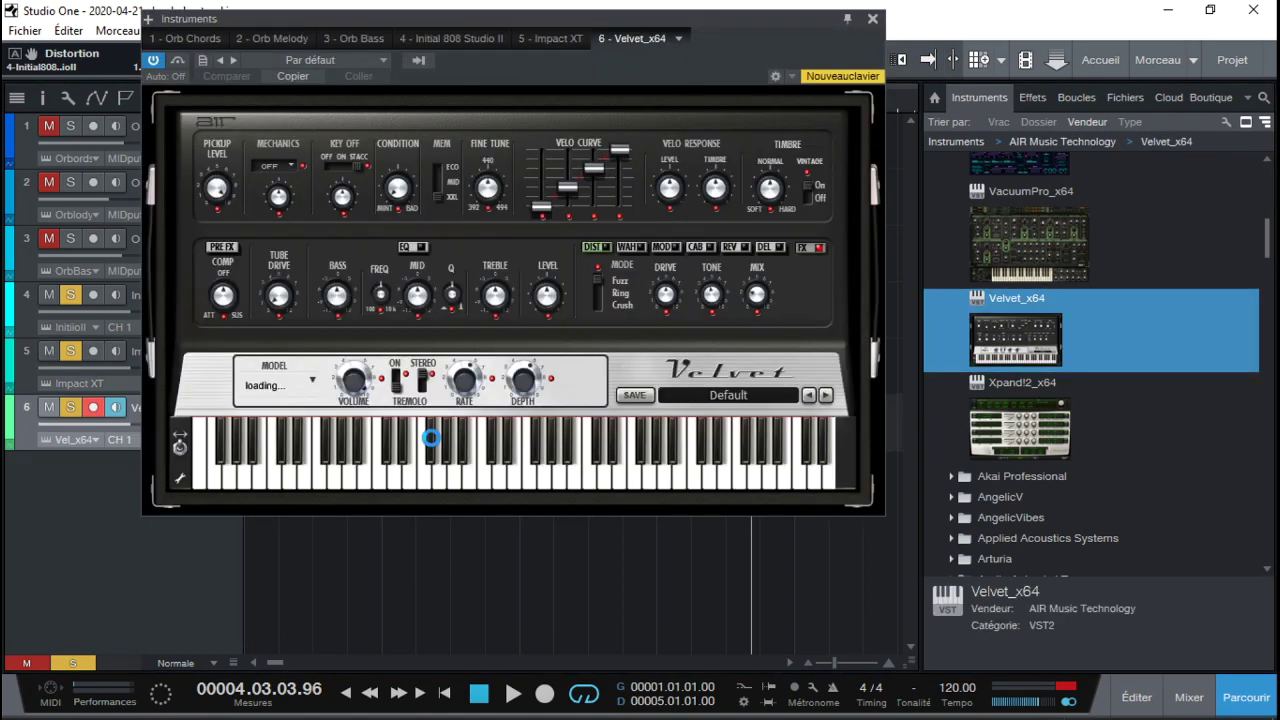
pyautogui.click(874, 19)
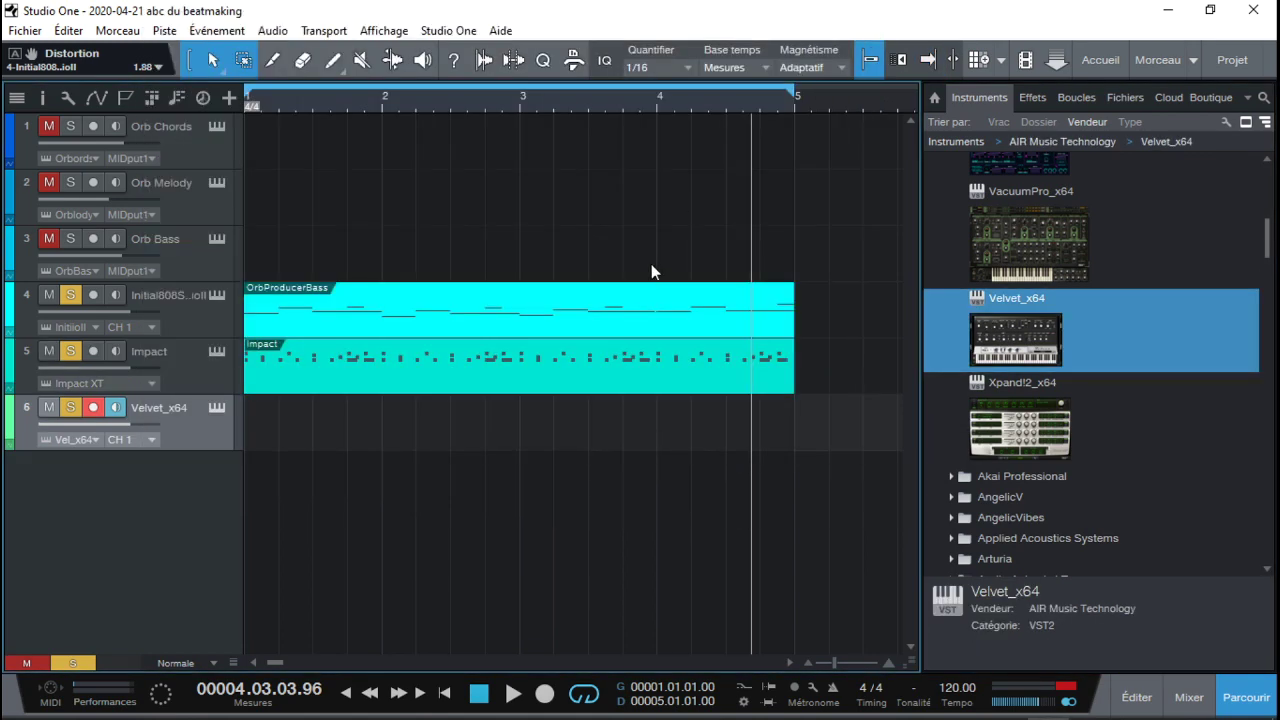
# Export the Orb Chords MIDI onto the Velvet_x64 track at bar 1 and close the instrument window
pyautogui.click(217, 126)
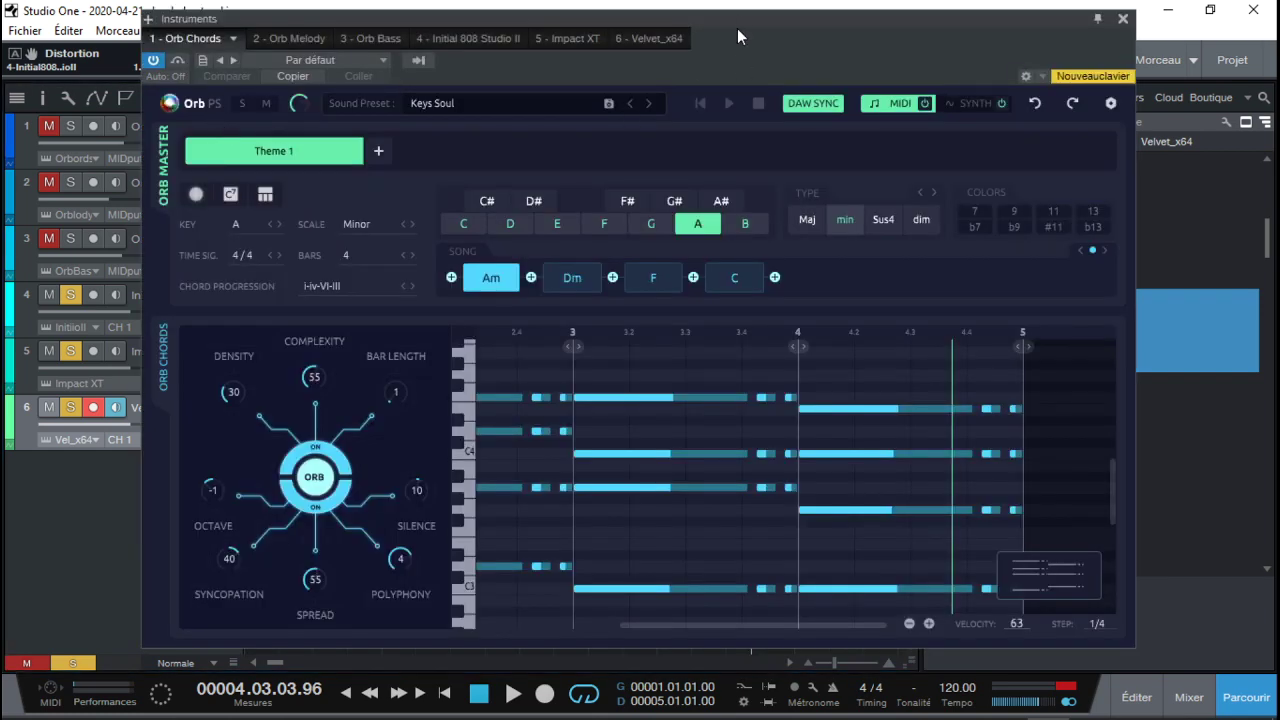
pyautogui.moveTo(746, 19); pyautogui.dragTo(970, 8)
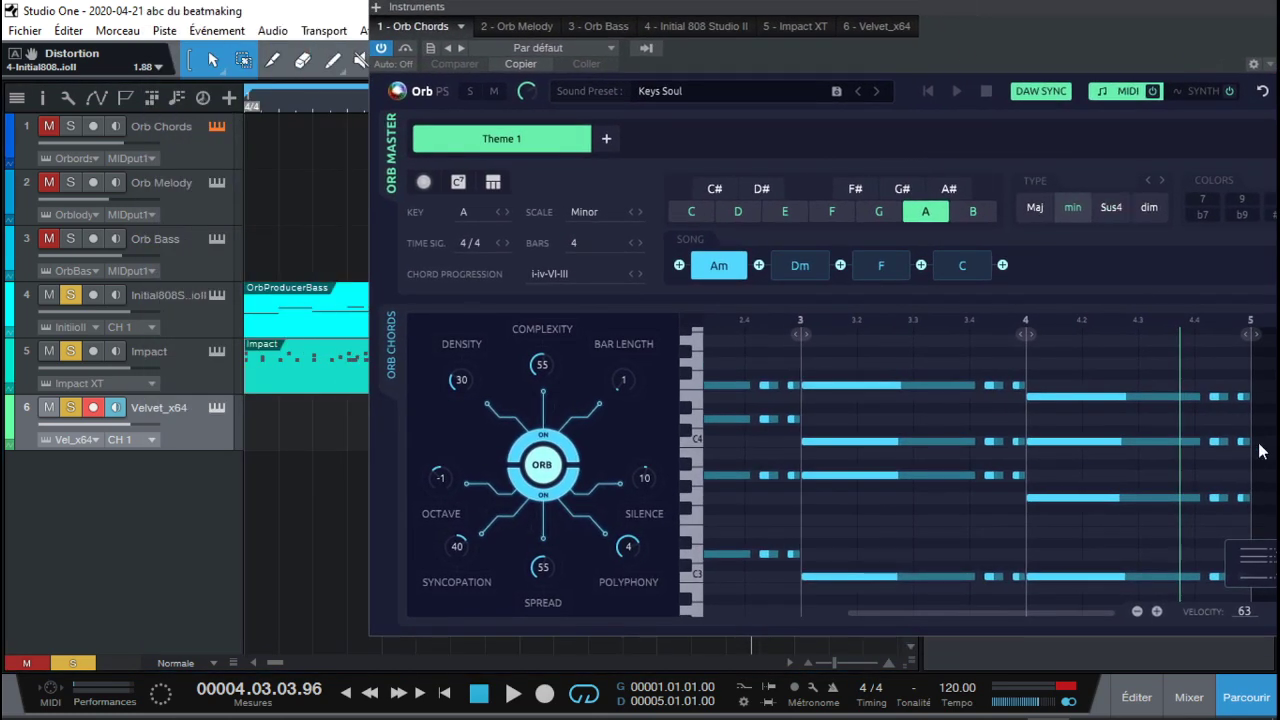
pyautogui.moveTo(1240, 564); pyautogui.dragTo(255, 426)
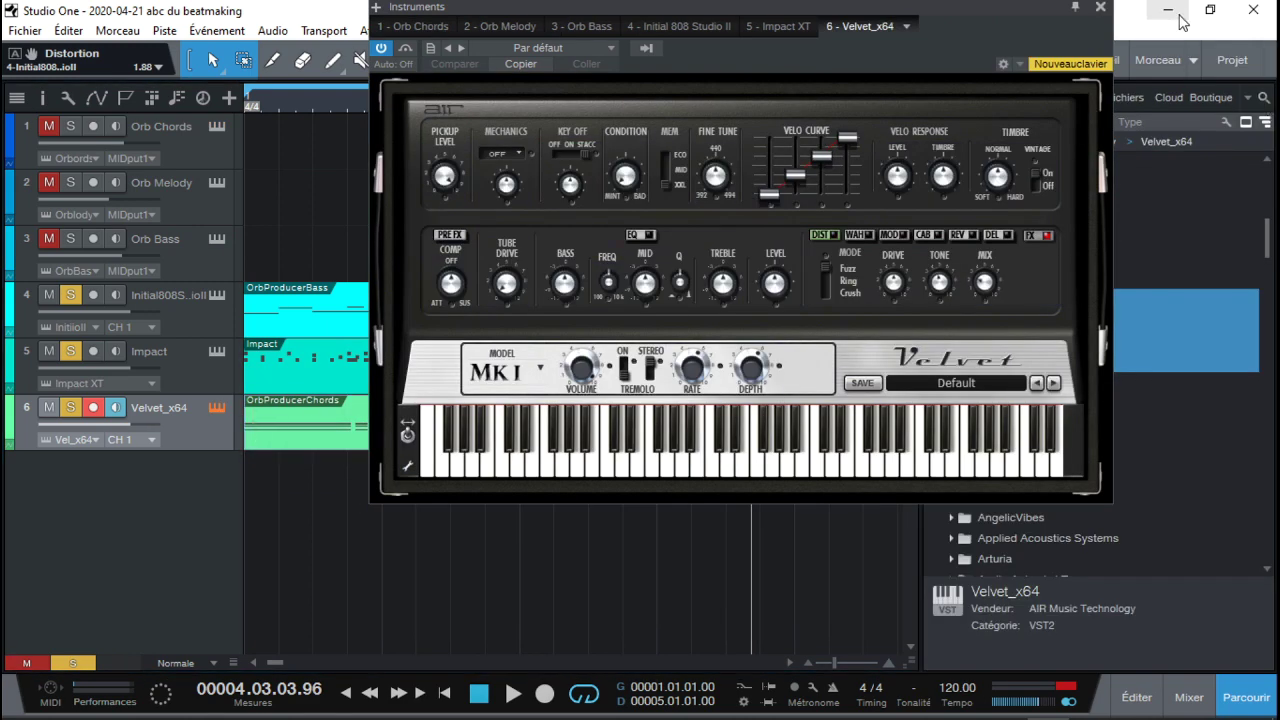
pyautogui.click(1104, 10)
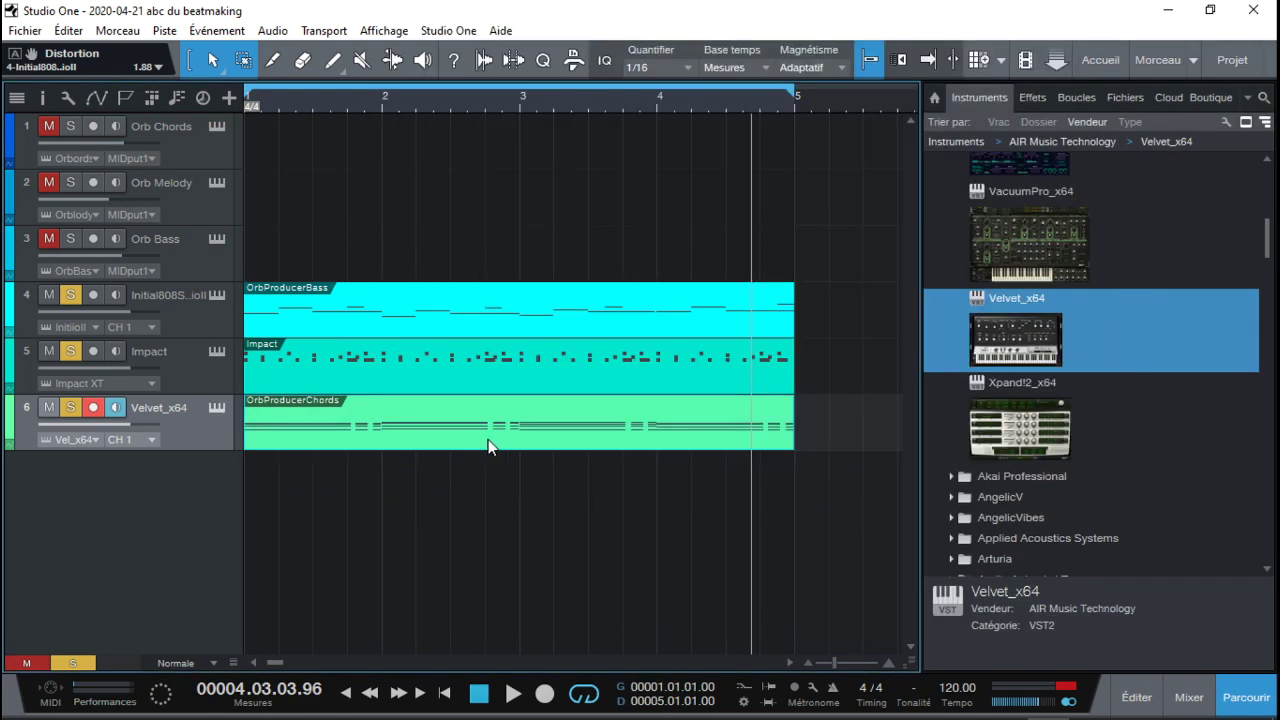
# Play the song from the start, audition Velvet presets and load 01 MKI Default, closing the instrument window
pyautogui.press('Home')
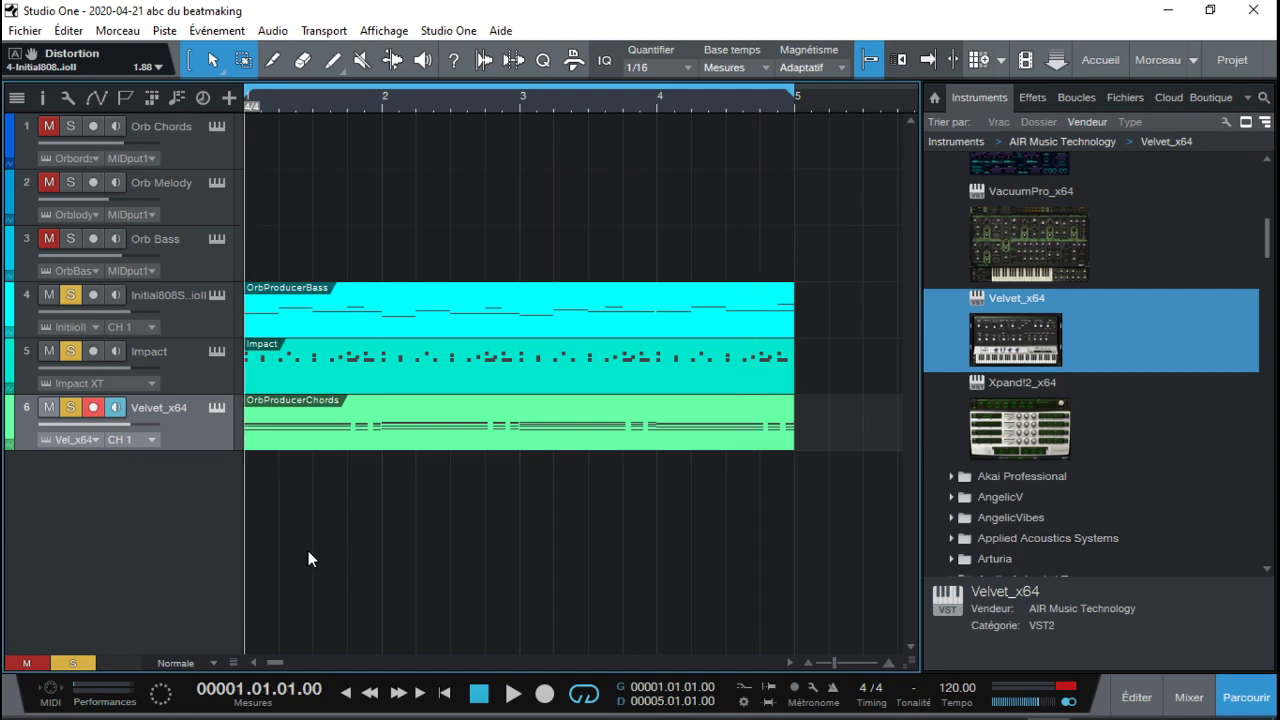
pyautogui.press('space')
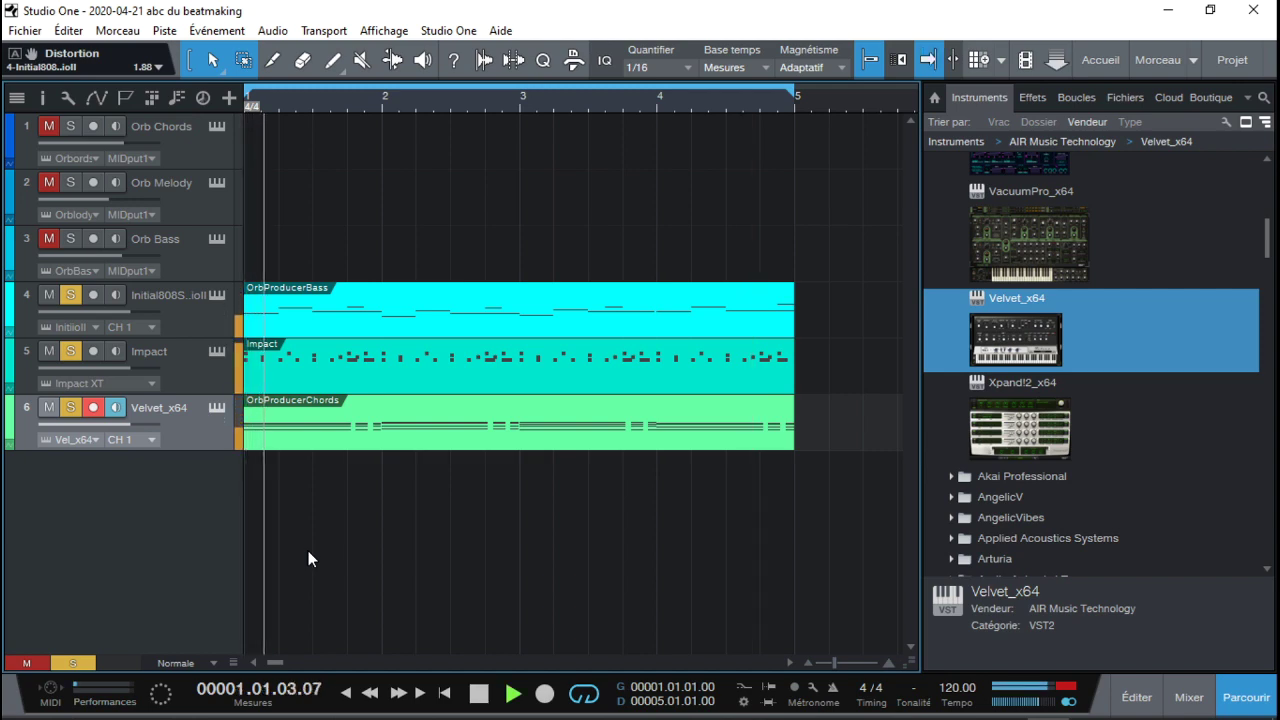
pyautogui.click(216, 408)
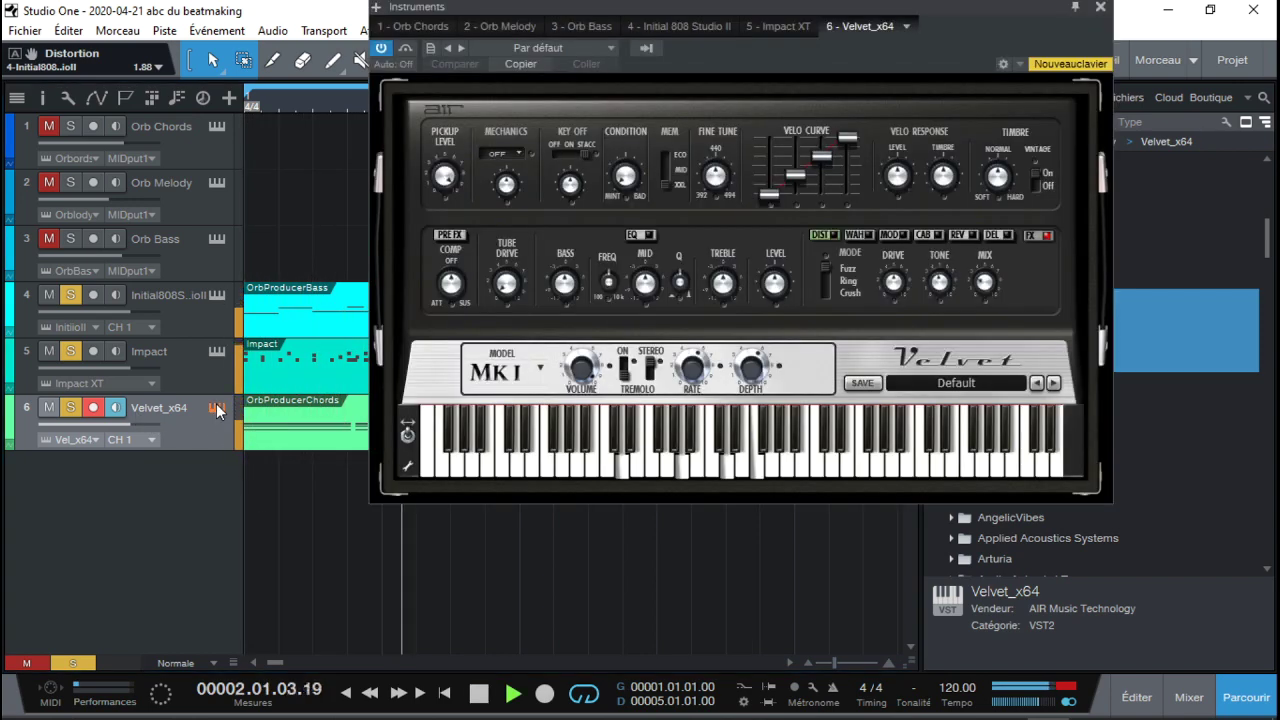
pyautogui.click(1053, 383)
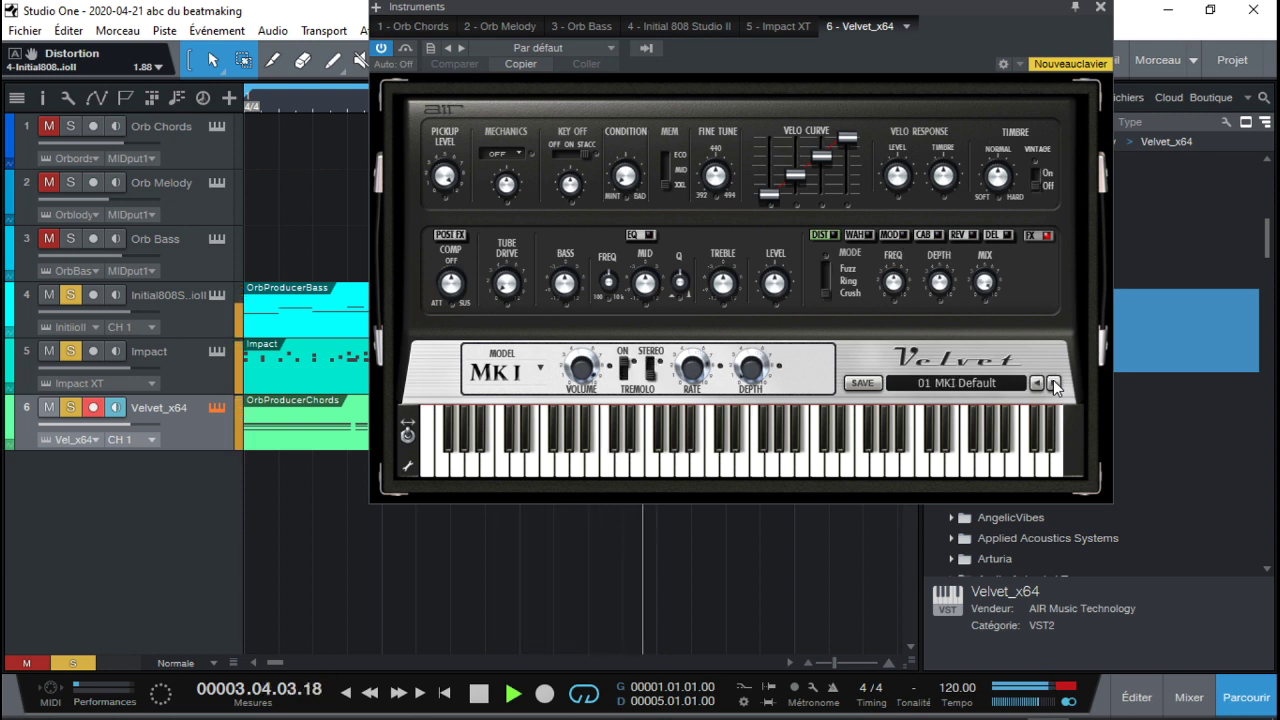
pyautogui.click(1053, 383)
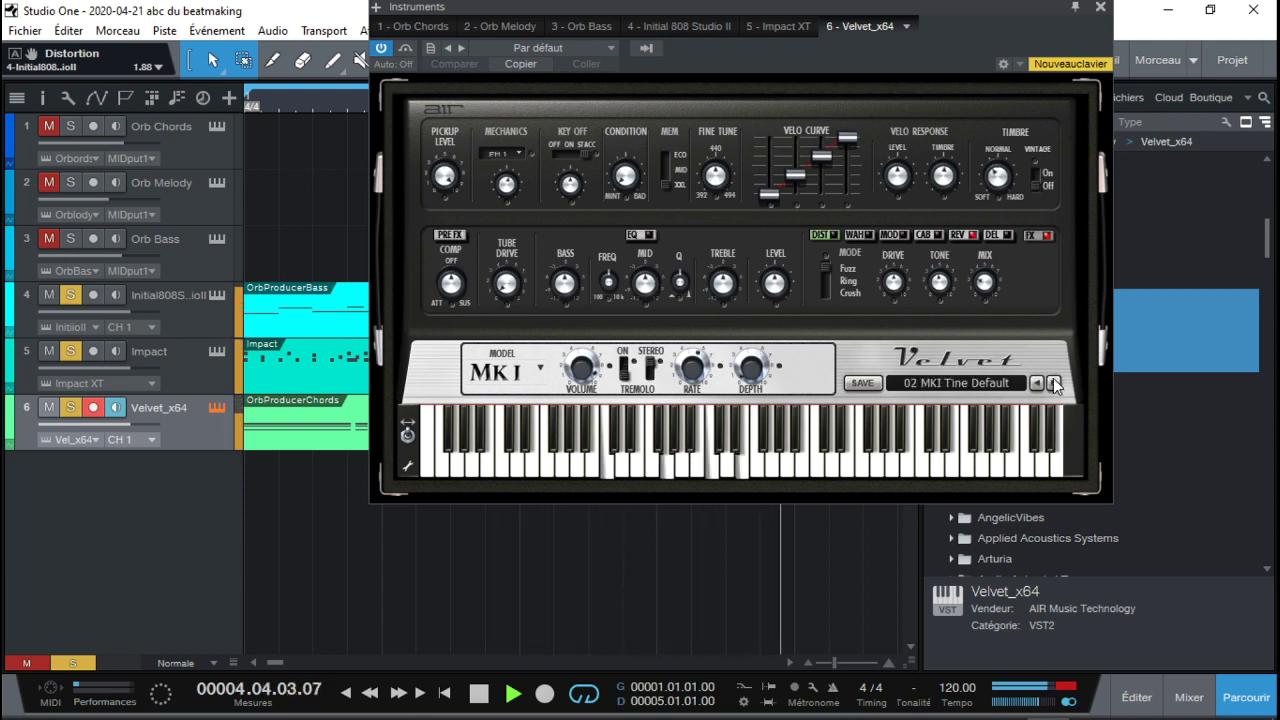
pyautogui.click(1037, 383)
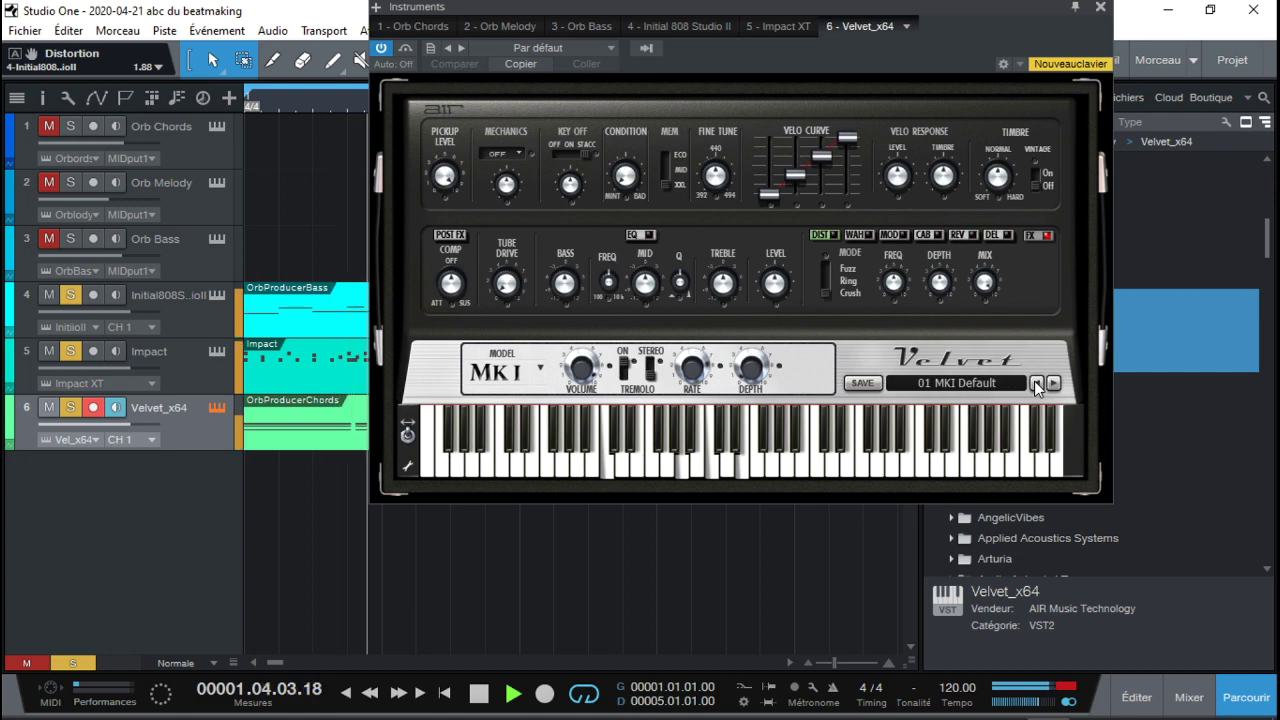
pyautogui.click(1101, 8)
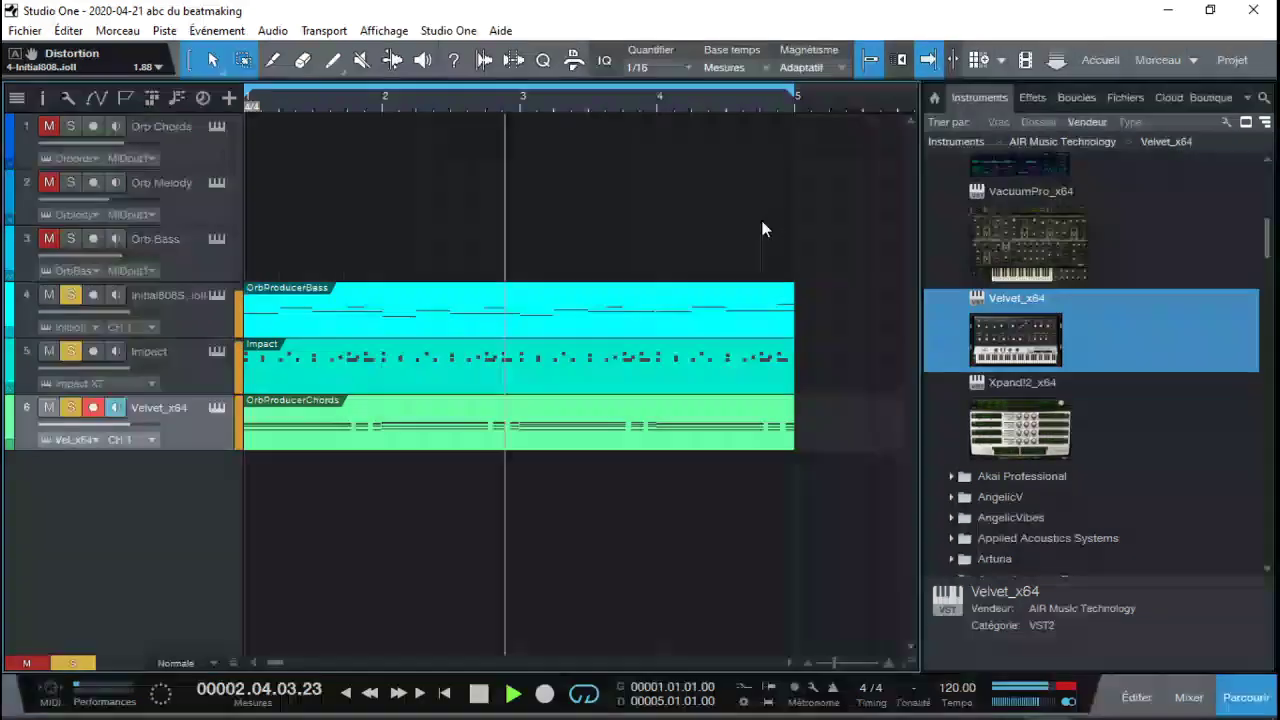
# Set the mixer volumes to -0.3 dB for Main, -2.9 dB for Impact St 2 and -0.8 dB for Impact St 3
pyautogui.click(525, 378)
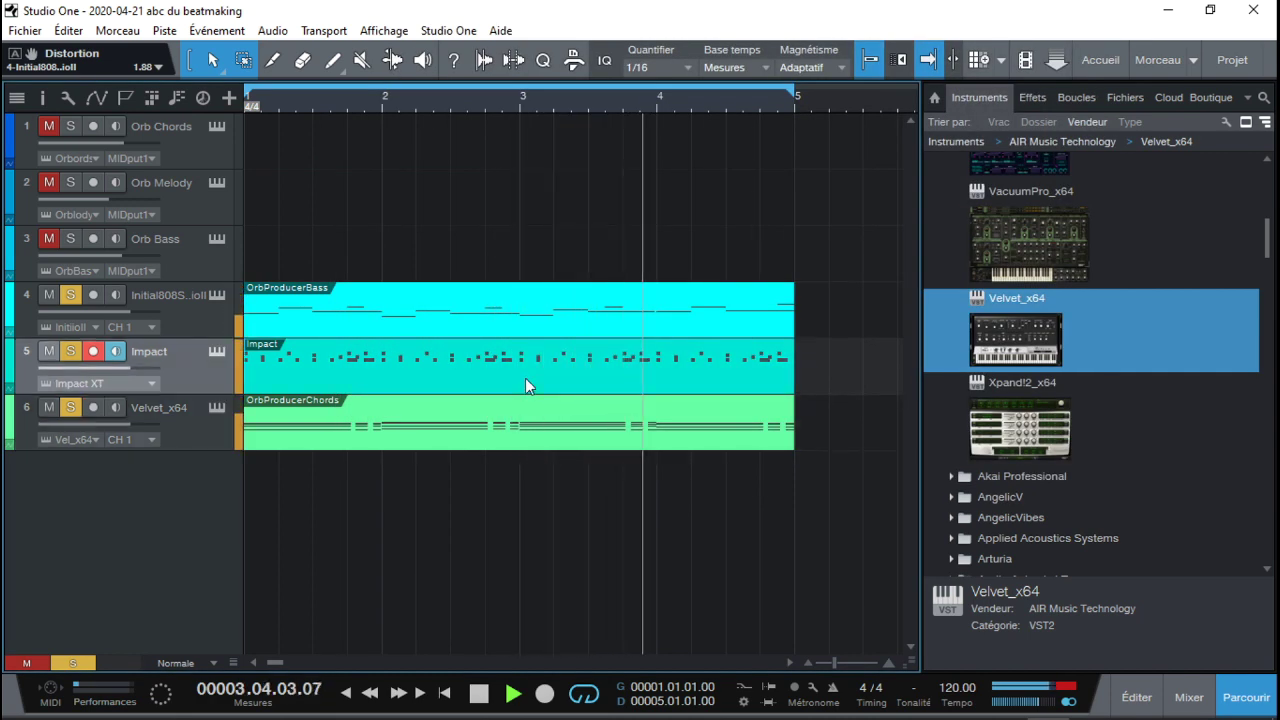
pyautogui.click(1190, 697)
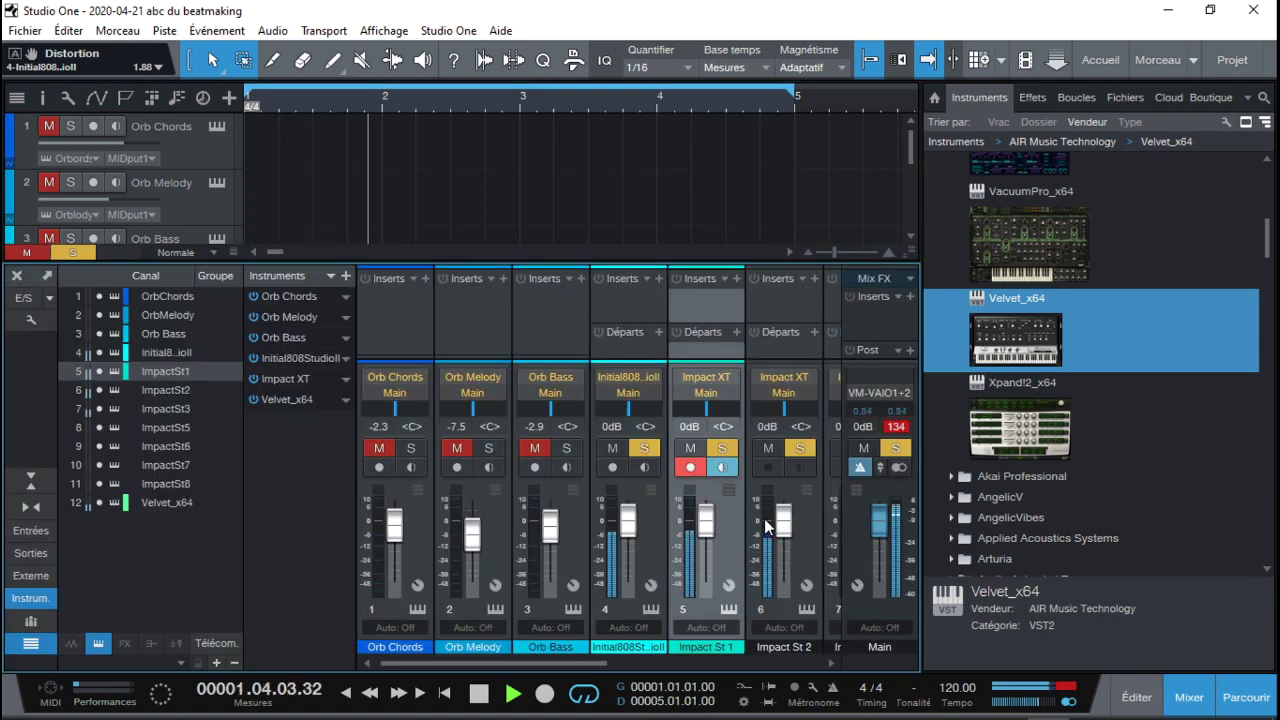
pyautogui.moveTo(882, 532); pyautogui.dragTo(880, 524)
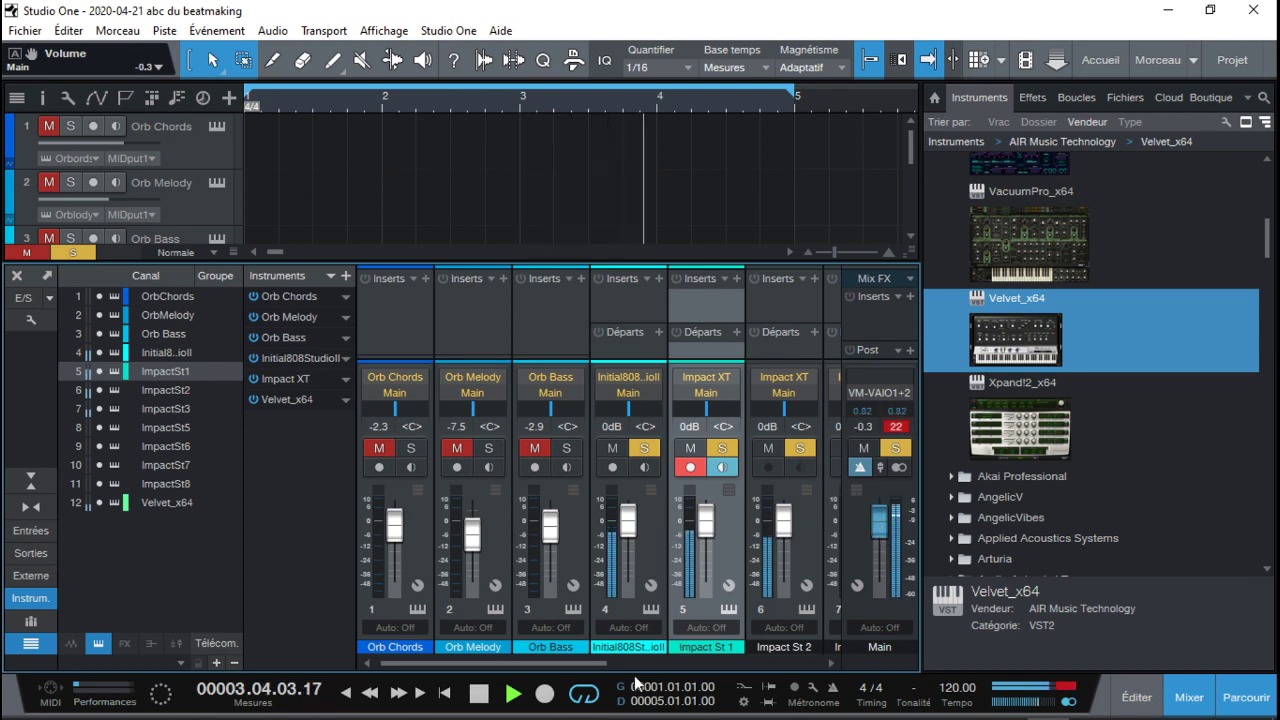
pyautogui.moveTo(600, 659); pyautogui.dragTo(716, 684)
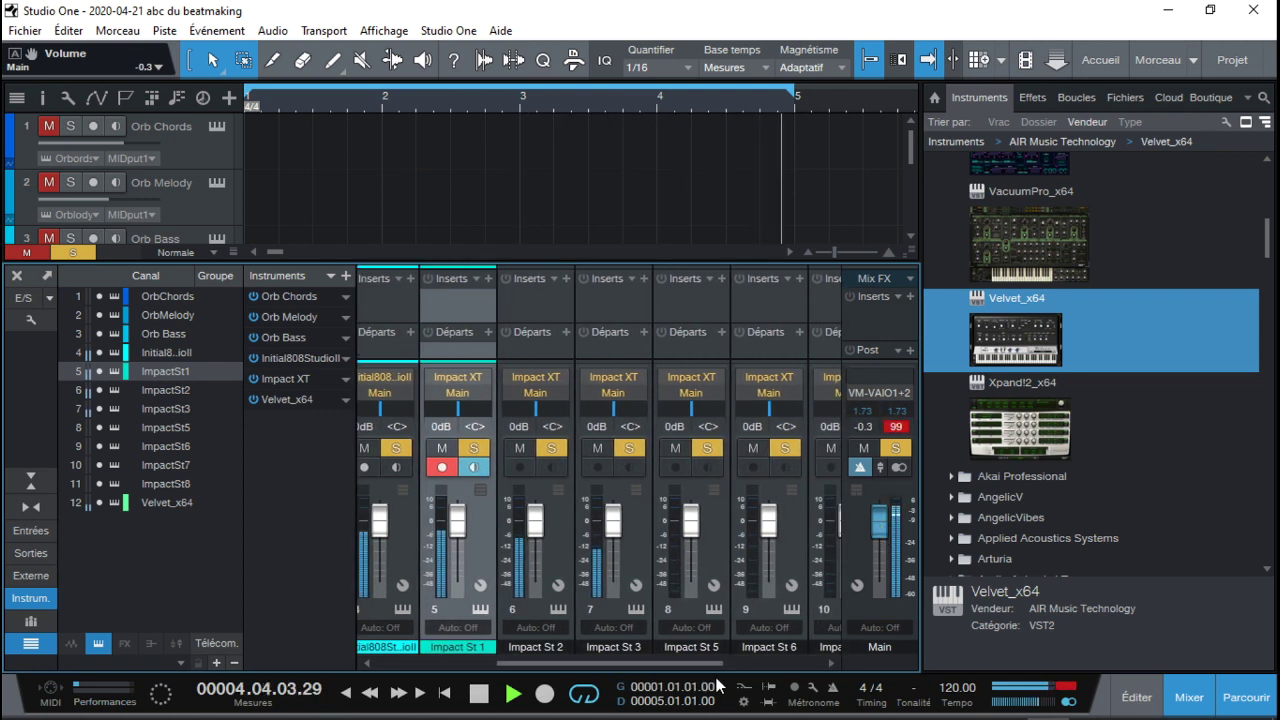
pyautogui.moveTo(623, 546); pyautogui.dragTo(623, 526)
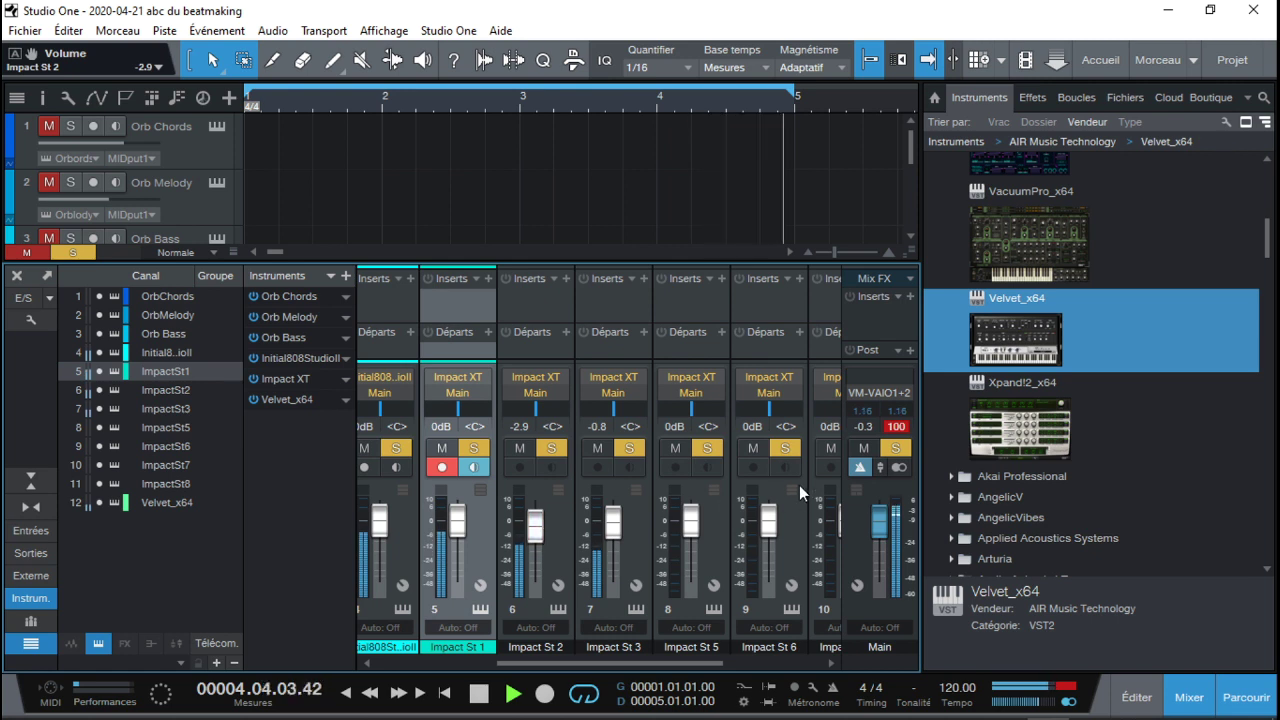
pyautogui.click(1186, 698)
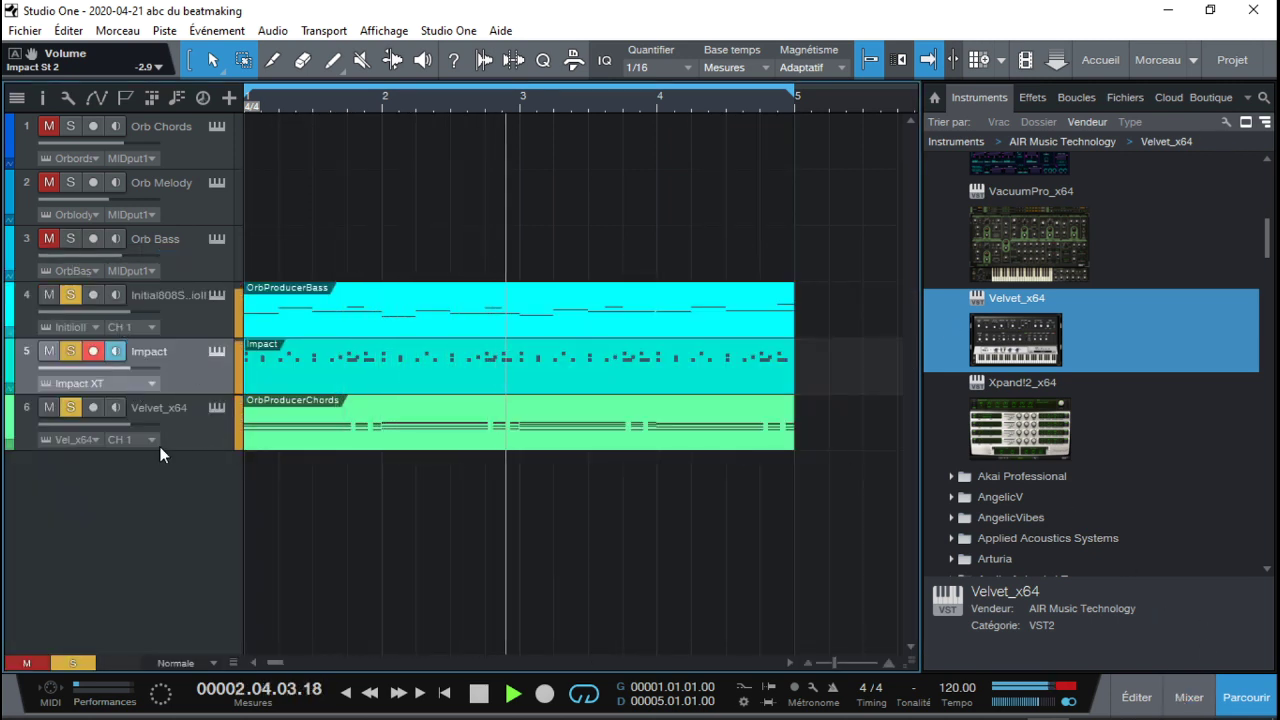
# Listen to the Velvet chords alone, bringing the Impact drums and the Initial 808 bass back in one by one
pyautogui.click(71, 295)
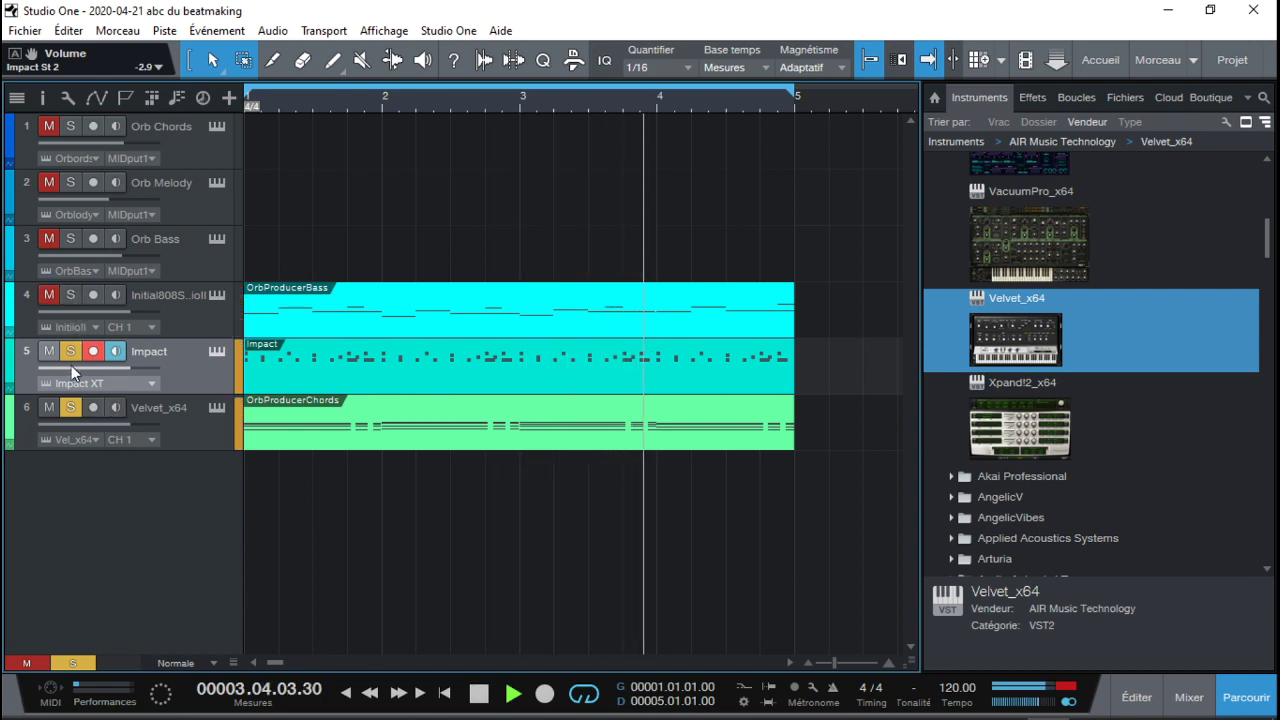
pyautogui.click(71, 351)
pyautogui.click(50, 350)
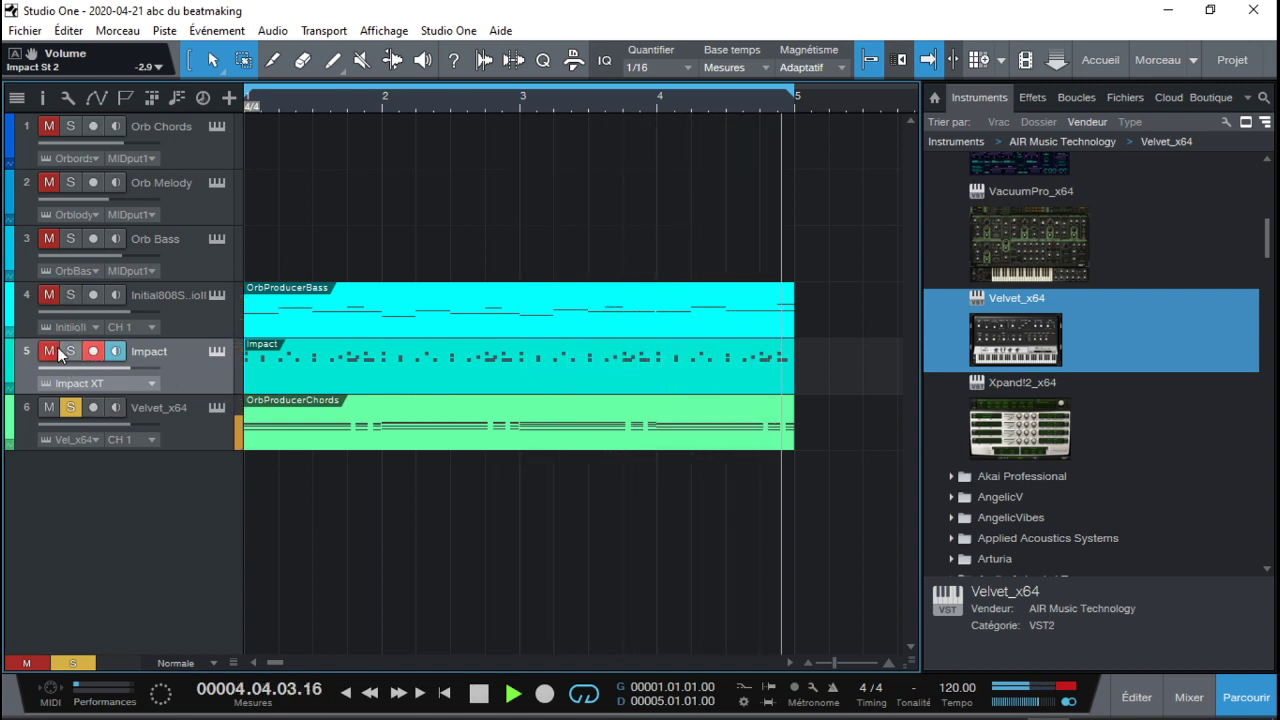
pyautogui.click(70, 351)
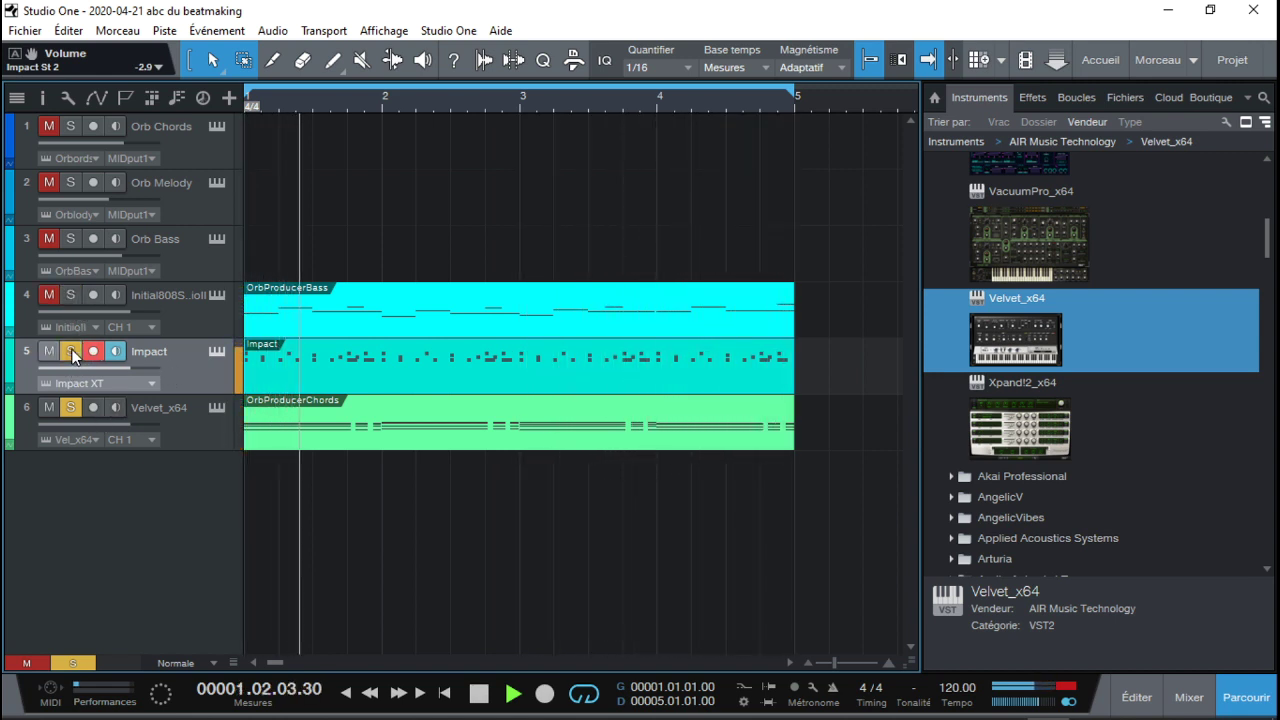
pyautogui.click(69, 297)
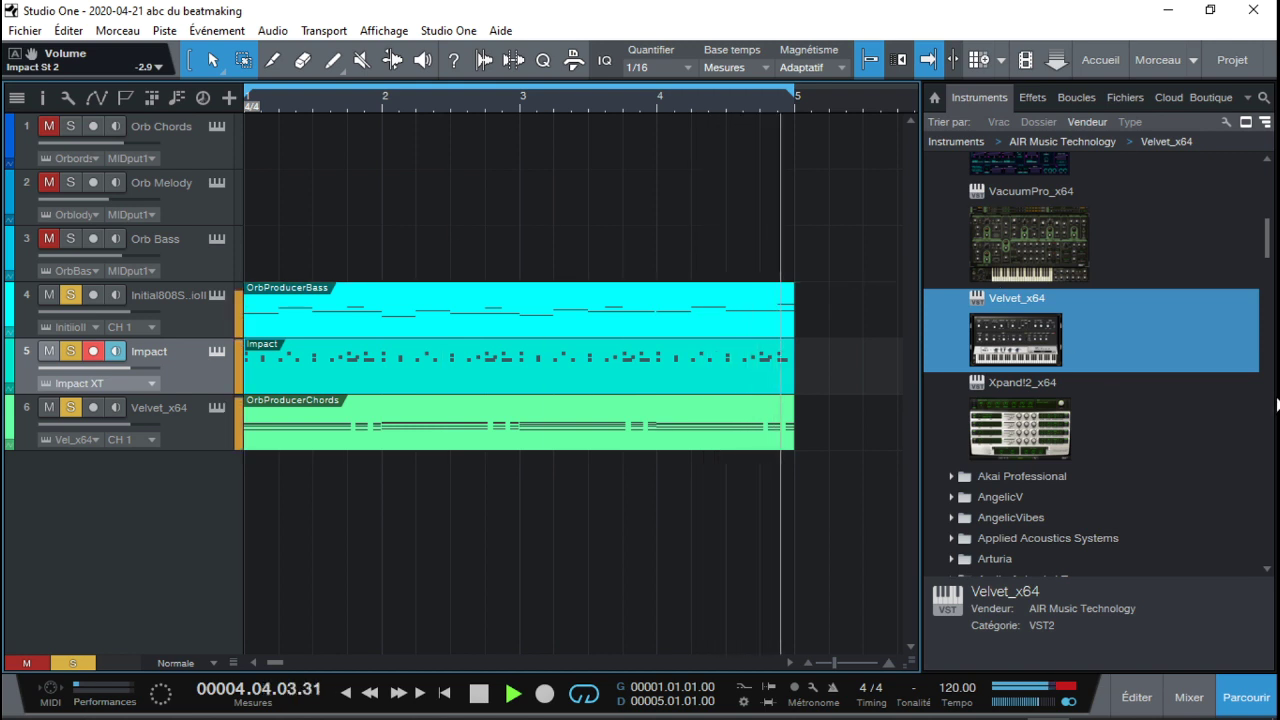
# Stop playback and add the AIR Xpand!2_x64 instrument on a new track below Velvet_x64
pyautogui.scroll(3, 1270, 250)
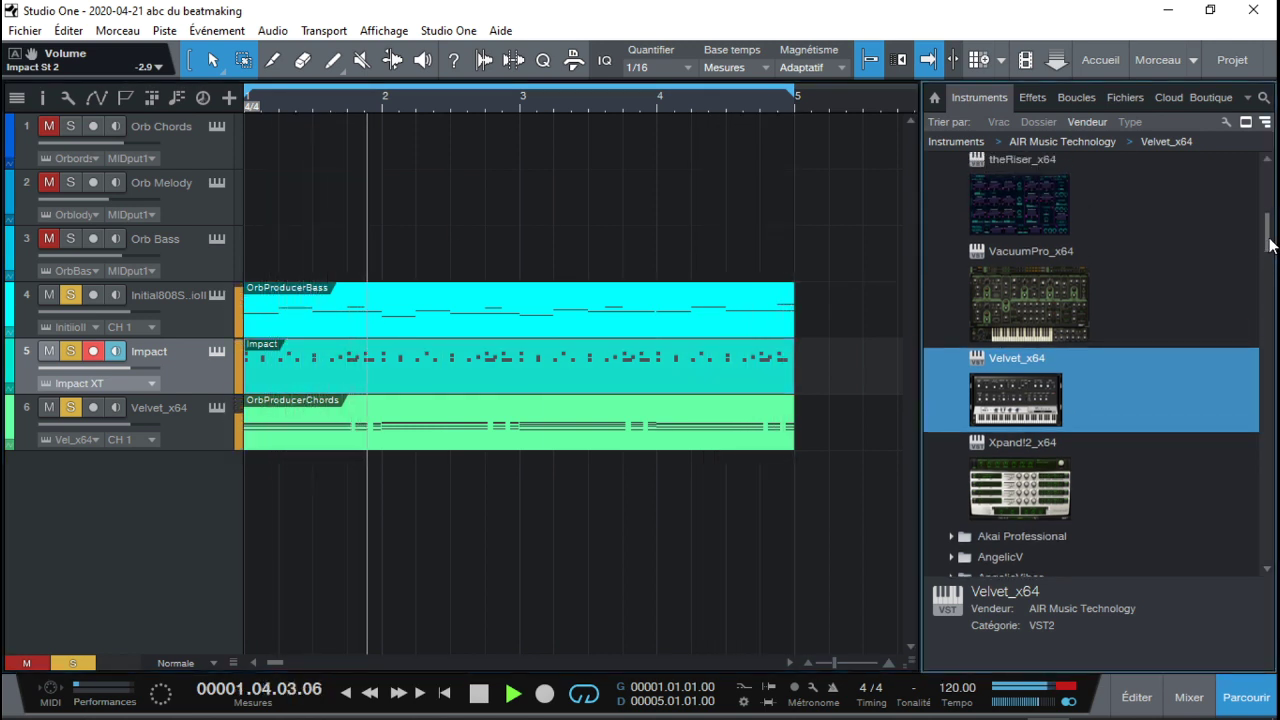
pyautogui.press('space')
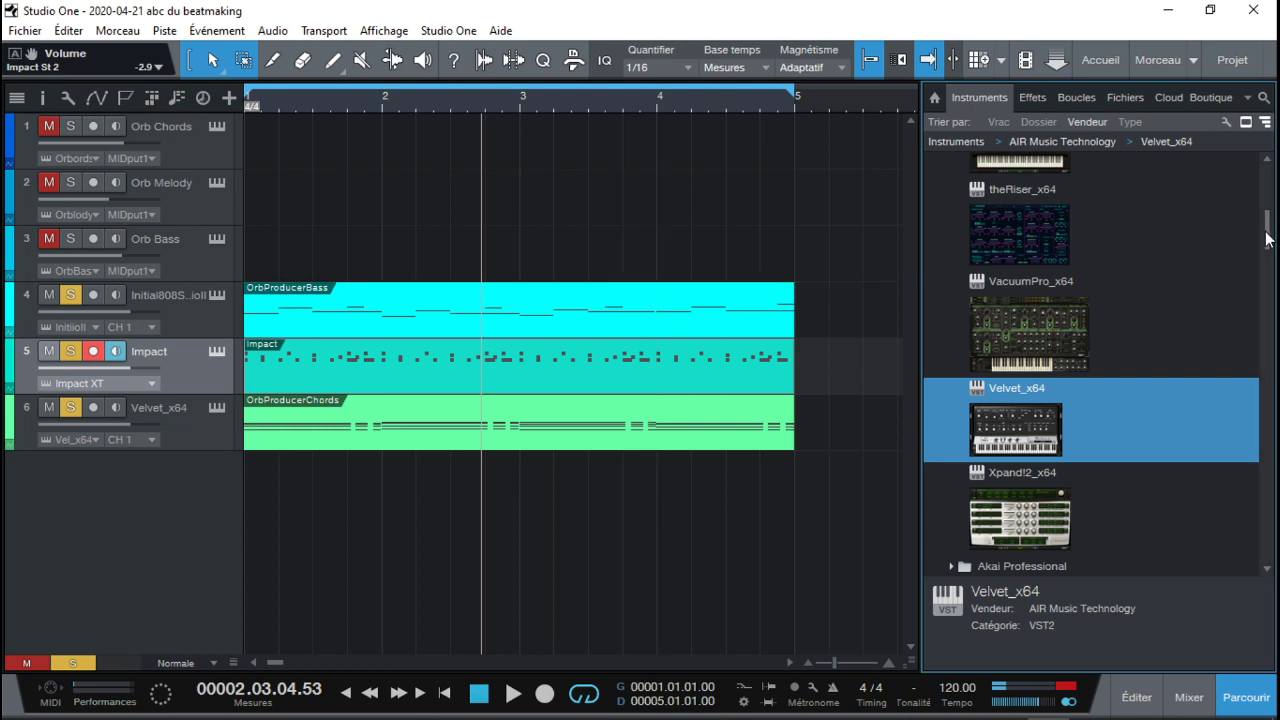
pyautogui.scroll(-2, 1268, 240)
pyautogui.click(1033, 468)
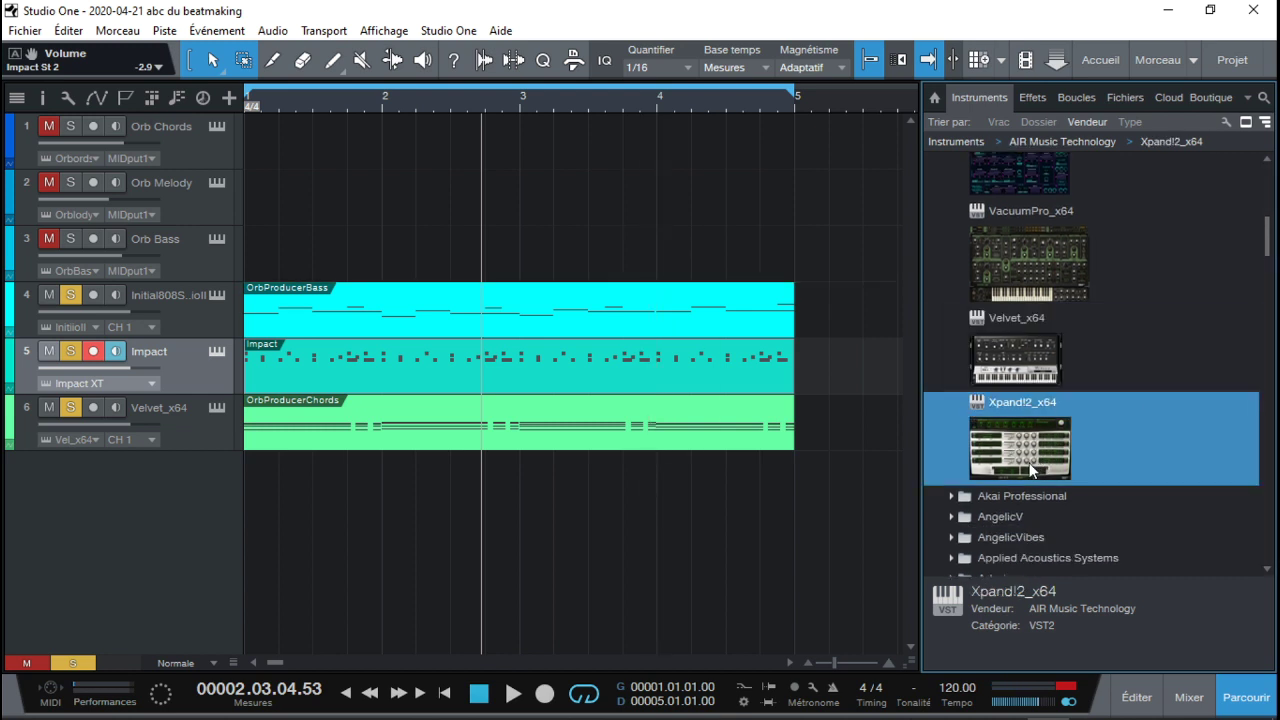
pyautogui.moveTo(1030, 460); pyautogui.dragTo(571, 508)
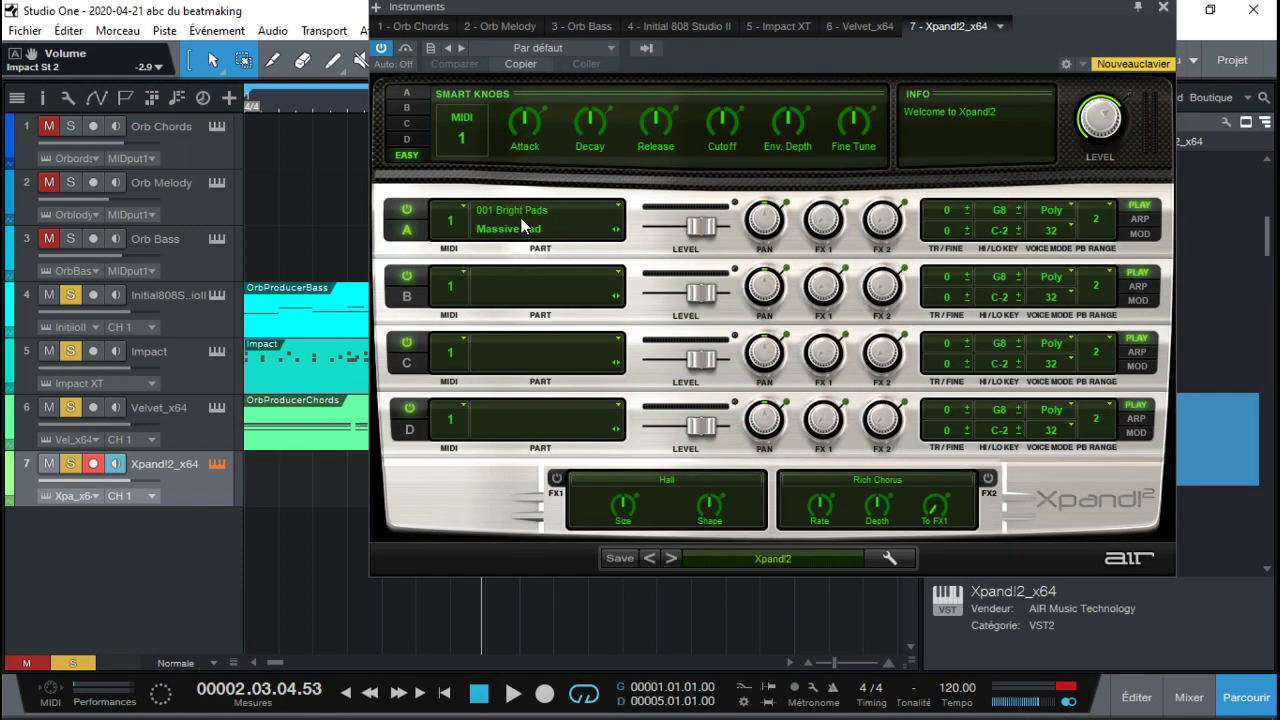
# Load the +01 Airy Phaser Lead preset from Soft Leads in Xpand!2 and close its window
pyautogui.click(514, 292)
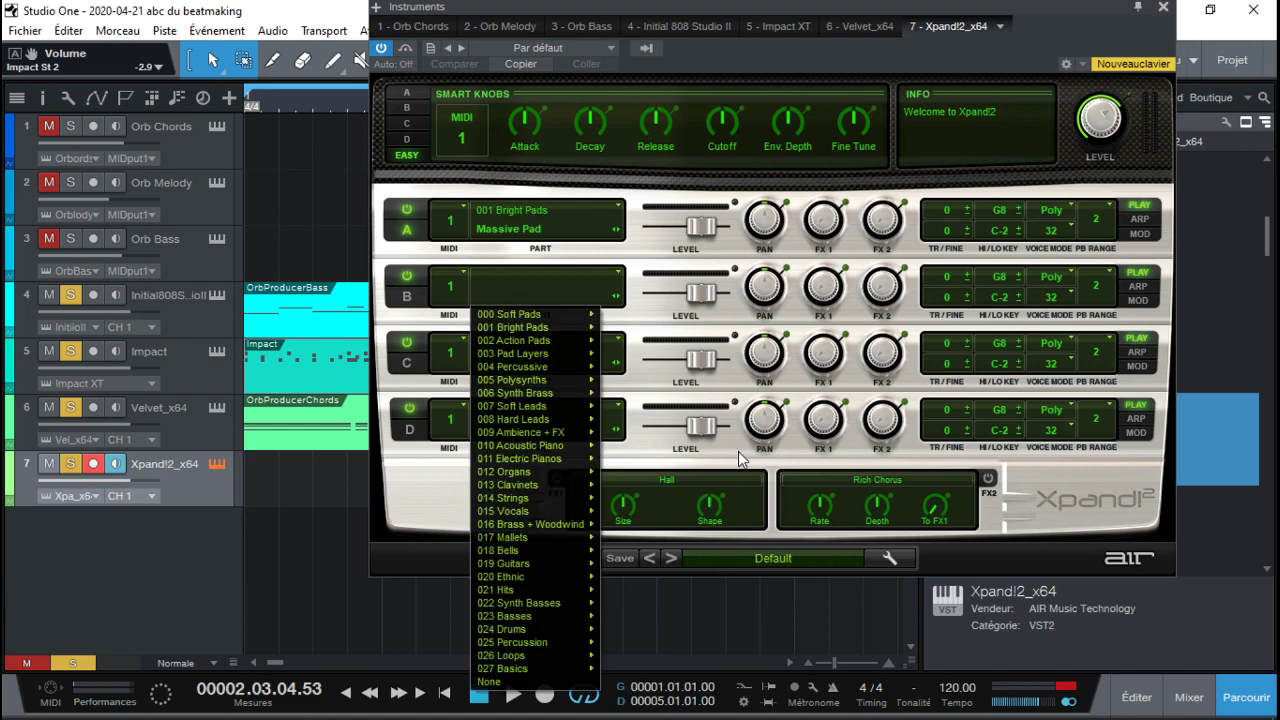
pyautogui.click(804, 558)
pyautogui.click(804, 558)
pyautogui.moveTo(746, 425)
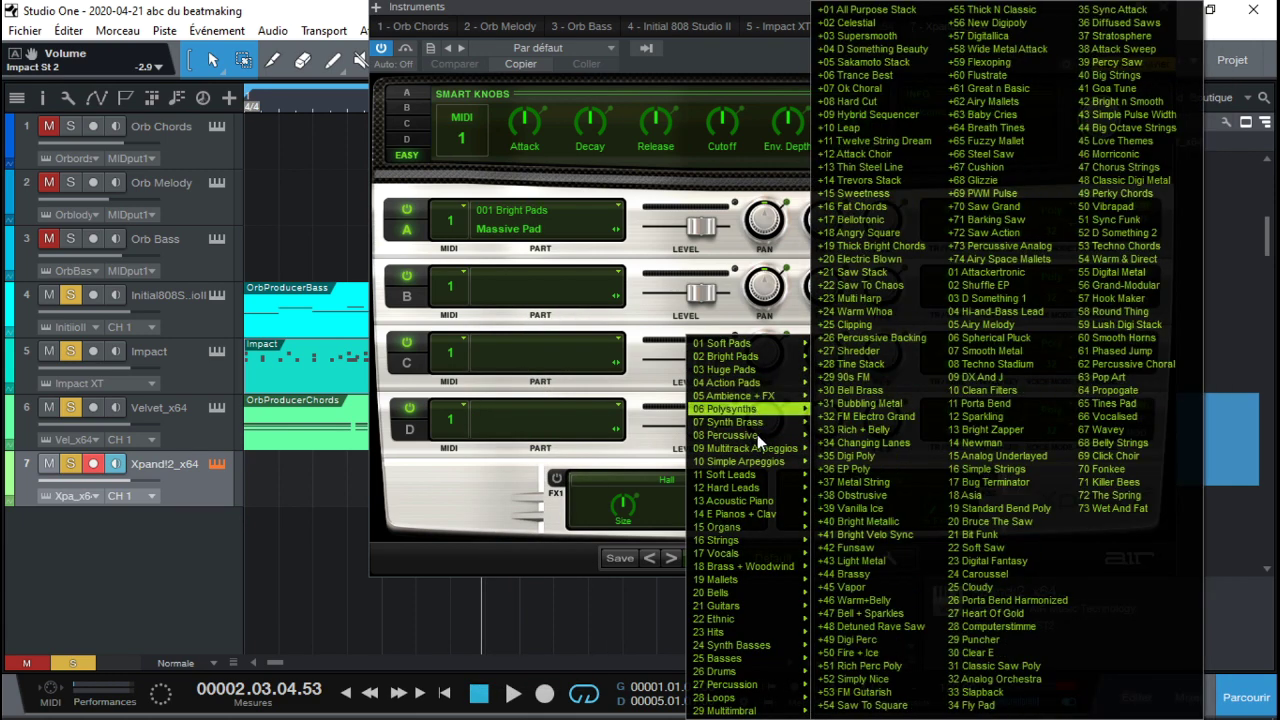
pyautogui.moveTo(757, 478)
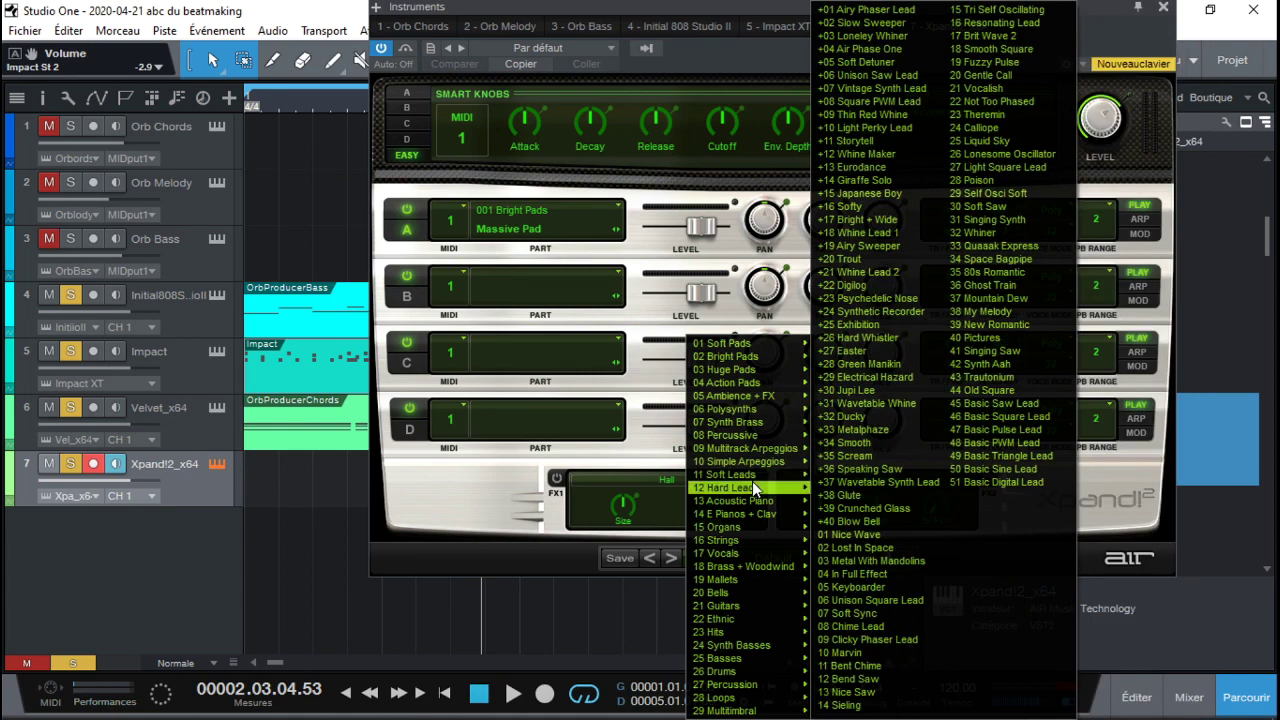
pyautogui.click(866, 10)
pyautogui.click(1162, 7)
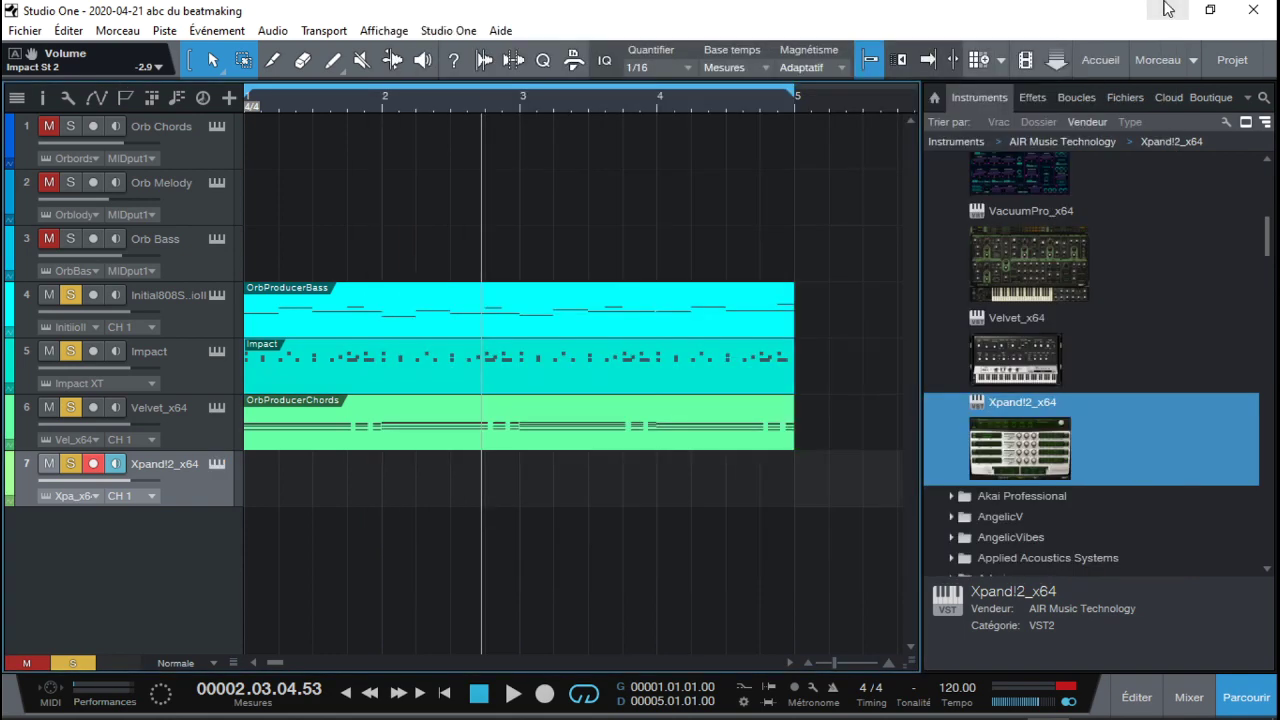
# Export the Orb Melody MIDI onto the Xpand!2_x64 track at bar 1 and close the instrument window
pyautogui.click(214, 183)
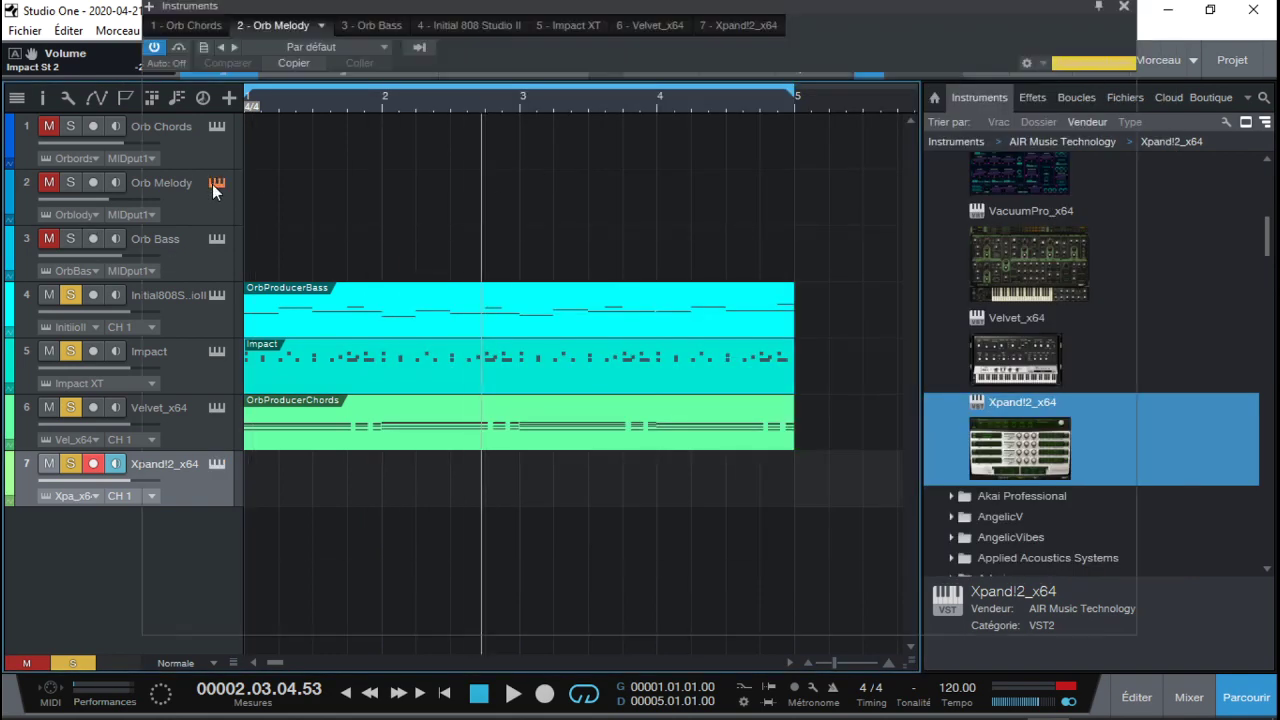
pyautogui.moveTo(924, 3); pyautogui.dragTo(1104, 7)
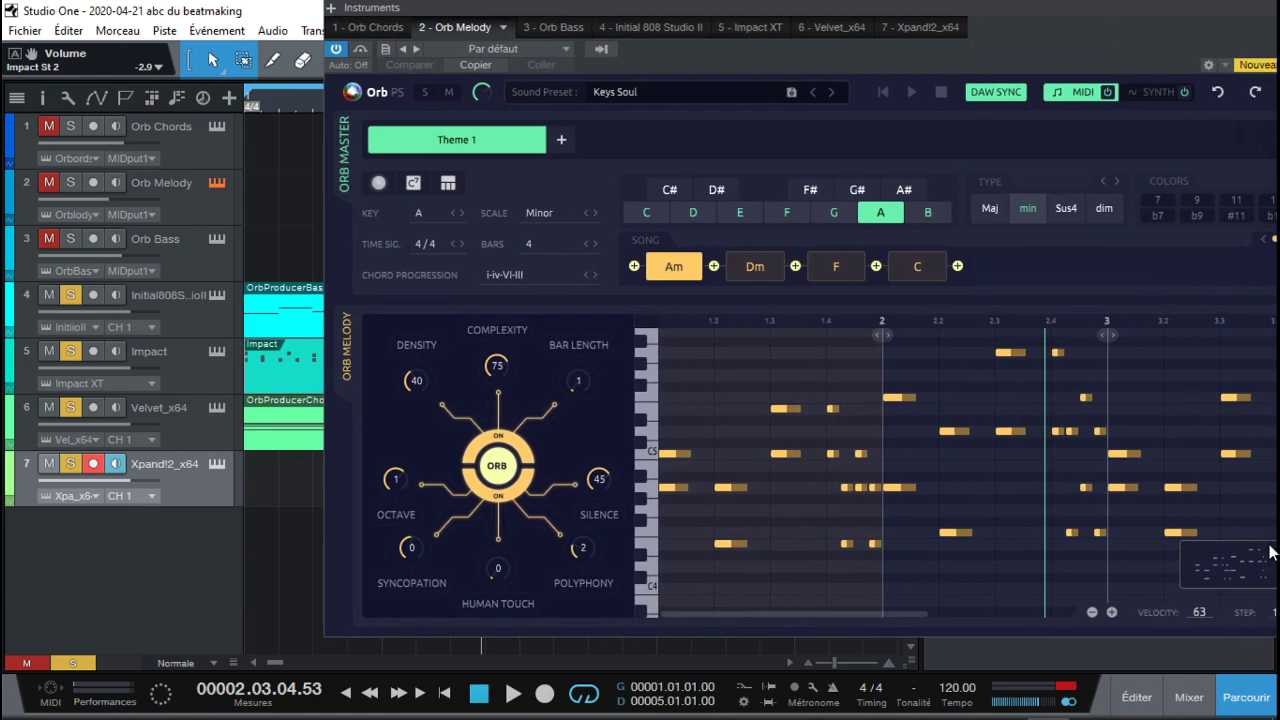
pyautogui.moveTo(1217, 560); pyautogui.dragTo(265, 474)
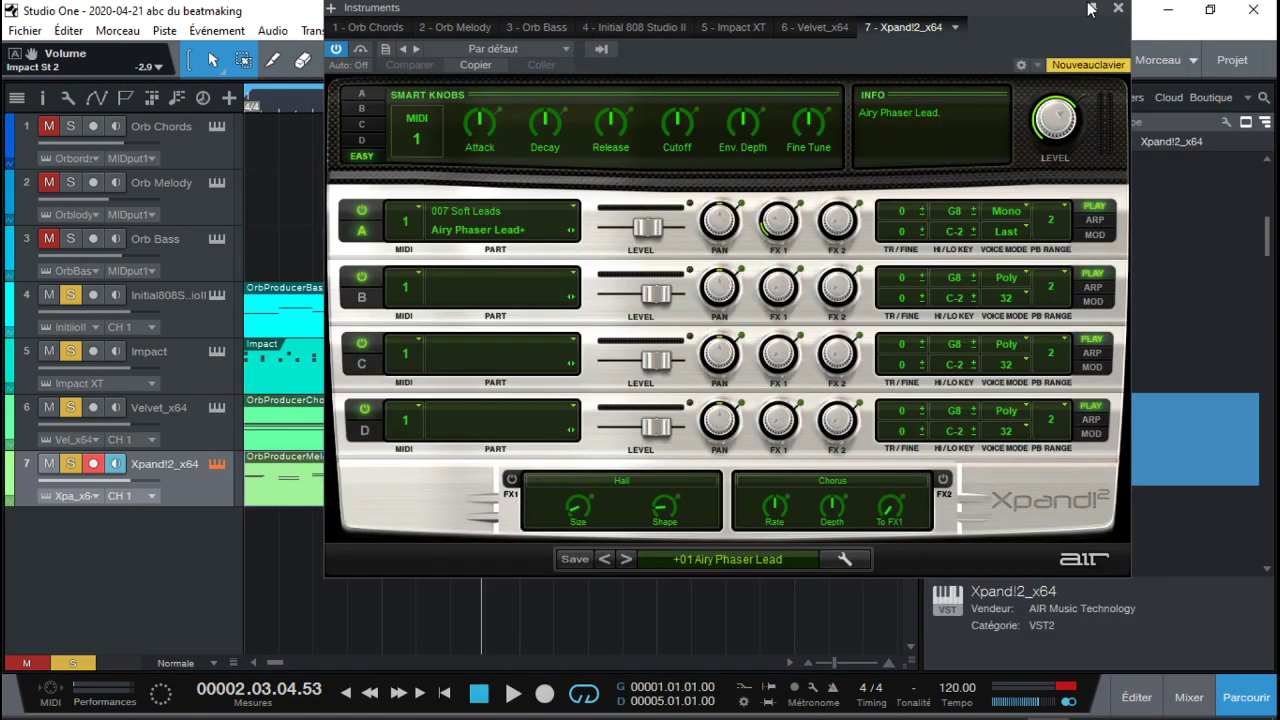
pyautogui.click(1118, 9)
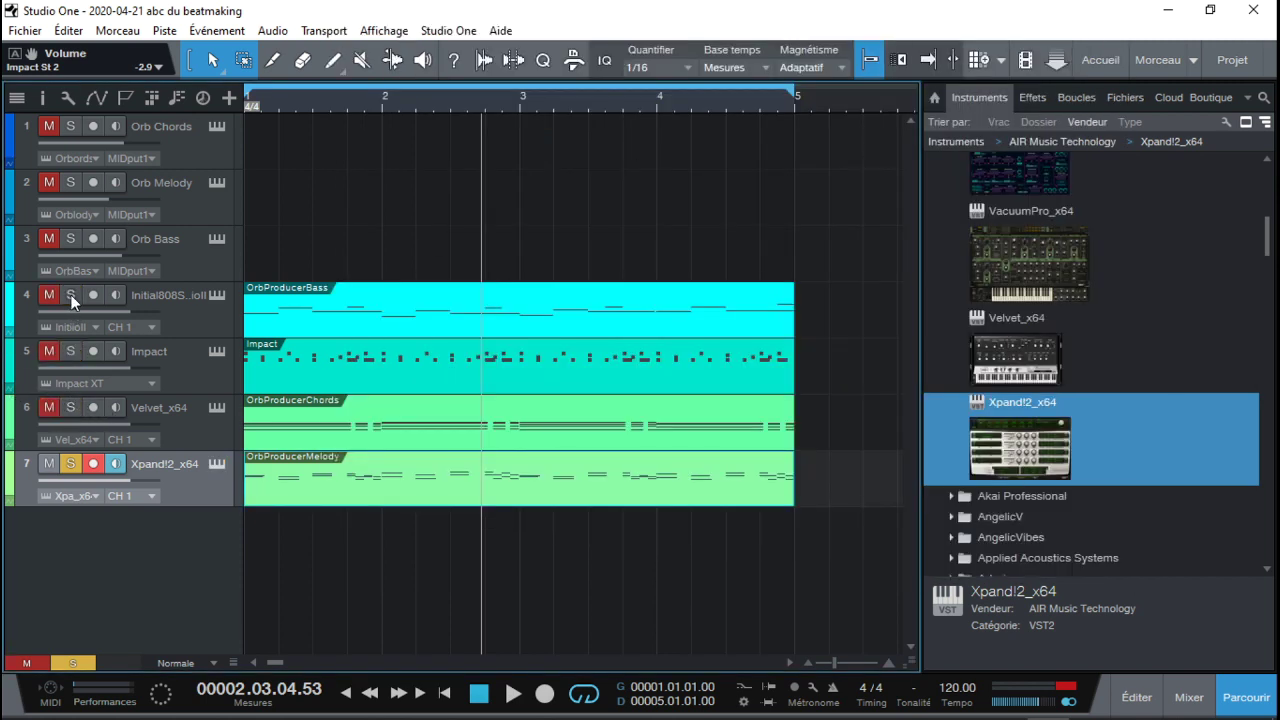
# Play the loop from the start with the Xpand!2 melody and bring the Velvet chords back in
pyautogui.press('Home')
pyautogui.press('f')
pyautogui.press('space')
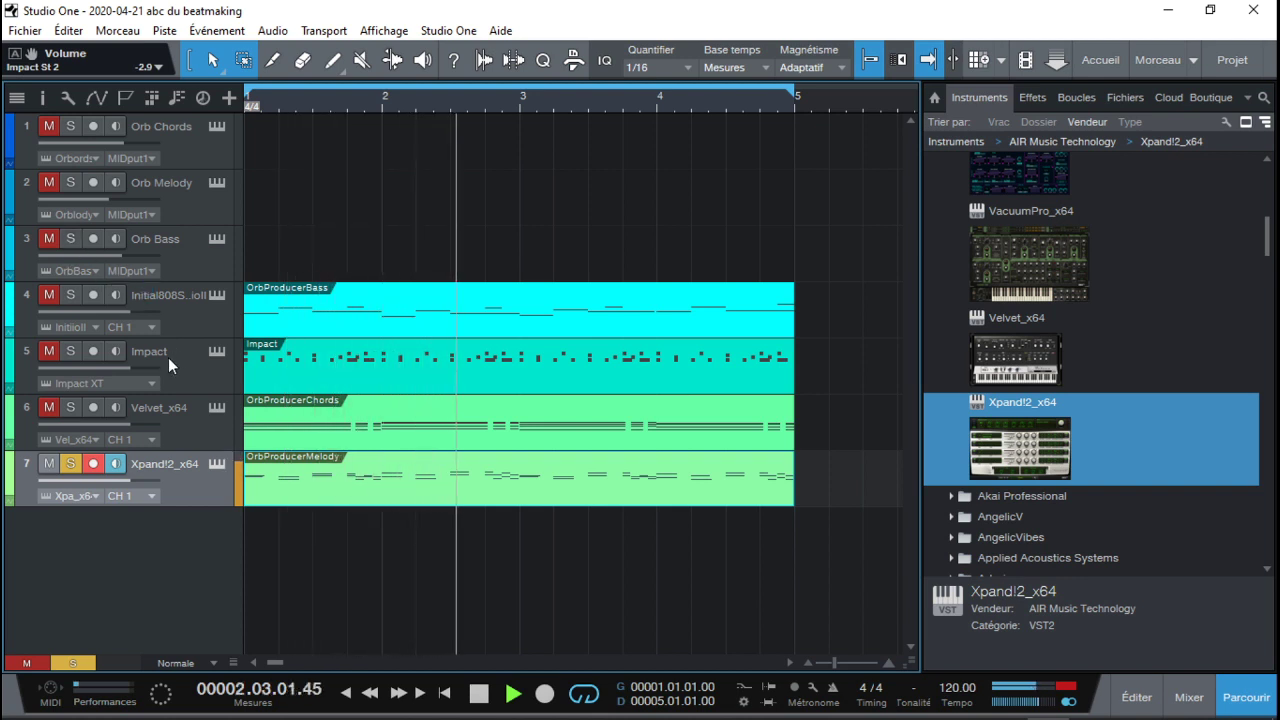
pyautogui.click(72, 408)
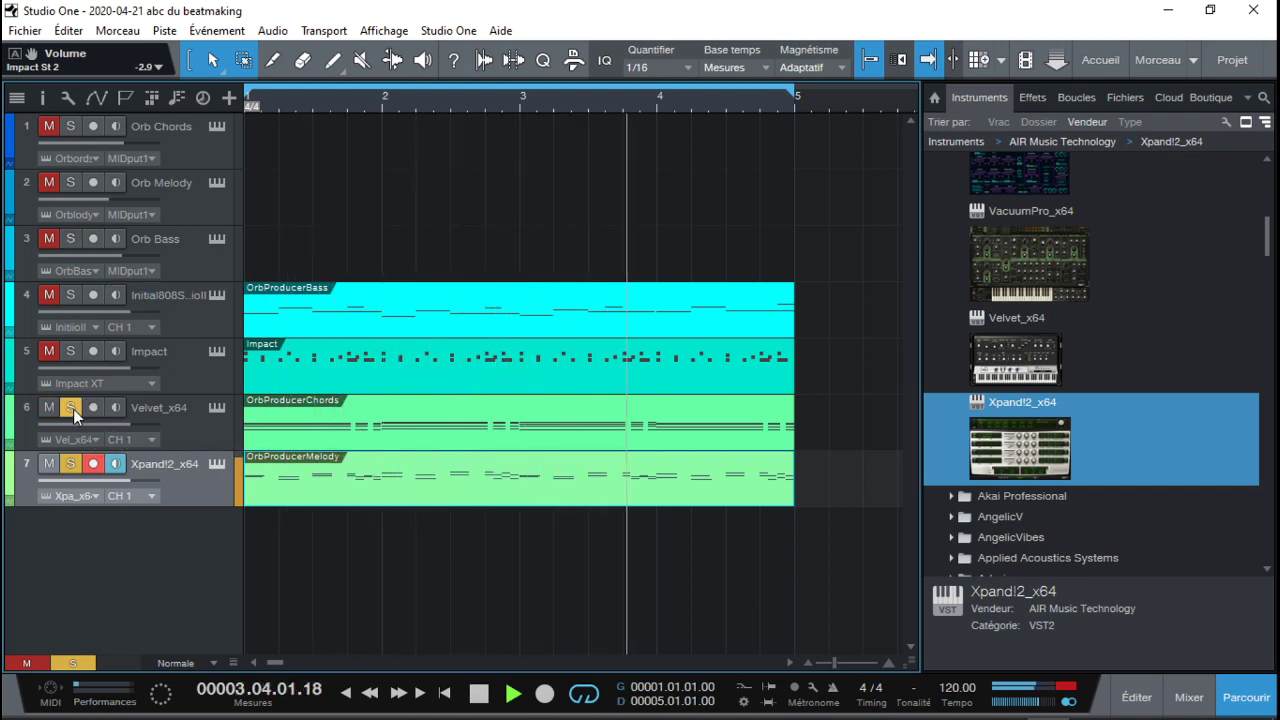
# Lower the Xpand!2_x64 channel volume to -7.5 dB and insert the A1TriggerGate-x64 effect on it with its default settings
pyautogui.click(1189, 700)
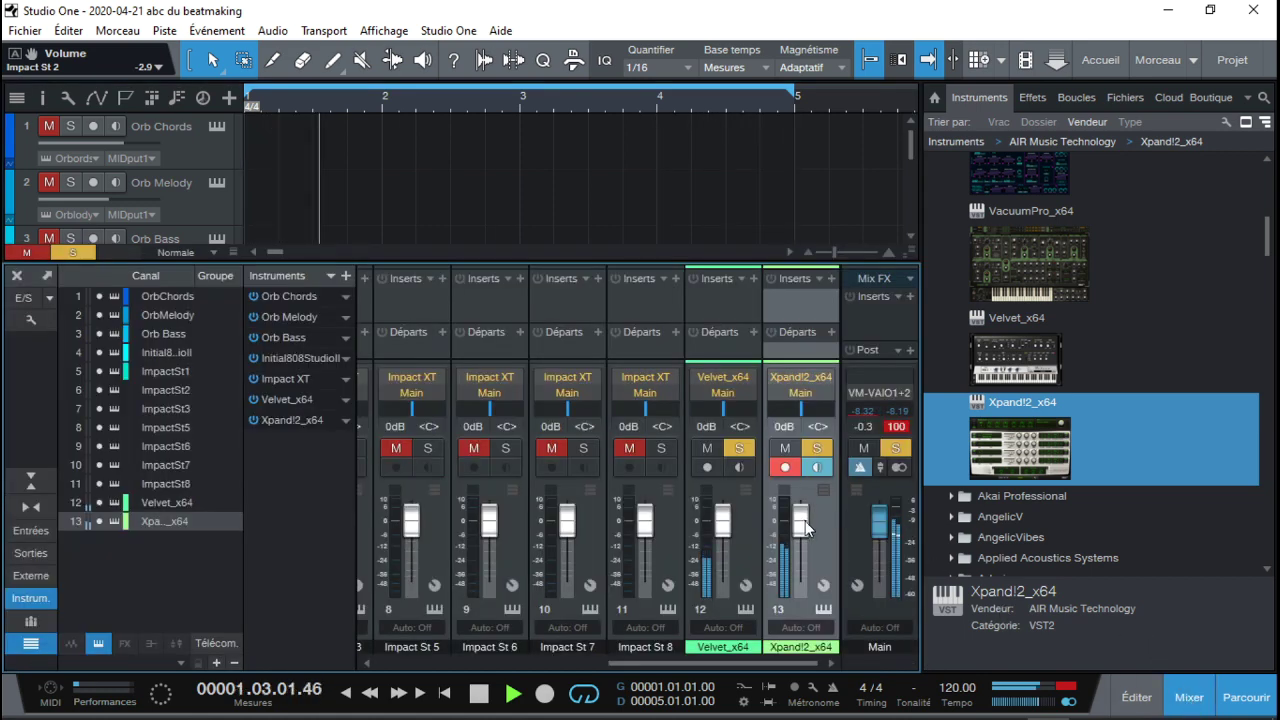
pyautogui.moveTo(807, 530); pyautogui.dragTo(807, 535)
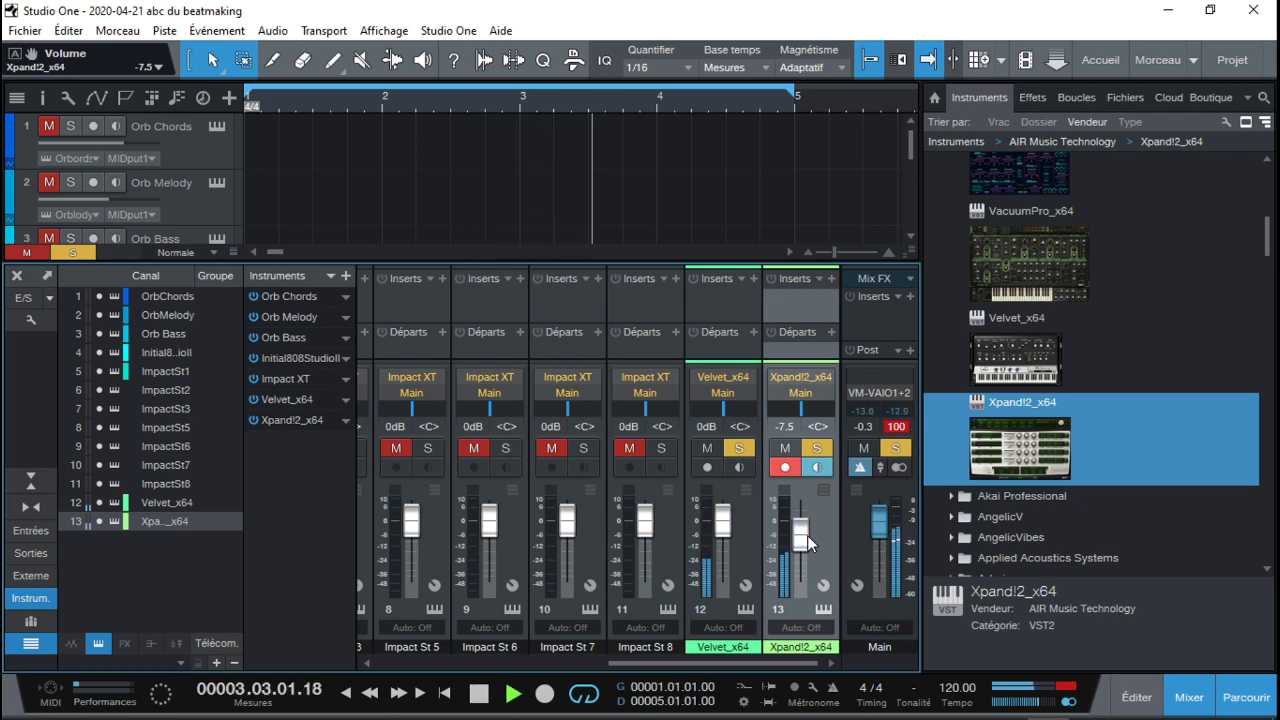
pyautogui.click(1035, 97)
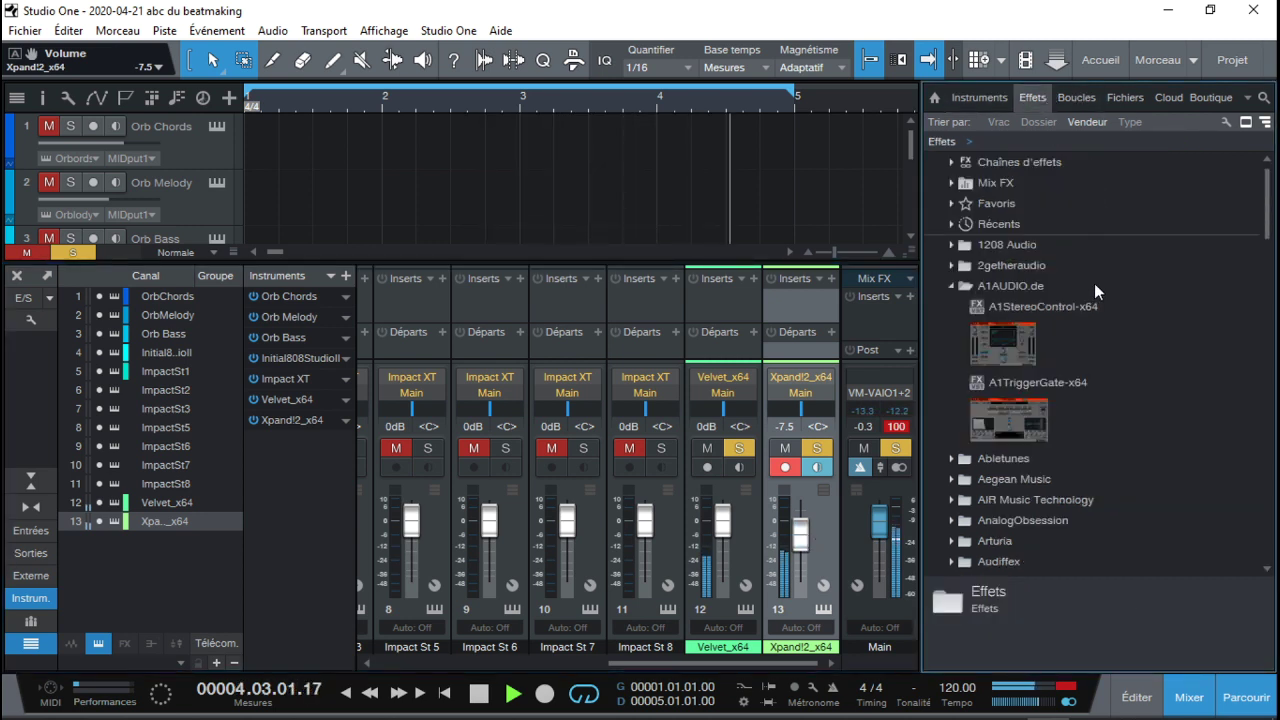
pyautogui.moveTo(1019, 414); pyautogui.dragTo(797, 294)
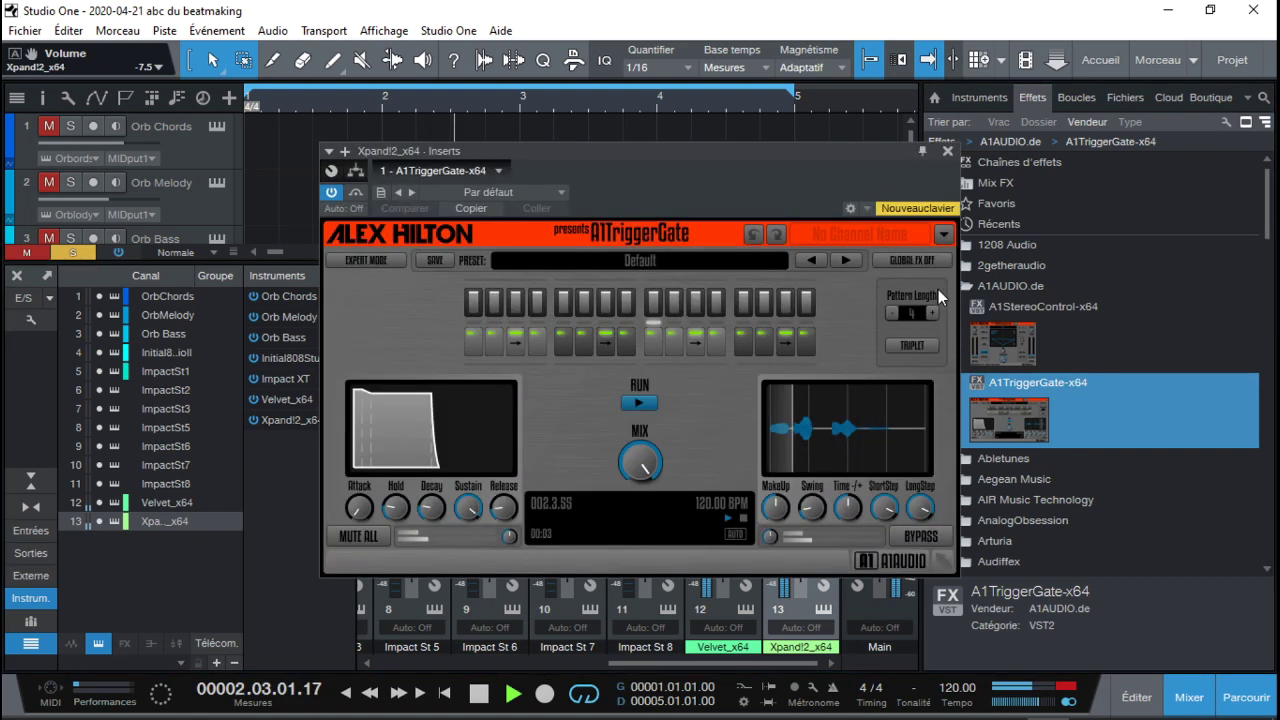
pyautogui.click(947, 152)
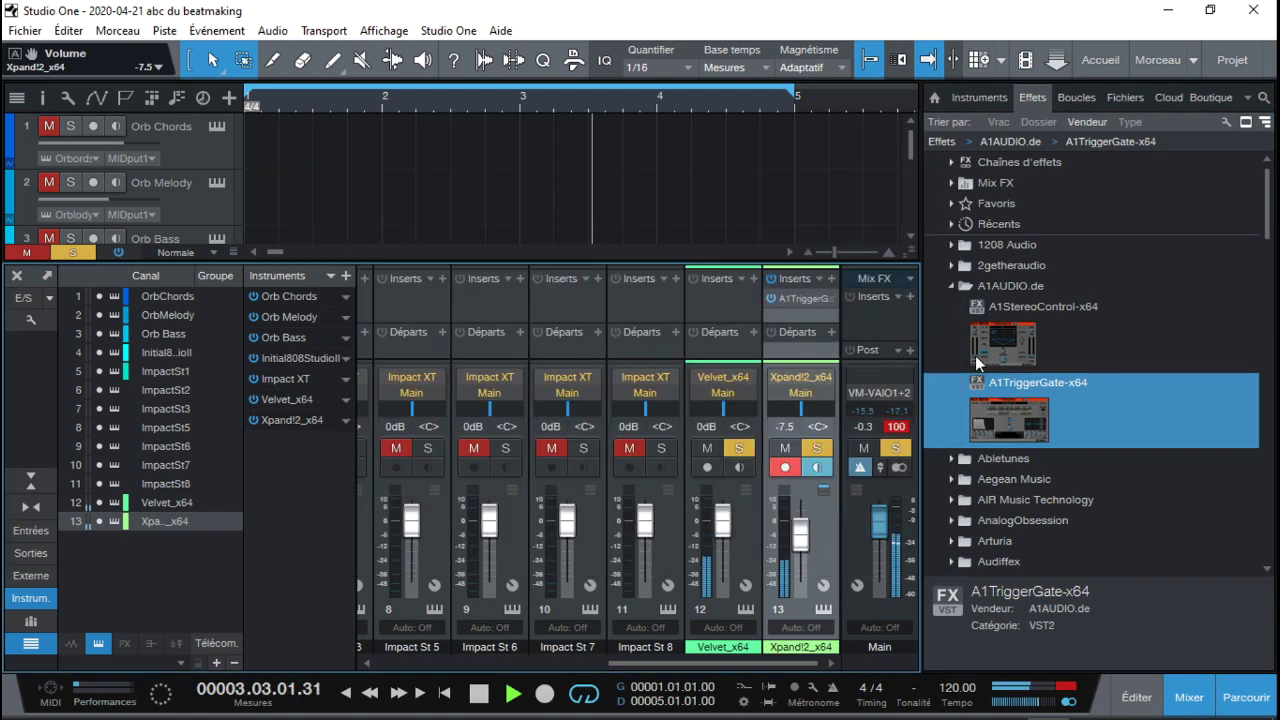
# Return to the full arrangement and bring the Impact drums and the Initial 808 bass back into the playback
pyautogui.click(1187, 690)
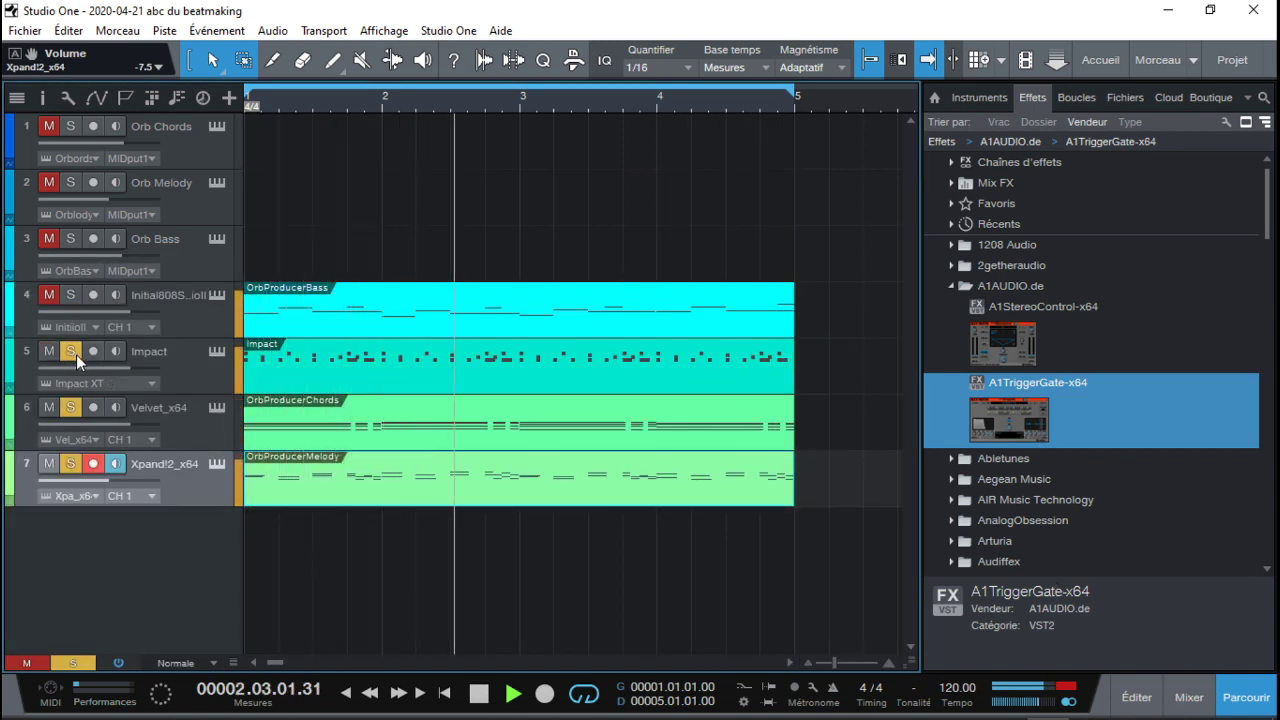
pyautogui.click(70, 295)
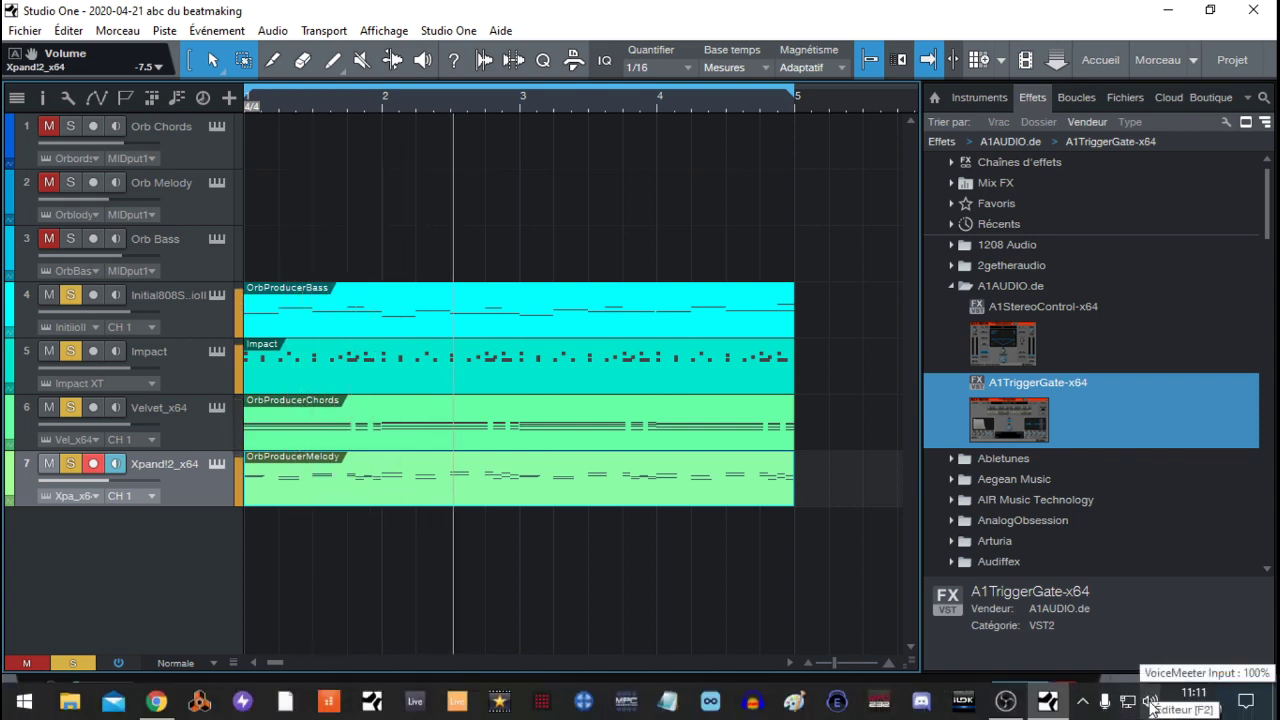
# In the OrbProducerBass clip, shorten the opening A2 note and add a second A2 note of length 0.0.2.0 at 1.01.03
pyautogui.click(651, 317)
pyautogui.doubleClick(651, 323)
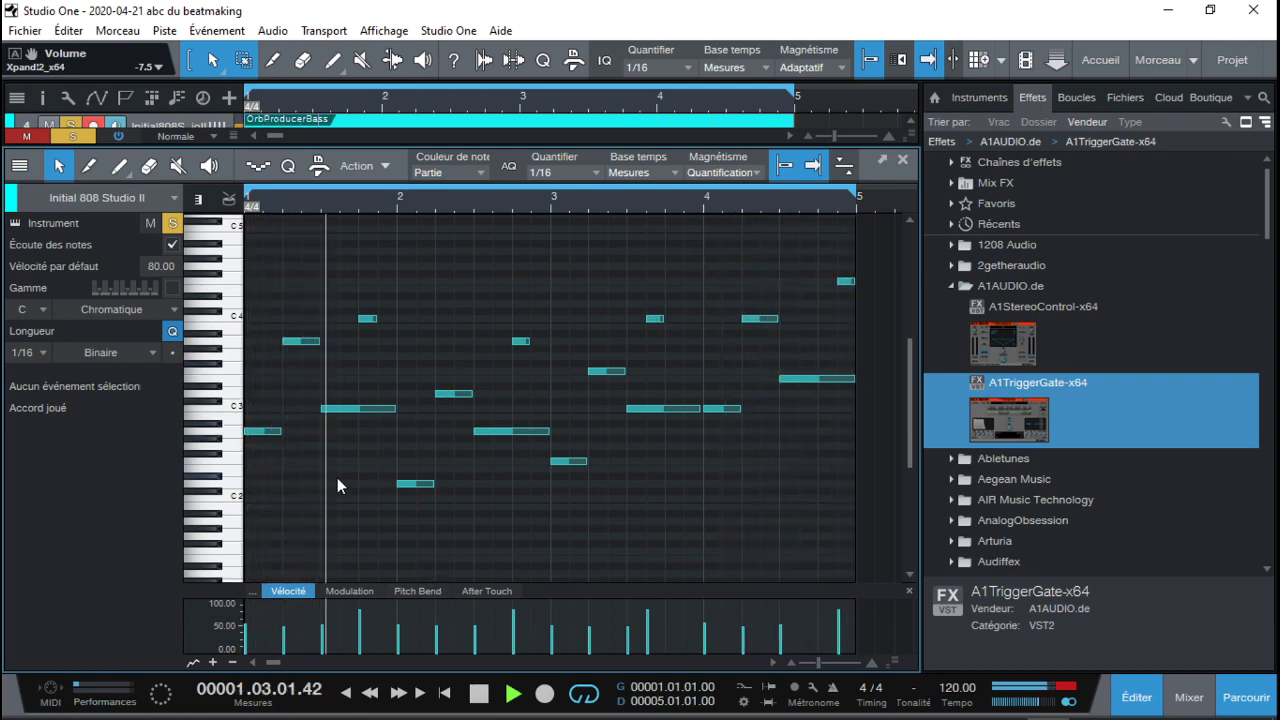
pyautogui.press('space')
pyautogui.click(277, 433)
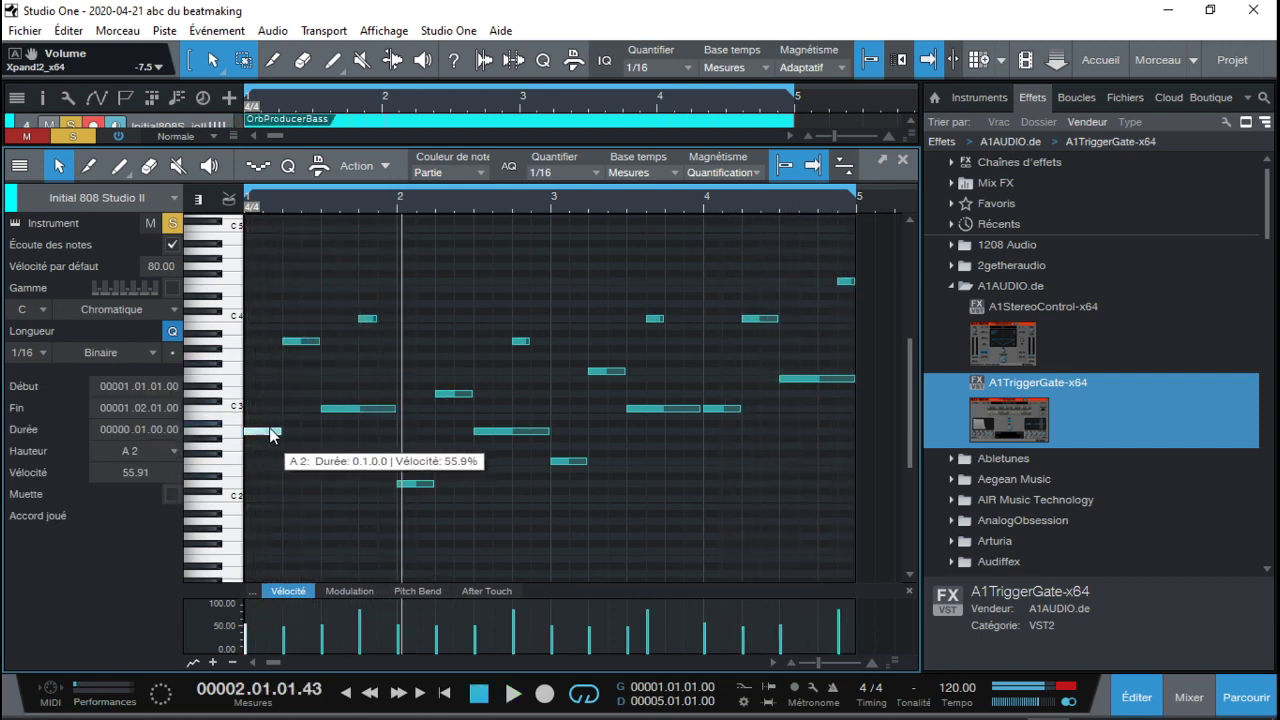
pyautogui.moveTo(285, 436)
pyautogui.mouseDown()
pyautogui.moveTo(263, 436)
pyautogui.moveTo(285, 432)
pyautogui.mouseUp()
pyautogui.click(267, 428)
pyautogui.doubleClick(267, 428)
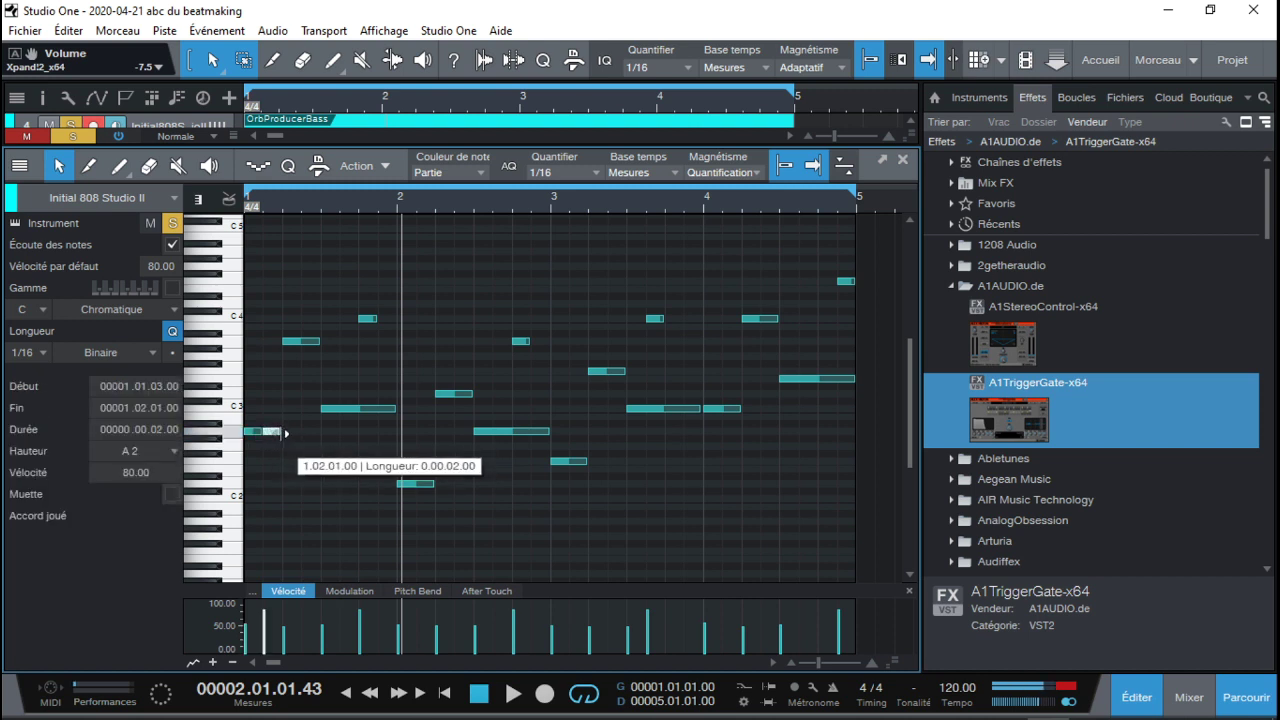
pyautogui.press('space')
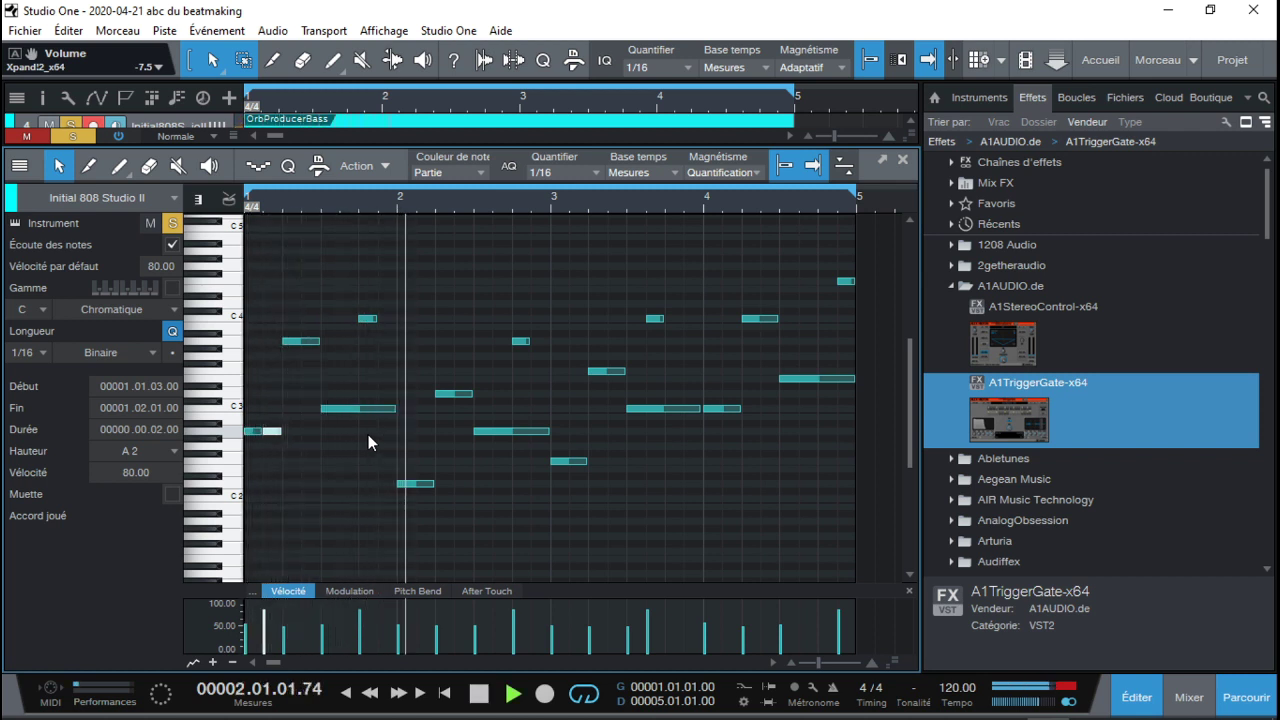
# Turn the F2 bass note at bar 3 into two consecutive F2 notes of length 0.0.2.0 and play the loop from the start
pyautogui.press('space')
pyautogui.click(567, 462)
pyautogui.doubleClick(565, 463)
pyautogui.doubleClick(562, 462)
pyautogui.moveTo(560, 464); pyautogui.dragTo(551, 462)
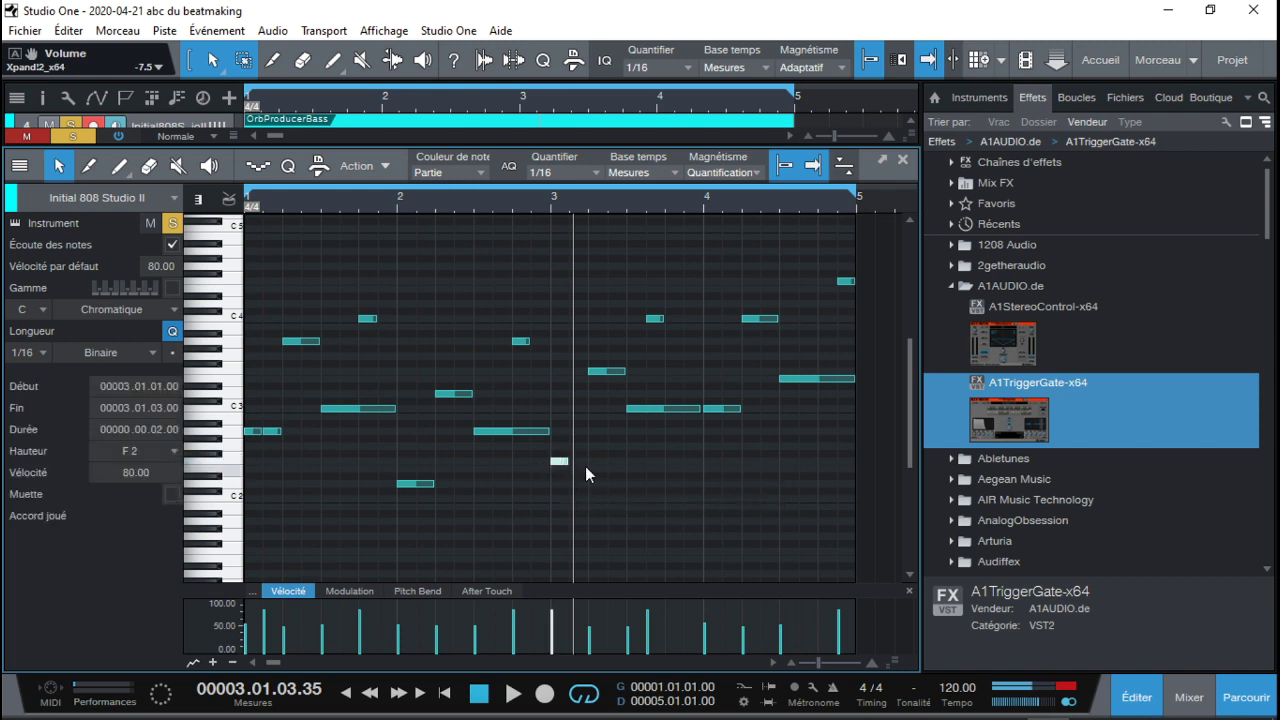
pyautogui.press('Home')
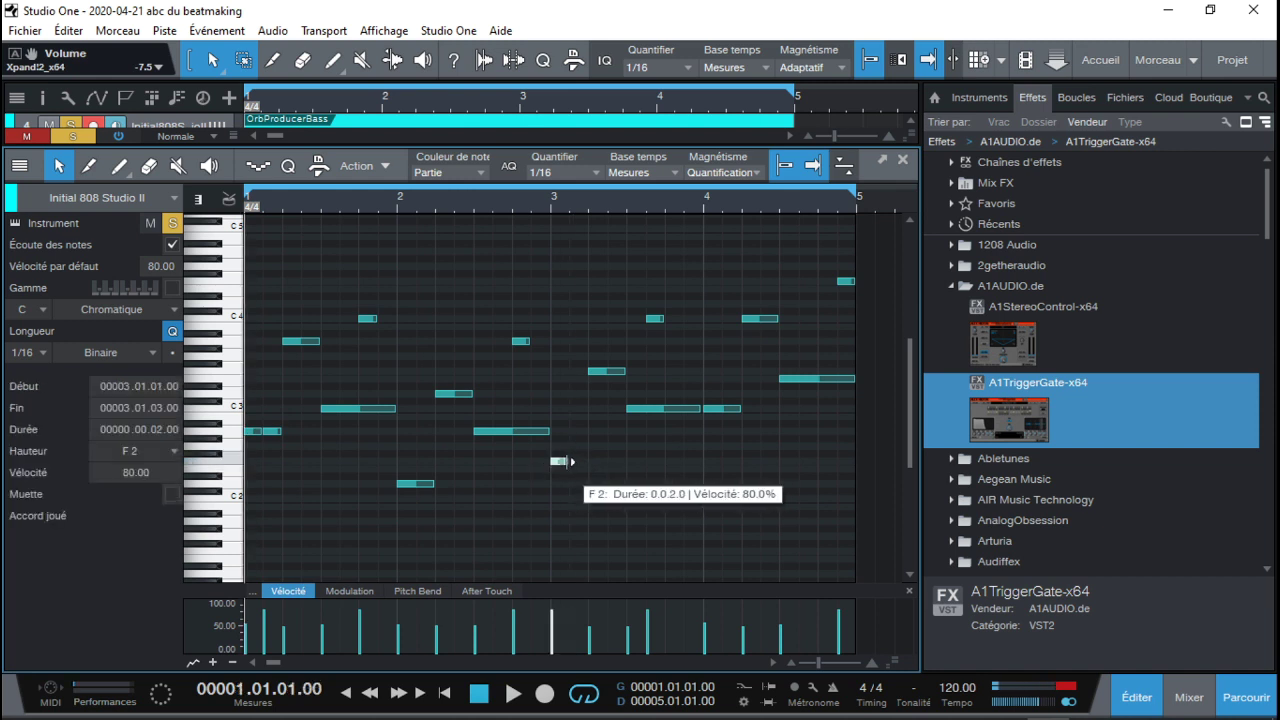
pyautogui.click(576, 462)
pyautogui.doubleClick(577, 462)
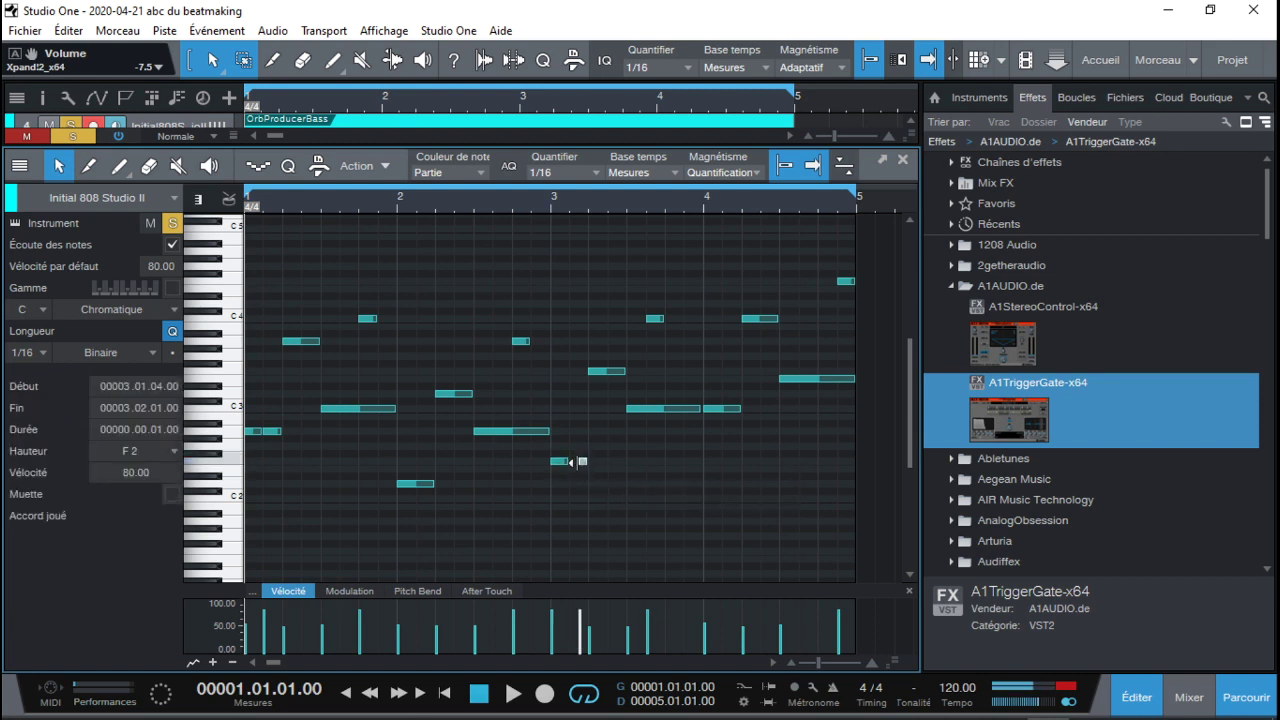
pyautogui.moveTo(576, 462)
pyautogui.mouseDown()
pyautogui.moveTo(556, 463)
pyautogui.moveTo(567, 464)
pyautogui.mouseUp()
pyautogui.click(639, 511)
pyautogui.press('space')
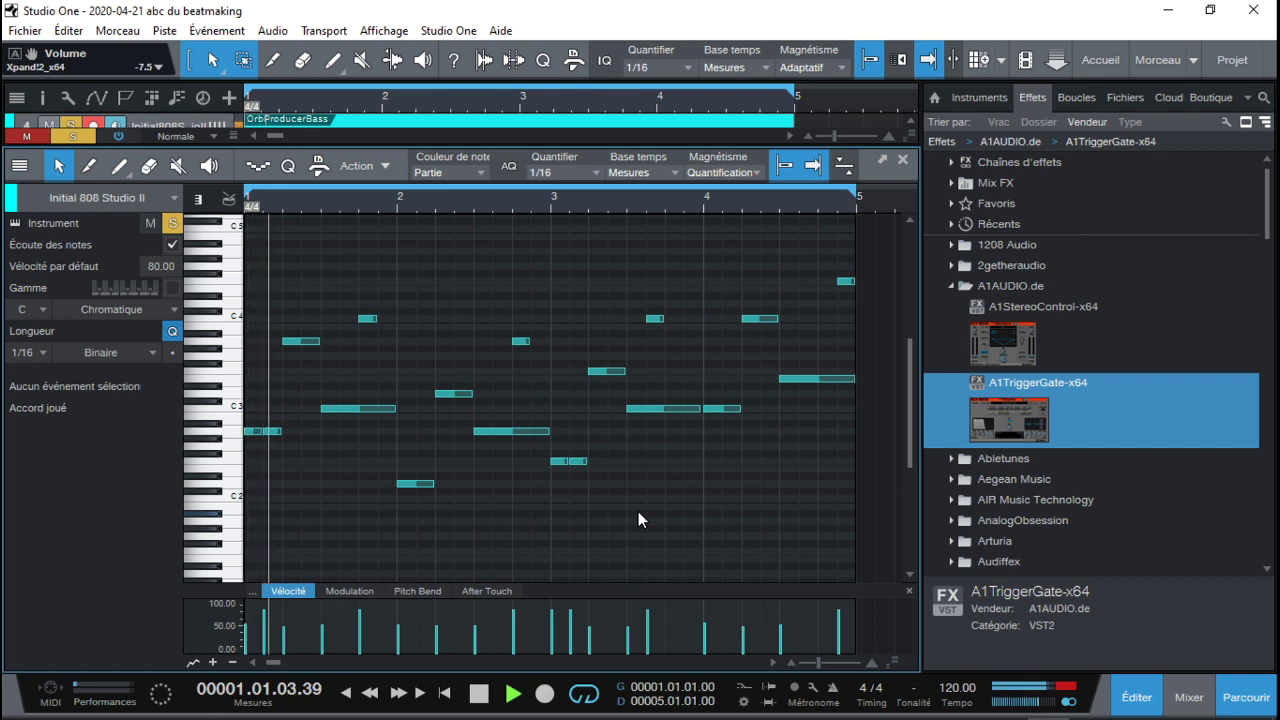
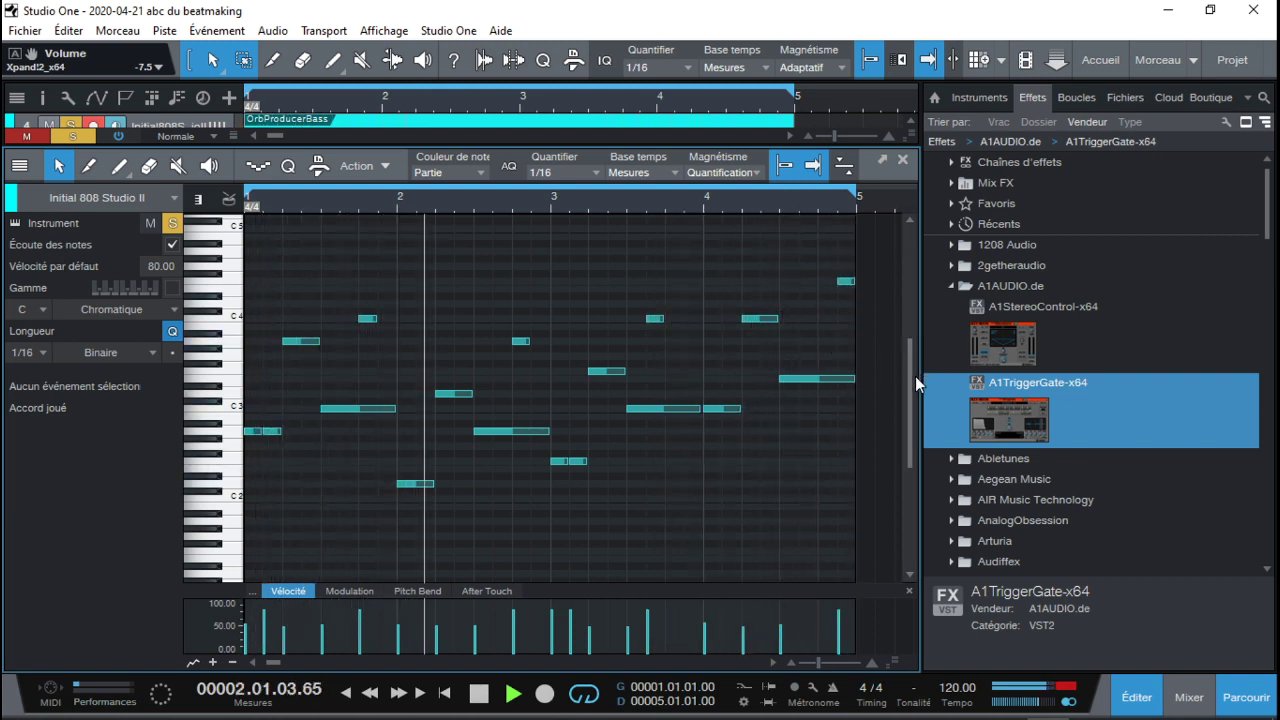
# Add a C5 note of length 0.0.1.0 at 4.02.03 to the 808 bass pattern
pyautogui.moveTo(912, 379); pyautogui.dragTo(909, 356)
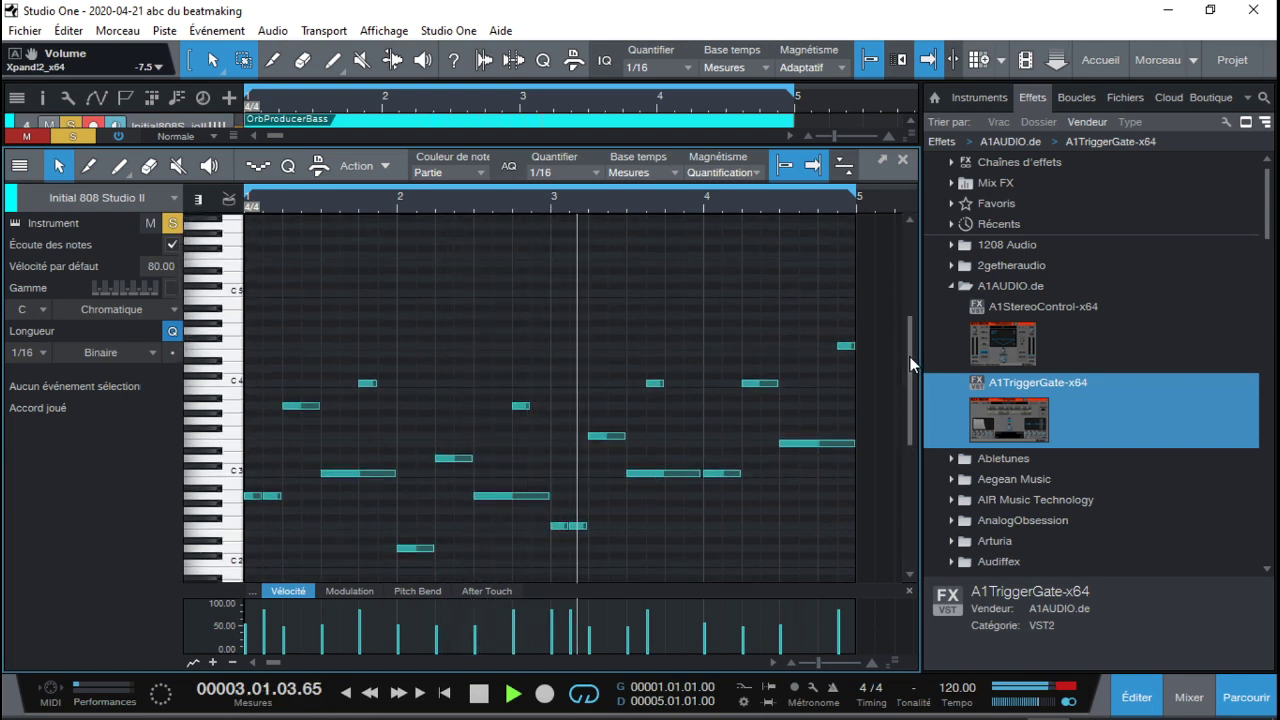
pyautogui.doubleClick(764, 293)
pyautogui.moveTo(771, 294)
pyautogui.mouseDown()
pyautogui.moveTo(786, 297)
pyautogui.moveTo(773, 297)
pyautogui.mouseUp()
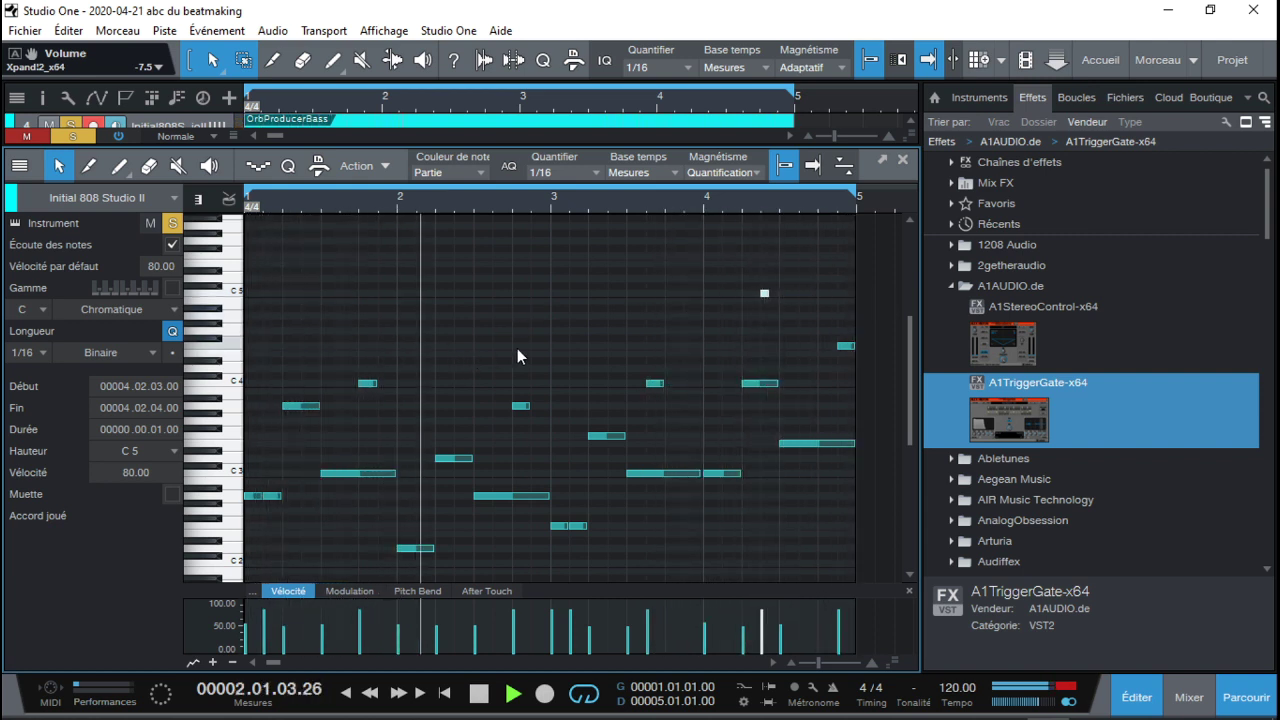
# Try the Abletunes Drive Knob effect at 21% on the Initial 808 Studio II mixer channel and remove it again
pyautogui.click(1189, 699)
pyautogui.moveTo(612, 660); pyautogui.dragTo(557, 661)
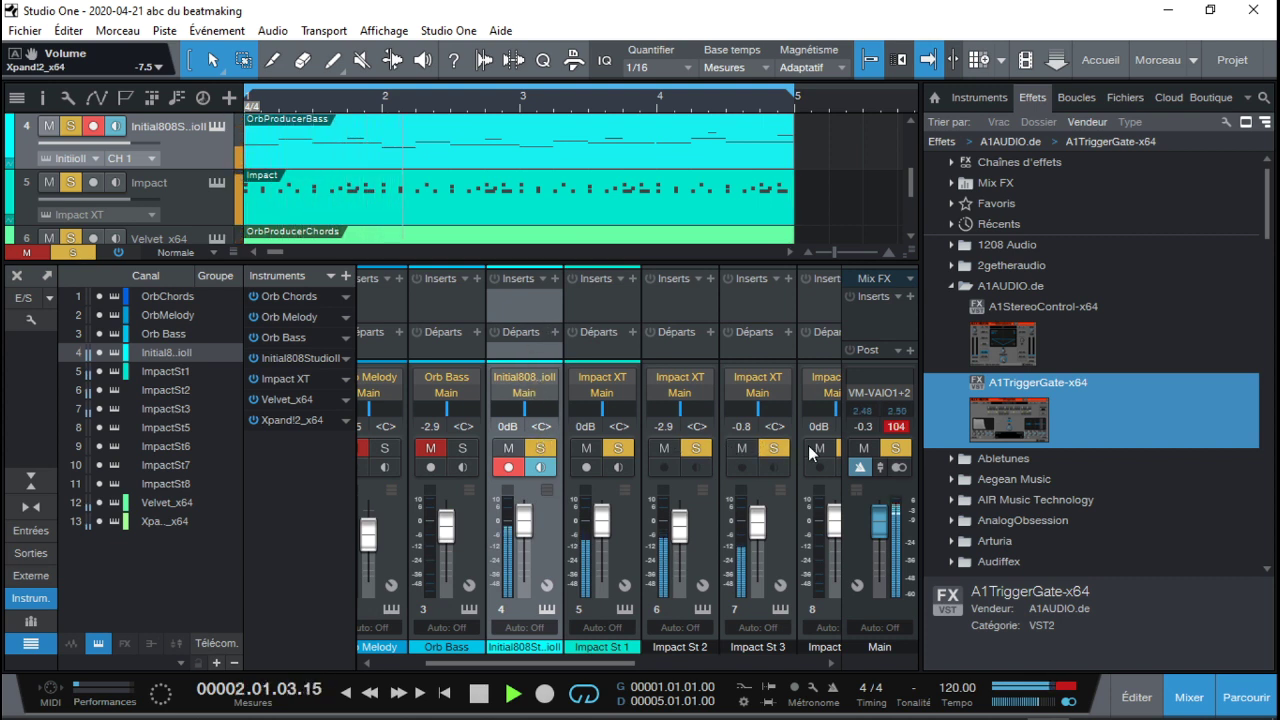
pyautogui.click(954, 287)
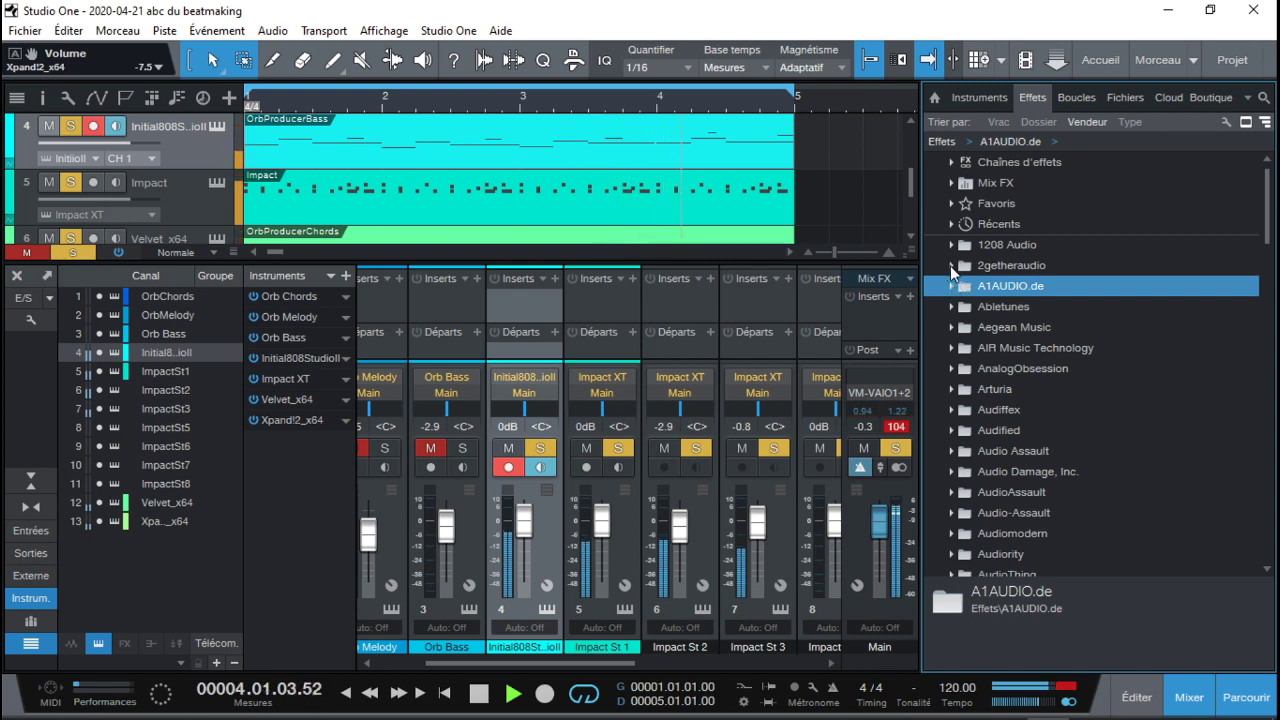
pyautogui.click(953, 307)
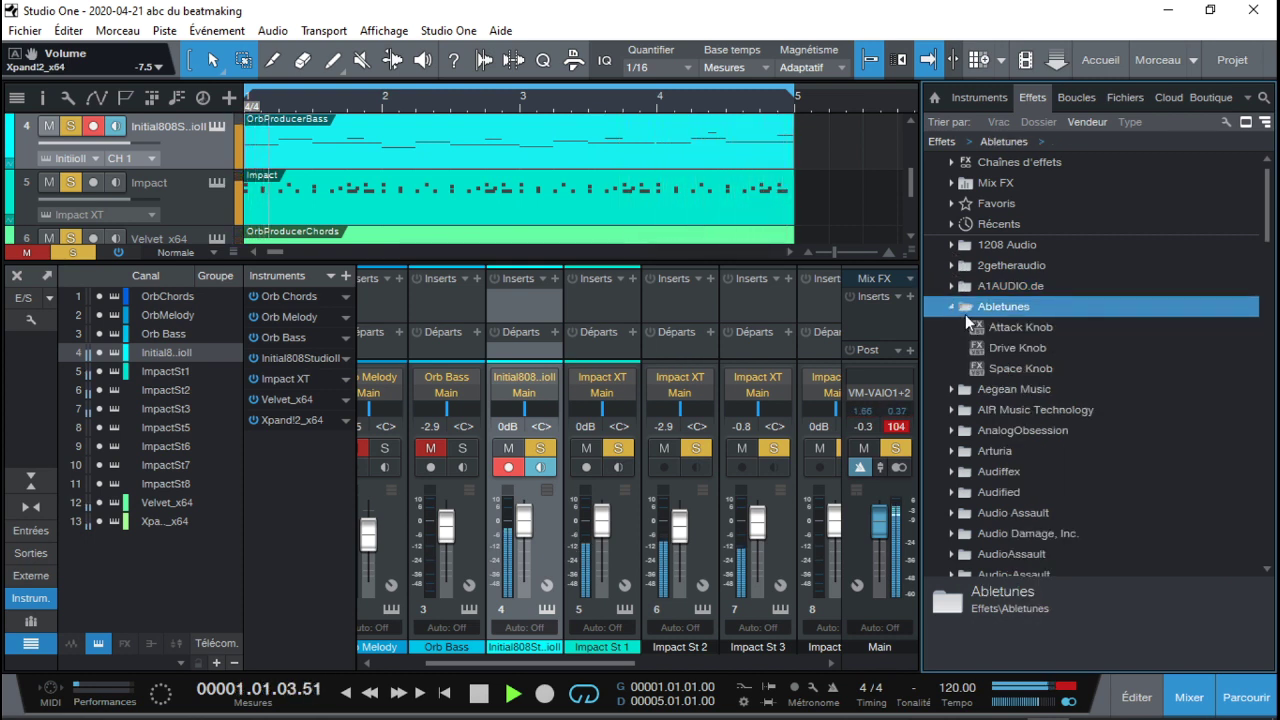
pyautogui.moveTo(1029, 350); pyautogui.dragTo(521, 300)
pyautogui.moveTo(490, 378); pyautogui.dragTo(548, 316)
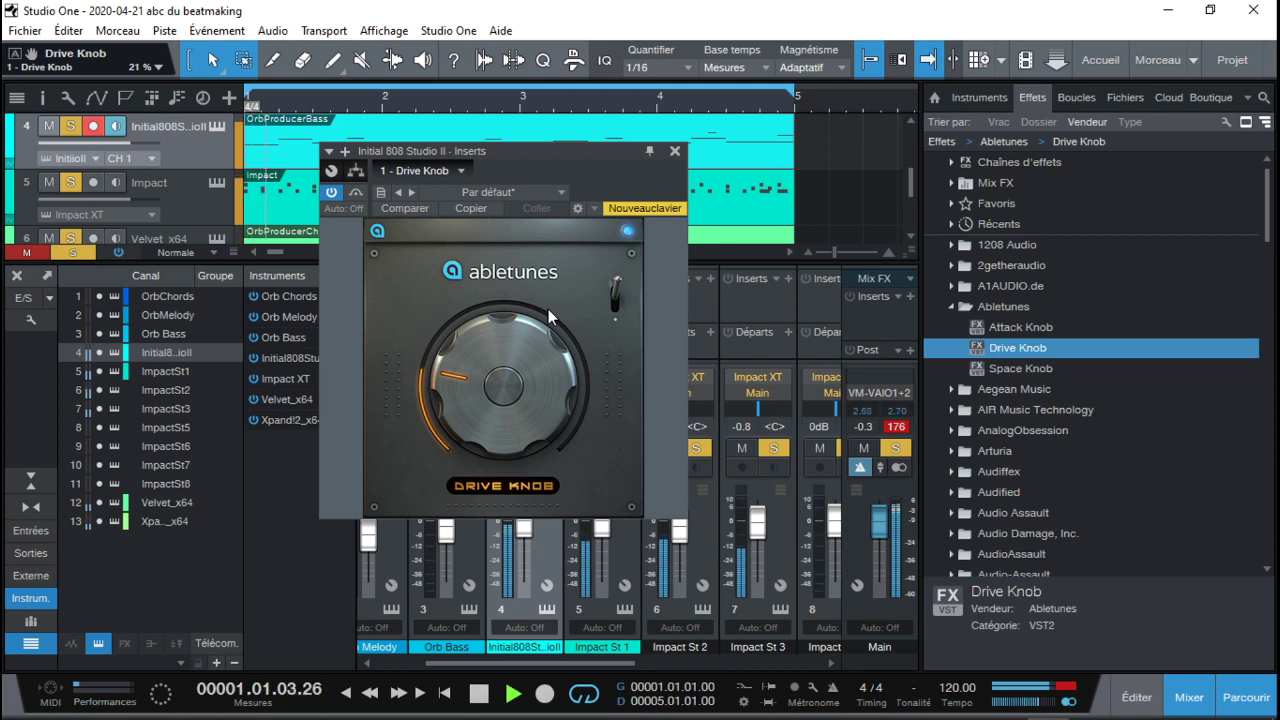
pyautogui.click(674, 152)
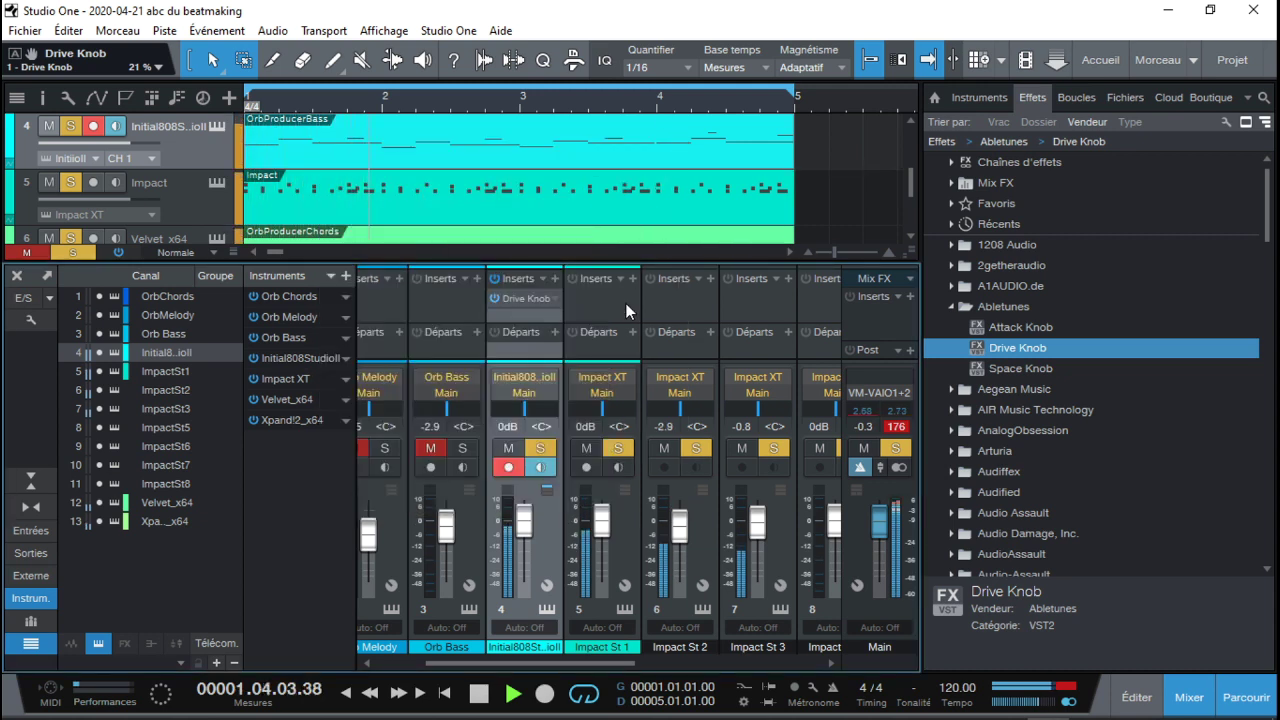
pyautogui.rightClick(554, 297)
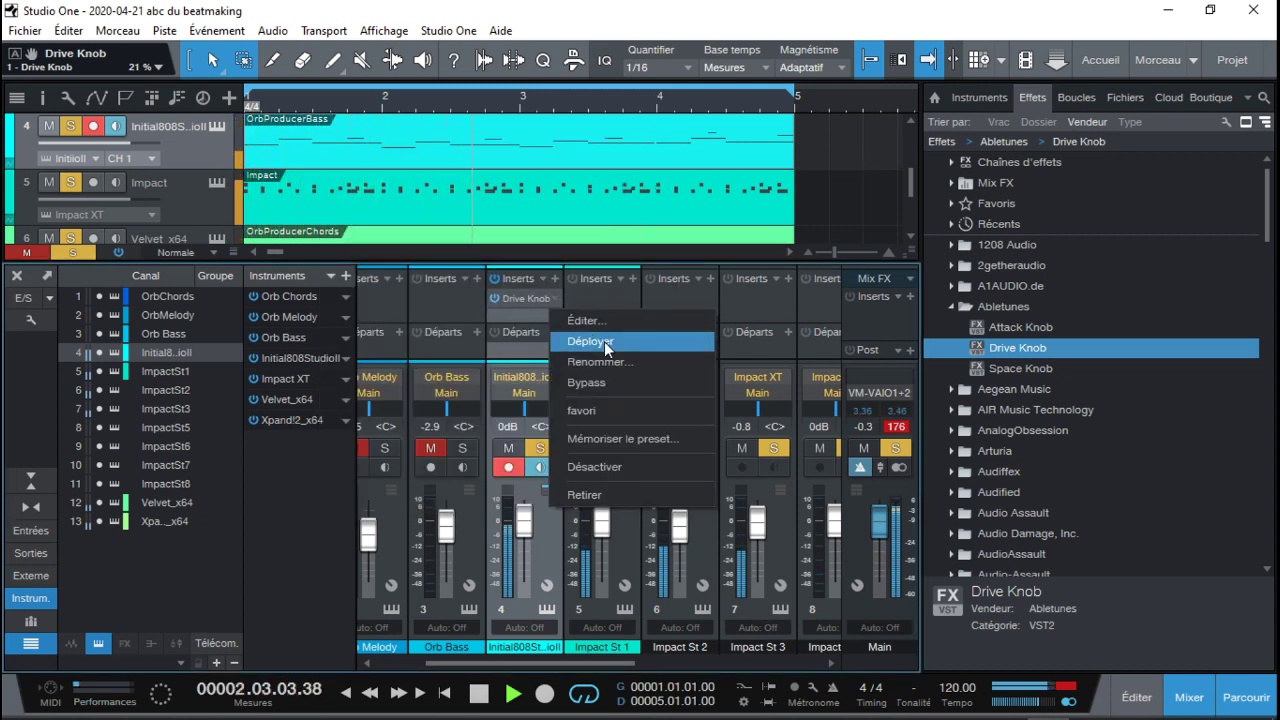
pyautogui.click(624, 492)
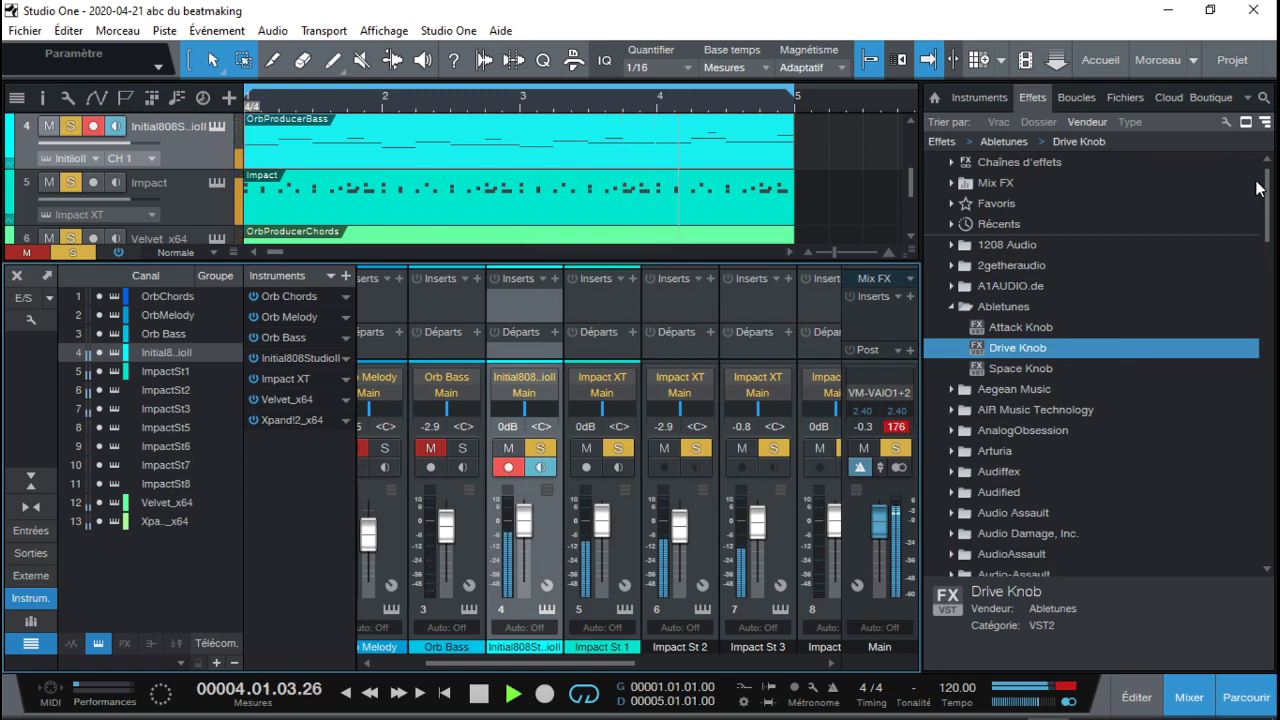
# Insert the Soundspot Halcyon effect on the Initial 808 Studio II channel
pyautogui.moveTo(1262, 188); pyautogui.dragTo(1262, 545)
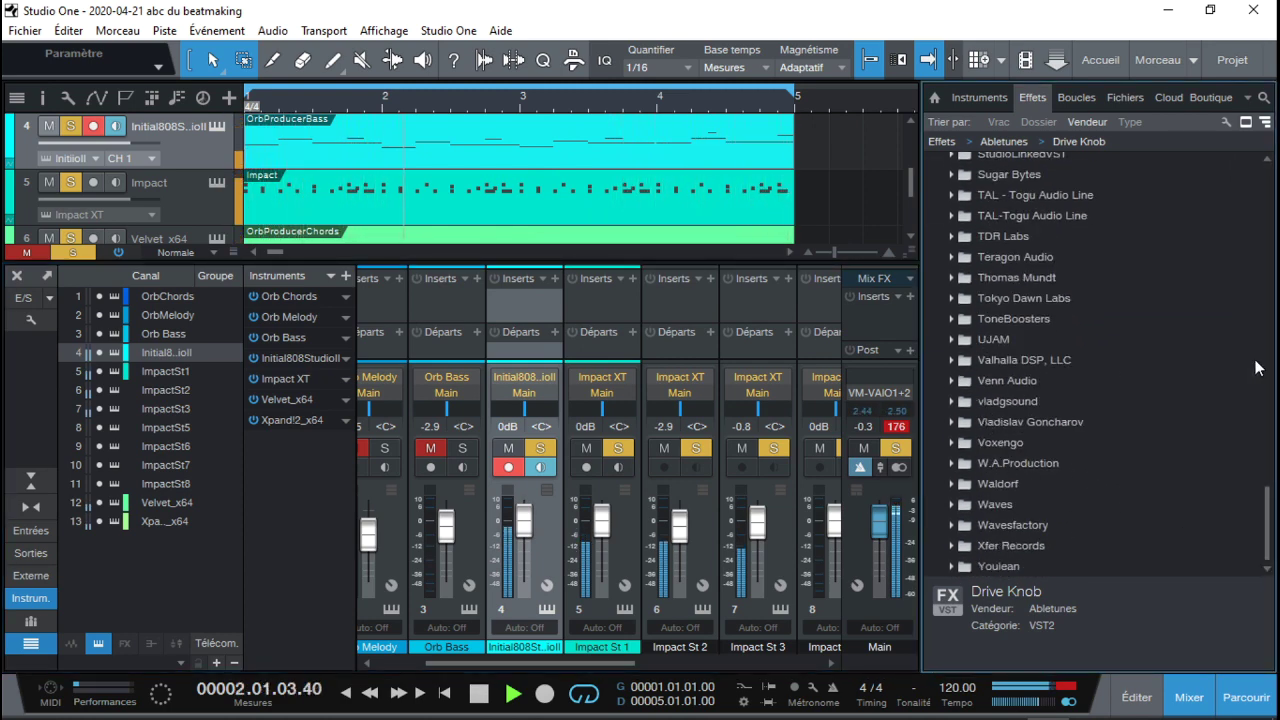
pyautogui.moveTo(1274, 547); pyautogui.dragTo(1276, 483)
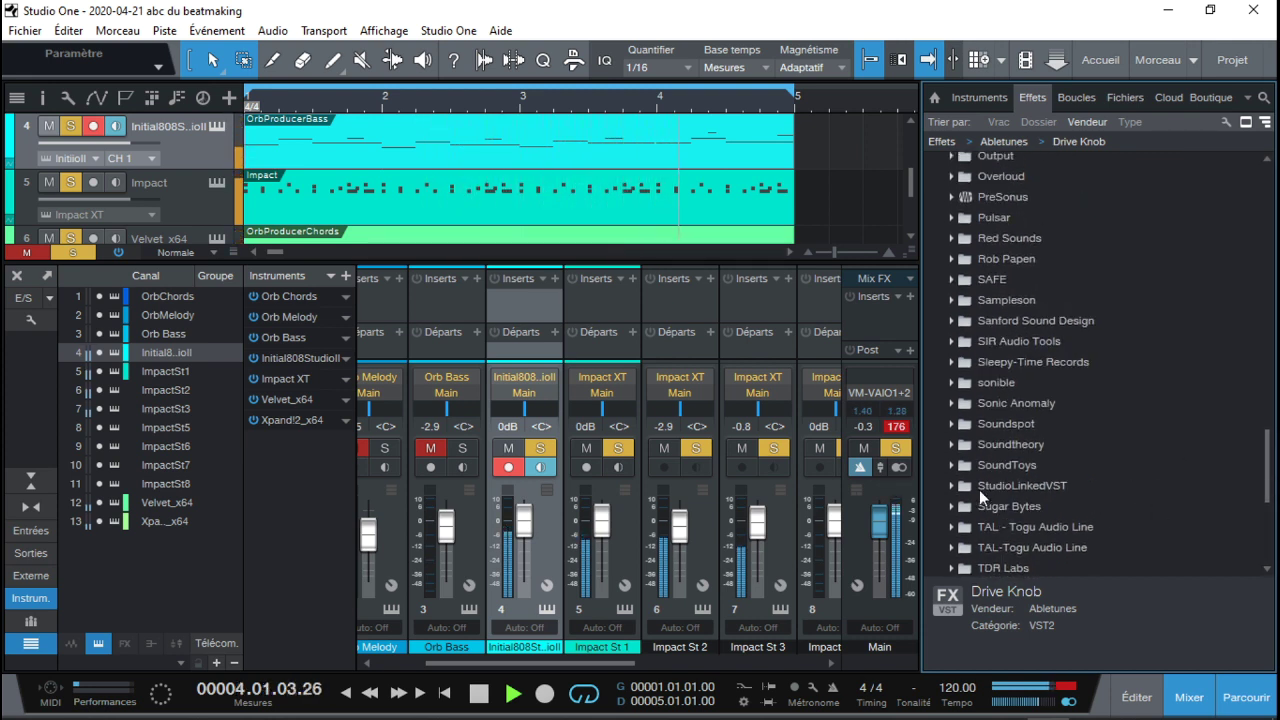
pyautogui.click(953, 424)
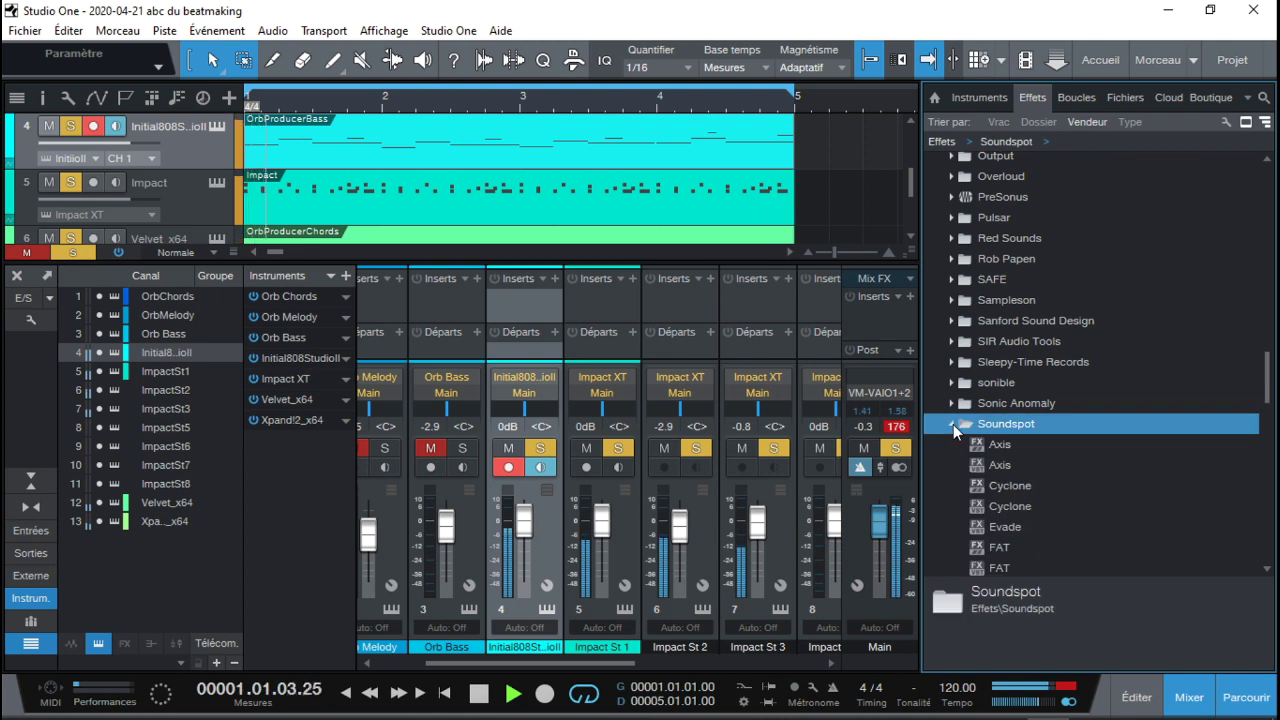
pyautogui.moveTo(1266, 390); pyautogui.dragTo(1276, 420)
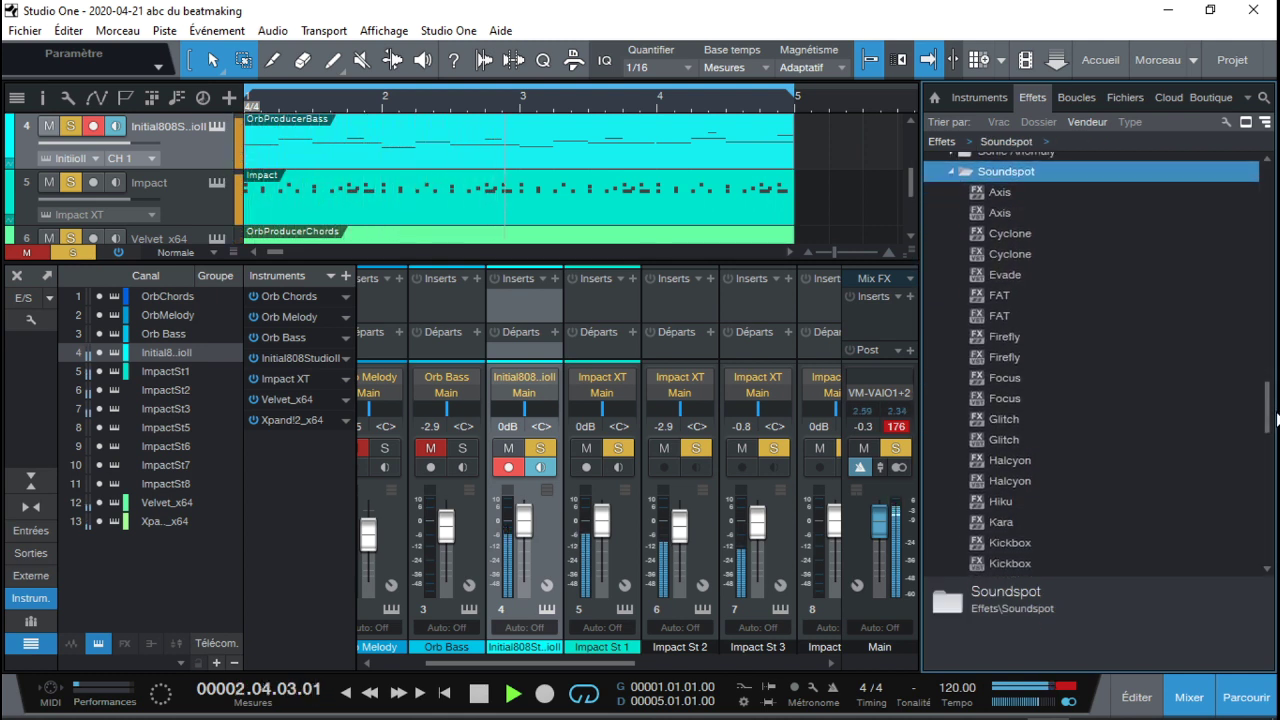
pyautogui.click(987, 462)
pyautogui.moveTo(785, 412); pyautogui.dragTo(527, 303)
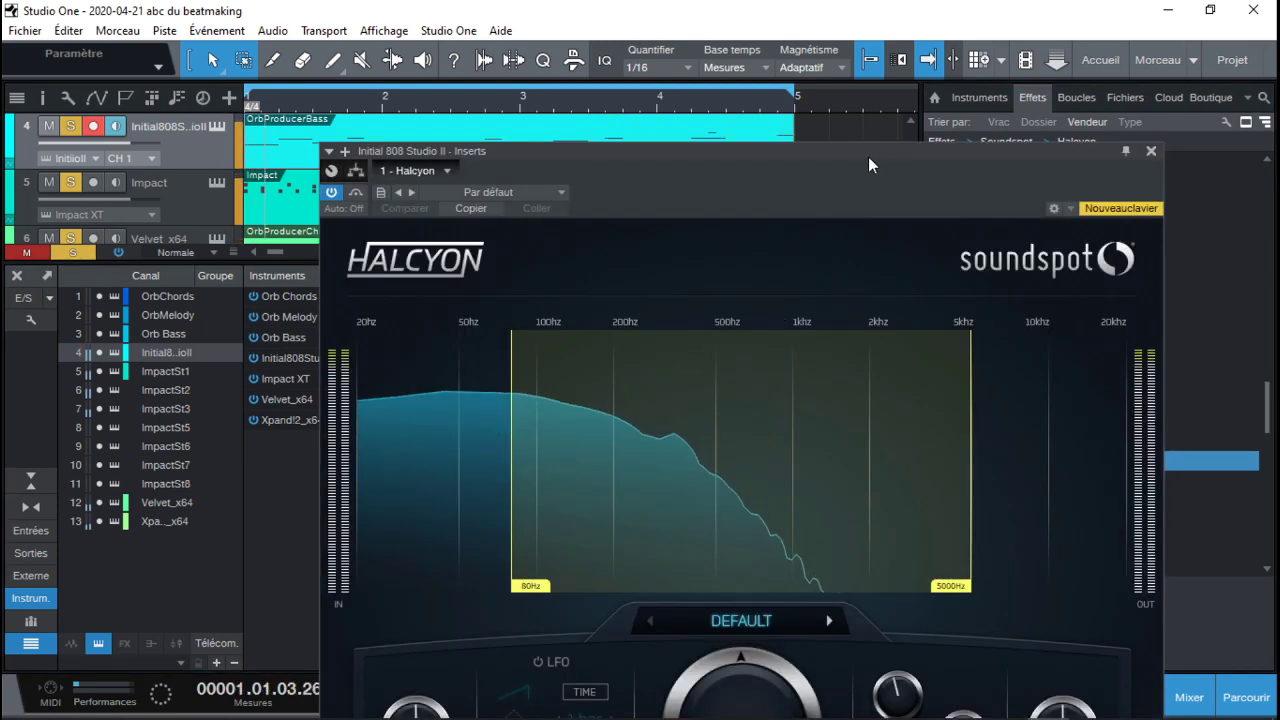
# Set Halcyon's upper frequency limit to 1774 Hz and its saturation to 27.4%
pyautogui.moveTo(868, 83); pyautogui.dragTo(858, 17)
pyautogui.moveTo(736, 588); pyautogui.dragTo(831, 366)
pyautogui.moveTo(944, 448); pyautogui.dragTo(802, 462)
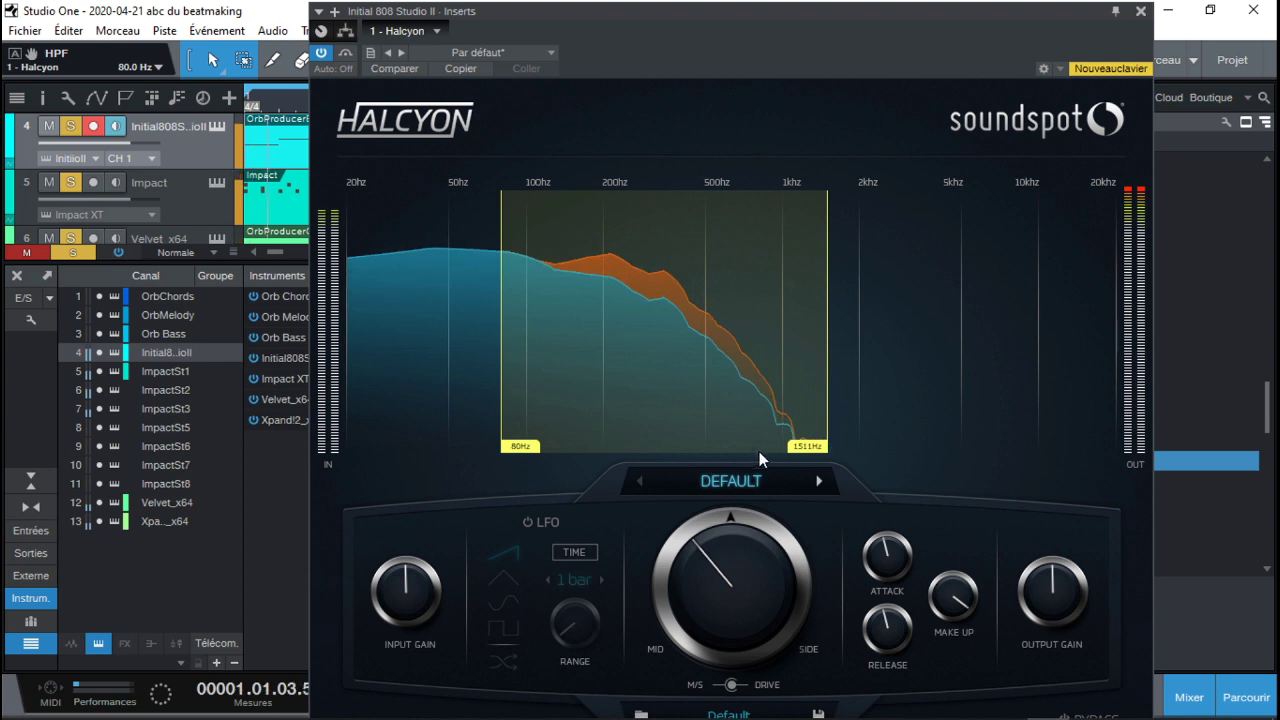
pyautogui.moveTo(803, 450); pyautogui.dragTo(825, 449)
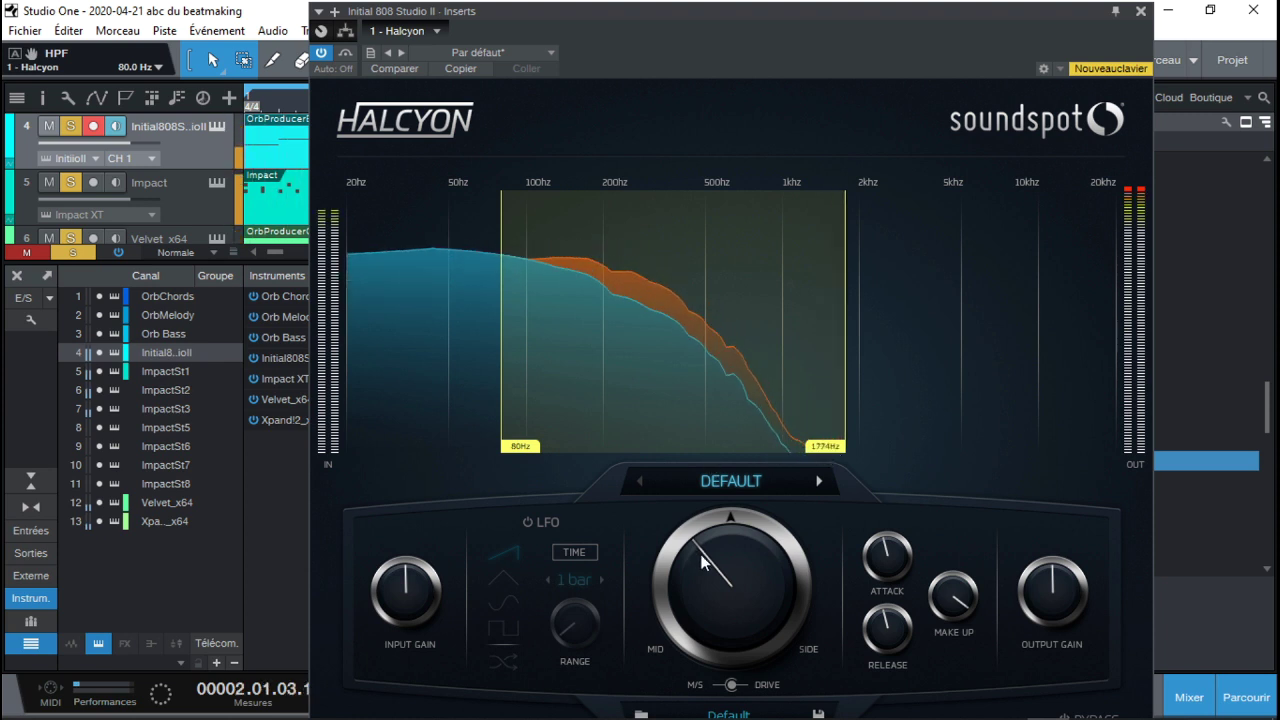
pyautogui.moveTo(699, 594); pyautogui.dragTo(695, 612)
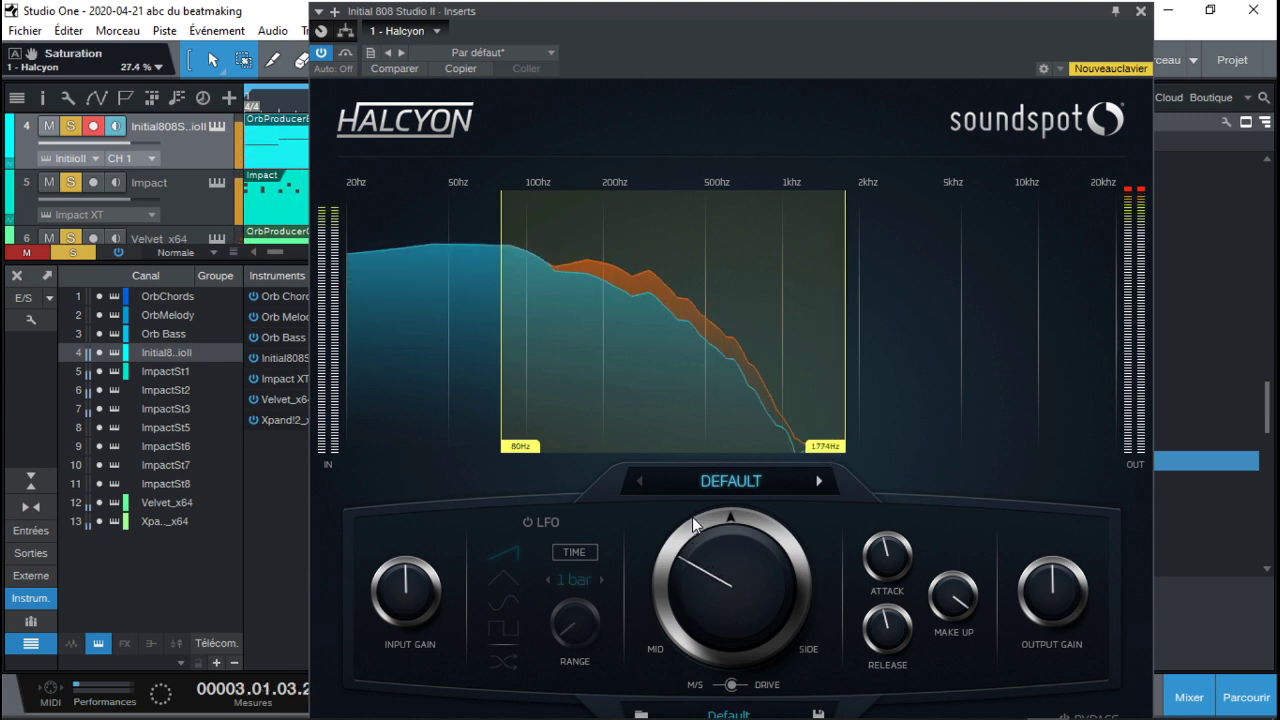
# Raise Halcyon's saturation further, set its lower frequency limit to 37 Hz and bring the makeup gain to -9.5 dB
pyautogui.moveTo(689, 643); pyautogui.dragTo(702, 555)
pyautogui.moveTo(972, 587); pyautogui.dragTo(957, 648)
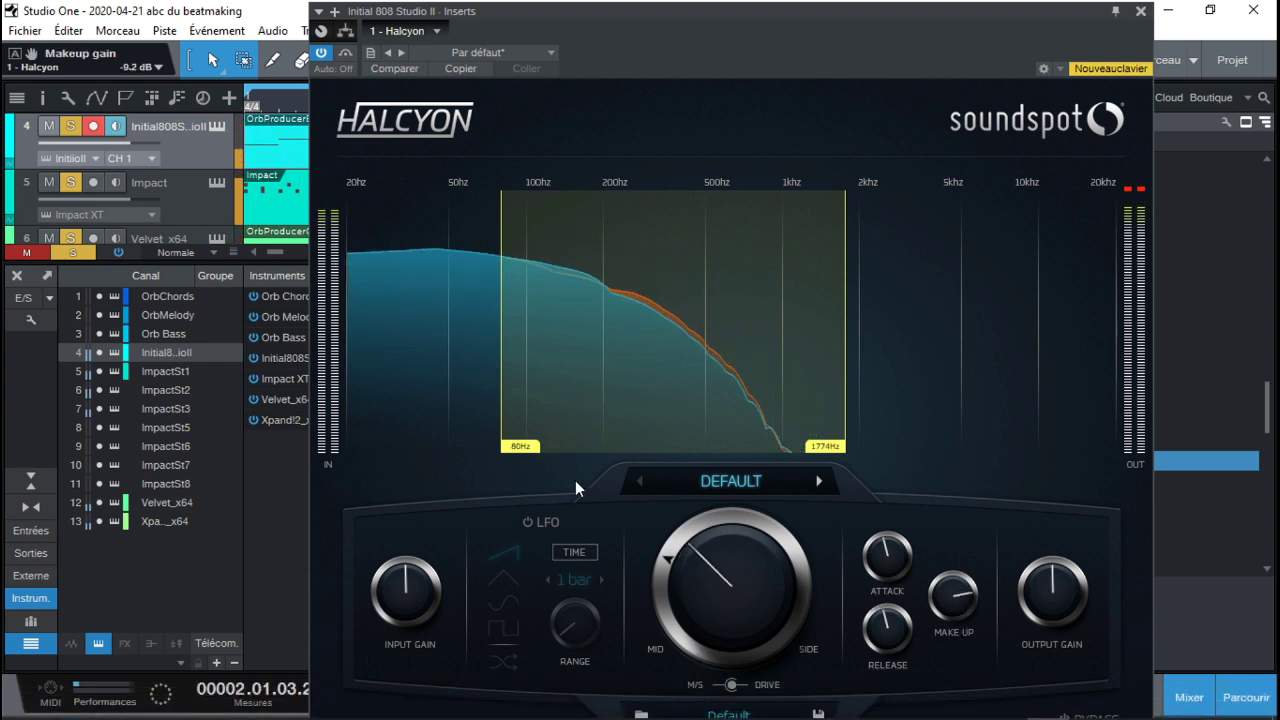
pyautogui.moveTo(520, 446); pyautogui.dragTo(441, 448)
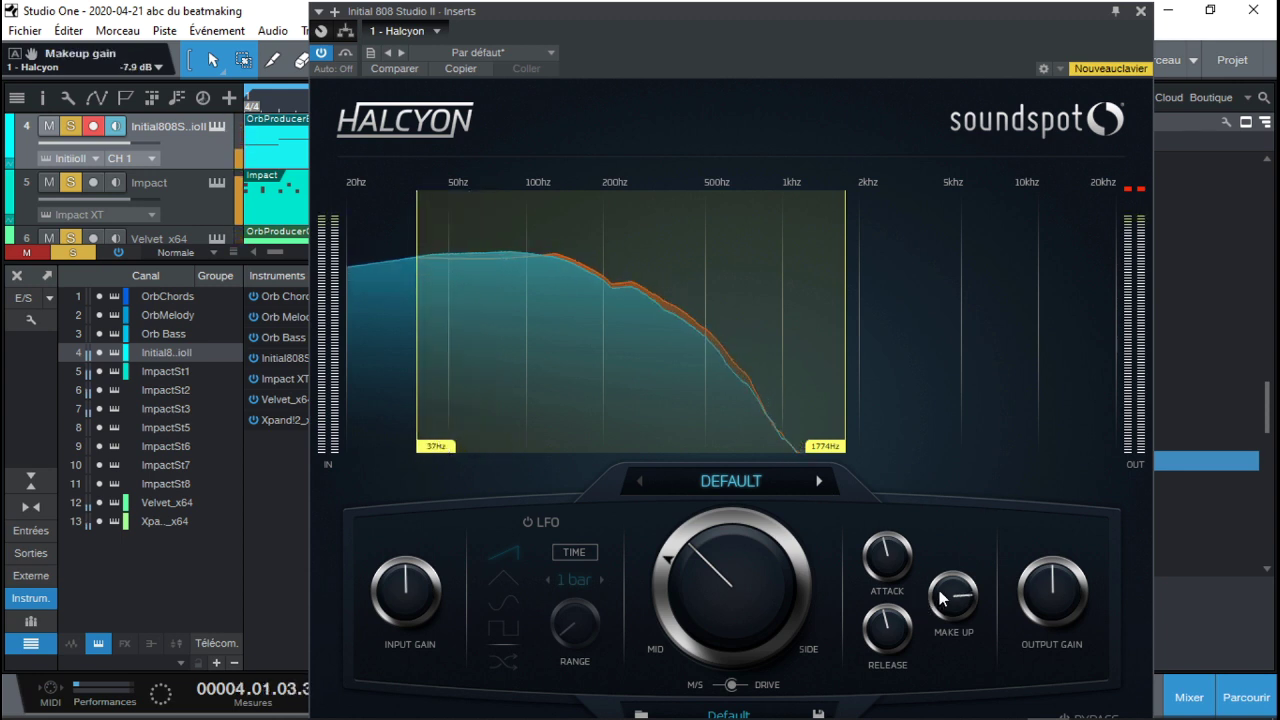
pyautogui.moveTo(775, 557); pyautogui.dragTo(778, 533)
pyautogui.moveTo(972, 594); pyautogui.dragTo(952, 606)
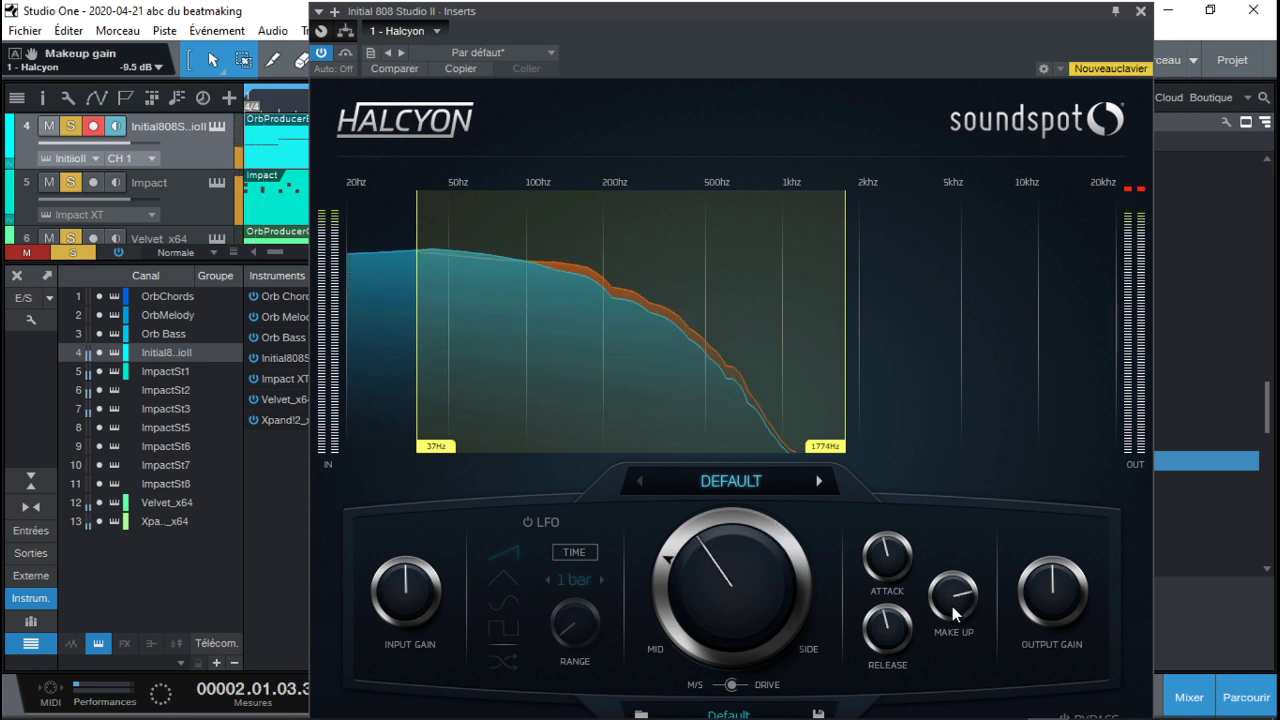
# Set Halcyon's release to 81.6 ms and its attack to 11.7 ms, closing the effect window when done
pyautogui.moveTo(895, 641); pyautogui.dragTo(885, 650)
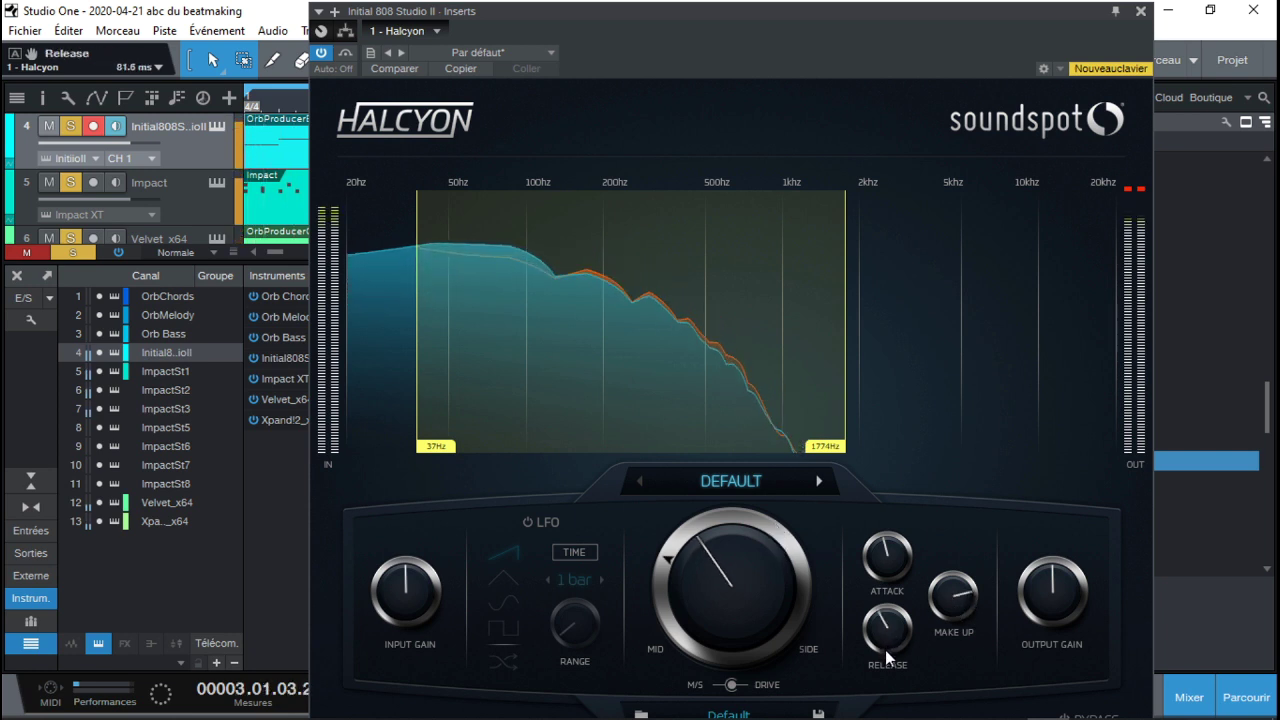
pyautogui.moveTo(877, 570); pyautogui.dragTo(877, 562)
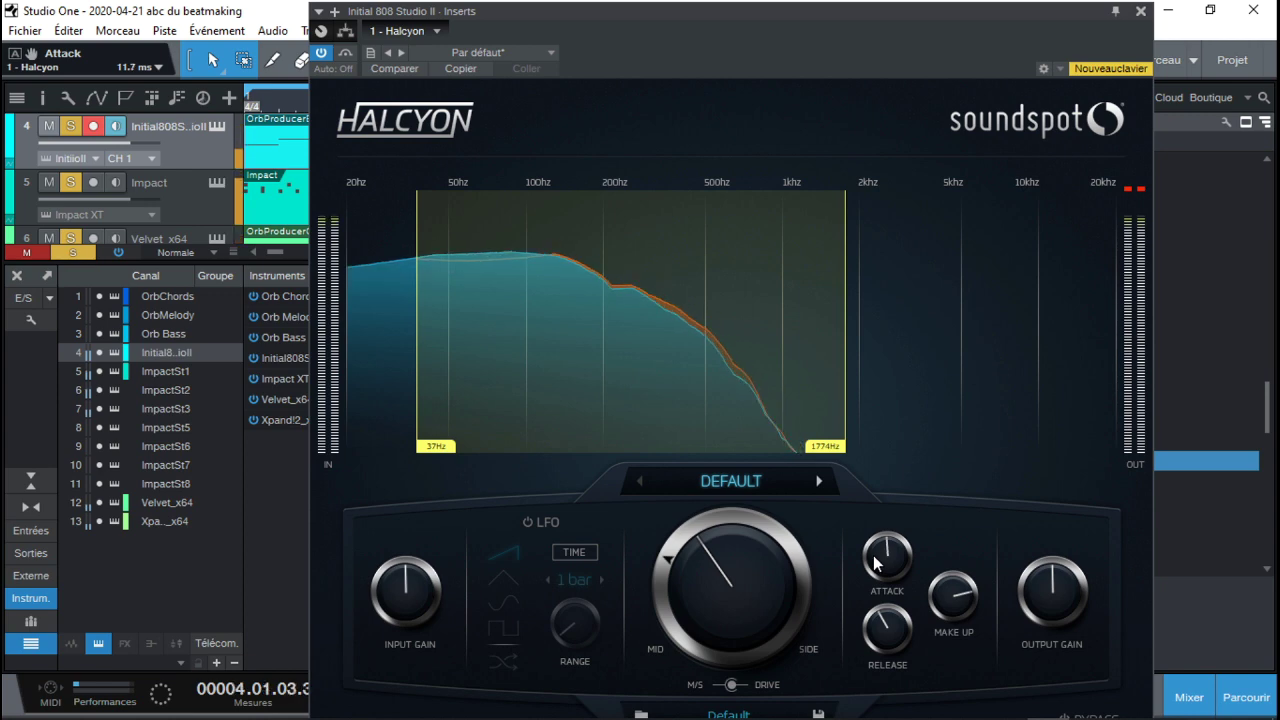
pyautogui.click(1140, 11)
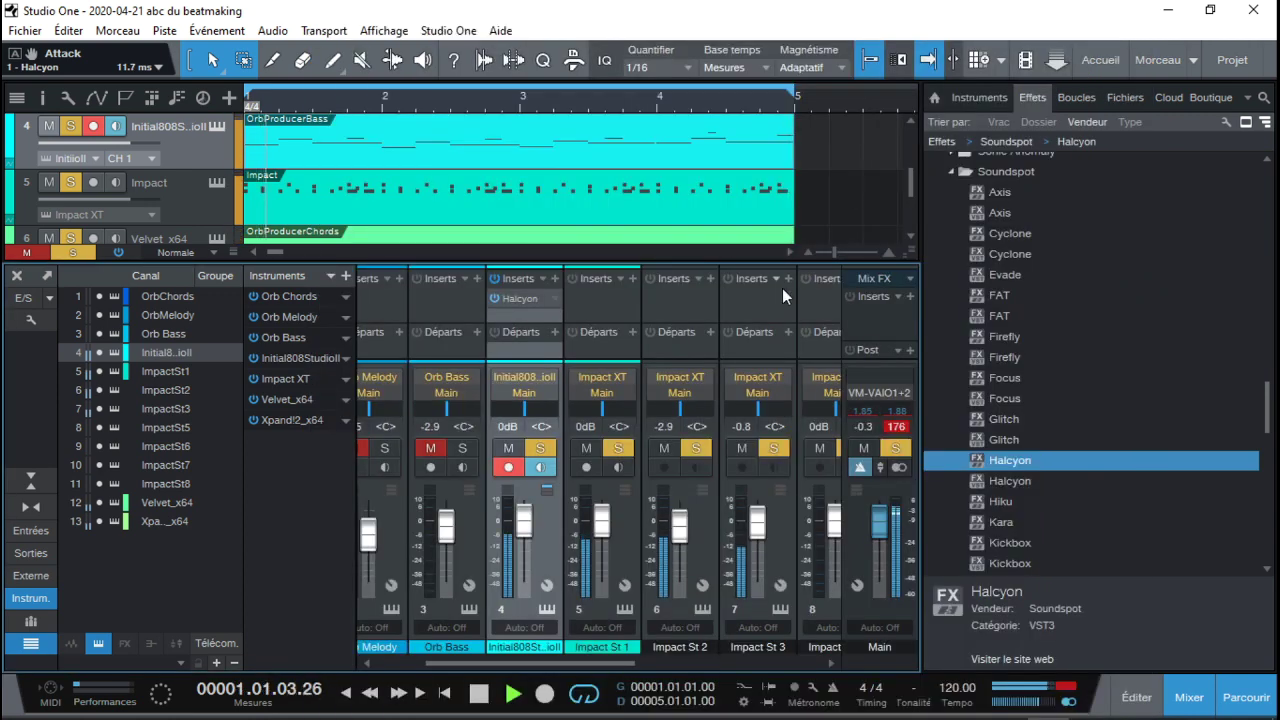
# Lower the volume of the Initial 808 Studio II channel to -3.4 dB and the Impact St 1 channel to -0.8 dB
pyautogui.moveTo(535, 526); pyautogui.dragTo(605, 530)
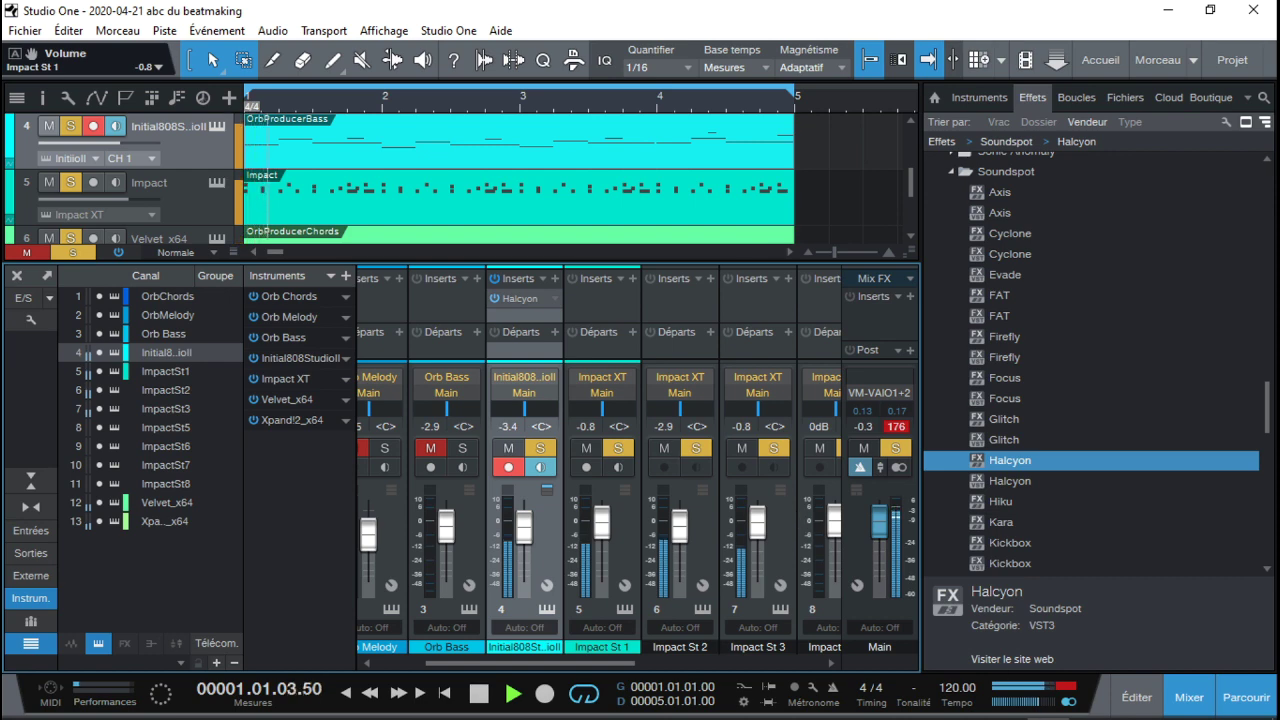
pyautogui.click(1189, 697)
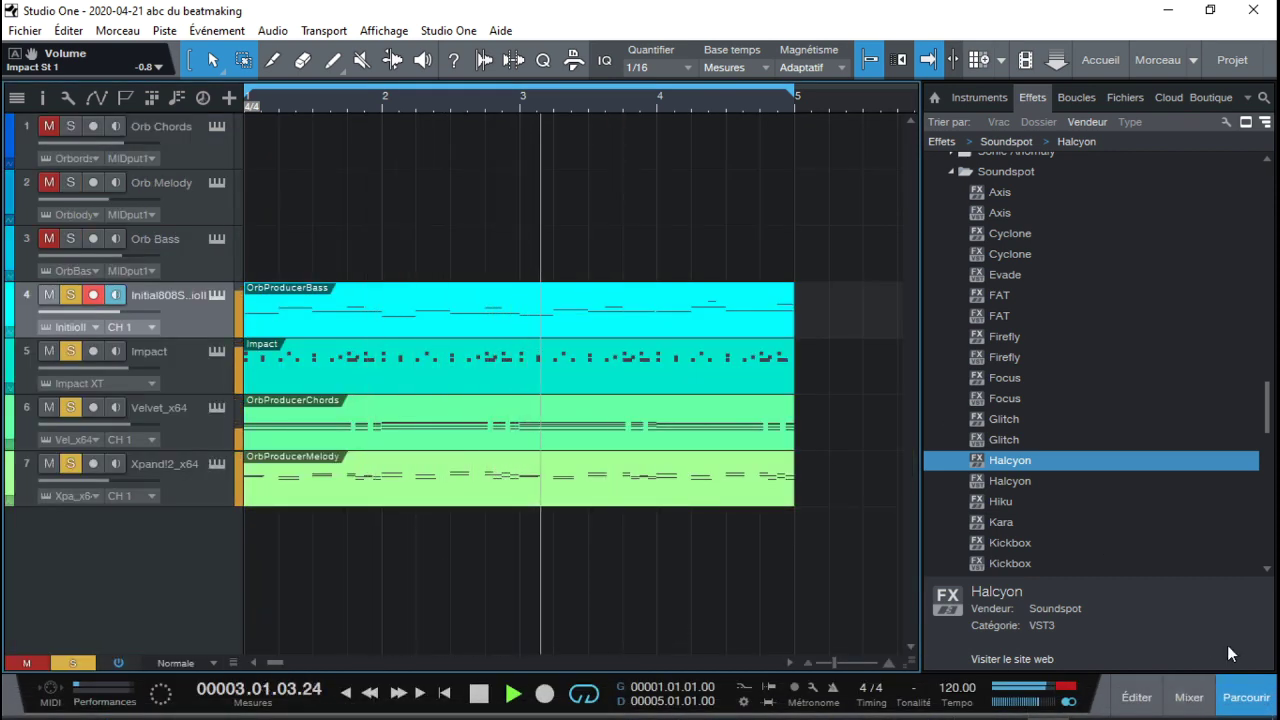
pyautogui.click(1189, 697)
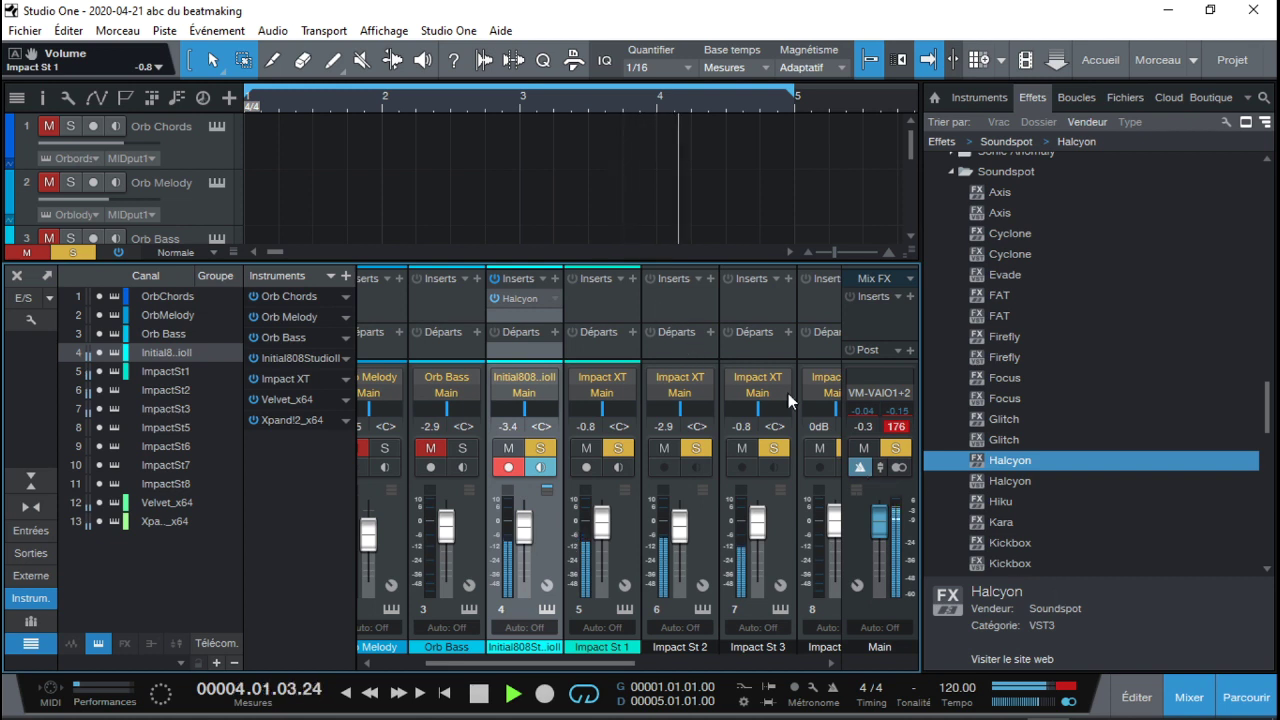
# Browse the A1TriggerGate presets on the Xpand!2 channel and load Groove Rhythm 01 + Echo
pyautogui.moveTo(557, 655); pyautogui.dragTo(763, 664)
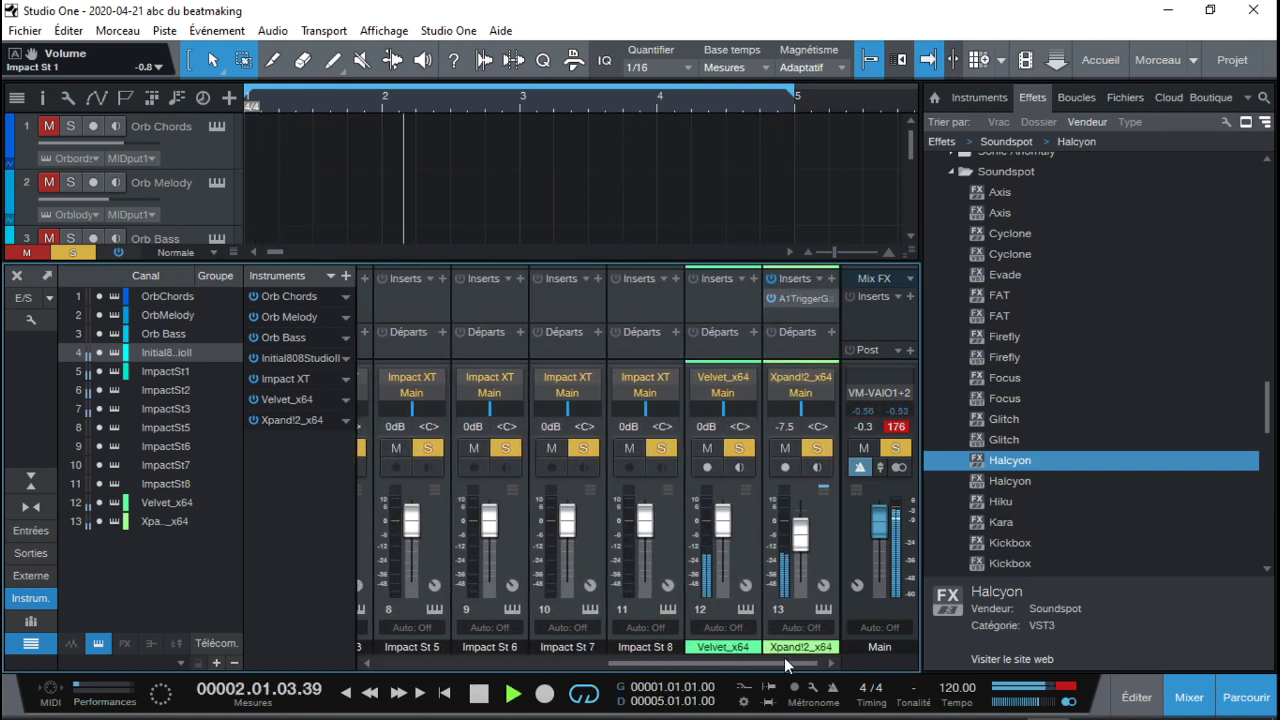
pyautogui.click(797, 299)
pyautogui.click(845, 262)
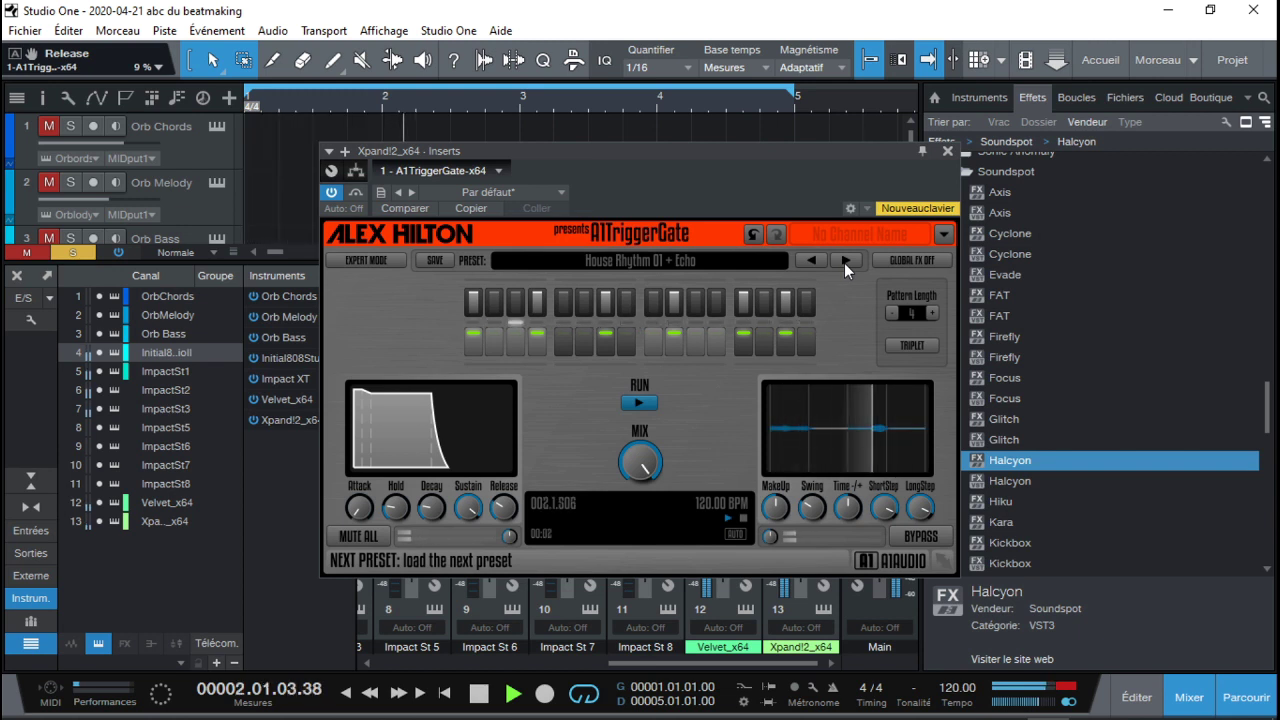
pyautogui.click(845, 262)
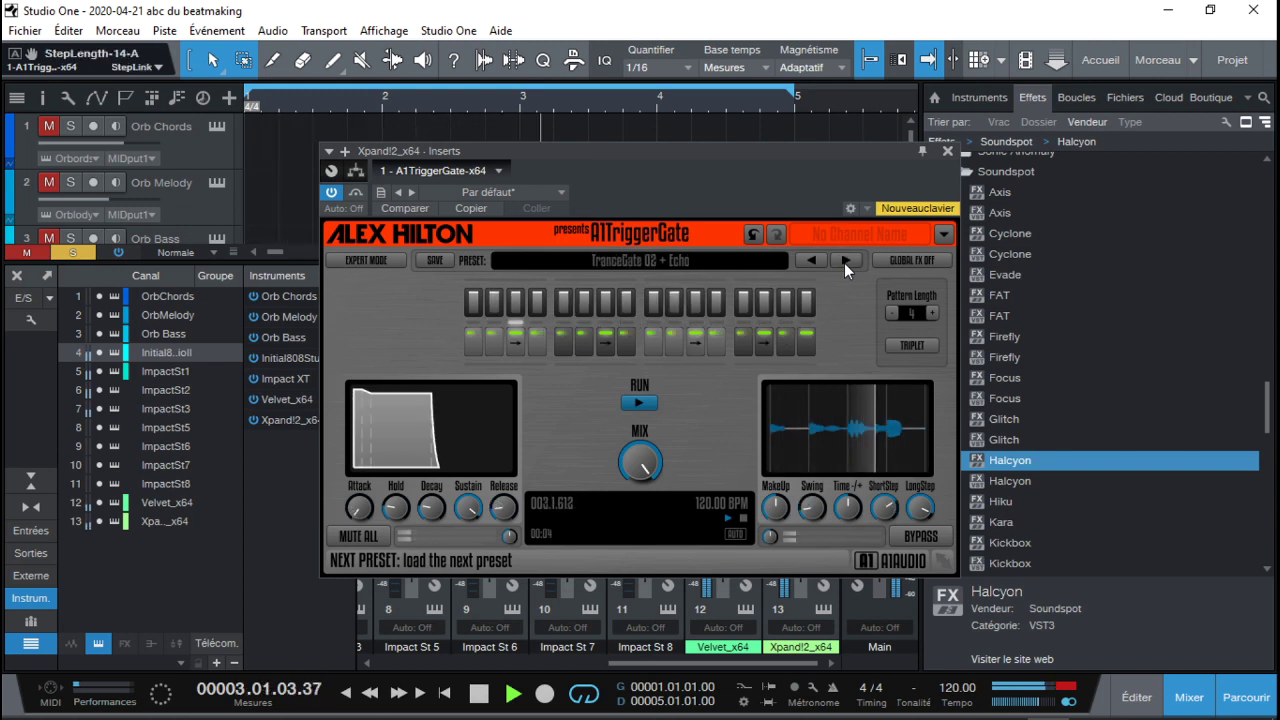
pyautogui.click(845, 262)
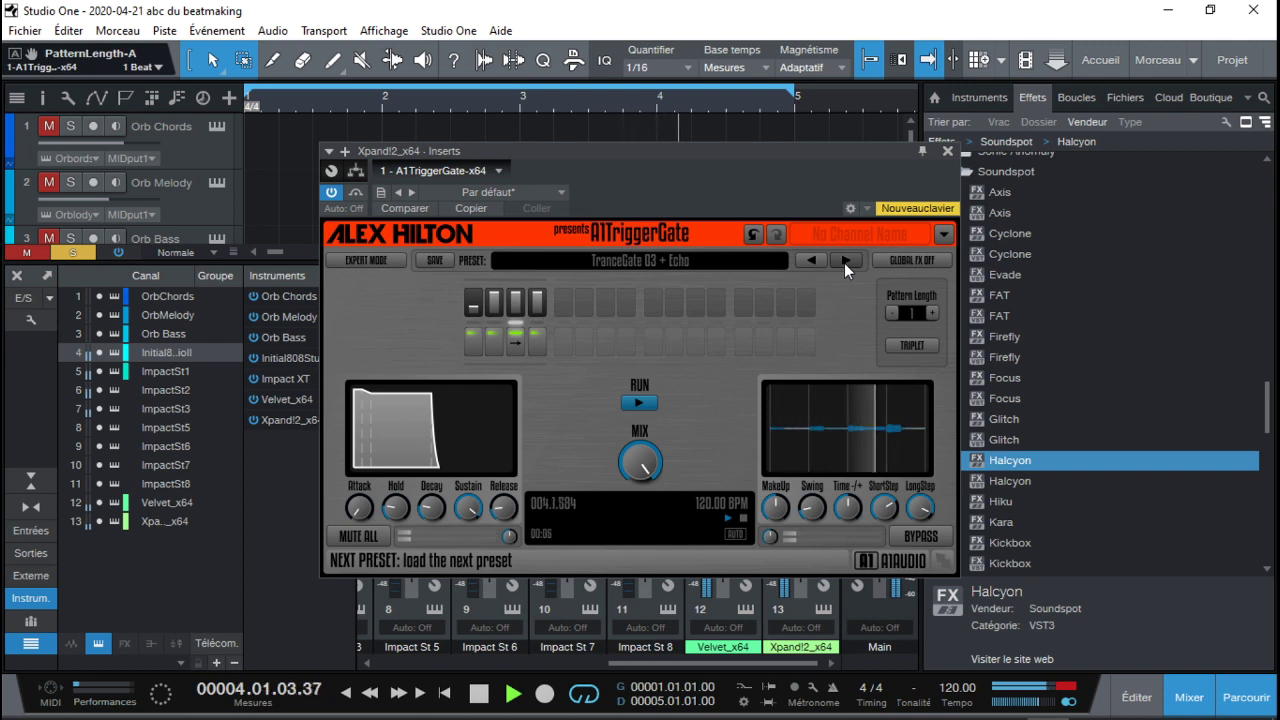
pyautogui.click(845, 262)
pyautogui.click(845, 262)
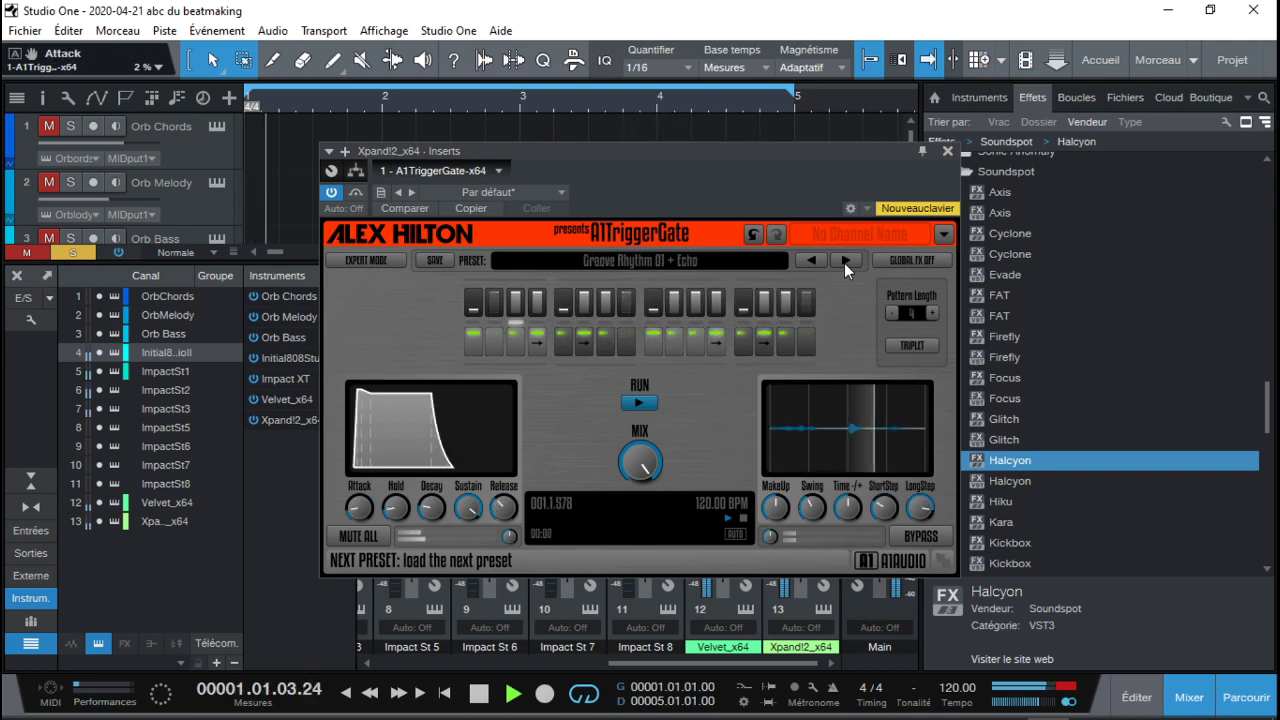
pyautogui.click(947, 151)
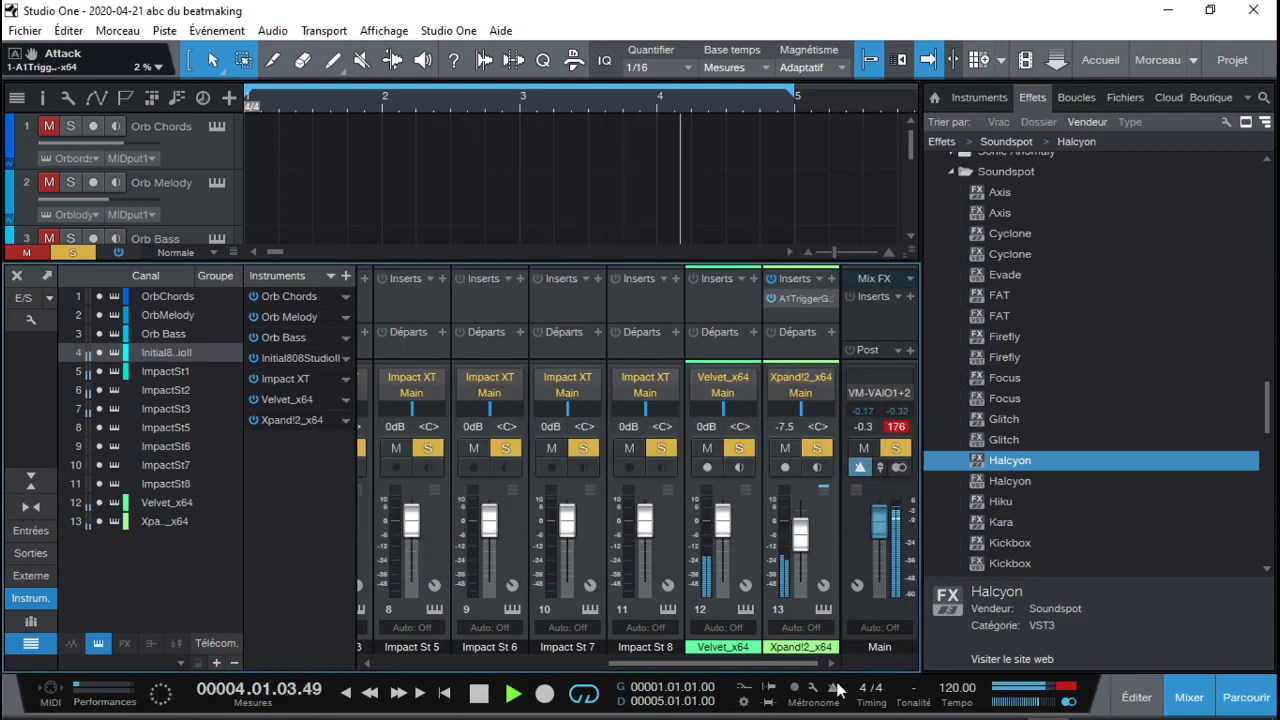
# Hide the mixer to show the full arrangement and stop playback
pyautogui.click(1188, 697)
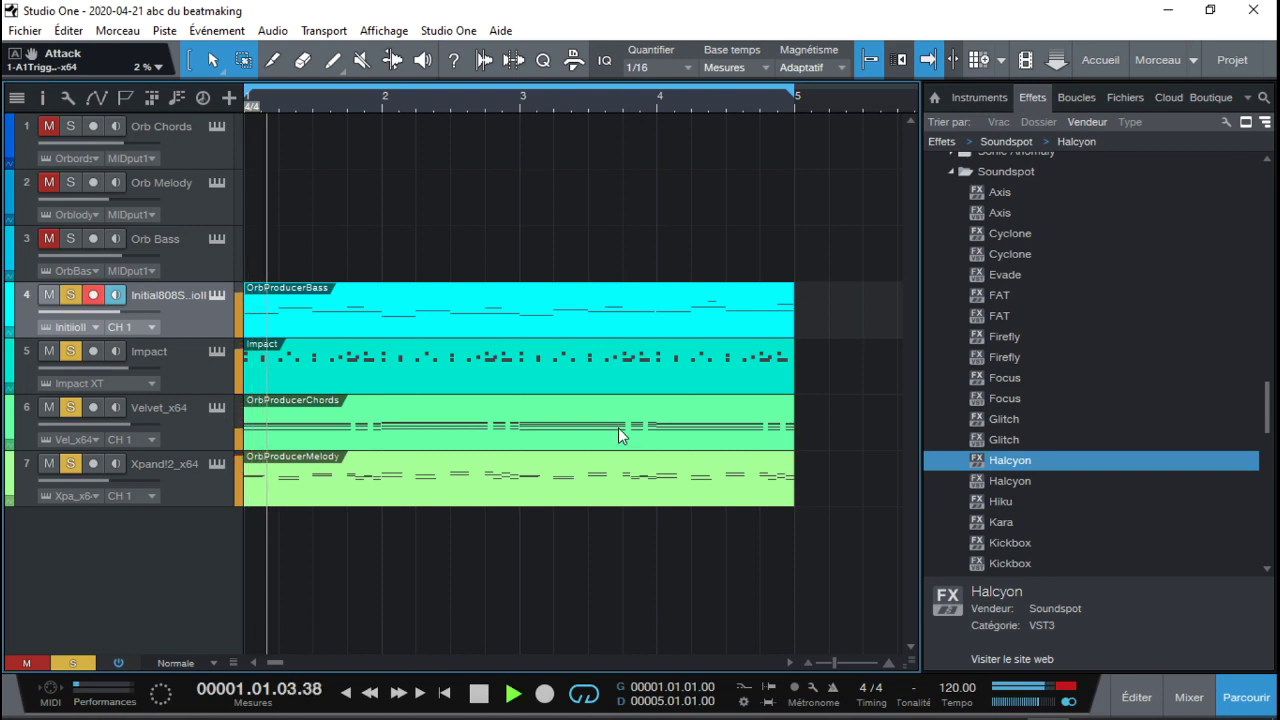
pyautogui.press('space')
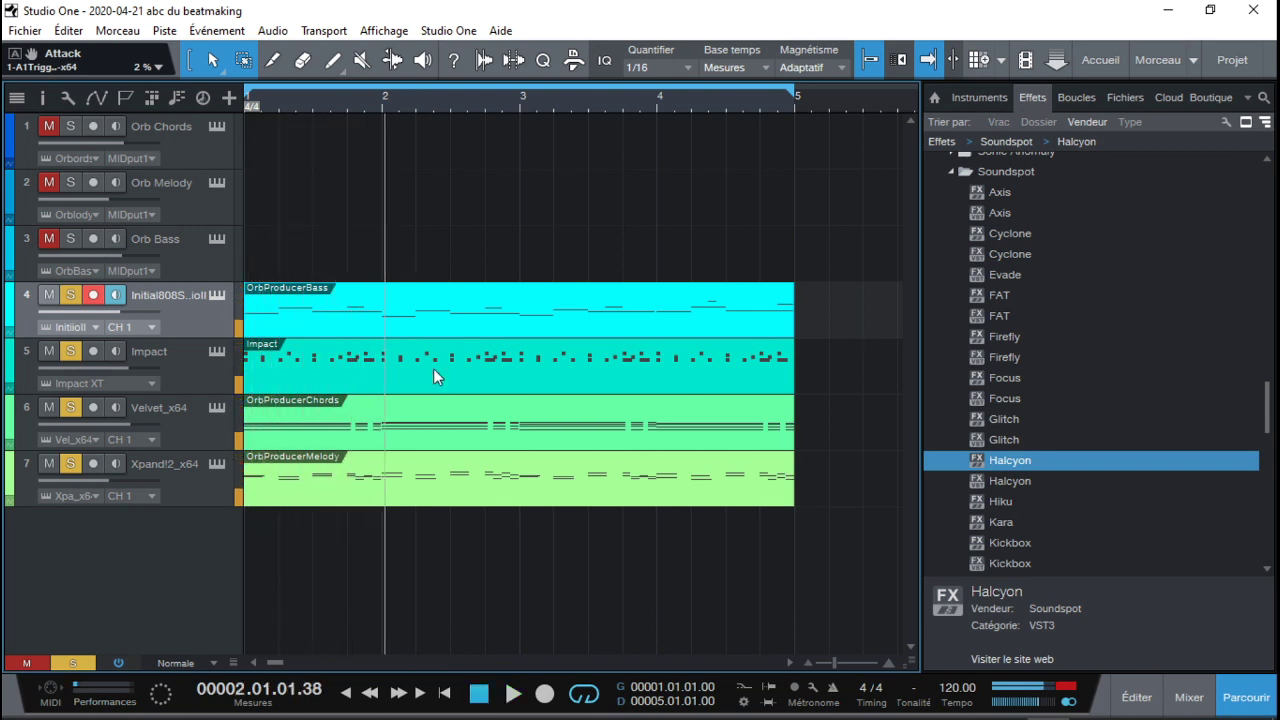